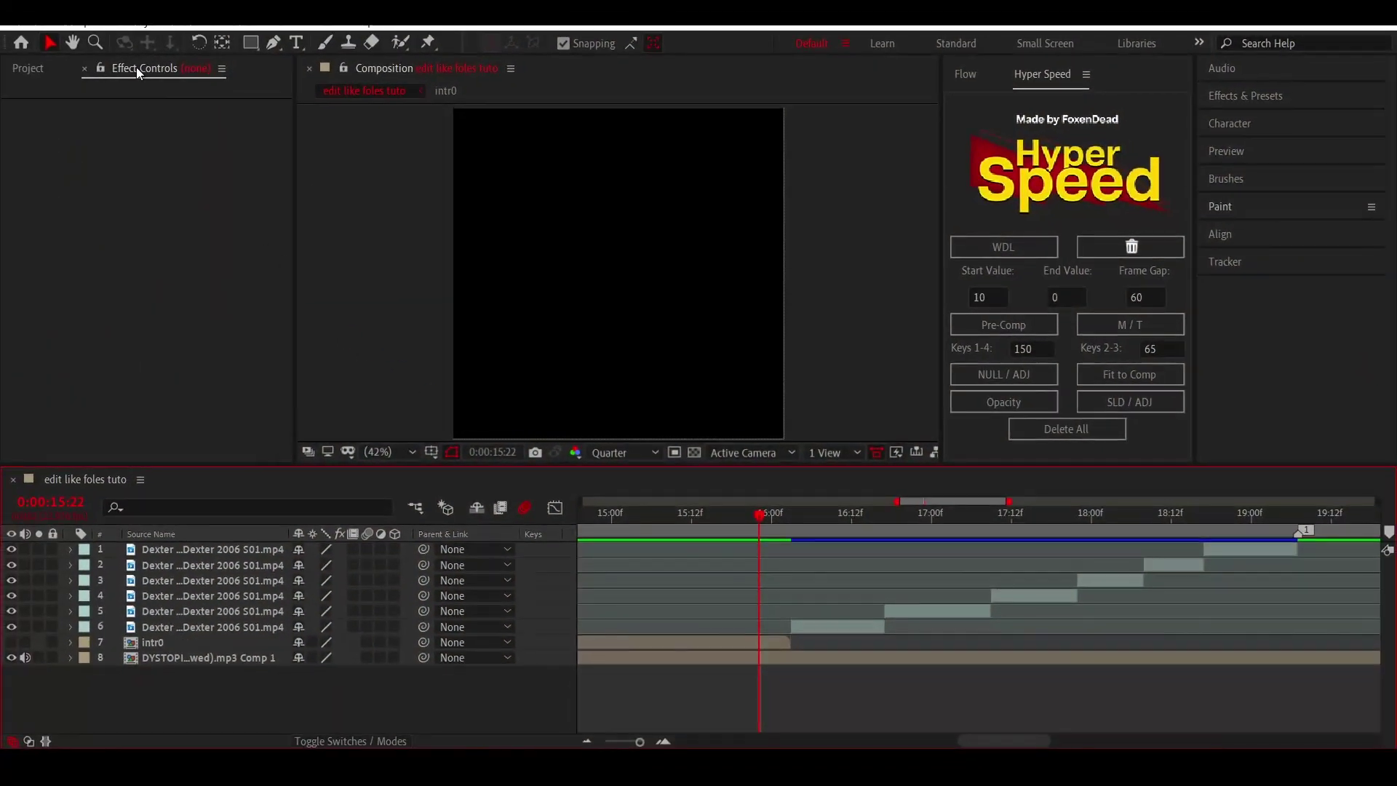
{"action": "left_click", "coordinate": [109, 21]}
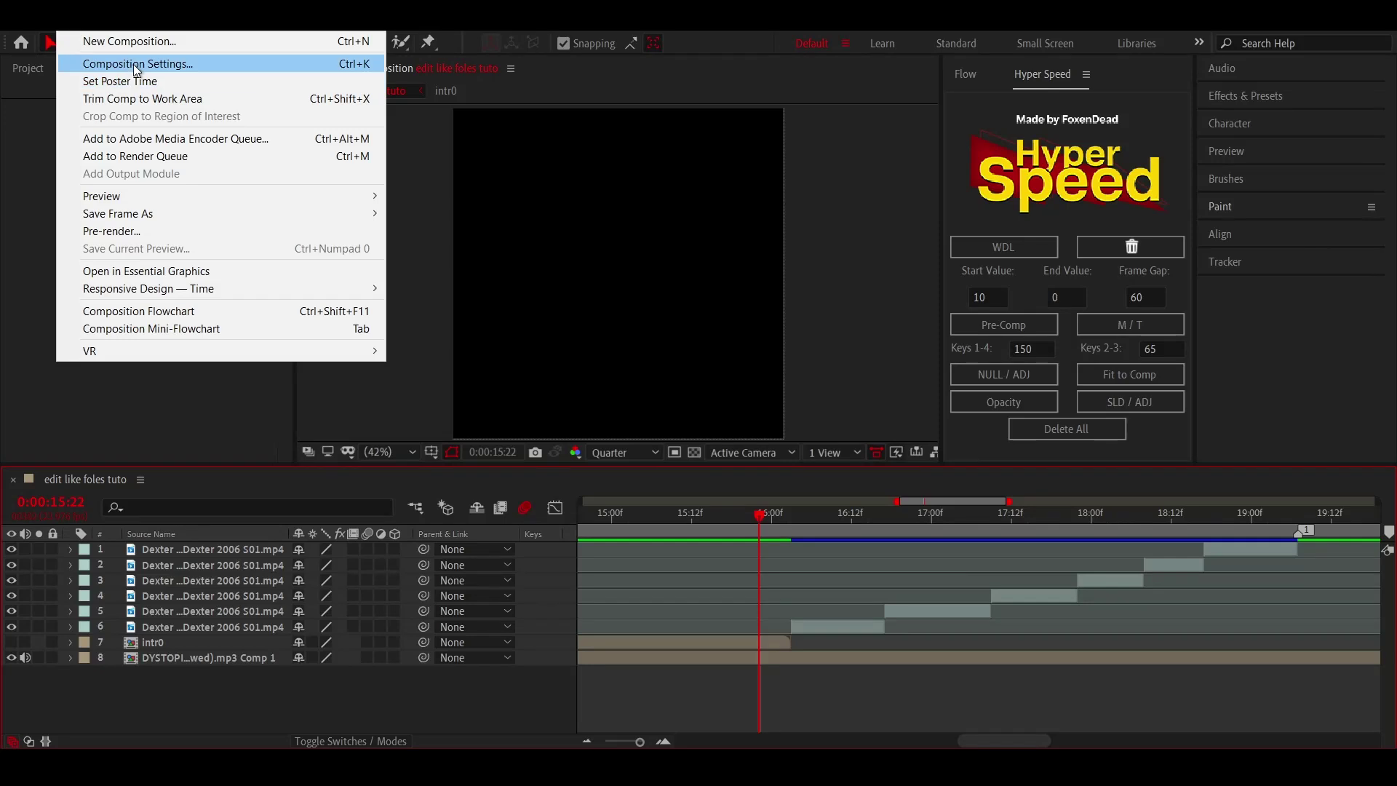
{"action": "left_click", "coordinate": [133, 64]}
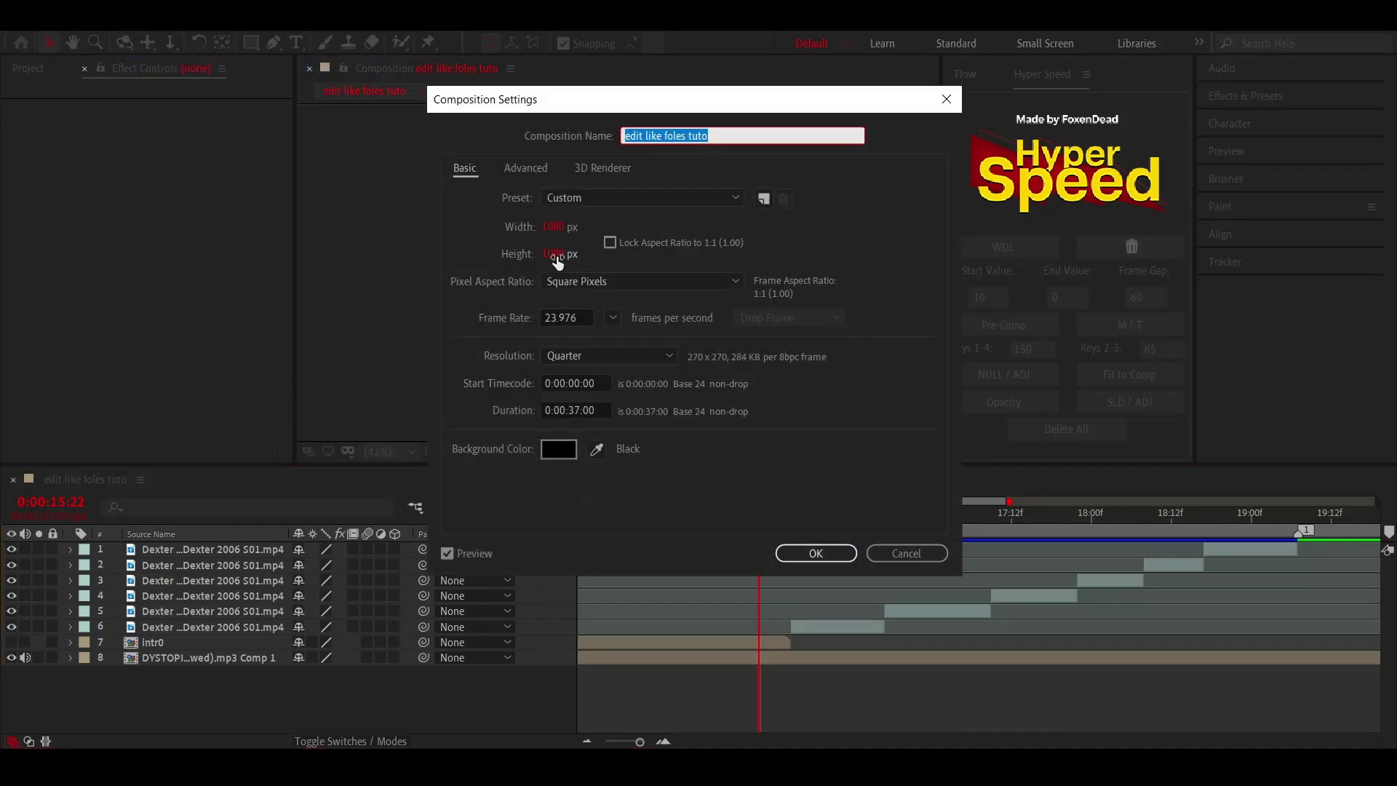
{"action": "left_click", "coordinate": [525, 169]}
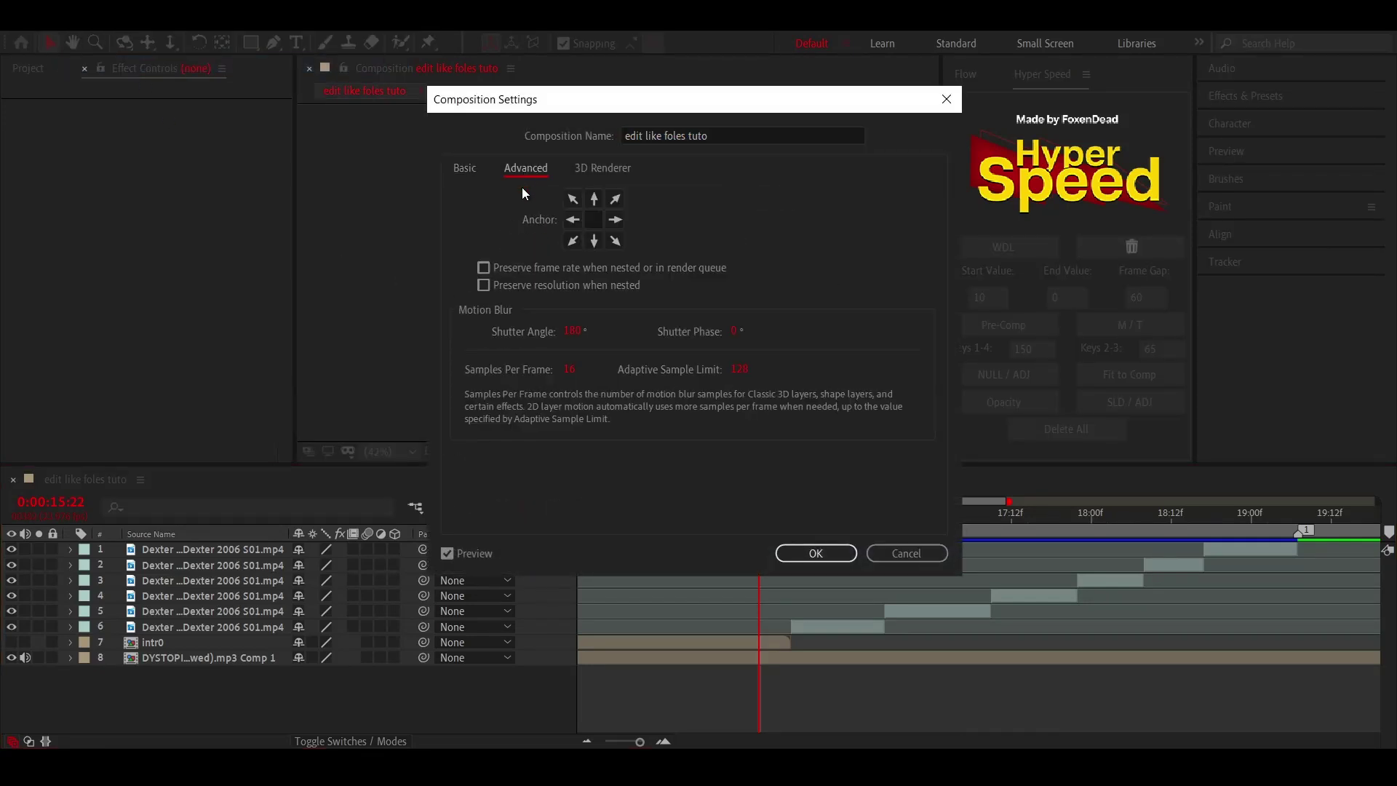
{"action": "left_click", "coordinate": [816, 553]}
{"action": "left_click_drag", "start_coordinate": [760, 516], "coordinate": [726, 522]}
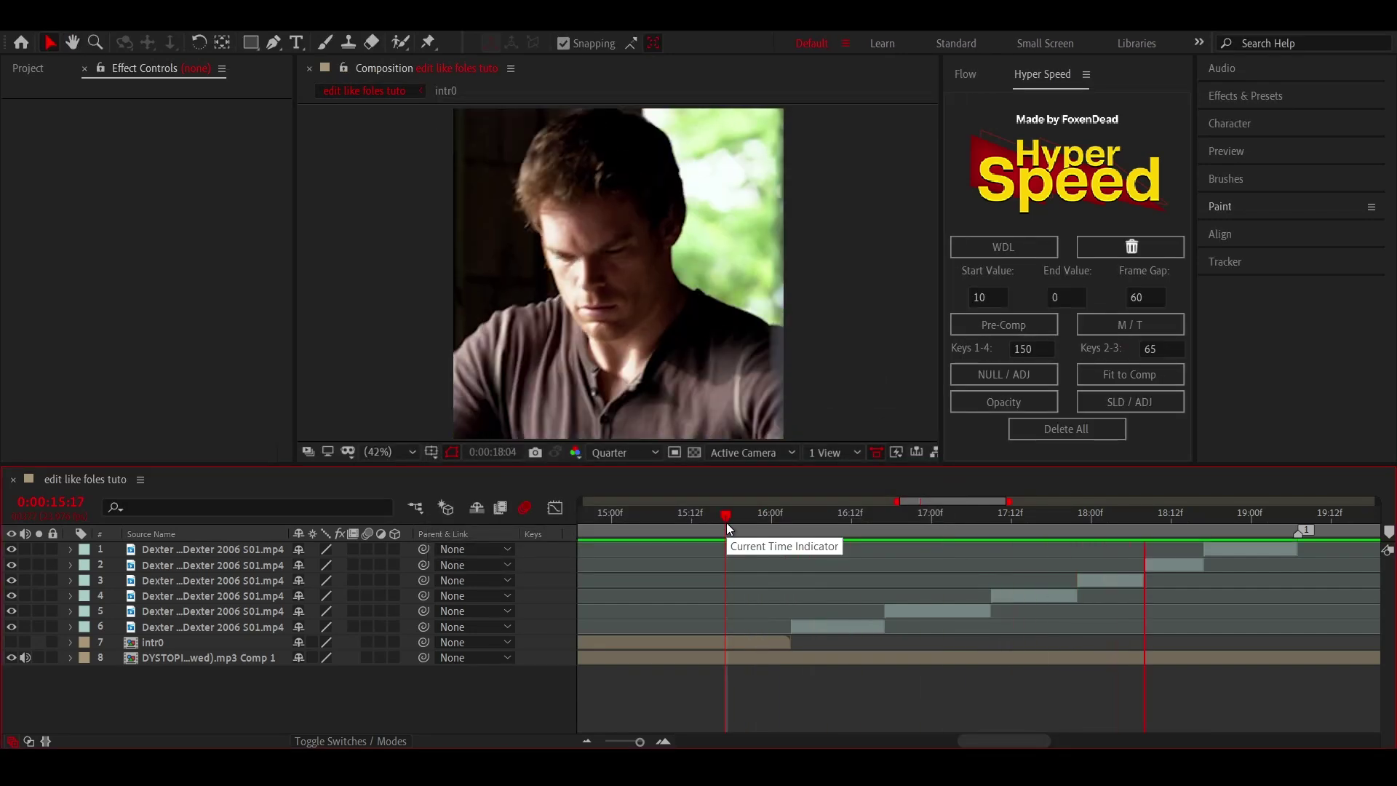
- Select all six Dexter clips, enable frame blending, and lengthen their out-points
{"action": "left_click_drag", "start_coordinate": [726, 522], "coordinate": [814, 513]}
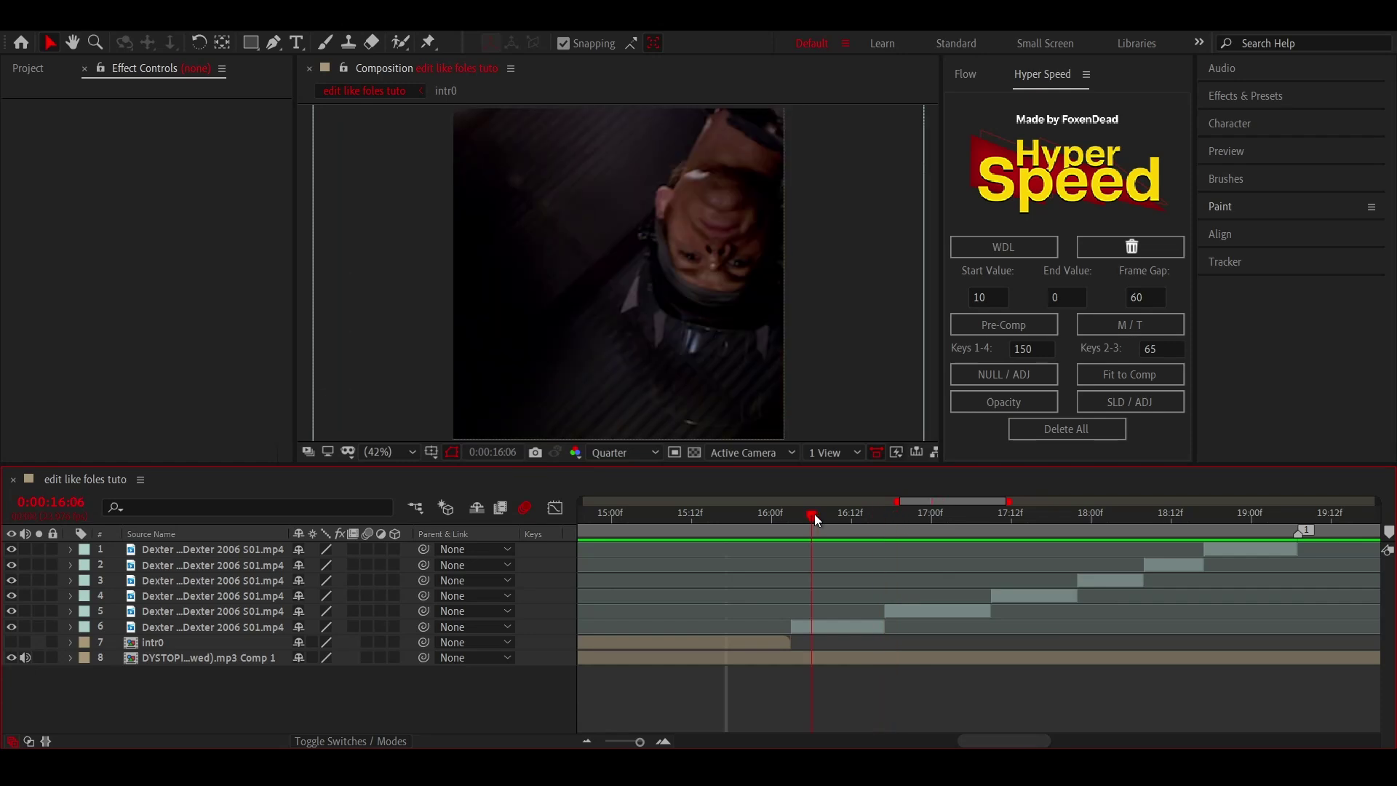
{"action": "left_click", "coordinate": [1224, 549]}
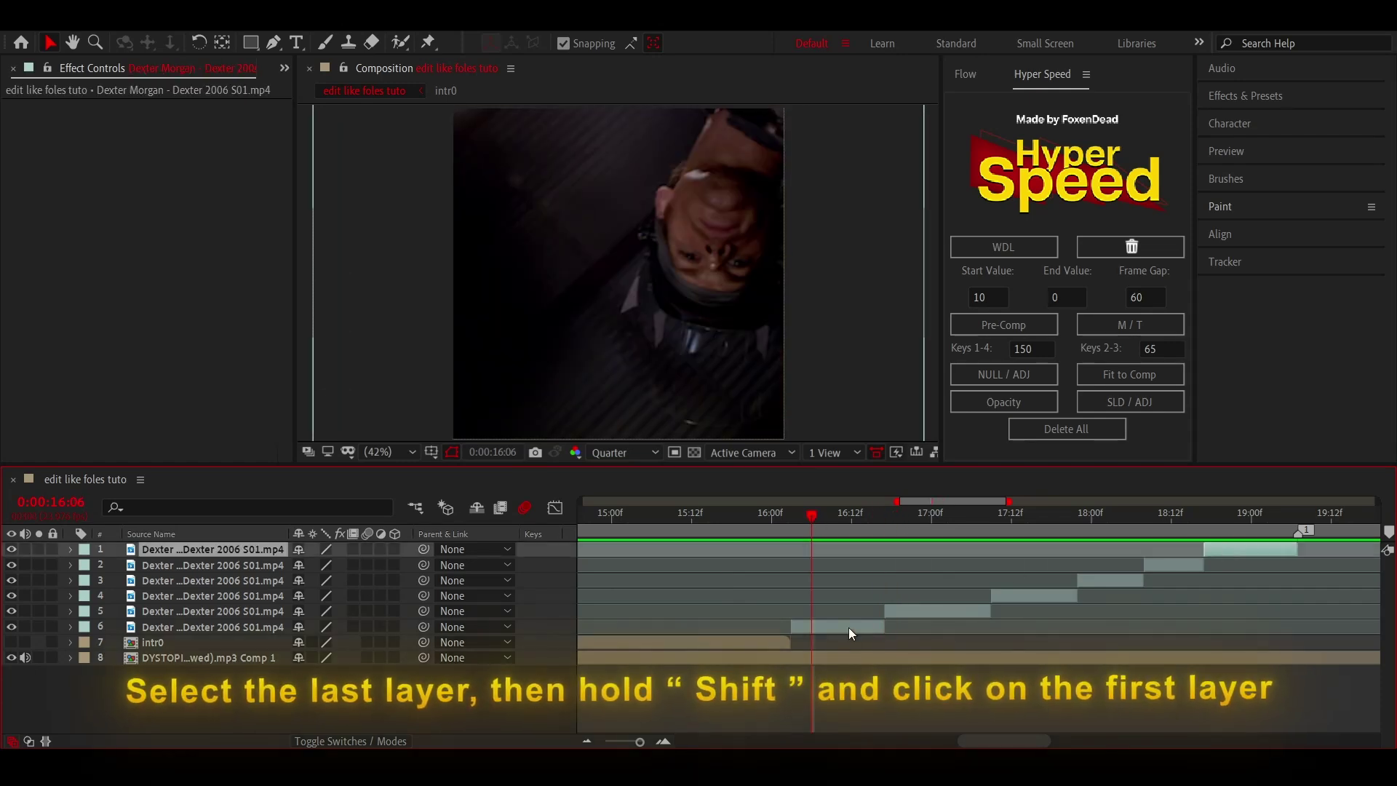
{"action": "left_click", "coordinate": [848, 627], "text": "shift"}
{"action": "left_click", "coordinate": [354, 548]}
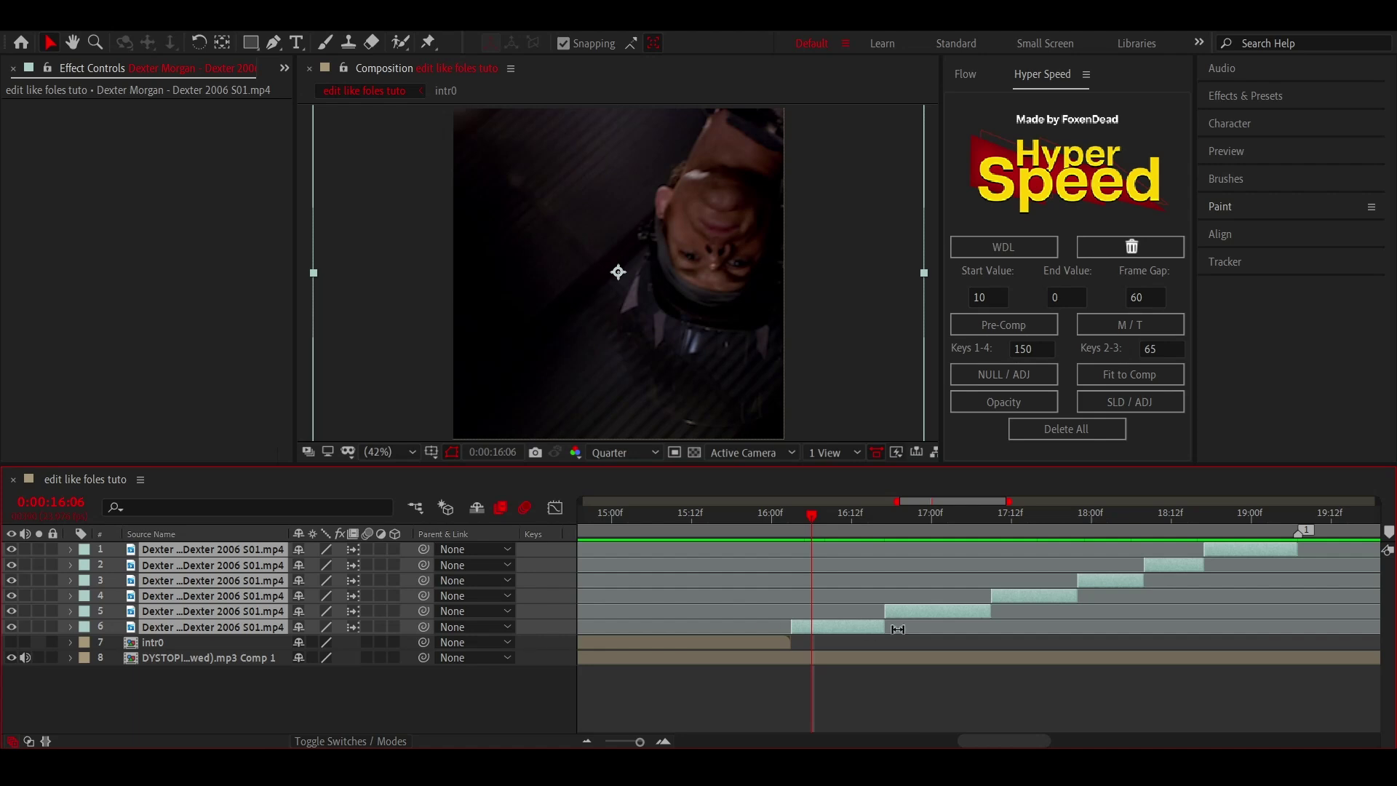
{"action": "left_click_drag", "start_coordinate": [886, 626], "coordinate": [984, 630]}
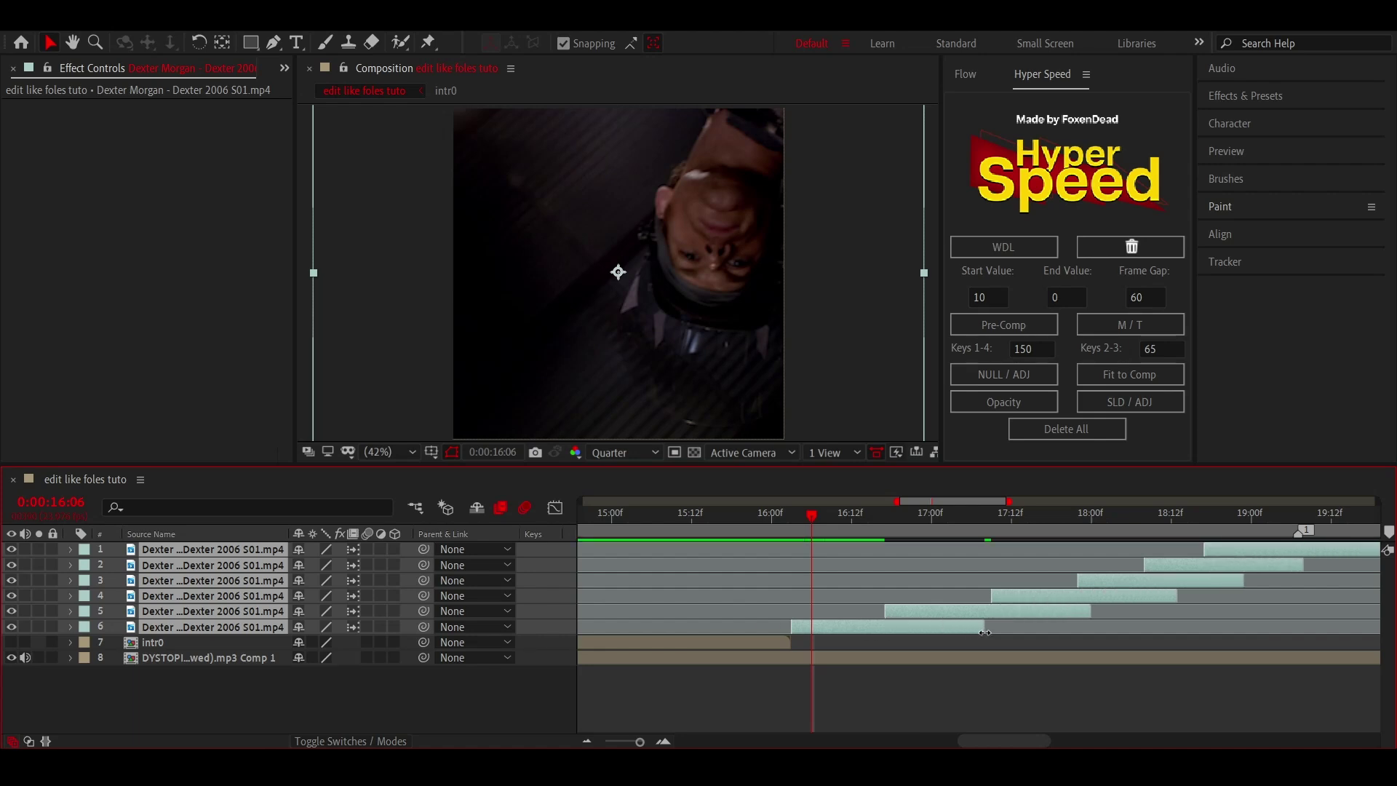
- Pre-compose each clip into comps 1–6 and trim them back to their staggered lengths
{"action": "left_click", "coordinate": [1005, 327]}
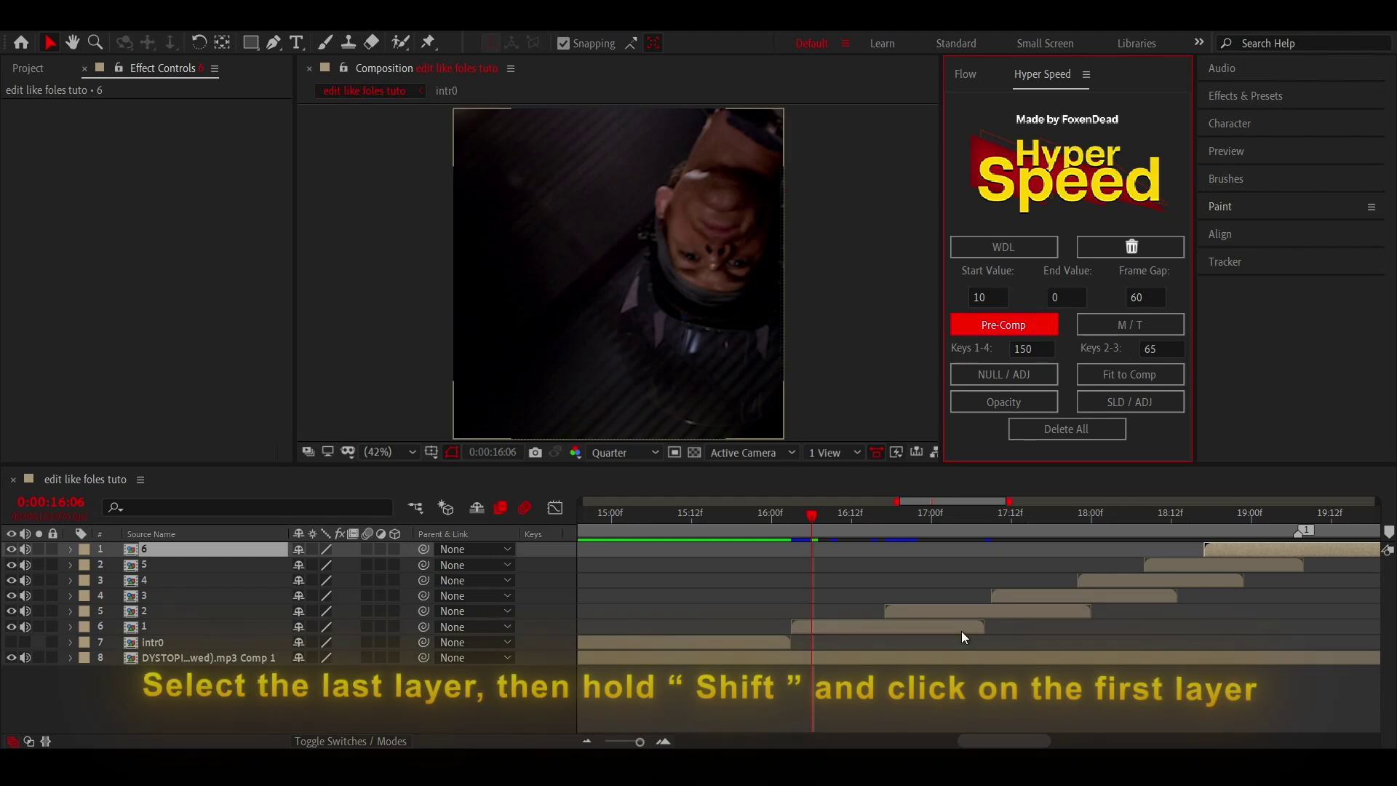
{"action": "left_click", "coordinate": [971, 627], "text": "shift"}
{"action": "left_click_drag", "start_coordinate": [983, 625], "coordinate": [886, 628]}
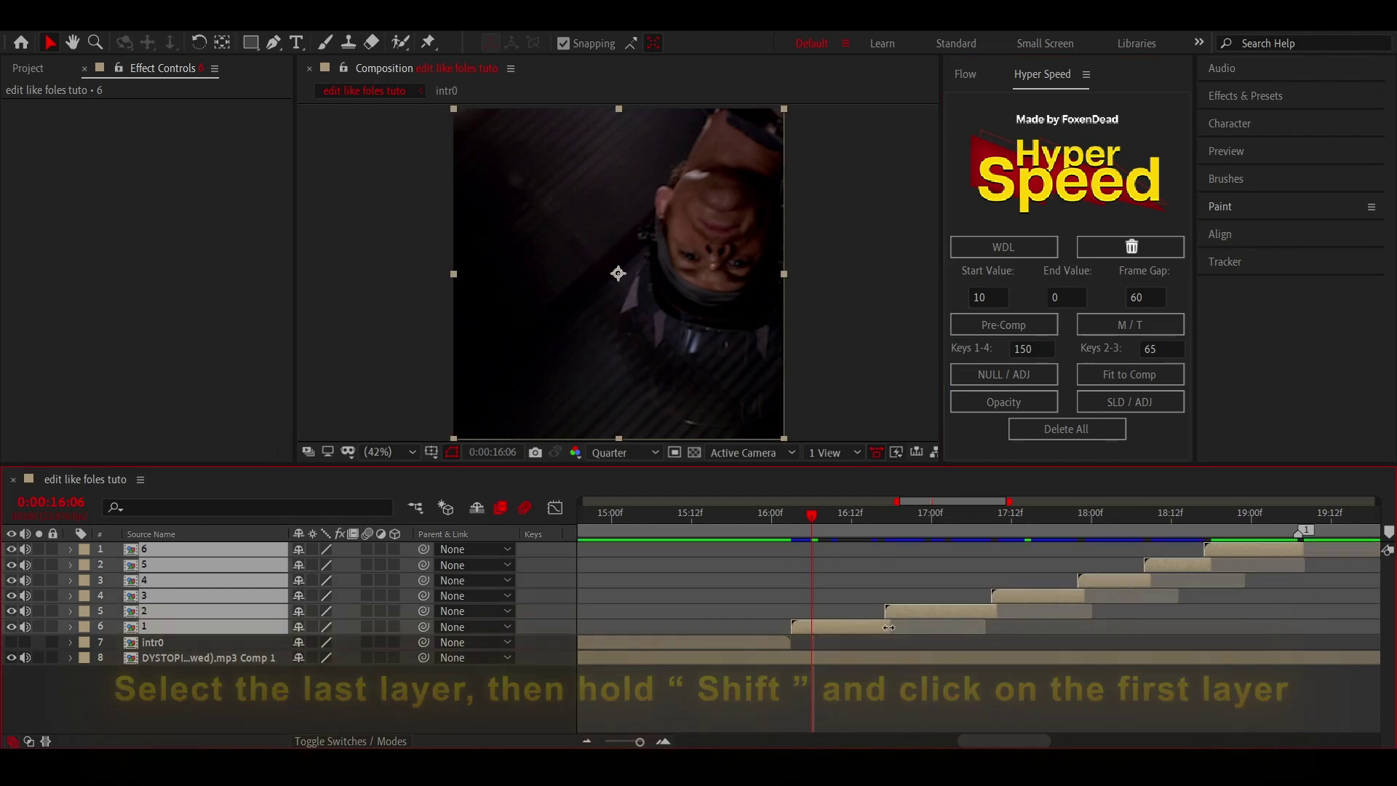
{"action": "left_click", "coordinate": [884, 693]}
- Enable time remapping on pre-comp 1 and extend its out-point a few frames
{"action": "left_click", "coordinate": [778, 523]}
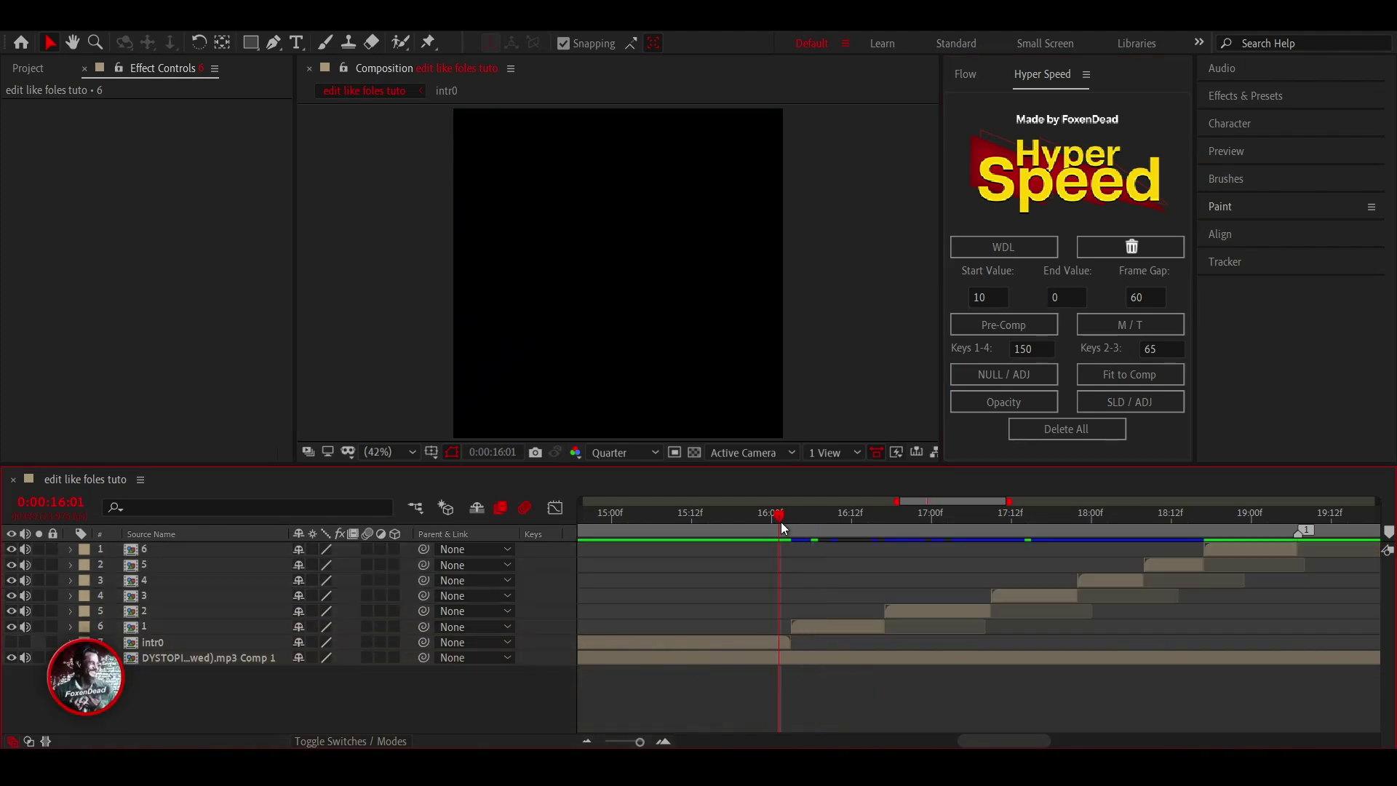
{"action": "left_click_drag", "start_coordinate": [781, 524], "coordinate": [792, 530]}
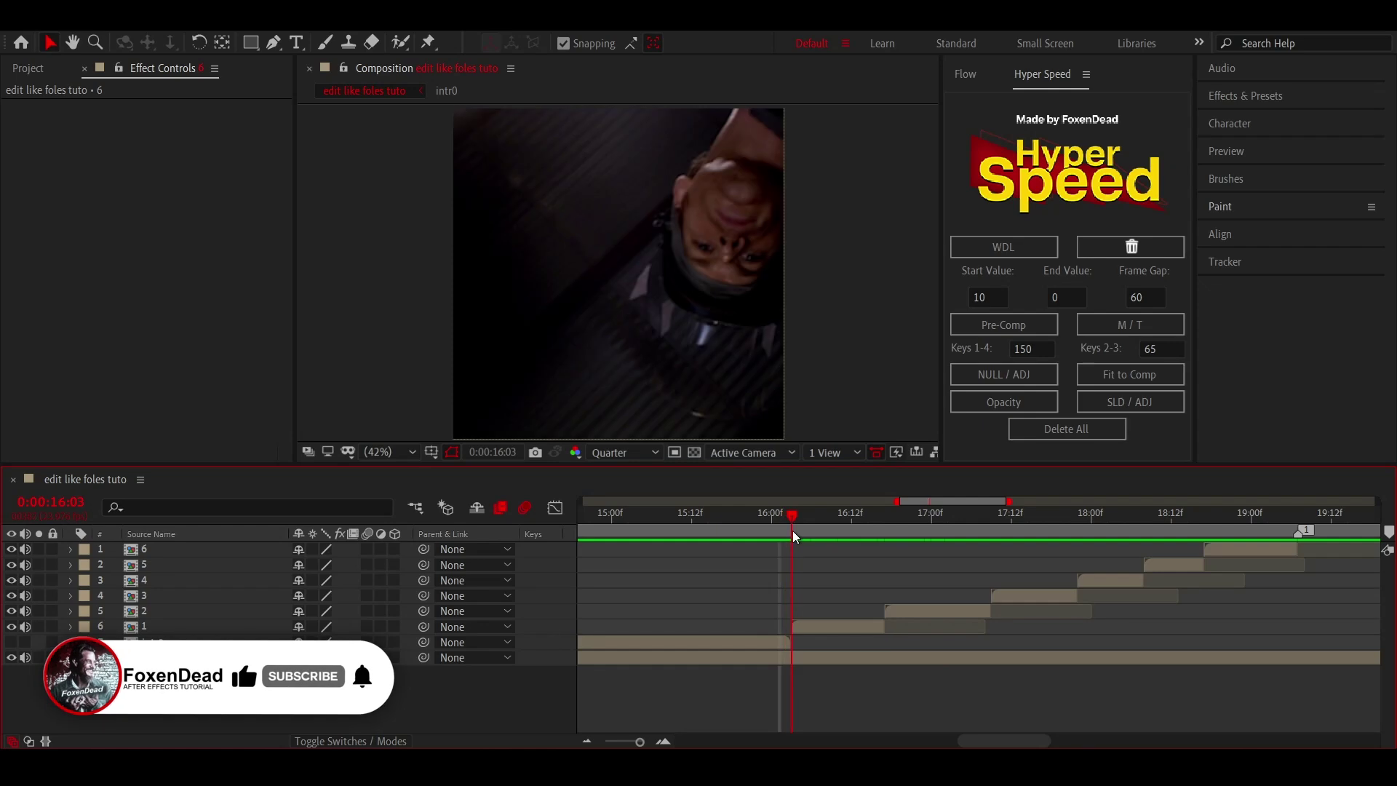
{"action": "left_click", "coordinate": [663, 741]}
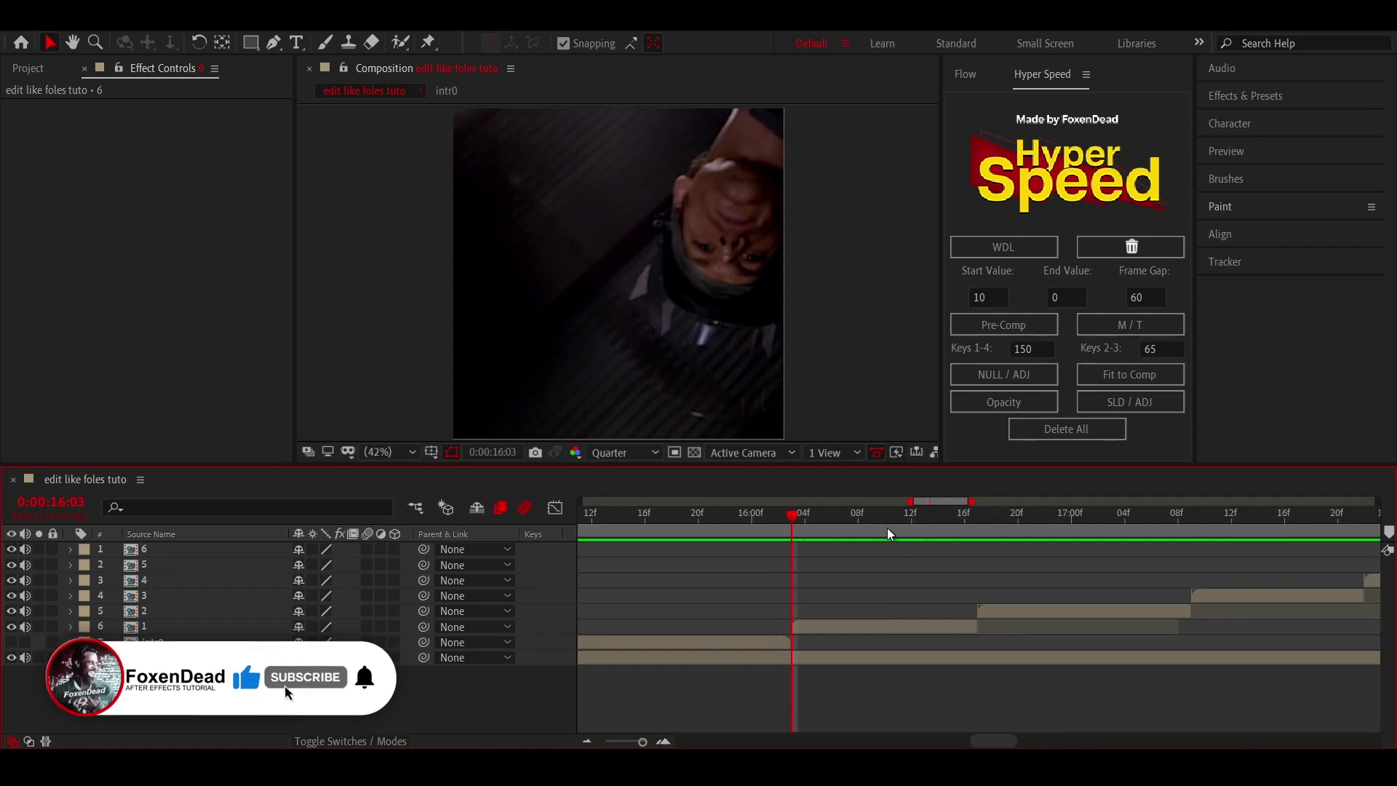
{"action": "left_click", "coordinate": [810, 627]}
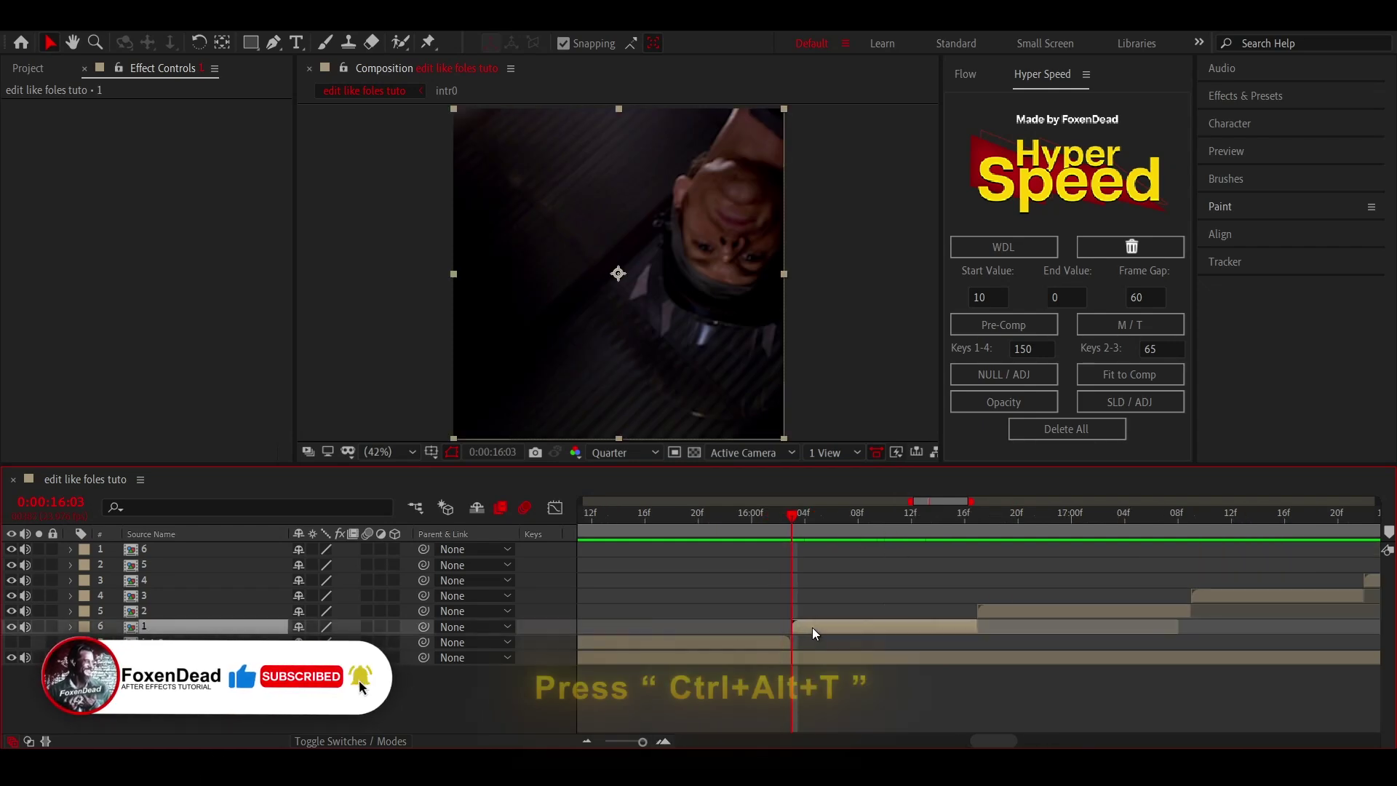
{"action": "key", "text": "ctrl+alt+t"}
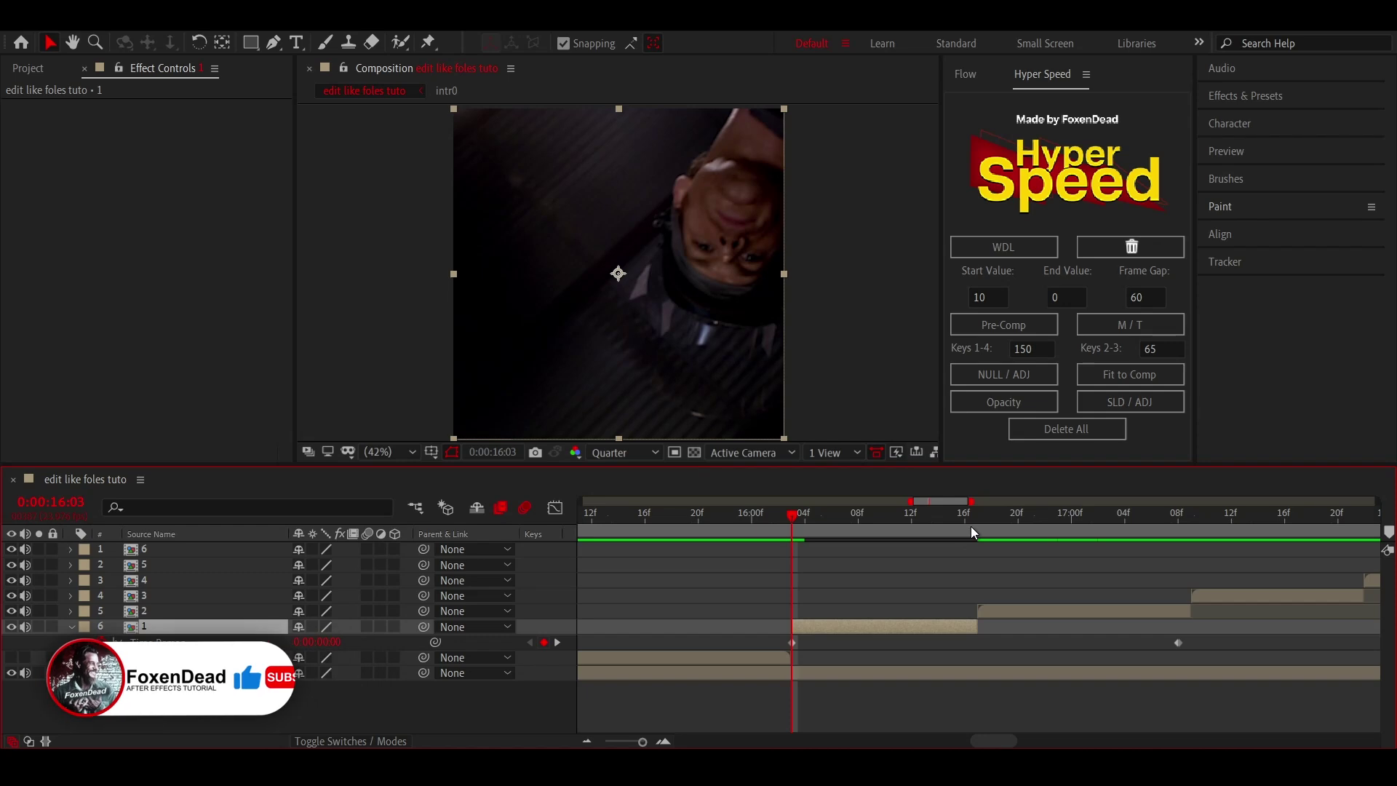
{"action": "left_click", "coordinate": [975, 526]}
{"action": "left_click", "coordinate": [986, 628]}
{"action": "left_click_drag", "start_coordinate": [999, 630], "coordinate": [1027, 634]}
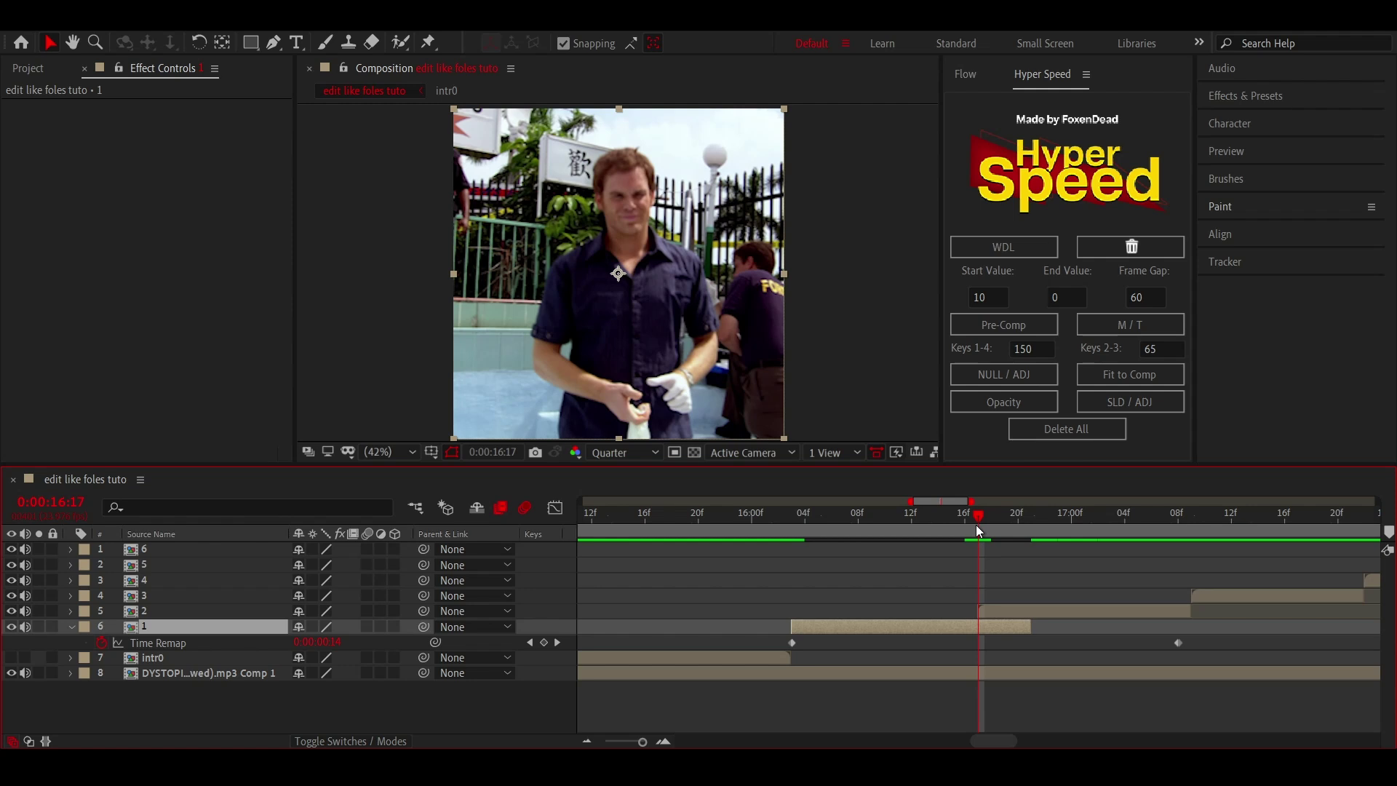
- Add a Time Remap keyframe at 17:05, move it earlier, and Easy Ease both keys
{"action": "left_click_drag", "start_coordinate": [975, 525], "coordinate": [1028, 526]}
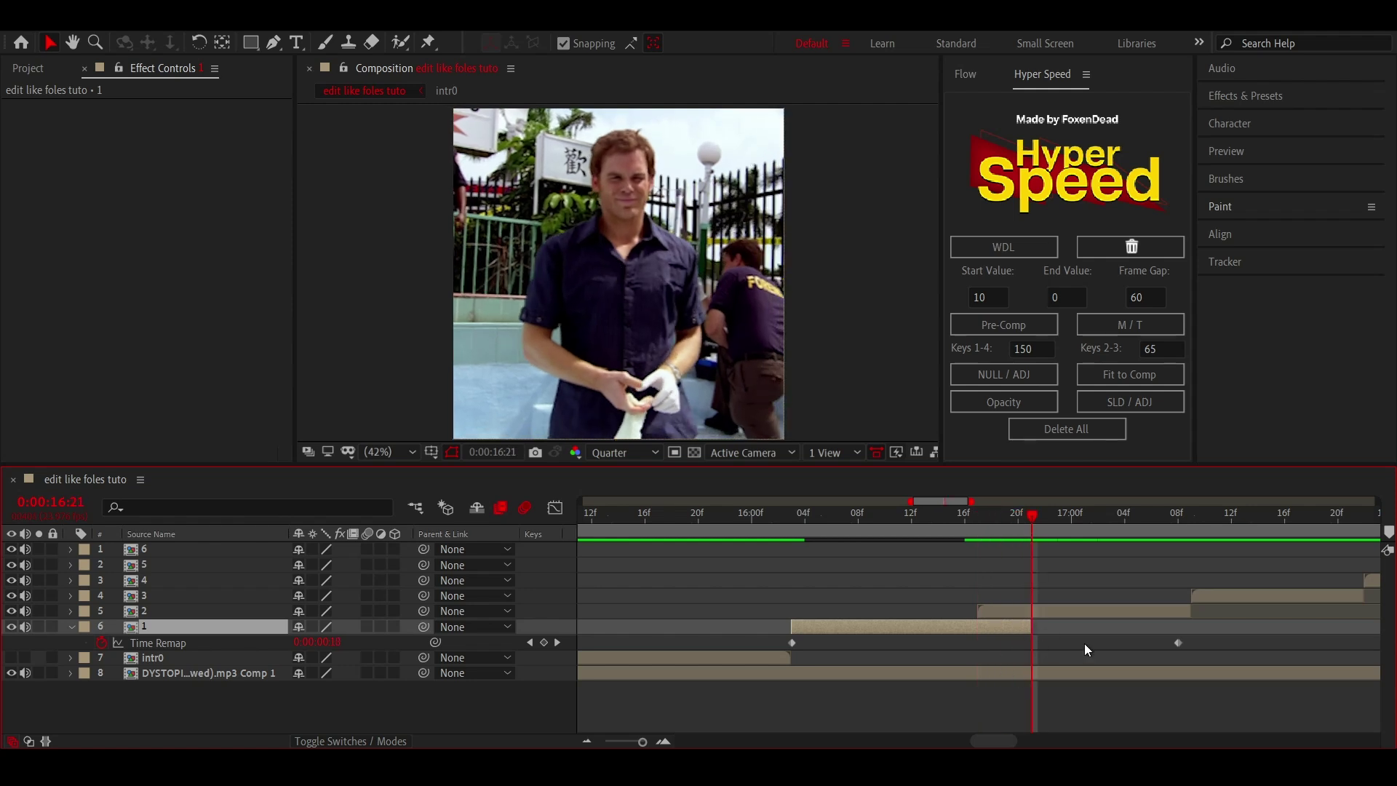
{"action": "left_click", "coordinate": [1140, 538]}
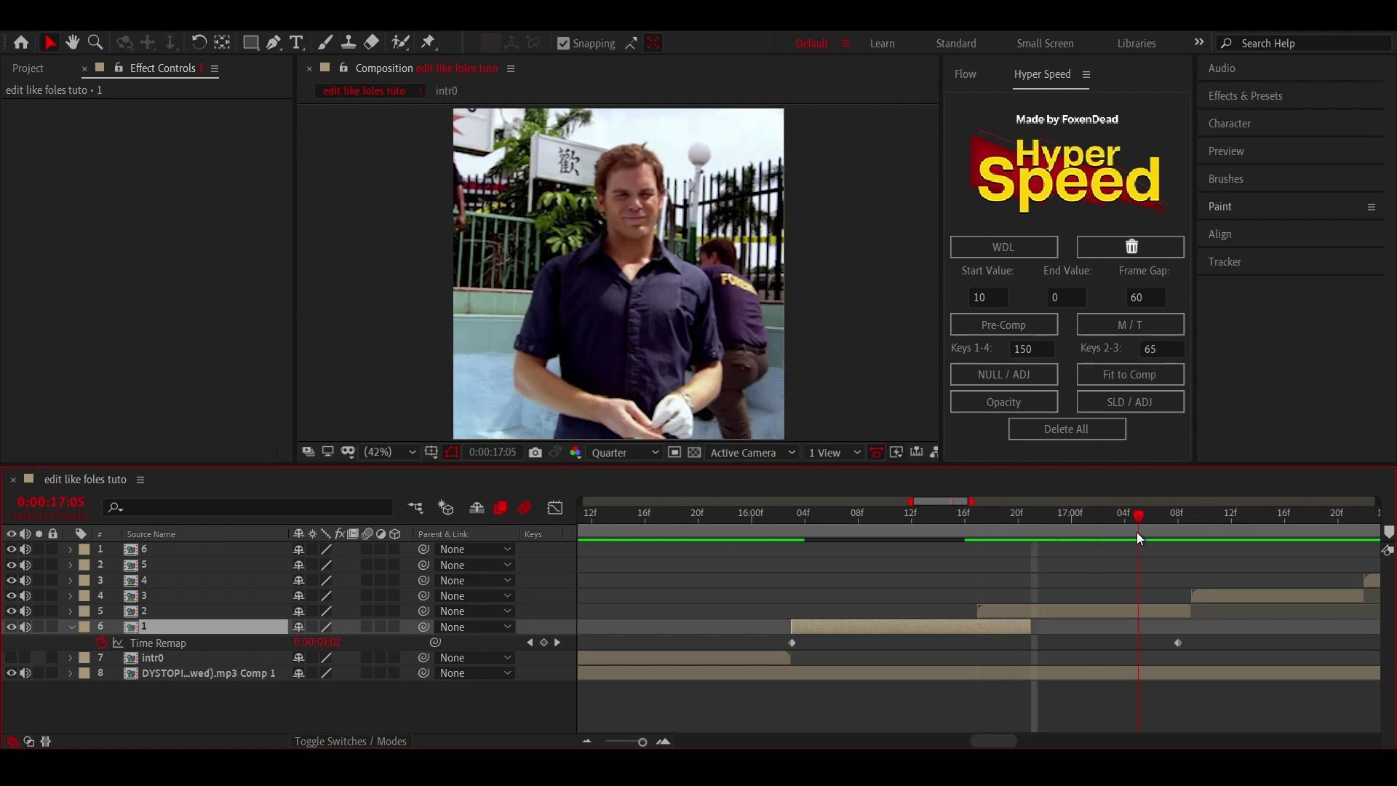
{"action": "left_click", "coordinate": [545, 643]}
{"action": "left_click_drag", "start_coordinate": [1139, 642], "coordinate": [777, 660]}
{"action": "key", "text": "F9"}
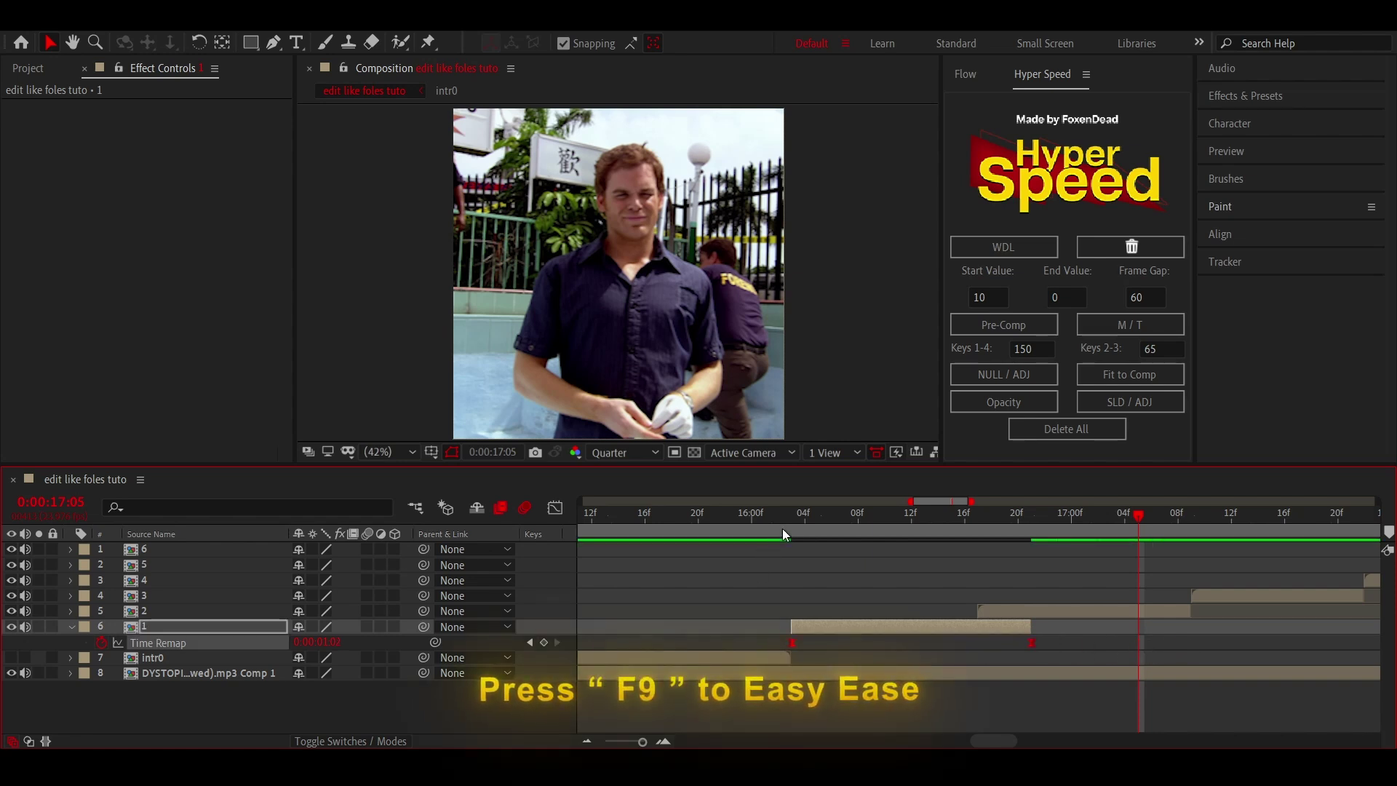
- Reshape the Time Remap curve in the Graph Editor into a fast-slow-fast ramp
{"action": "left_click", "coordinate": [781, 533]}
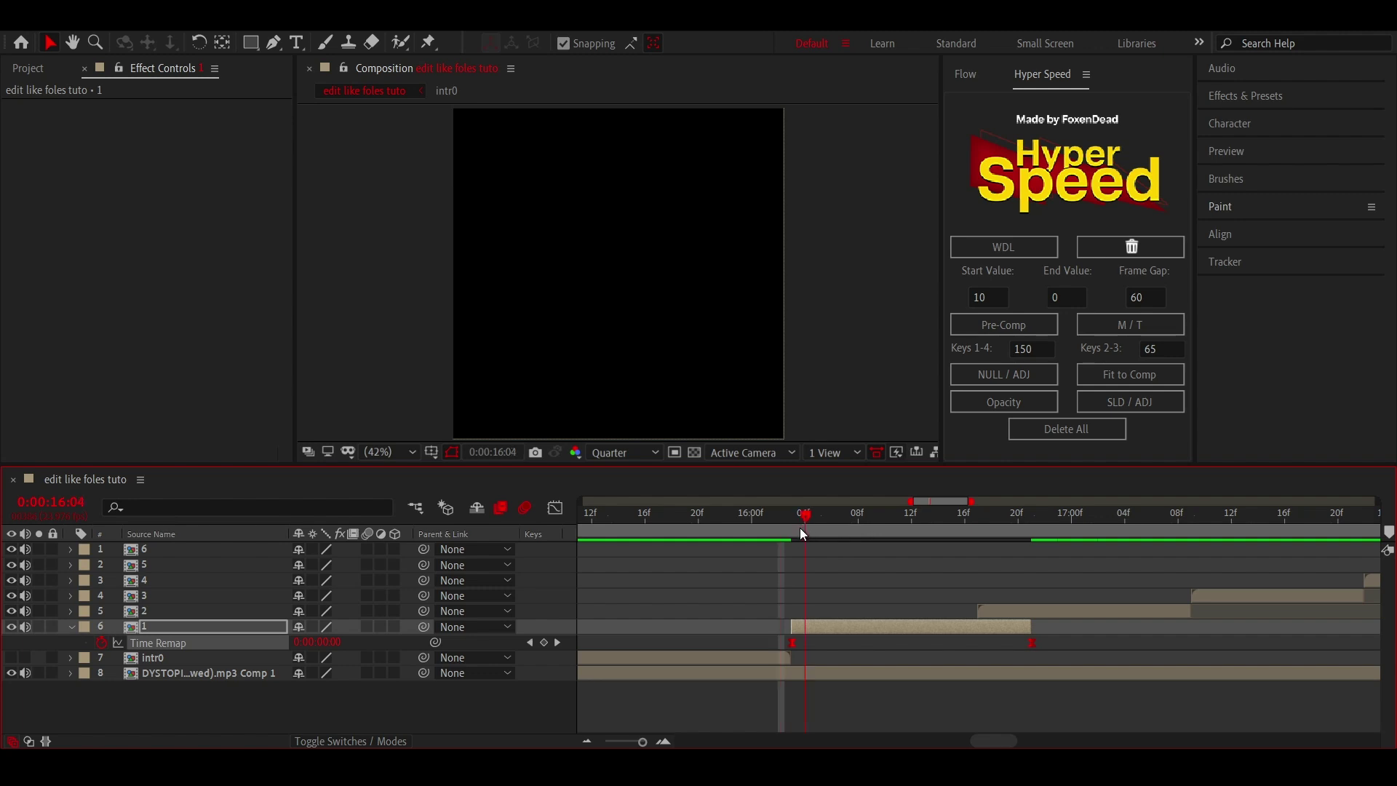
{"action": "key", "text": "Page_Up"}
{"action": "left_click", "coordinate": [554, 509]}
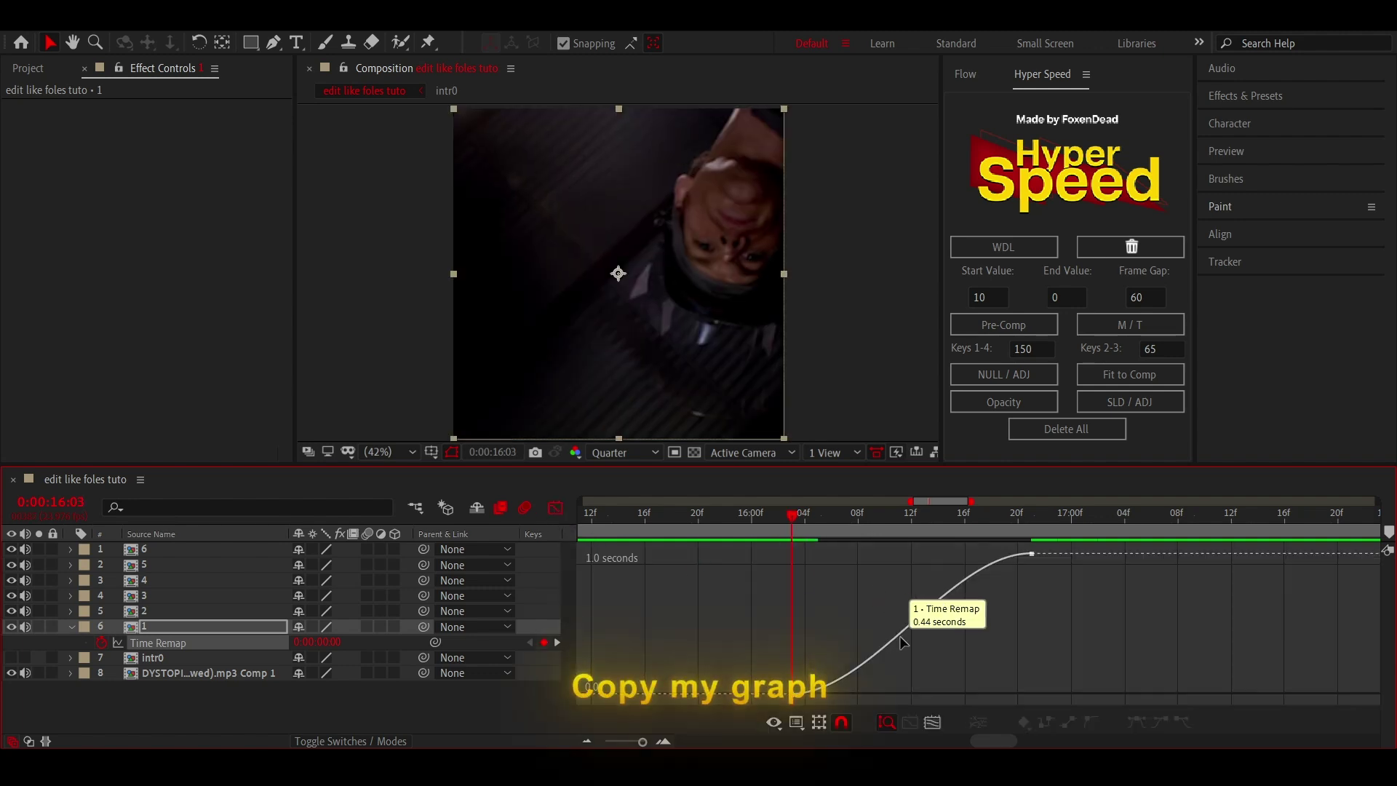
{"action": "left_click_drag", "start_coordinate": [870, 692], "coordinate": [805, 605]}
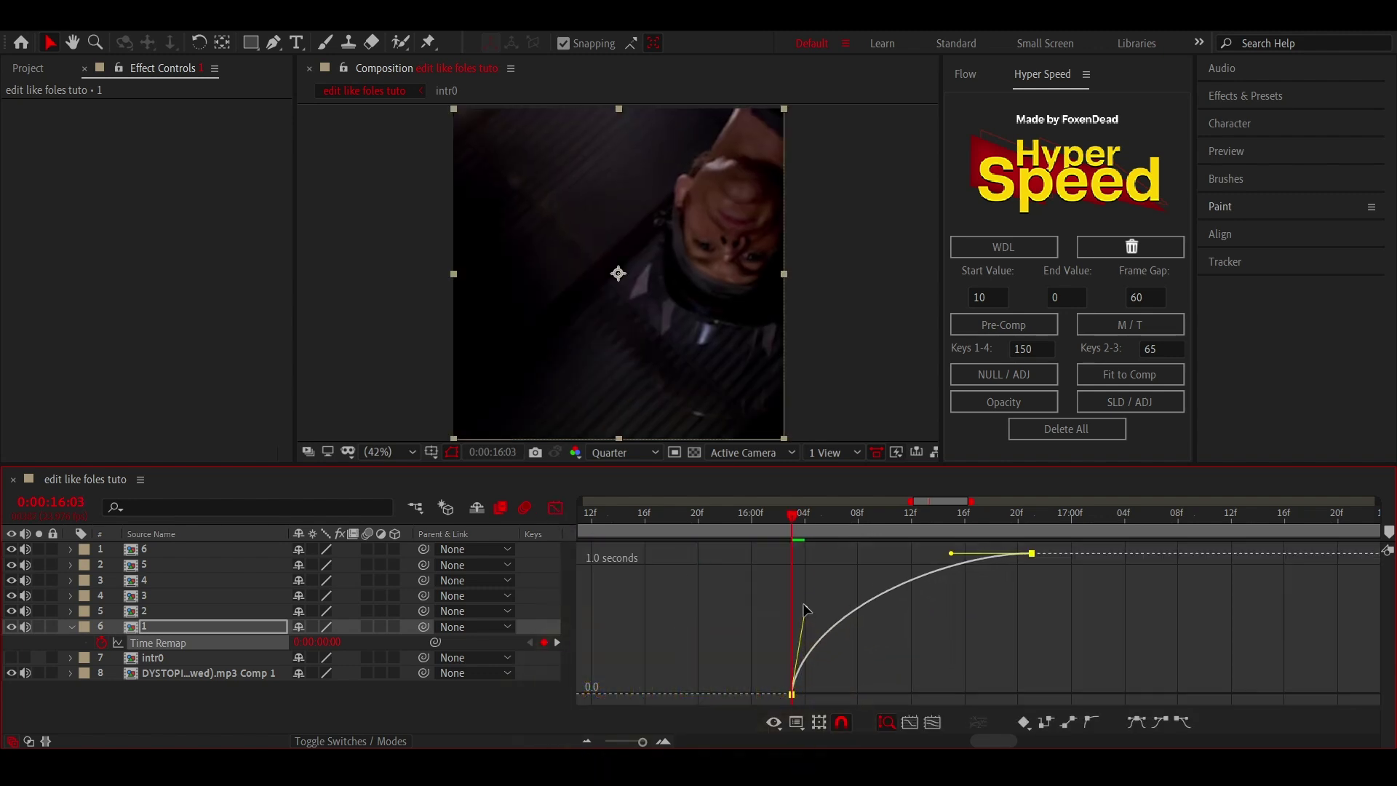
{"action": "left_click_drag", "start_coordinate": [951, 554], "coordinate": [1001, 646]}
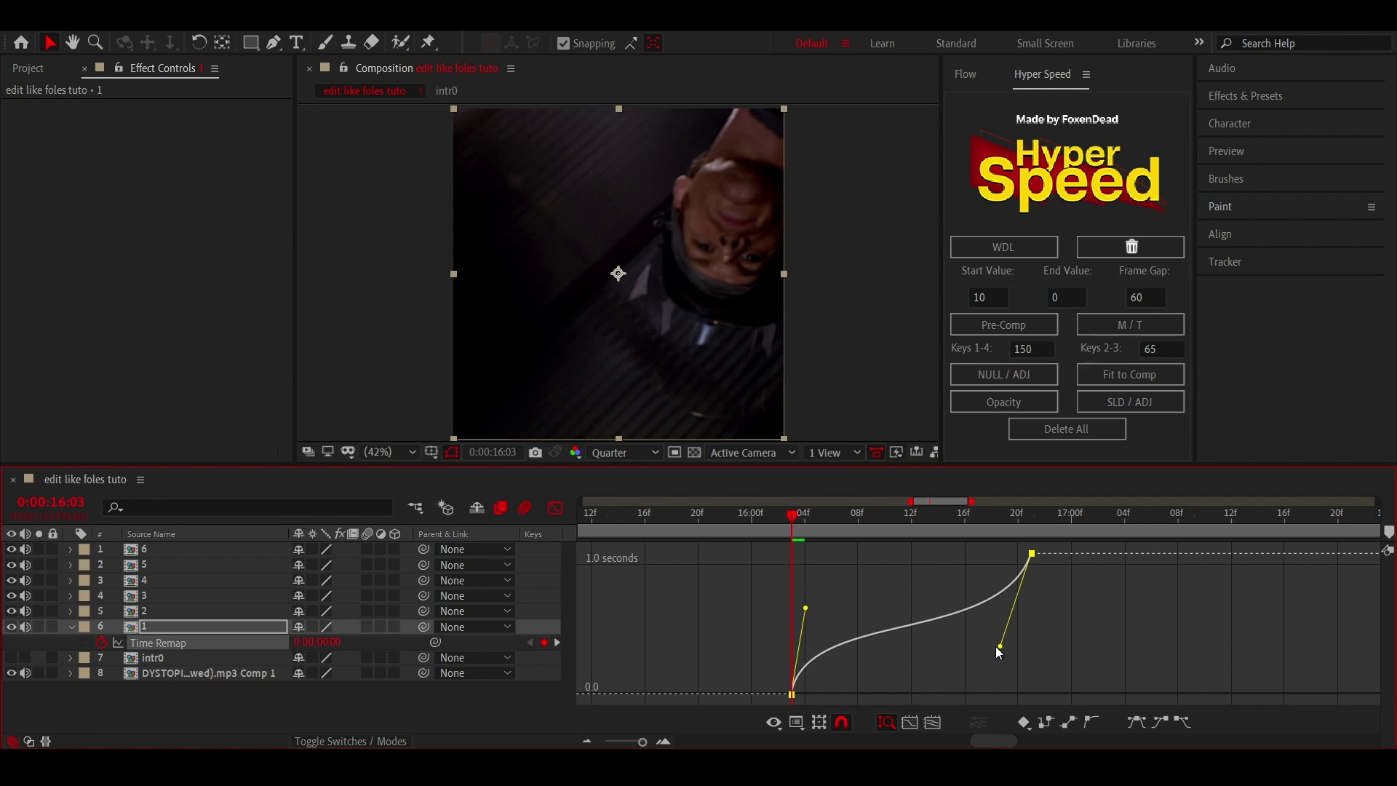
{"action": "left_click_drag", "start_coordinate": [790, 522], "coordinate": [720, 523]}
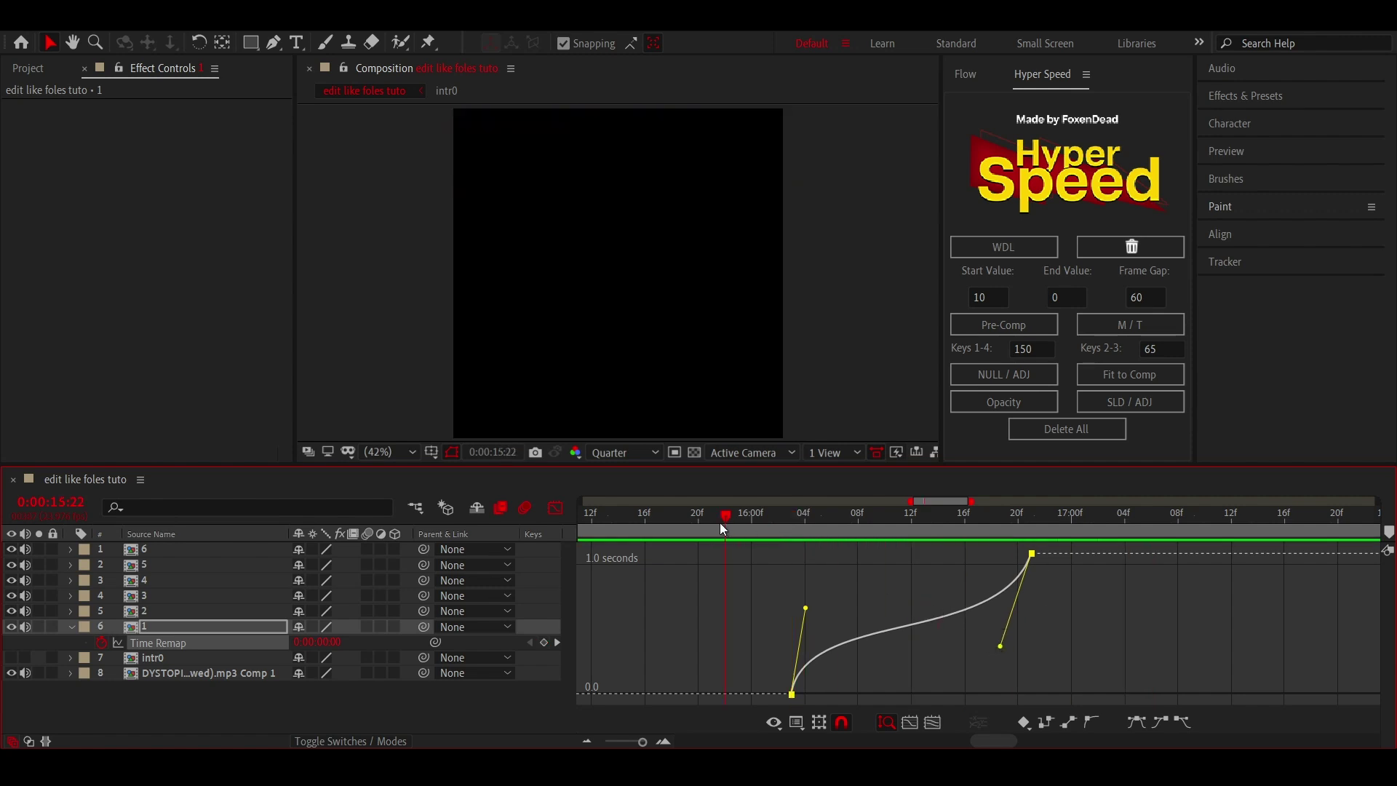
- Return to the layer bar view and save the project
{"action": "left_click", "coordinate": [555, 507]}
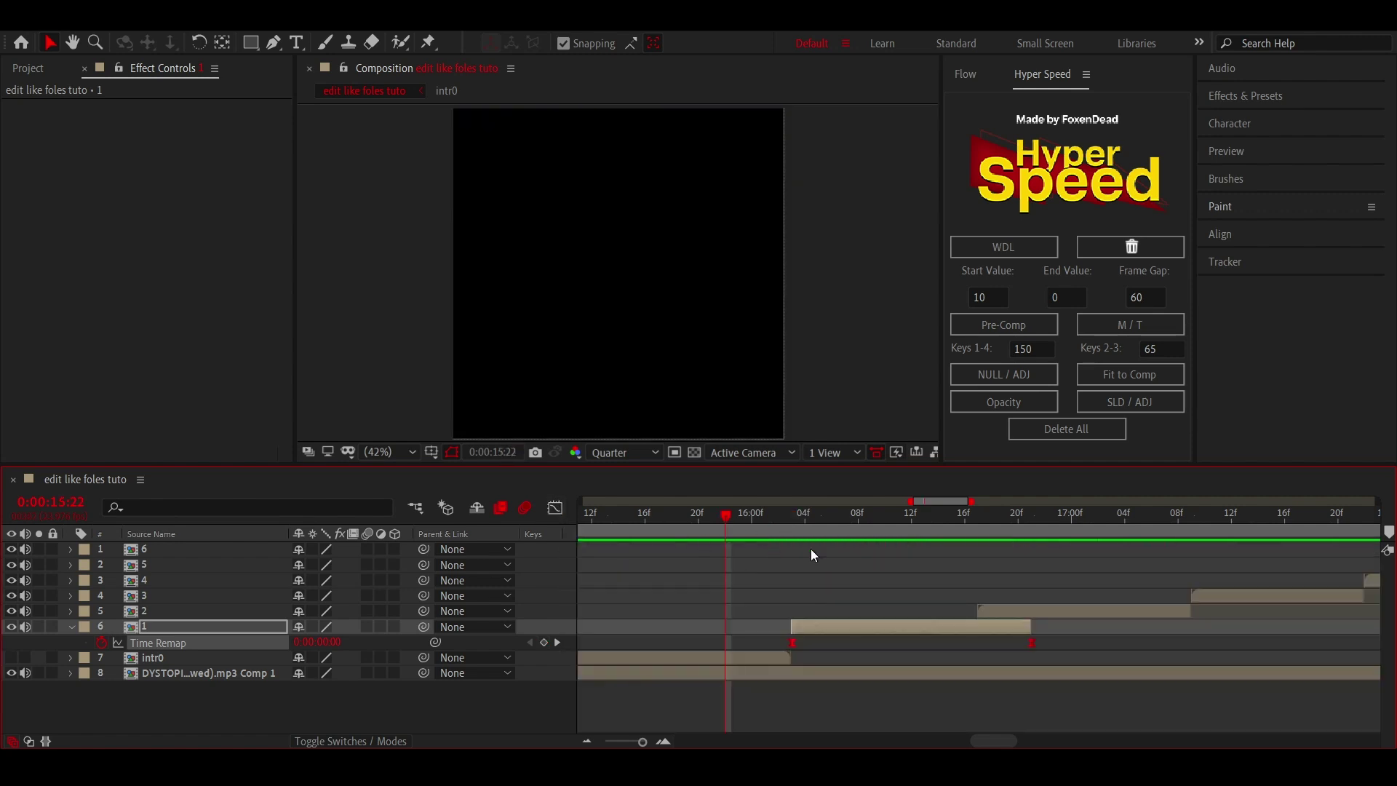
{"action": "left_click", "coordinate": [846, 525]}
{"action": "key", "text": "ctrl+s"}
{"action": "left_click", "coordinate": [793, 526]}
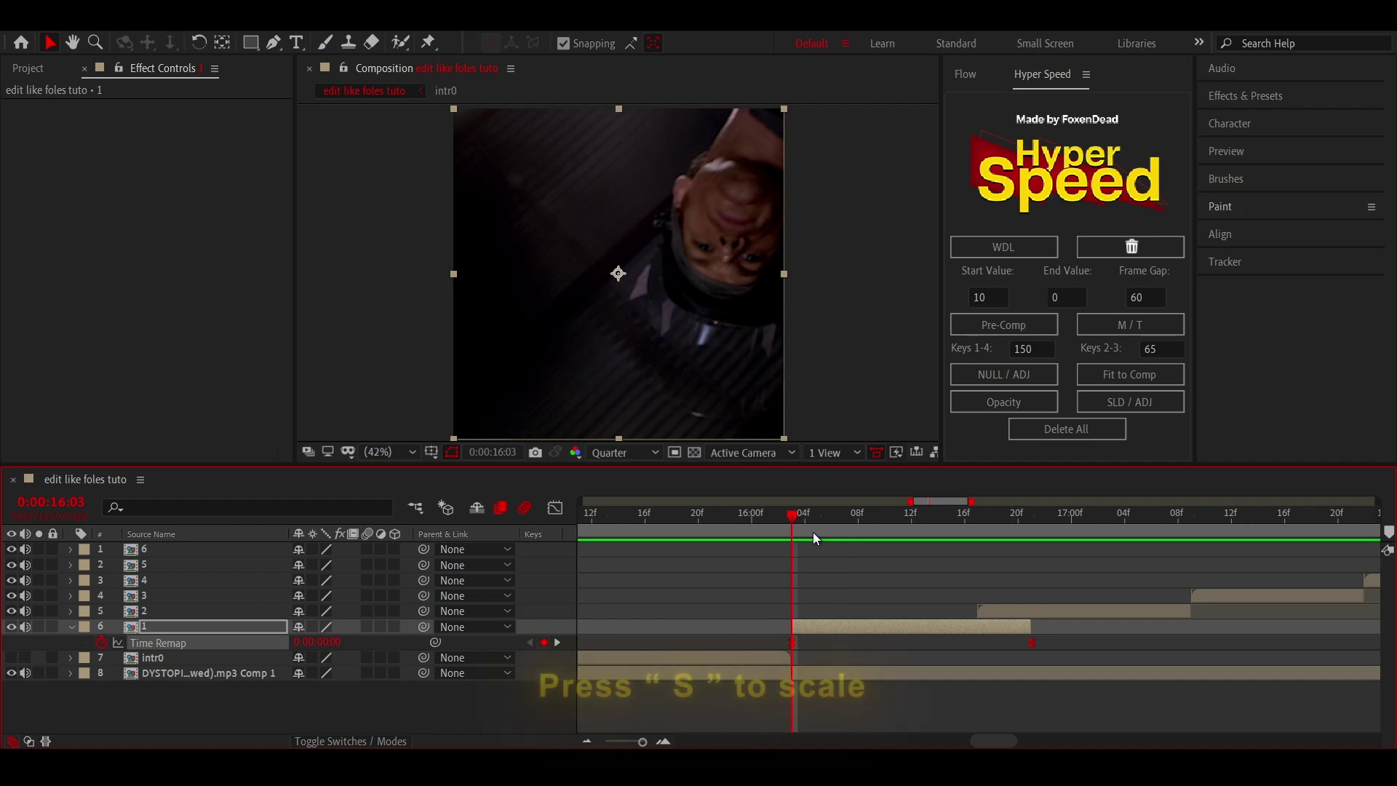
- Keyframe pre-comp 1's Scale from 100% at 16:03 to 150% later, with motion blur on
{"action": "key", "text": "s"}
{"action": "left_click", "coordinate": [116, 642]}
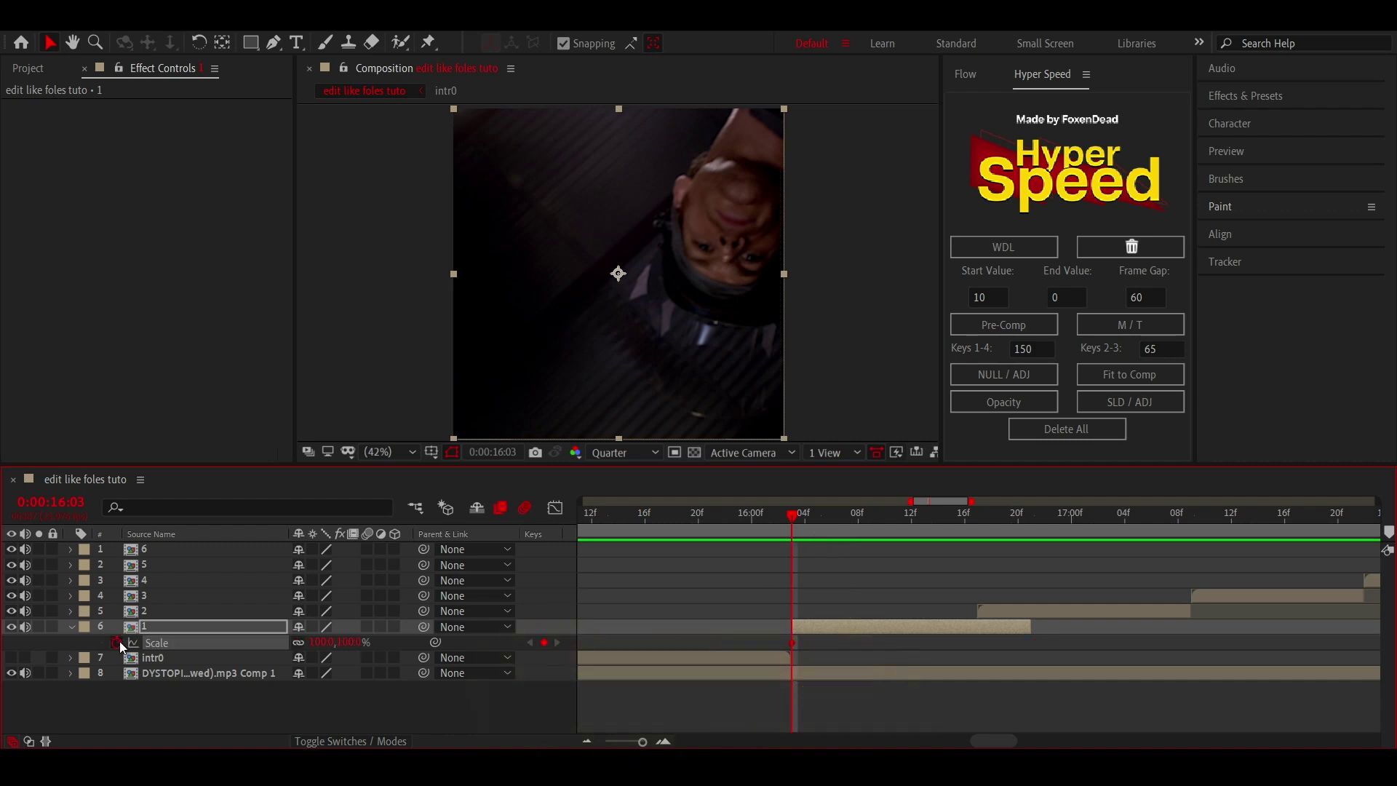
{"action": "left_click", "coordinate": [366, 626]}
{"action": "key", "text": "Page_Down"}
{"action": "key", "text": "Page_Down"}
{"action": "key", "text": "Page_Down"}
{"action": "type", "text": "160"}
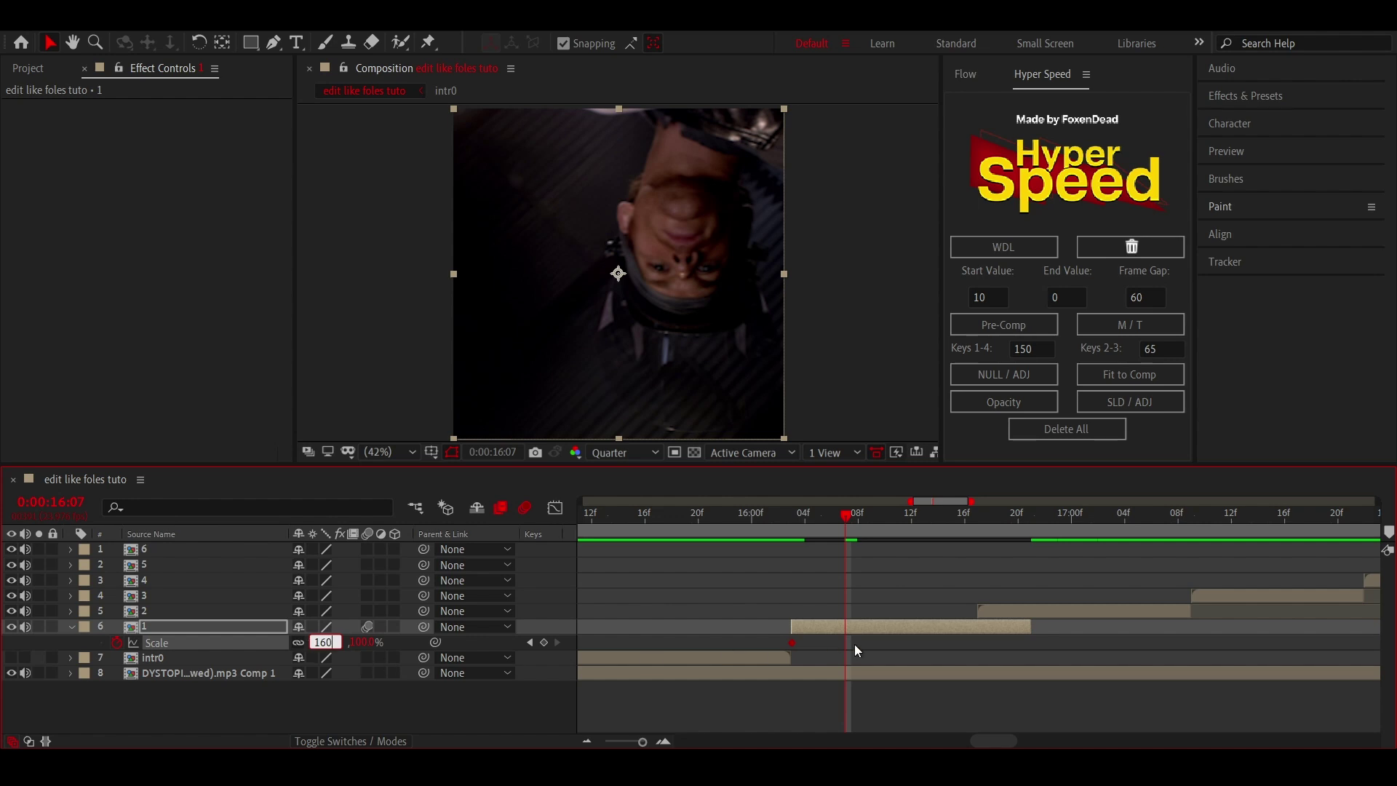
{"action": "key", "text": "Return"}
{"action": "left_click_drag", "start_coordinate": [846, 642], "coordinate": [1034, 643]}
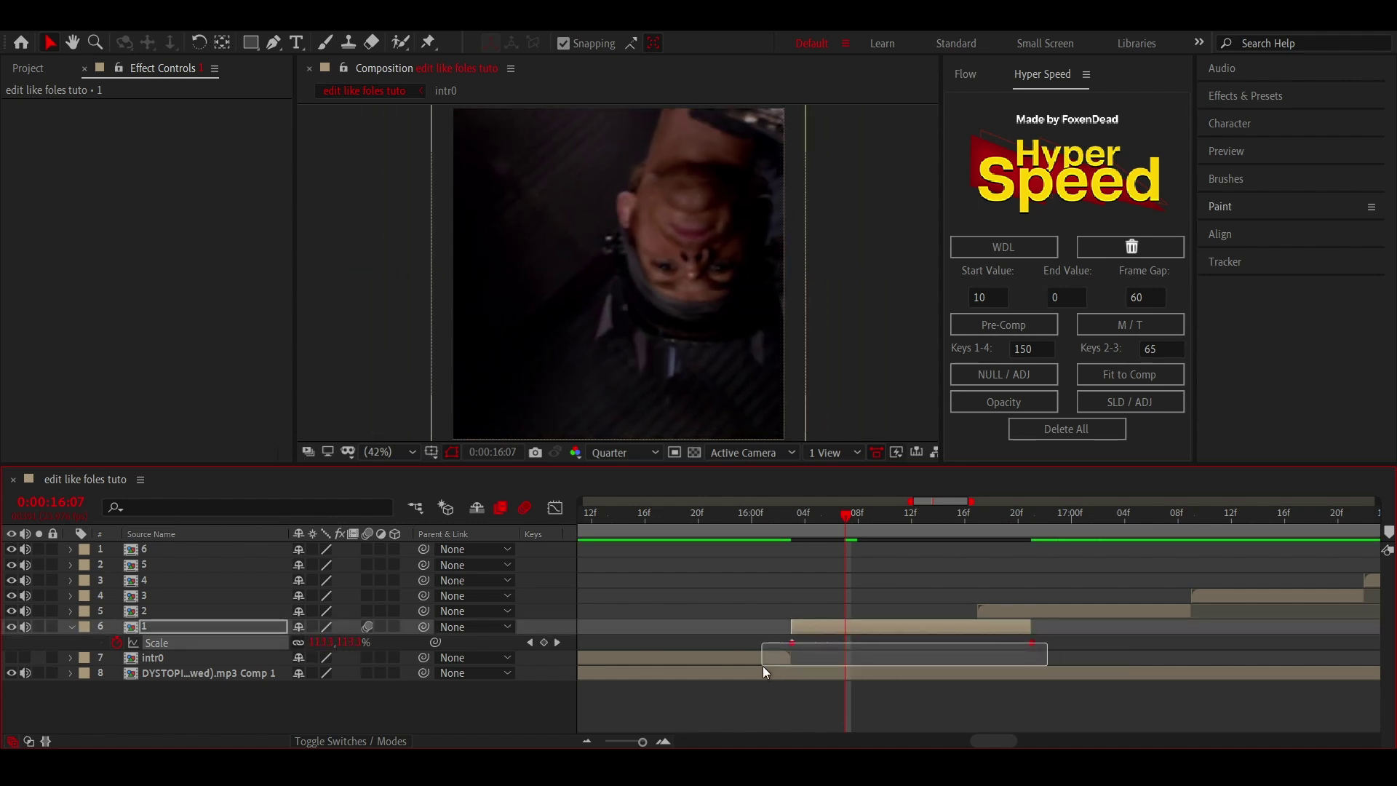
- Shape the Scale ramp's bezier handles in the Graph Editor and preview it
{"action": "left_click_drag", "start_coordinate": [935, 671], "coordinate": [764, 665]}
{"action": "left_click", "coordinate": [555, 508]}
{"action": "left_click", "coordinate": [938, 601]}
{"action": "left_click_drag", "start_coordinate": [948, 552], "coordinate": [1000, 645]}
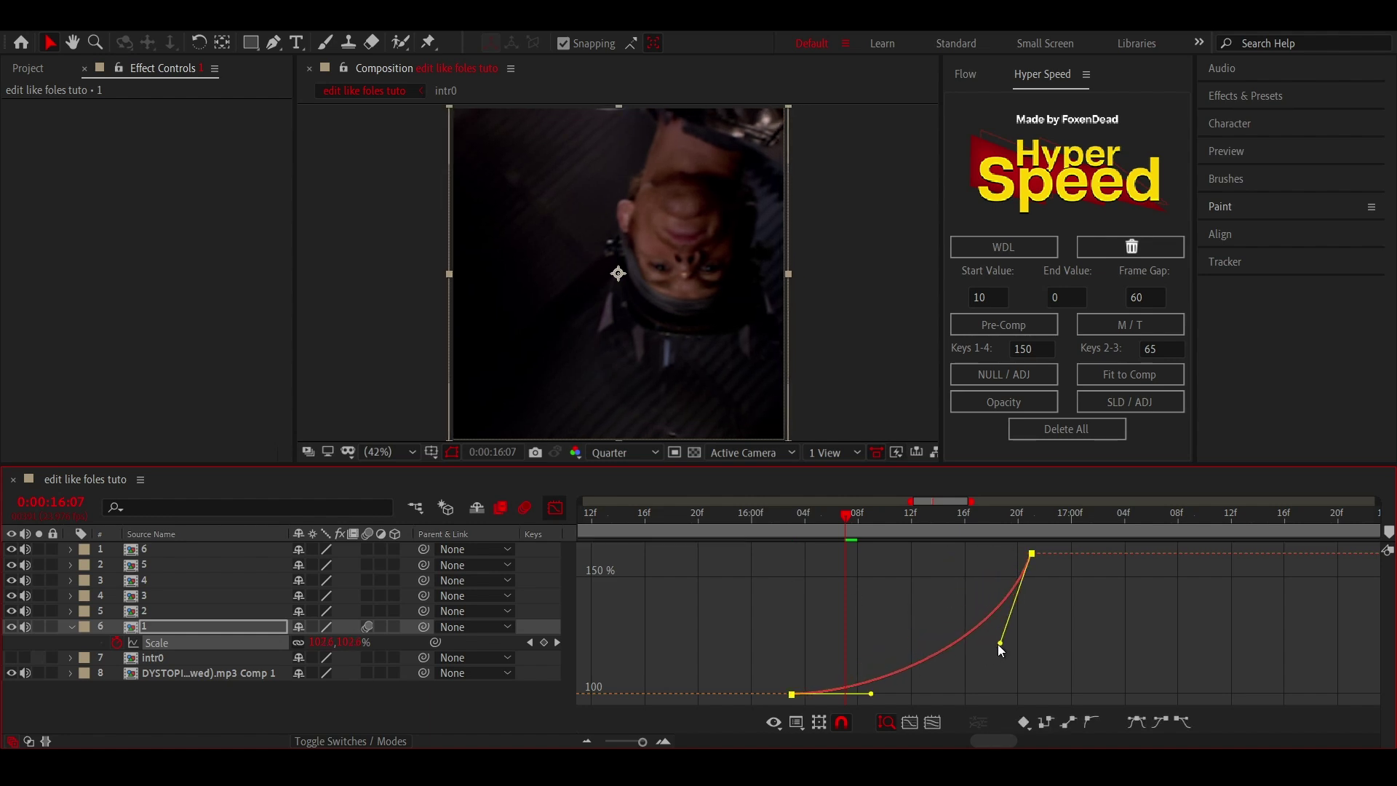
{"action": "left_click_drag", "start_coordinate": [871, 694], "coordinate": [815, 604]}
{"action": "left_click", "coordinate": [765, 518]}
{"action": "key", "text": "space"}
- Fine-tune the Scale curve handles, then return to layer bars at the 16:03 keyframe
{"action": "left_click", "coordinate": [710, 518]}
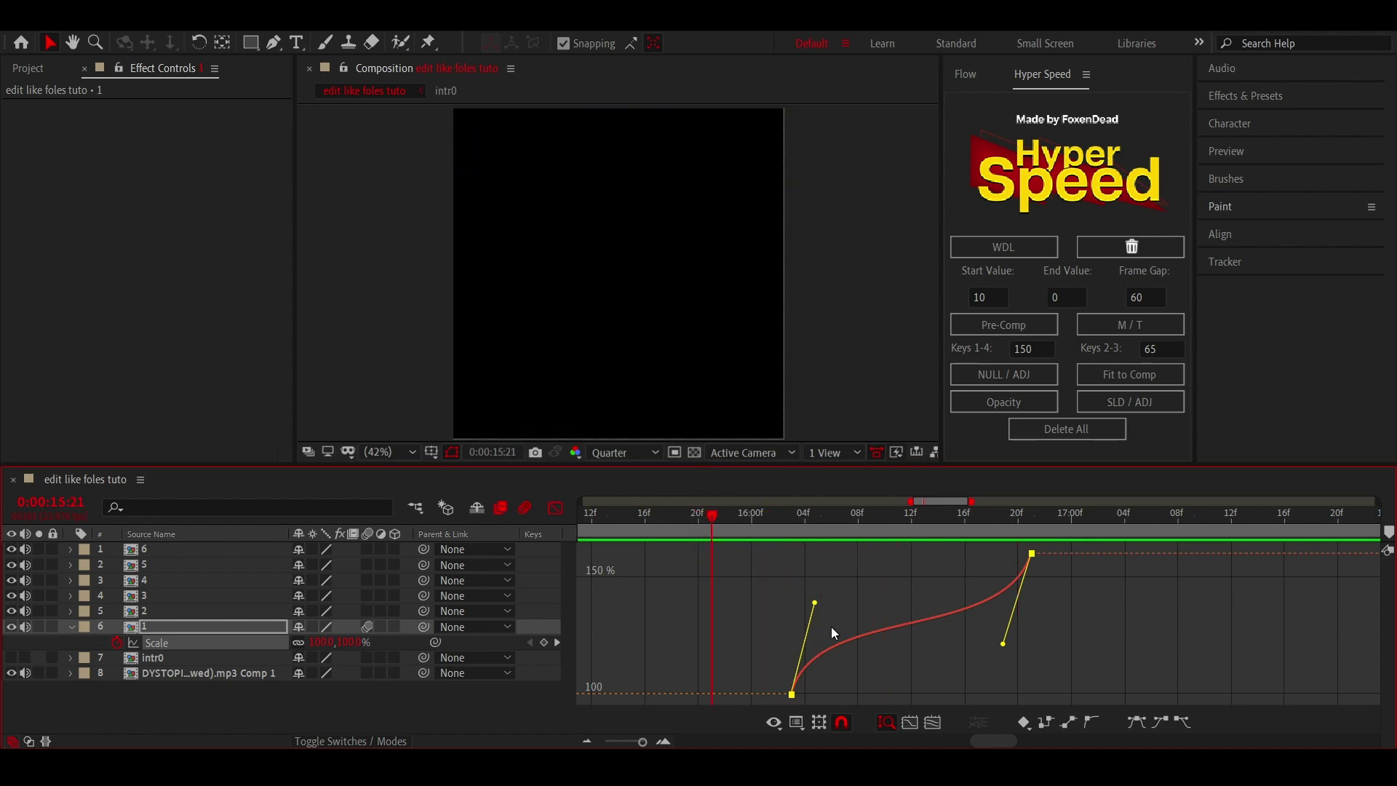
{"action": "left_click_drag", "start_coordinate": [815, 603], "coordinate": [805, 636]}
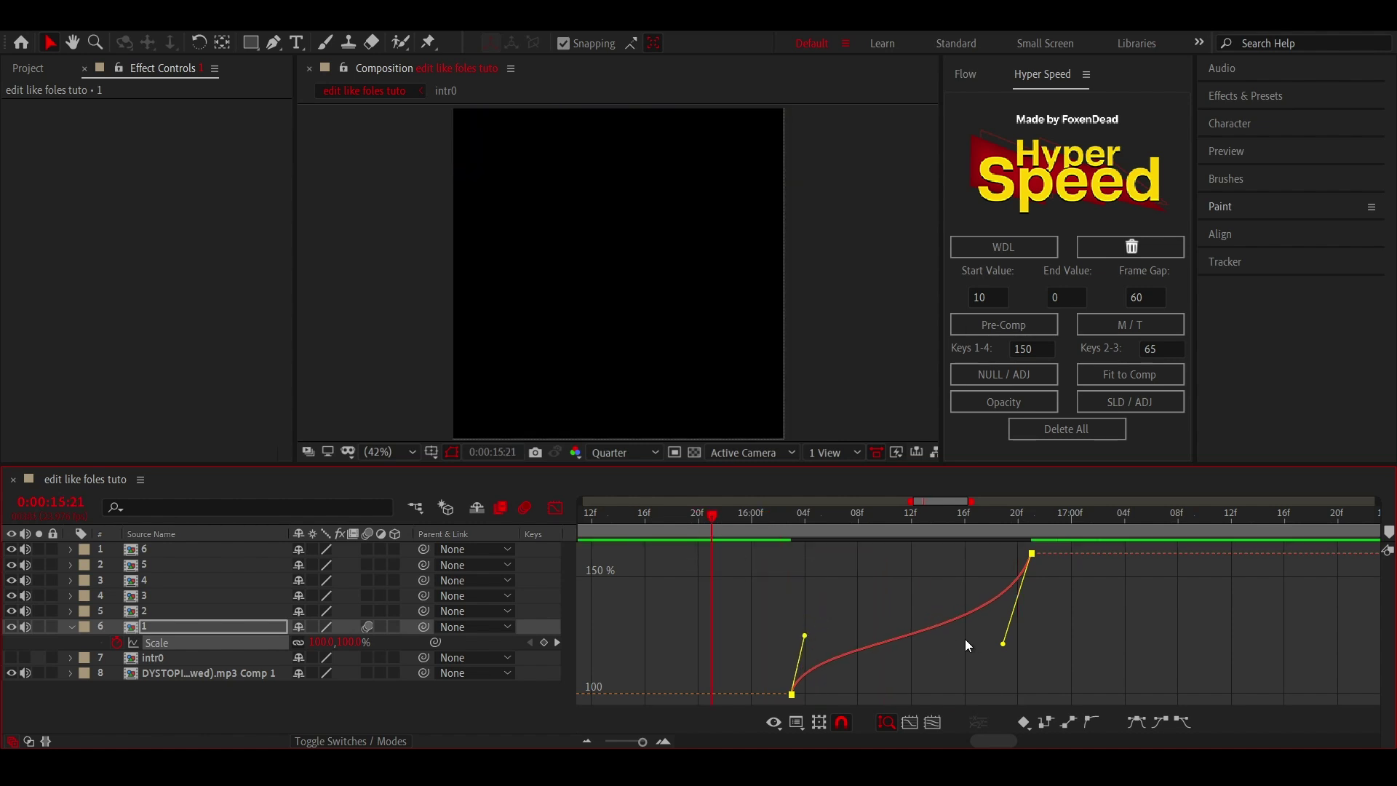
{"action": "left_click_drag", "start_coordinate": [1002, 647], "coordinate": [1008, 629]}
{"action": "left_click", "coordinate": [555, 507]}
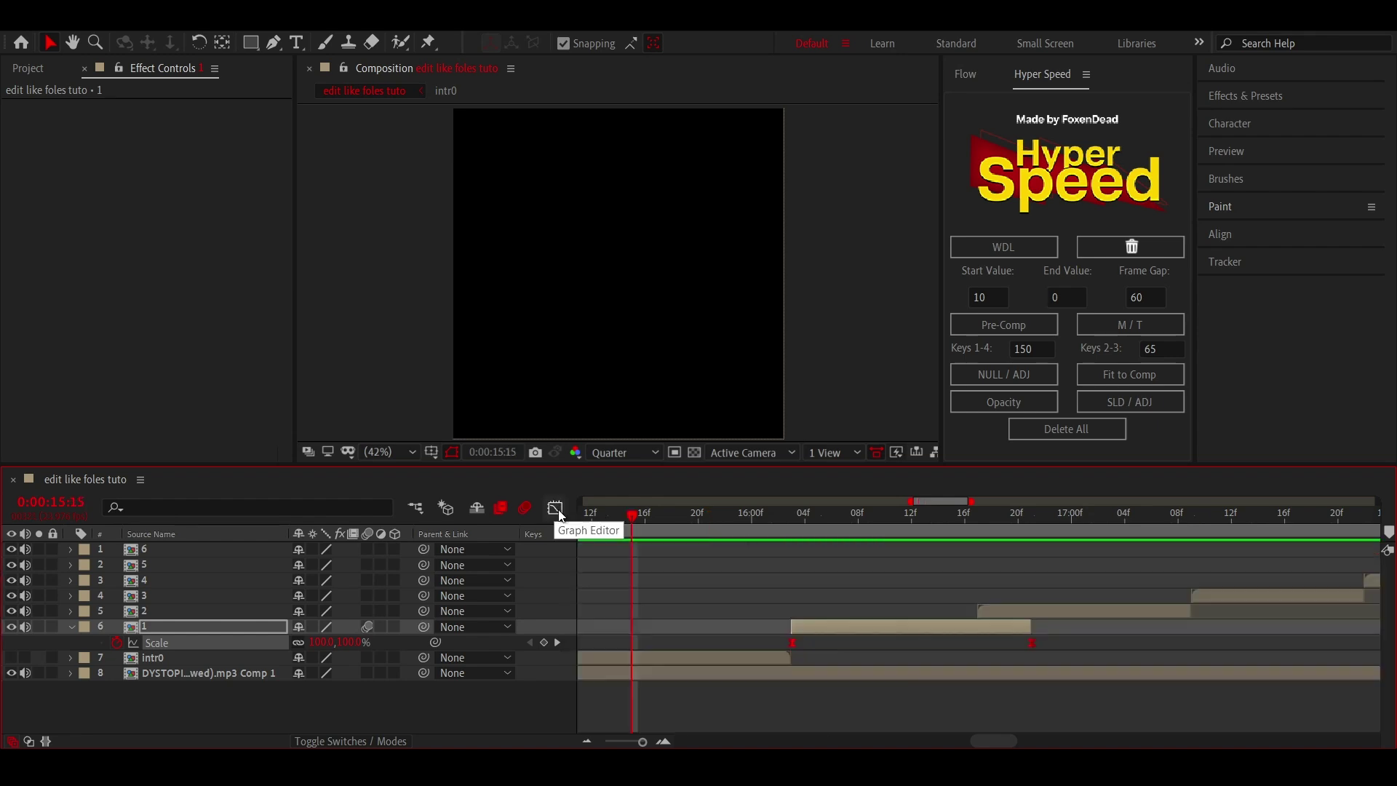
{"action": "left_click", "coordinate": [804, 536]}
{"action": "left_click_drag", "start_coordinate": [801, 539], "coordinate": [792, 539]}
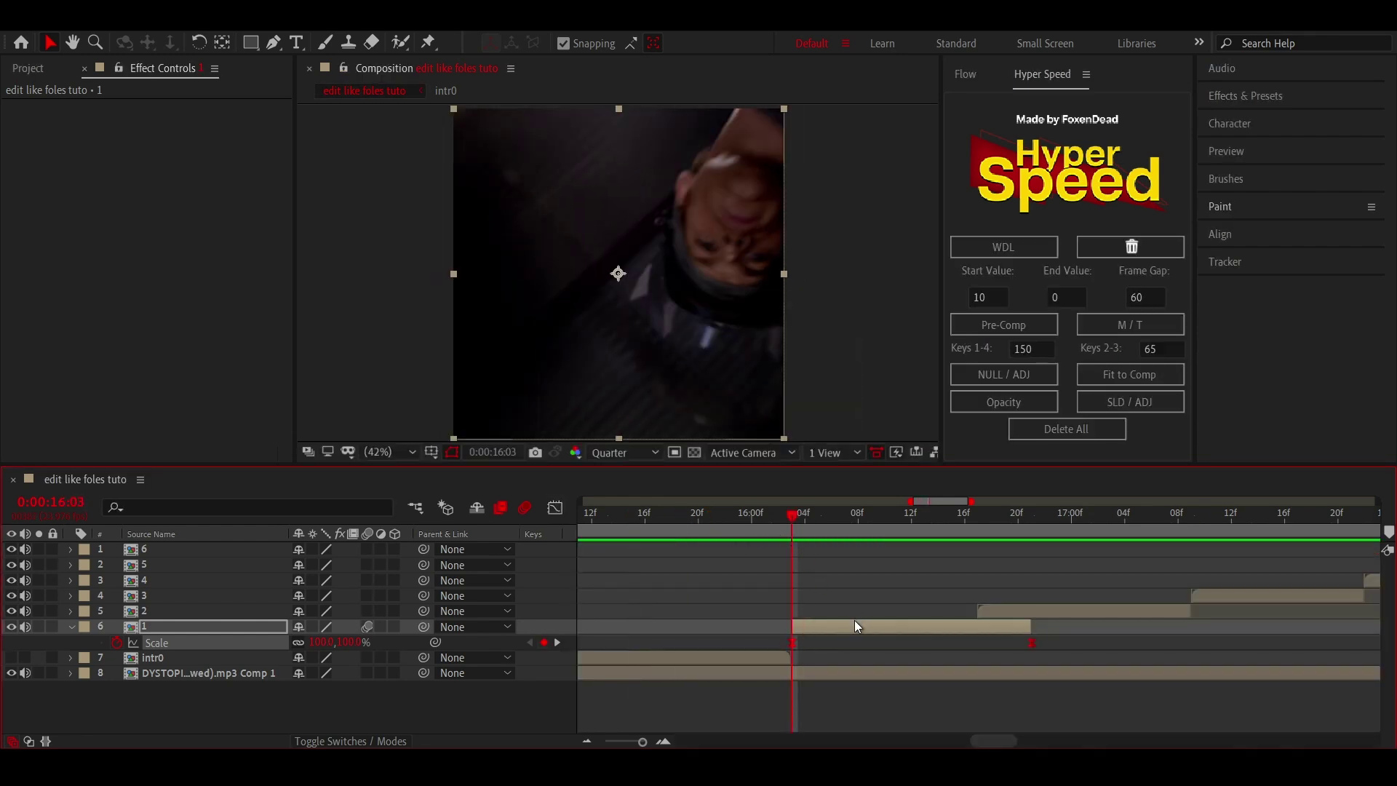
- Apply S_Shake to layer 1 with Phase 0.280 and adjust the X Shake amounts
{"action": "key", "text": "ctrl+space"}
{"action": "type", "text": "shak"}
{"action": "left_click", "coordinate": [739, 574]}
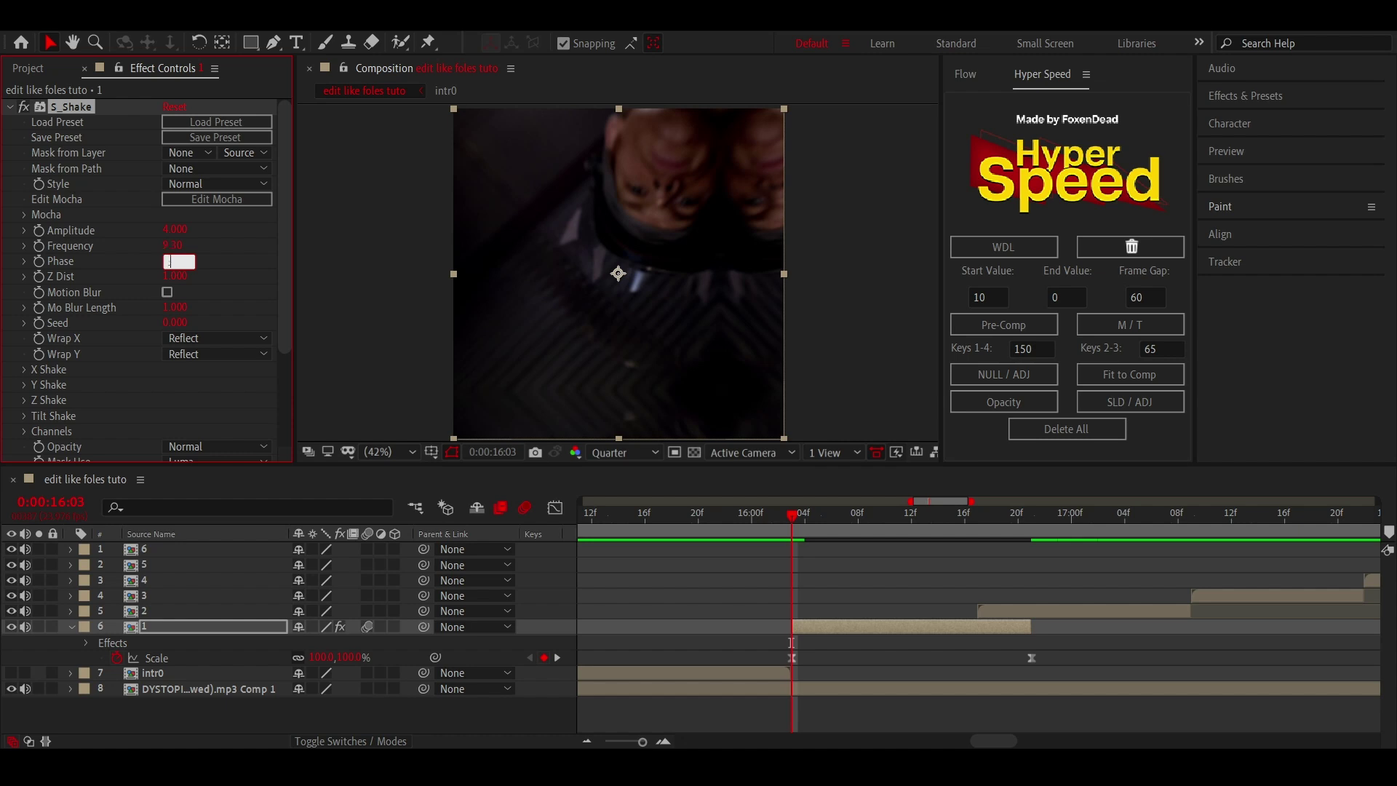
{"action": "key", "text": "Return"}
{"action": "scroll", "coordinate": [233, 259], "scroll_direction": "down", "scroll_amount": 3}
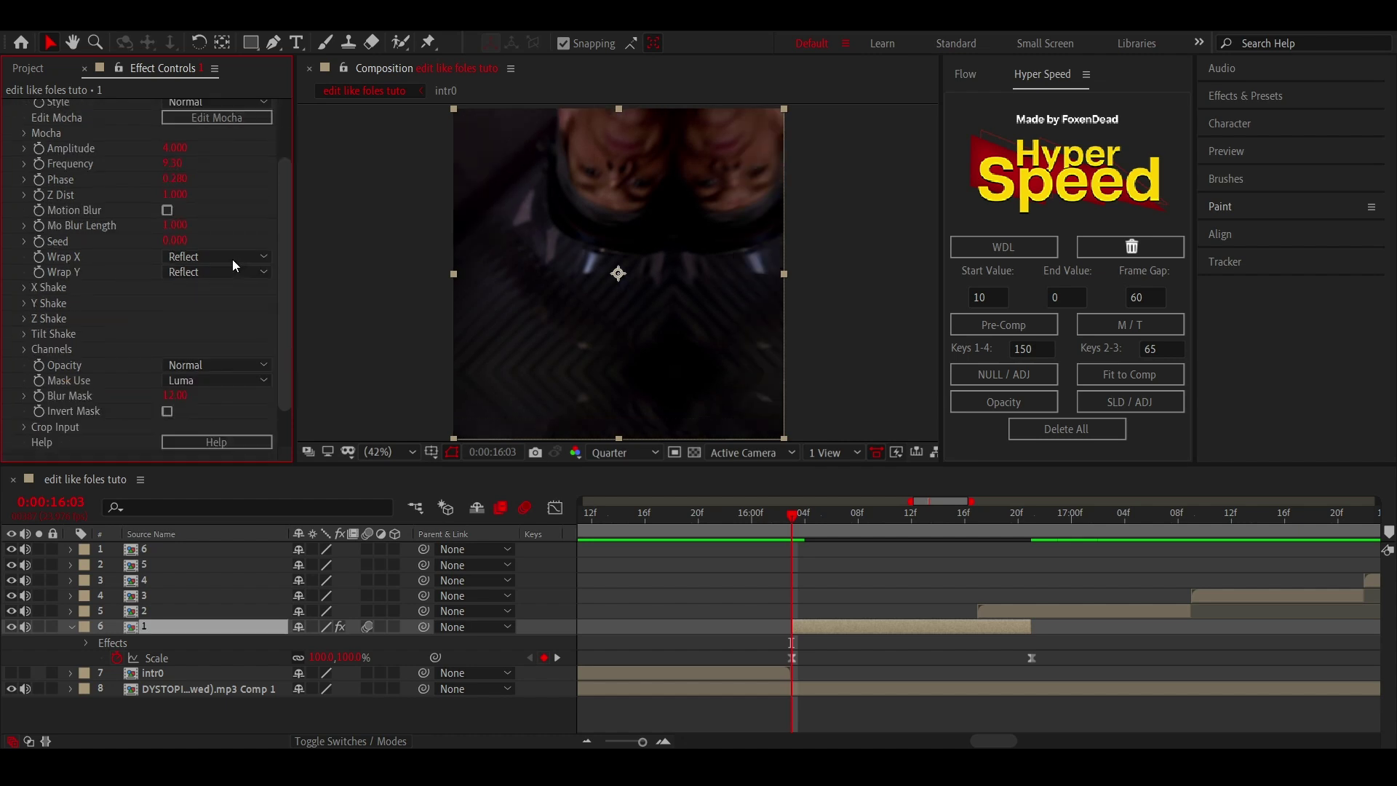
{"action": "left_click", "coordinate": [27, 288]}
{"action": "type", "text": "150"}
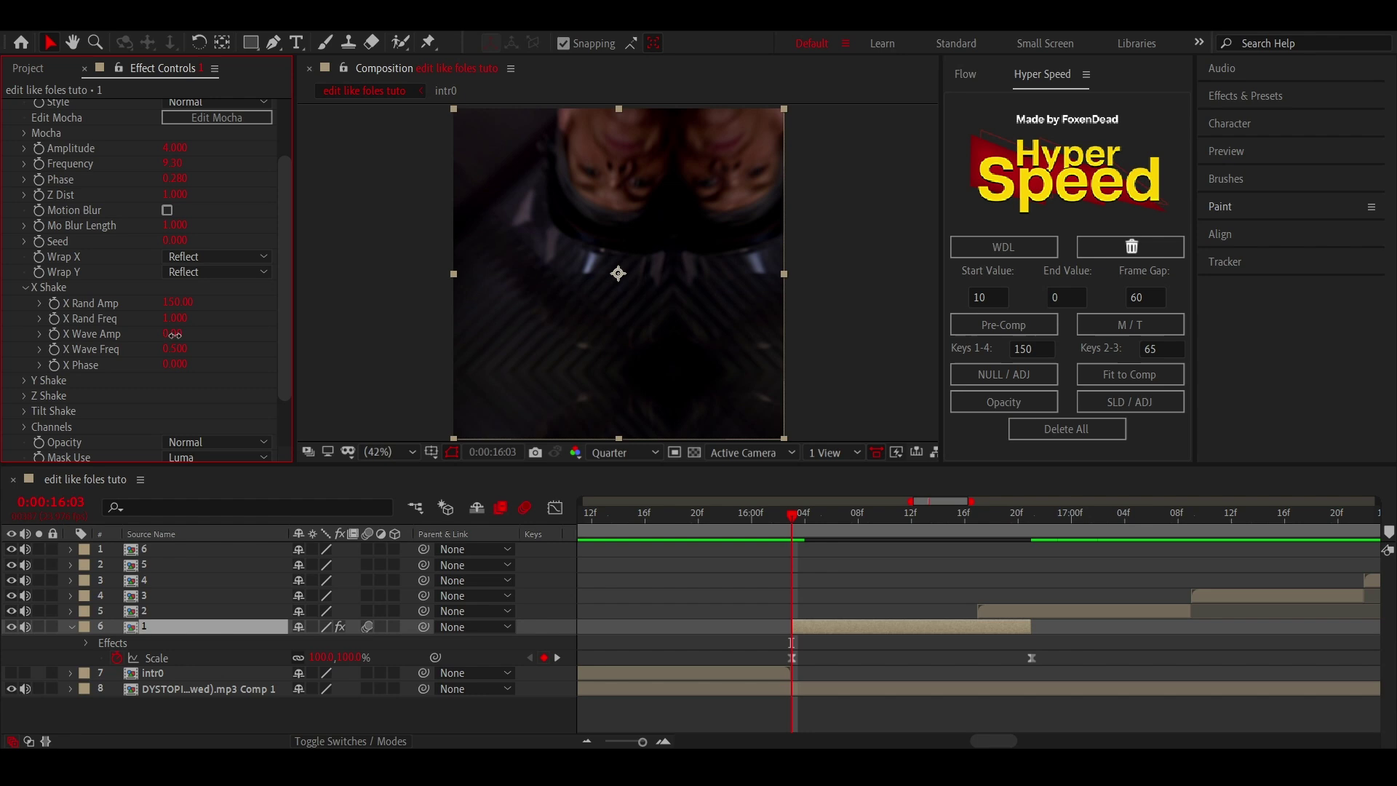
{"action": "left_click", "coordinate": [174, 335]}
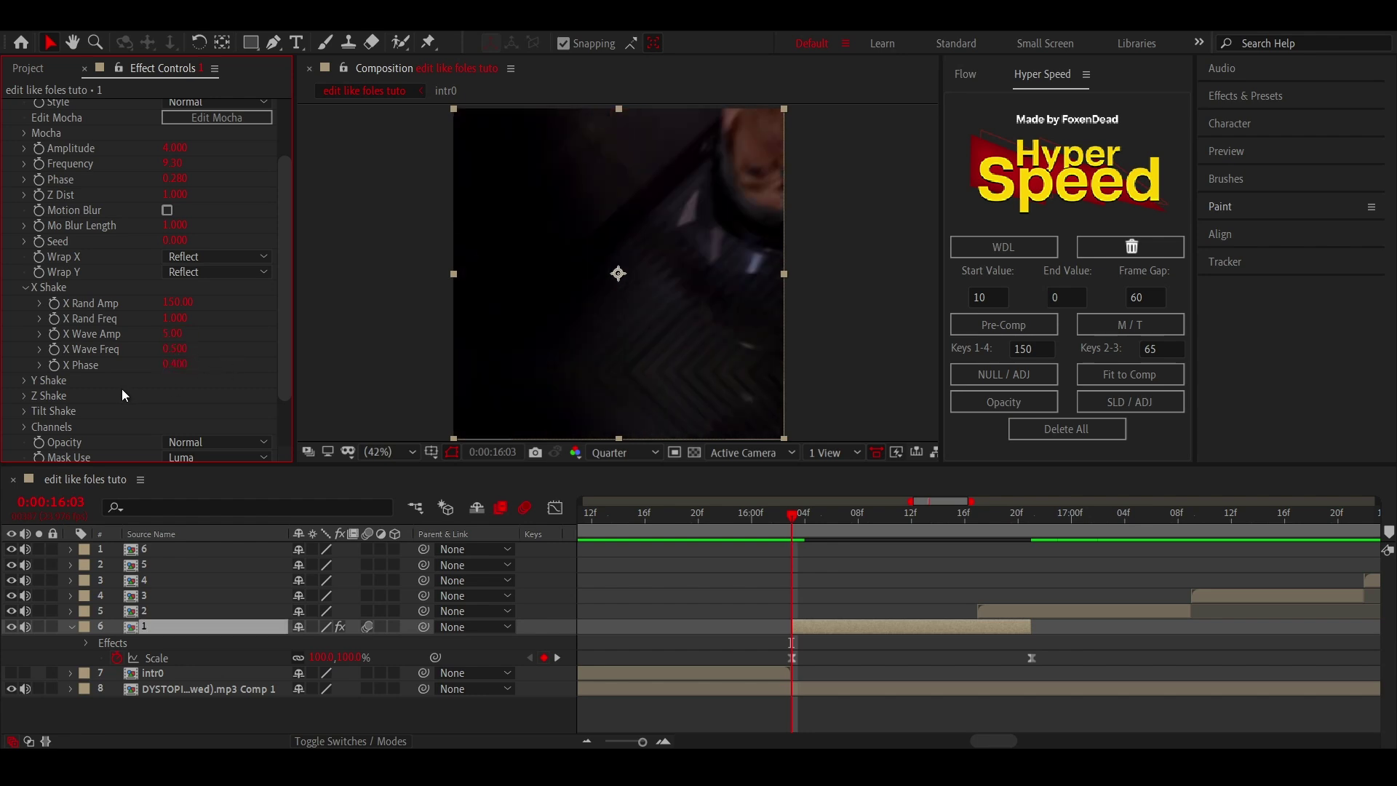
- Set Y Shake: Rand Amp 100, Wave Amp 5, Wave Freq 1, Phase -0.100
{"action": "scroll", "coordinate": [116, 388], "scroll_direction": "down", "scroll_amount": 3}
{"action": "left_click", "coordinate": [25, 315]}
{"action": "left_click", "coordinate": [182, 331]}
{"action": "key", "text": "Return"}
{"action": "left_click", "coordinate": [175, 360]}
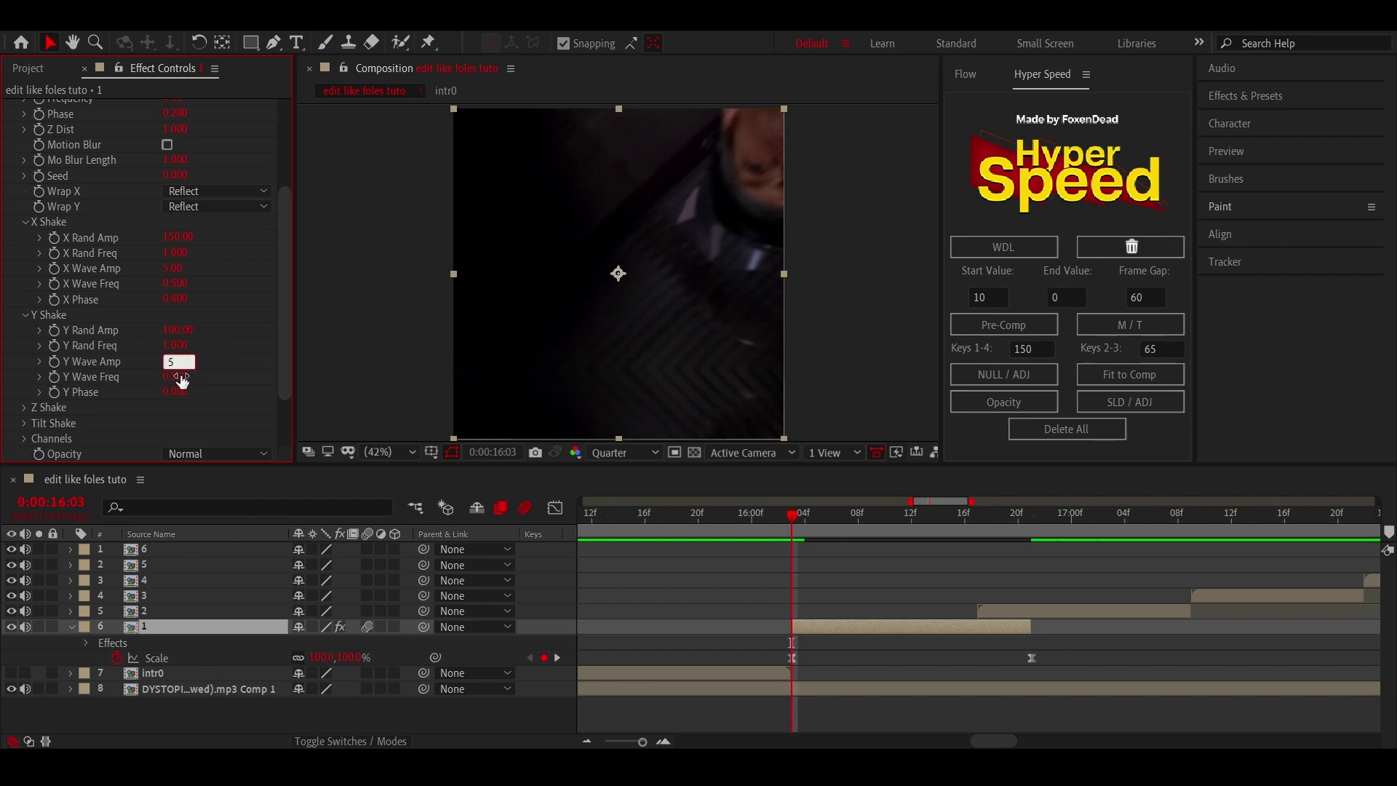
{"action": "left_click", "coordinate": [180, 378]}
{"action": "left_click", "coordinate": [181, 391]}
{"action": "type", "text": "-1"}
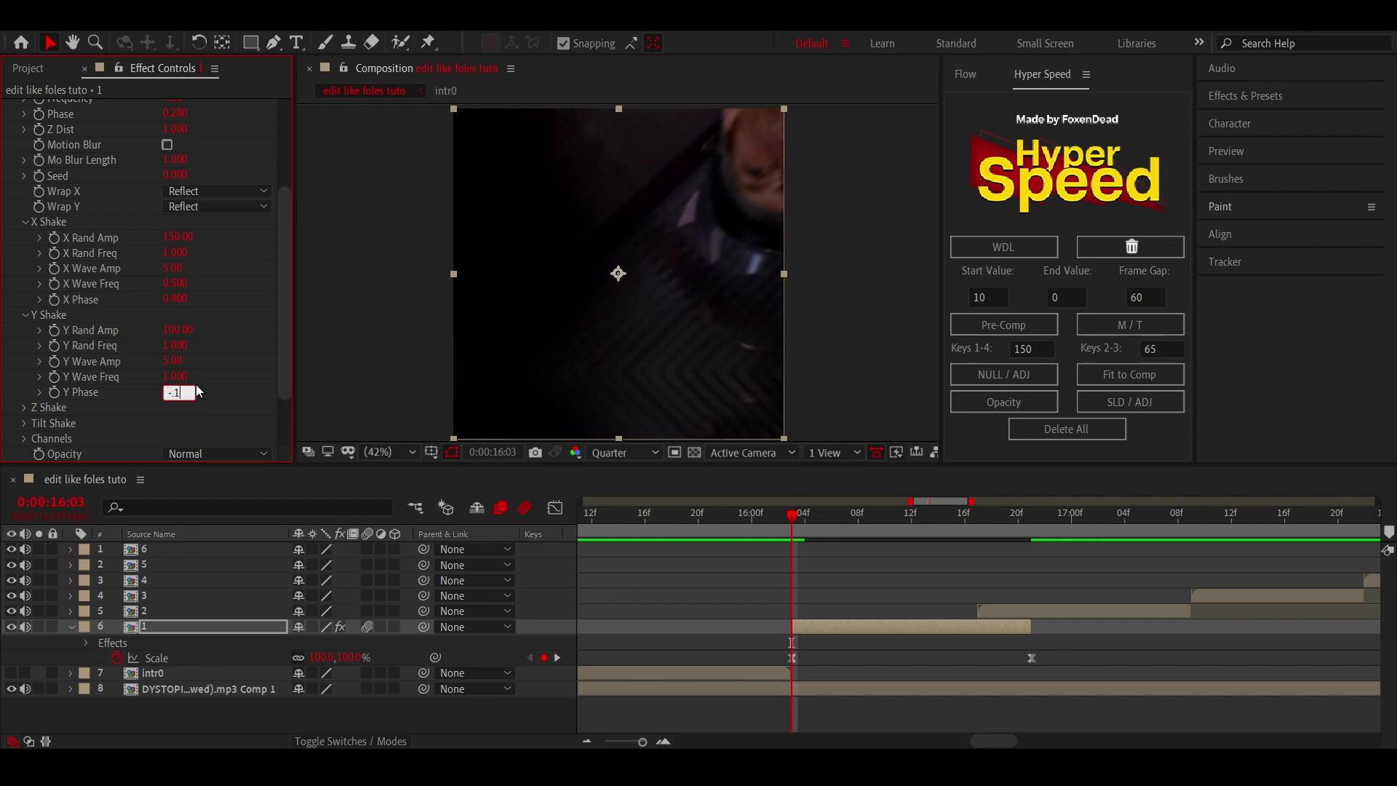
{"action": "key", "text": "Return"}
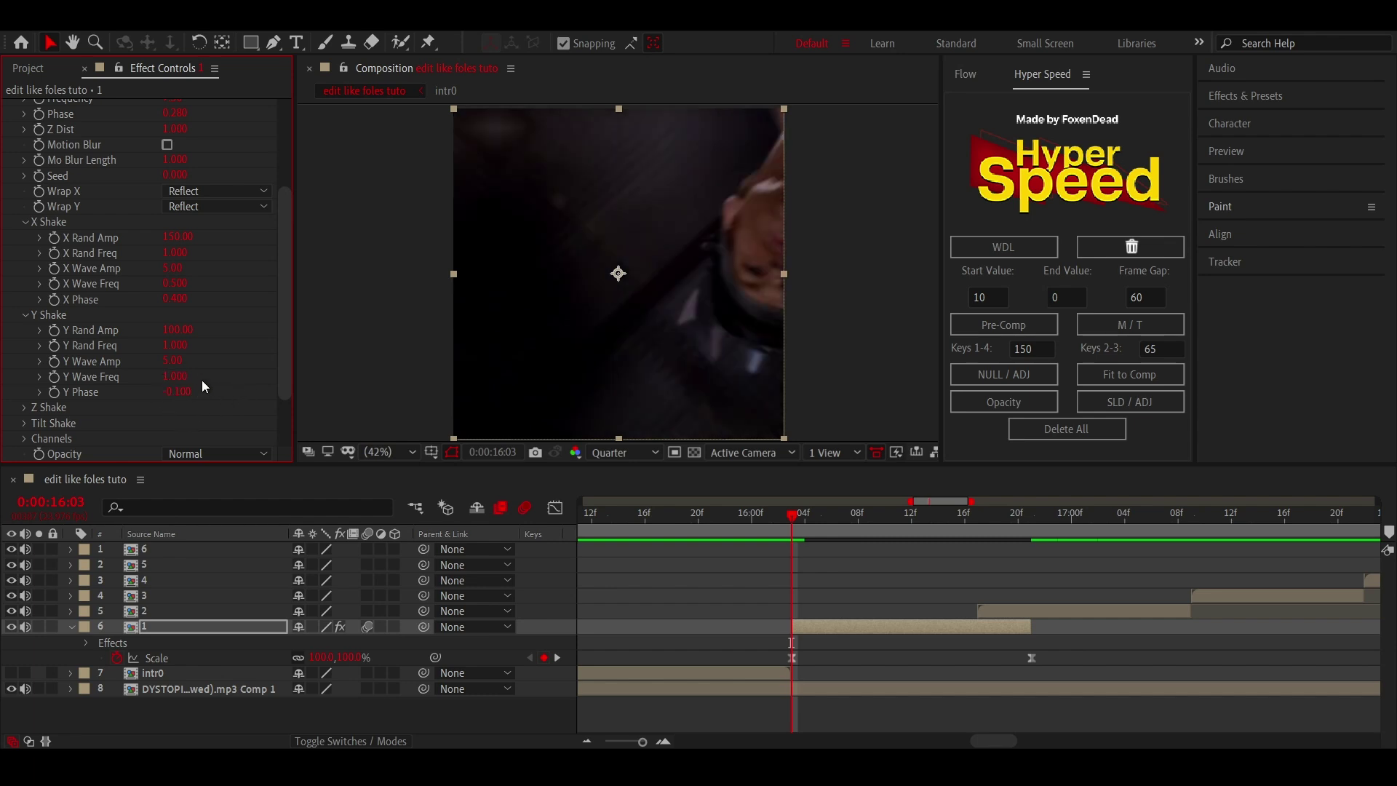
- Set the Tilt Shake Rand Amp to 3
{"action": "scroll", "coordinate": [233, 338], "scroll_direction": "down", "scroll_amount": 2}
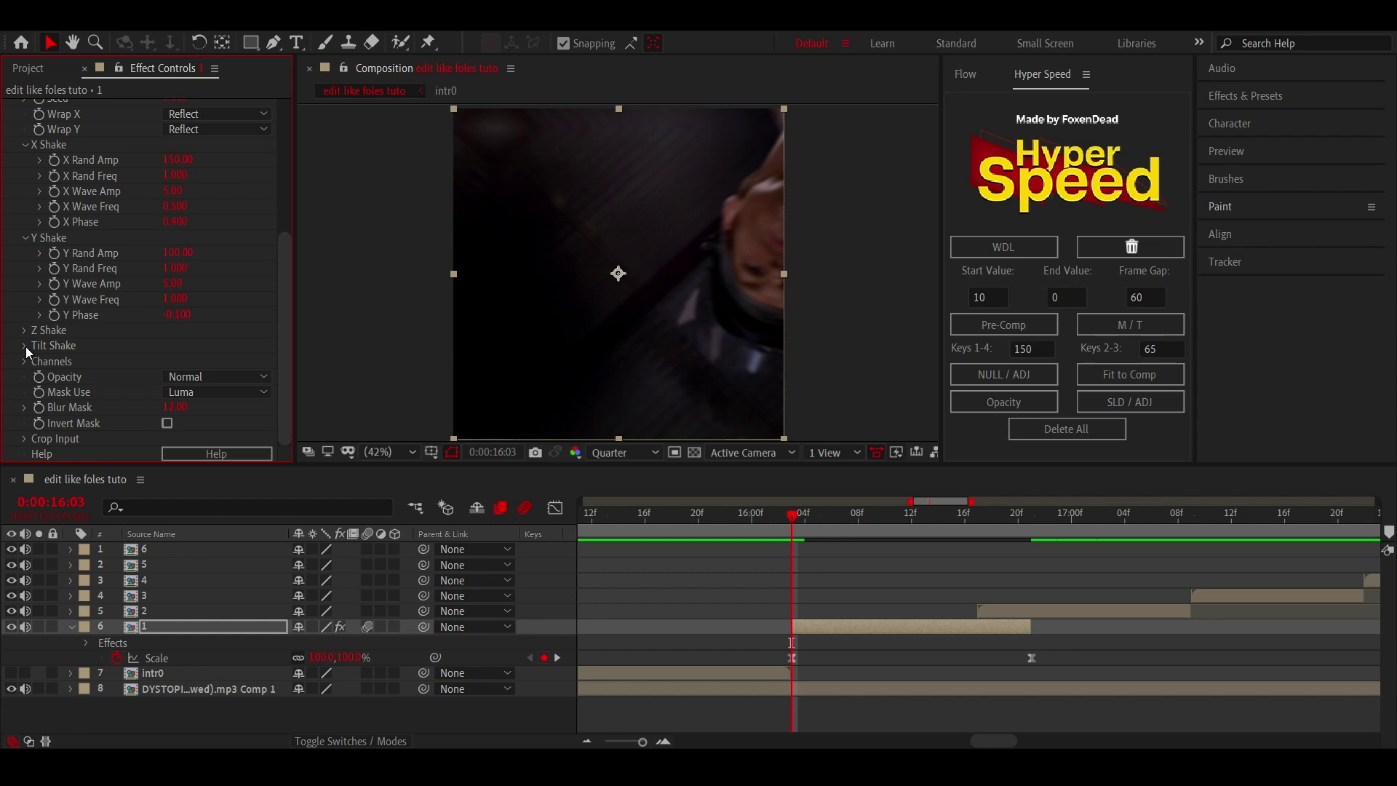
{"action": "left_click", "coordinate": [24, 346]}
{"action": "left_click", "coordinate": [174, 362]}
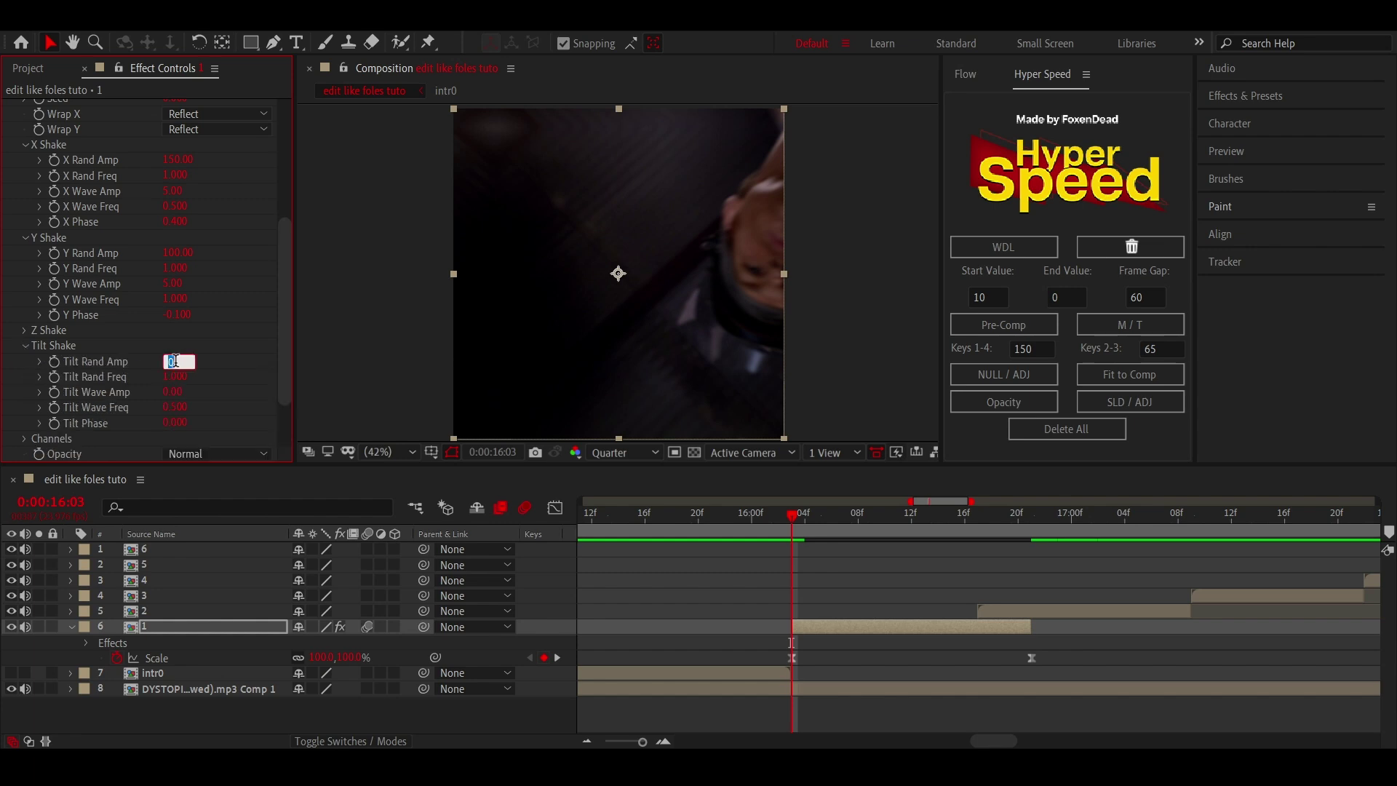
{"action": "key", "text": "Return"}
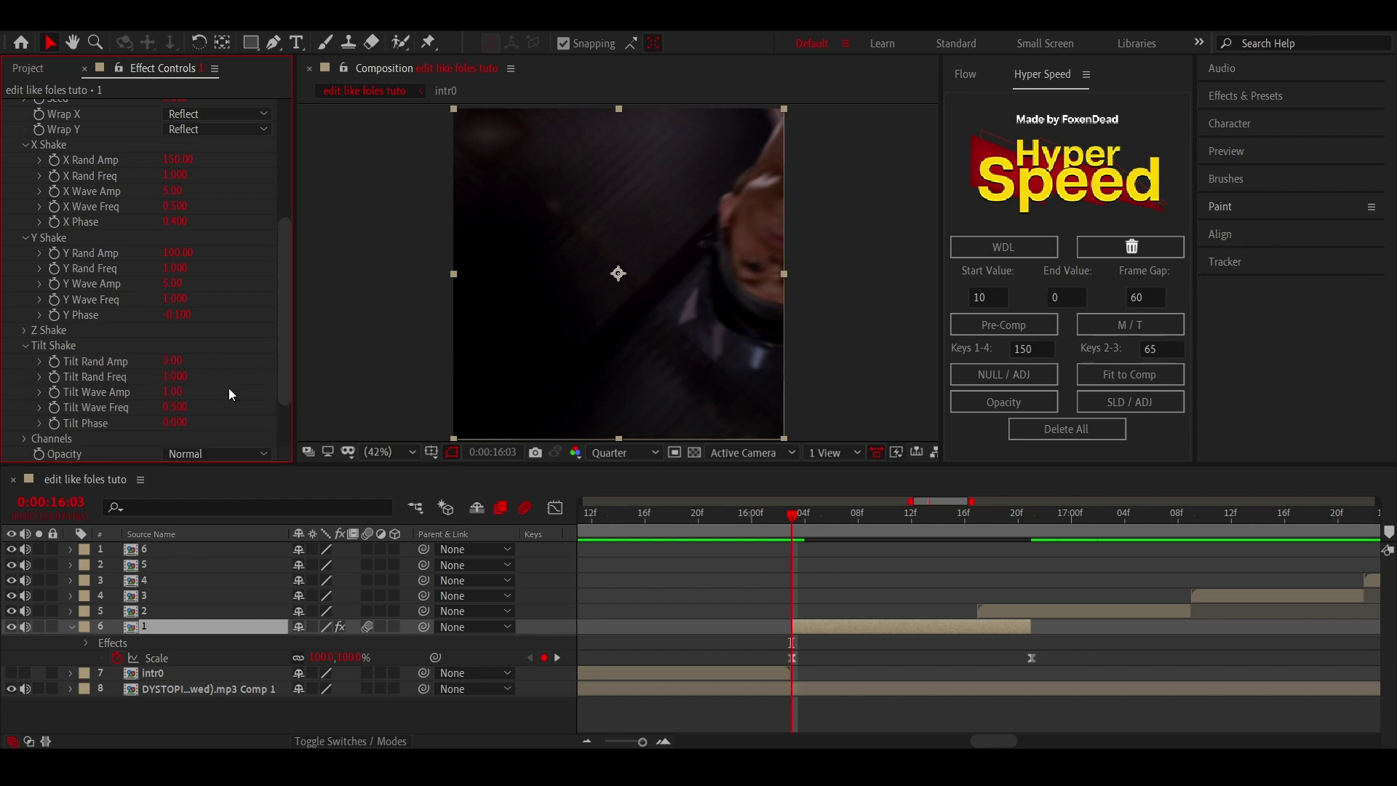
{"action": "scroll", "coordinate": [240, 251], "scroll_direction": "up", "scroll_amount": 2}
{"action": "scroll", "coordinate": [86, 195], "scroll_direction": "up", "scroll_amount": 2}
{"action": "scroll", "coordinate": [64, 212], "scroll_direction": "up", "scroll_amount": 2}
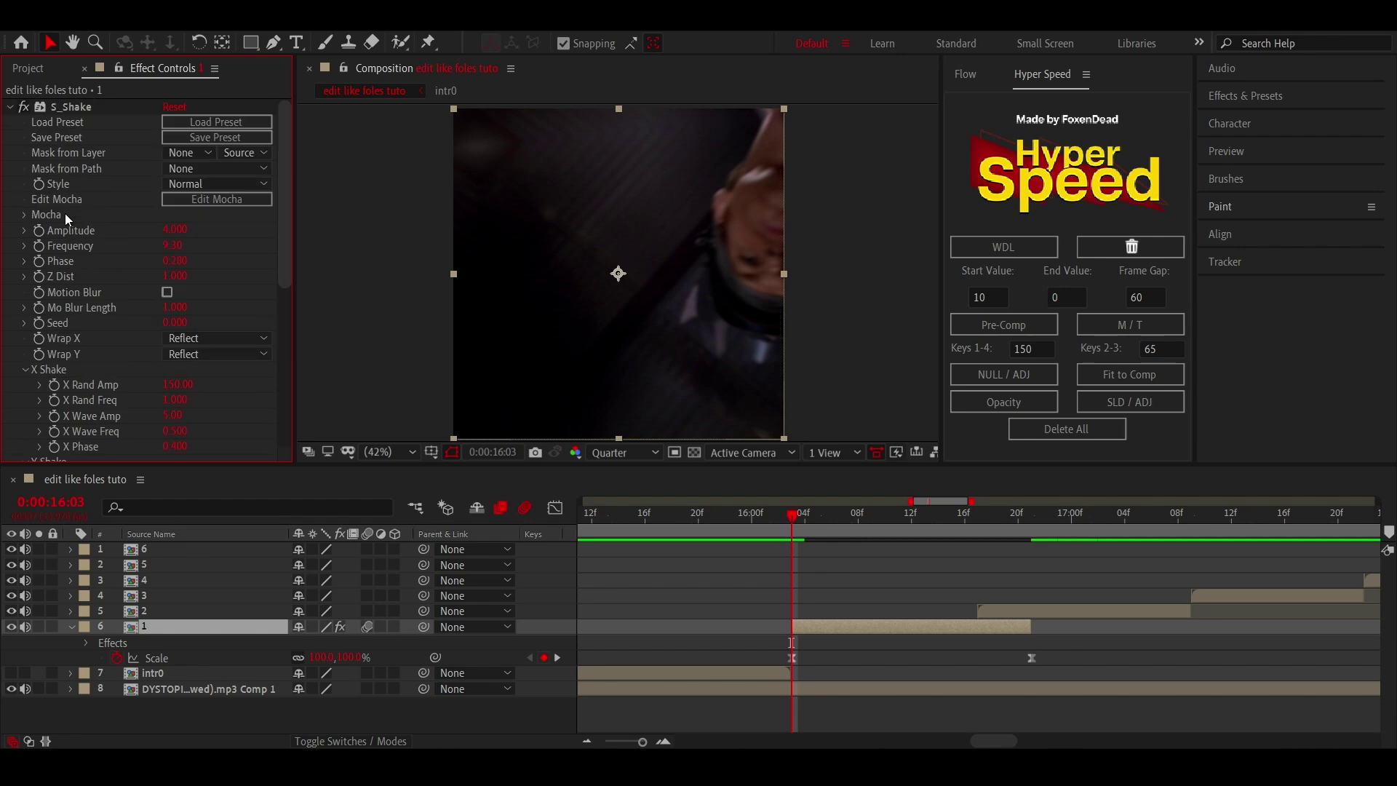
- Keyframe the shake Amplitude at 16:03 and 16:17 and Easy Ease both keys
{"action": "left_click", "coordinate": [38, 232]}
{"action": "key", "text": "u"}
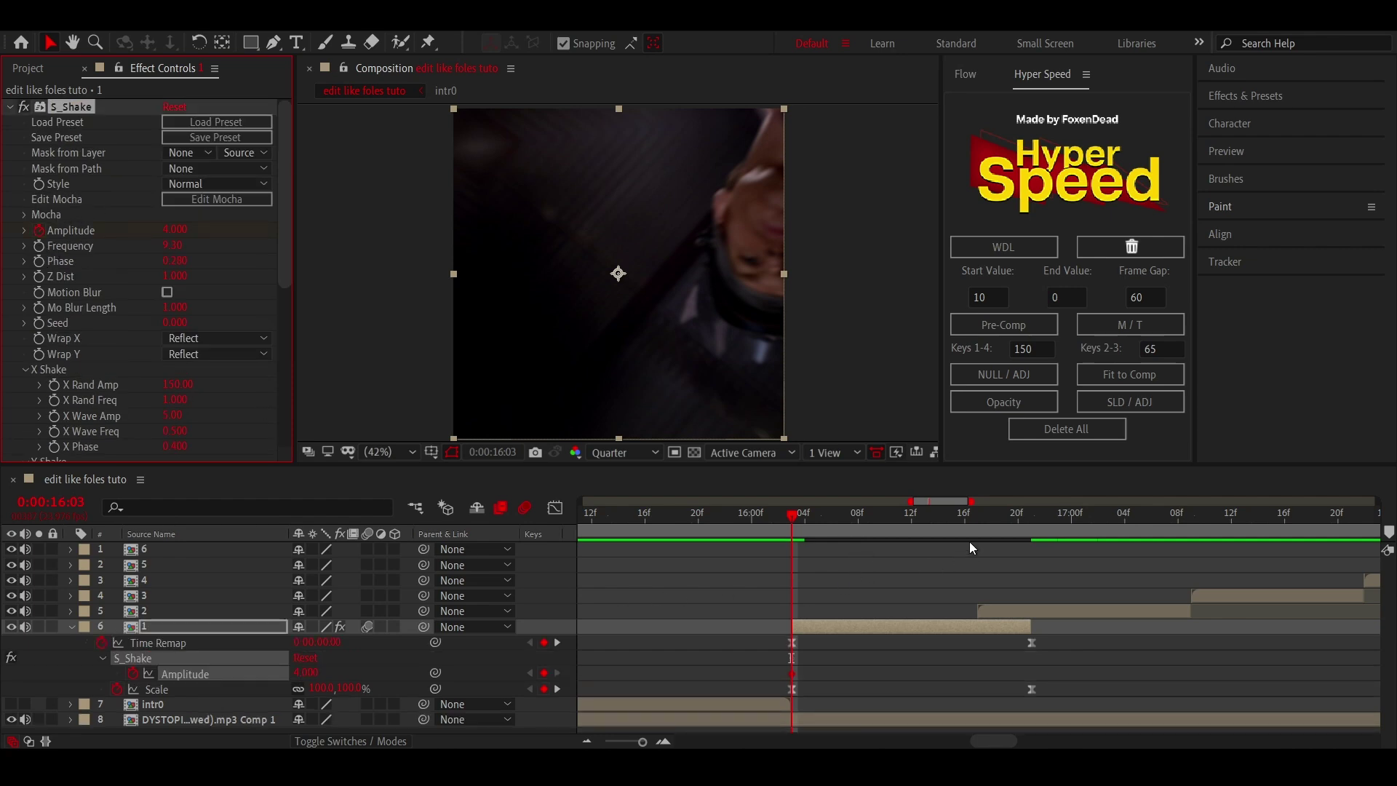
{"action": "left_click", "coordinate": [975, 529]}
{"action": "left_click", "coordinate": [543, 673]}
{"action": "left_click_drag", "start_coordinate": [993, 666], "coordinate": [785, 681]}
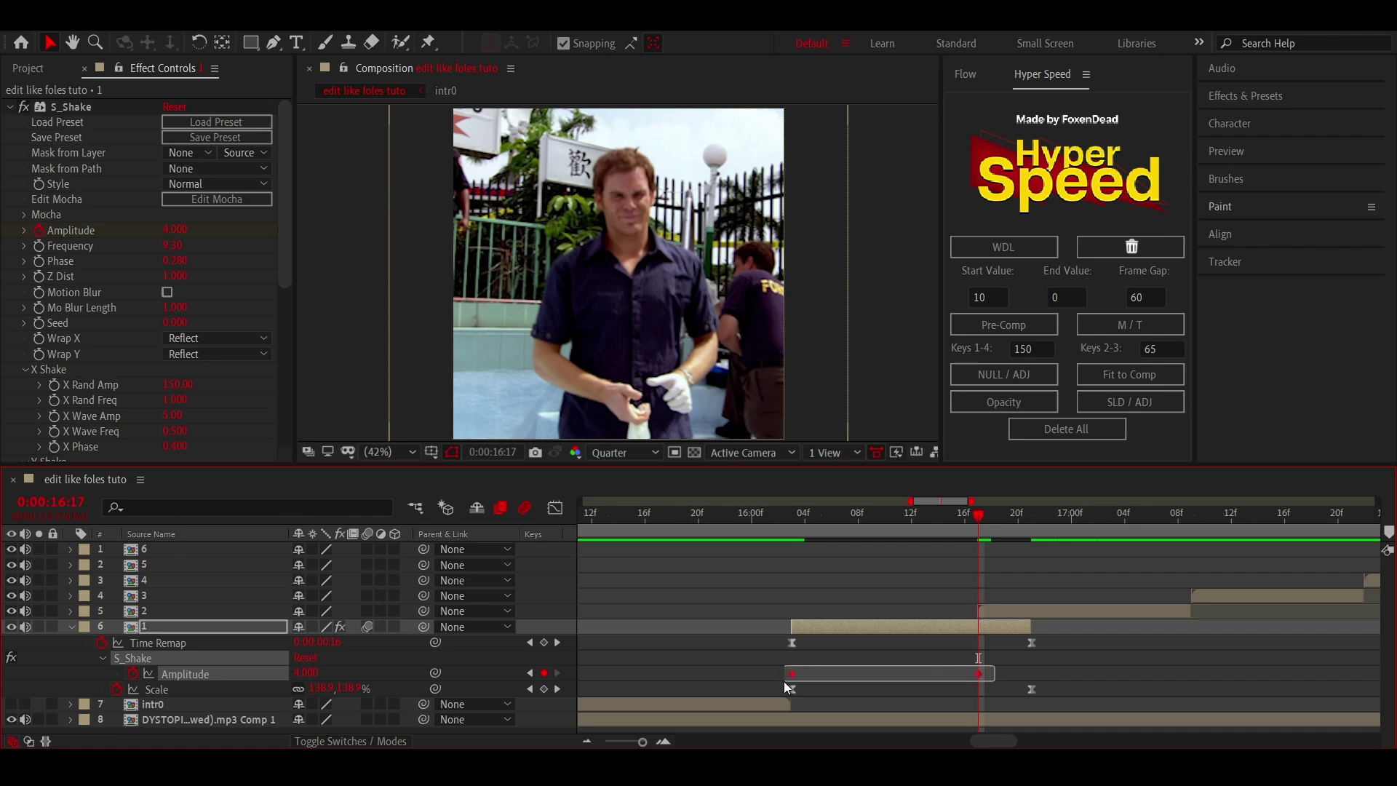
{"action": "key", "text": "F9"}
{"action": "left_click", "coordinate": [313, 671]}
- Set Amplitude to 0 at 16:17 and make the graph drop sharply after the impact
{"action": "type", "text": "0"}
{"action": "left_click", "coordinate": [786, 675]}
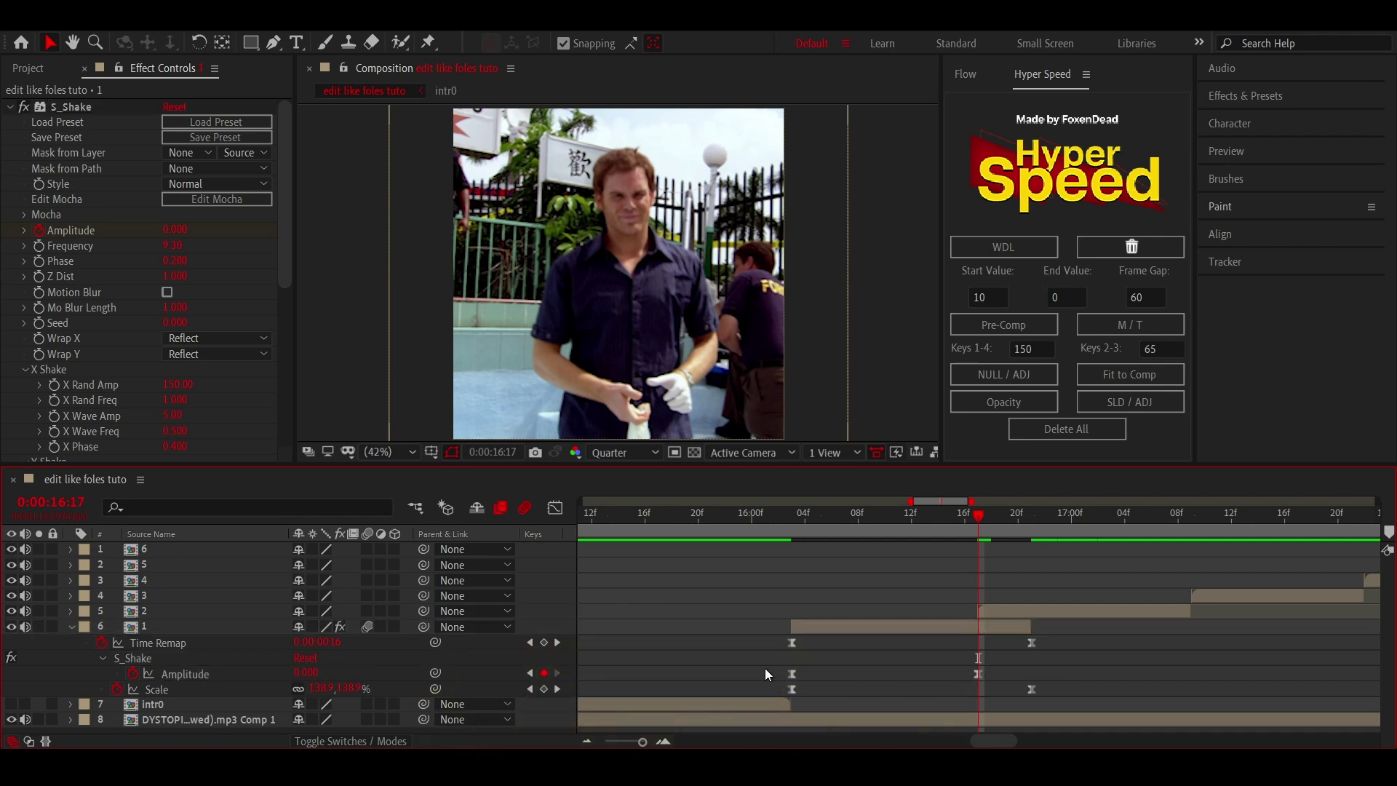
{"action": "left_click_drag", "start_coordinate": [765, 668], "coordinate": [762, 680]}
{"action": "left_click", "coordinate": [555, 508]}
{"action": "left_click", "coordinate": [792, 554]}
{"action": "left_click_drag", "start_coordinate": [855, 555], "coordinate": [801, 681]}
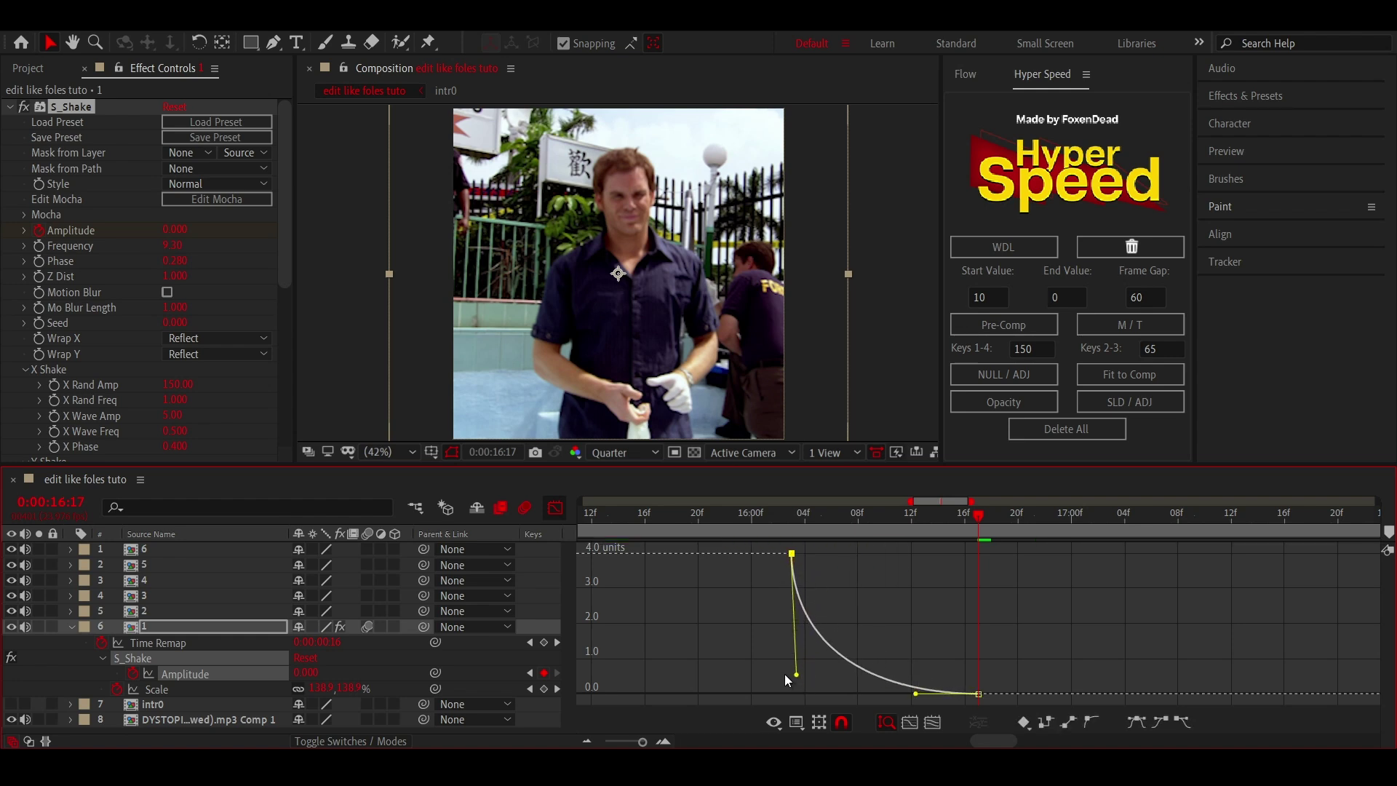
{"action": "left_click_drag", "start_coordinate": [914, 695], "coordinate": [798, 697]}
- Fine-tune the Amplitude ease, then return to layer bars at 16:02
{"action": "left_click", "coordinate": [788, 678]}
{"action": "left_click", "coordinate": [766, 521]}
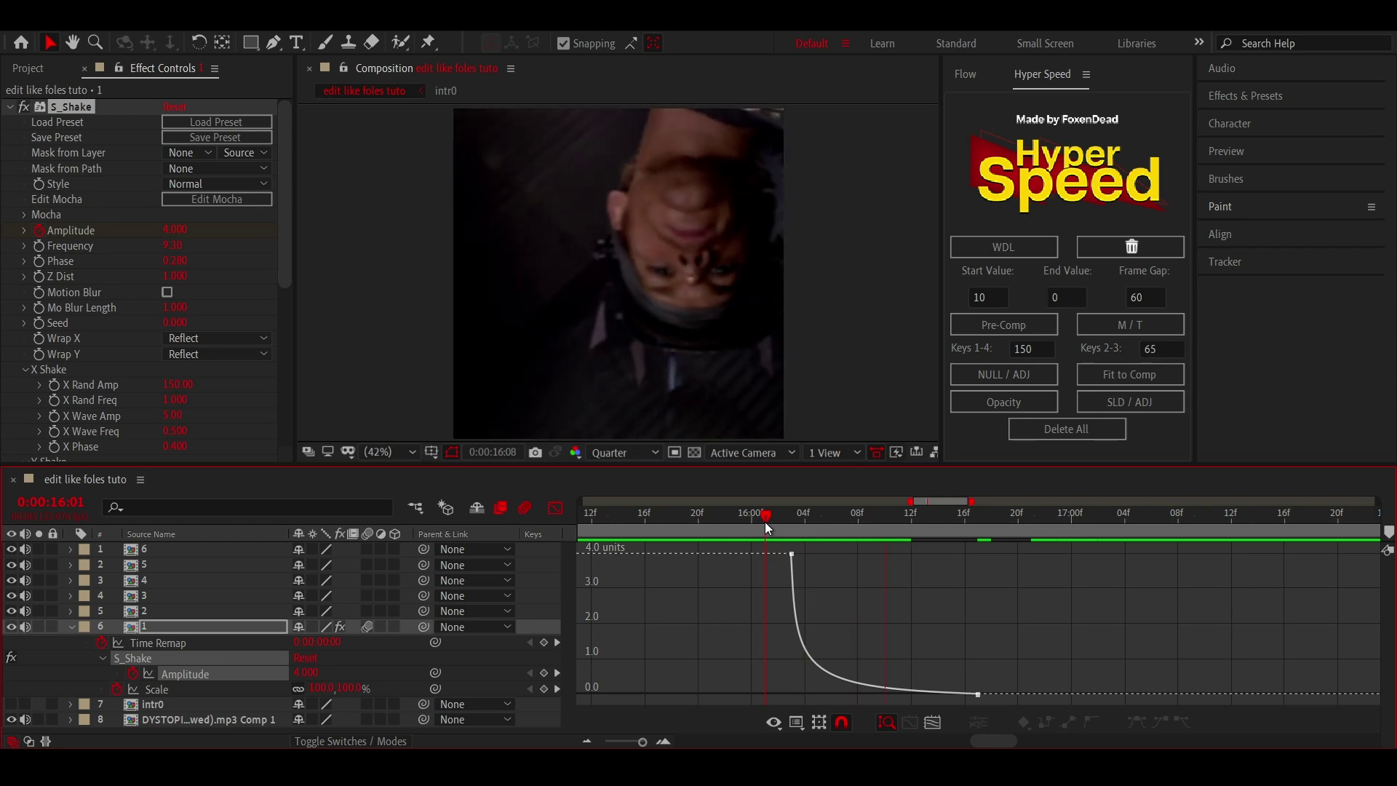
{"action": "left_click", "coordinate": [791, 602]}
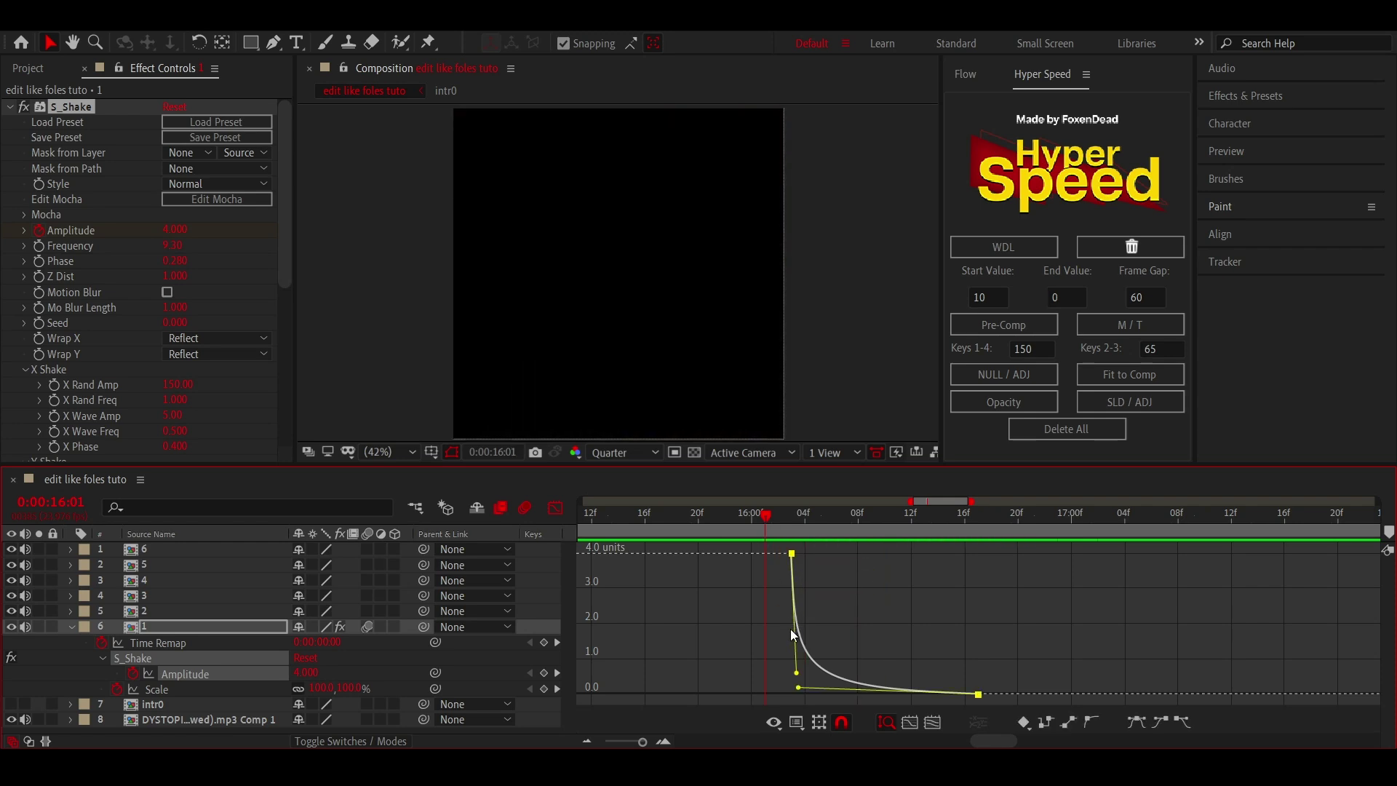
{"action": "left_click_drag", "start_coordinate": [798, 687], "coordinate": [795, 689]}
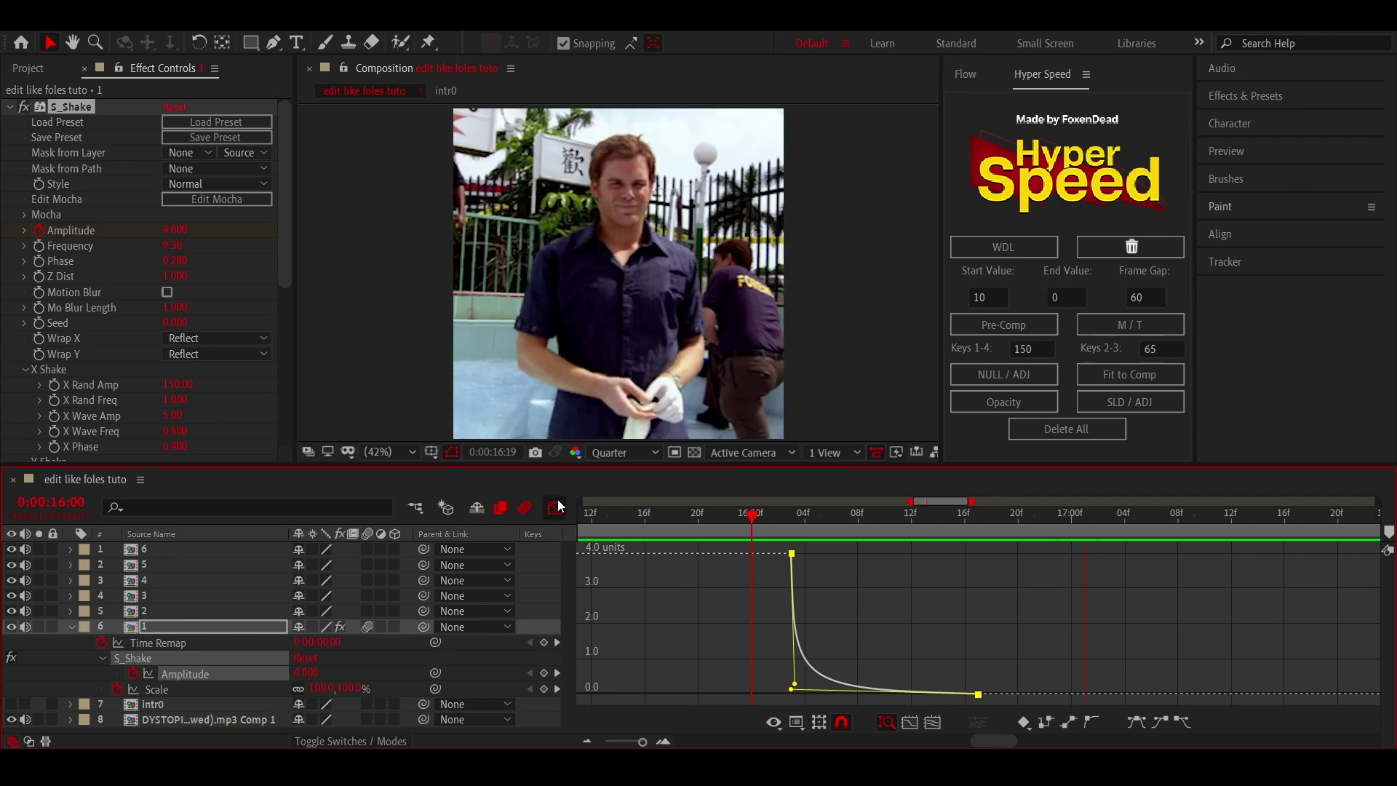
{"action": "left_click", "coordinate": [555, 508]}
{"action": "left_click_drag", "start_coordinate": [779, 521], "coordinate": [779, 521]}
- Add a white solid, trim it to a one-frame flash, and place it below layer 1
{"action": "right_click", "coordinate": [561, 617]}
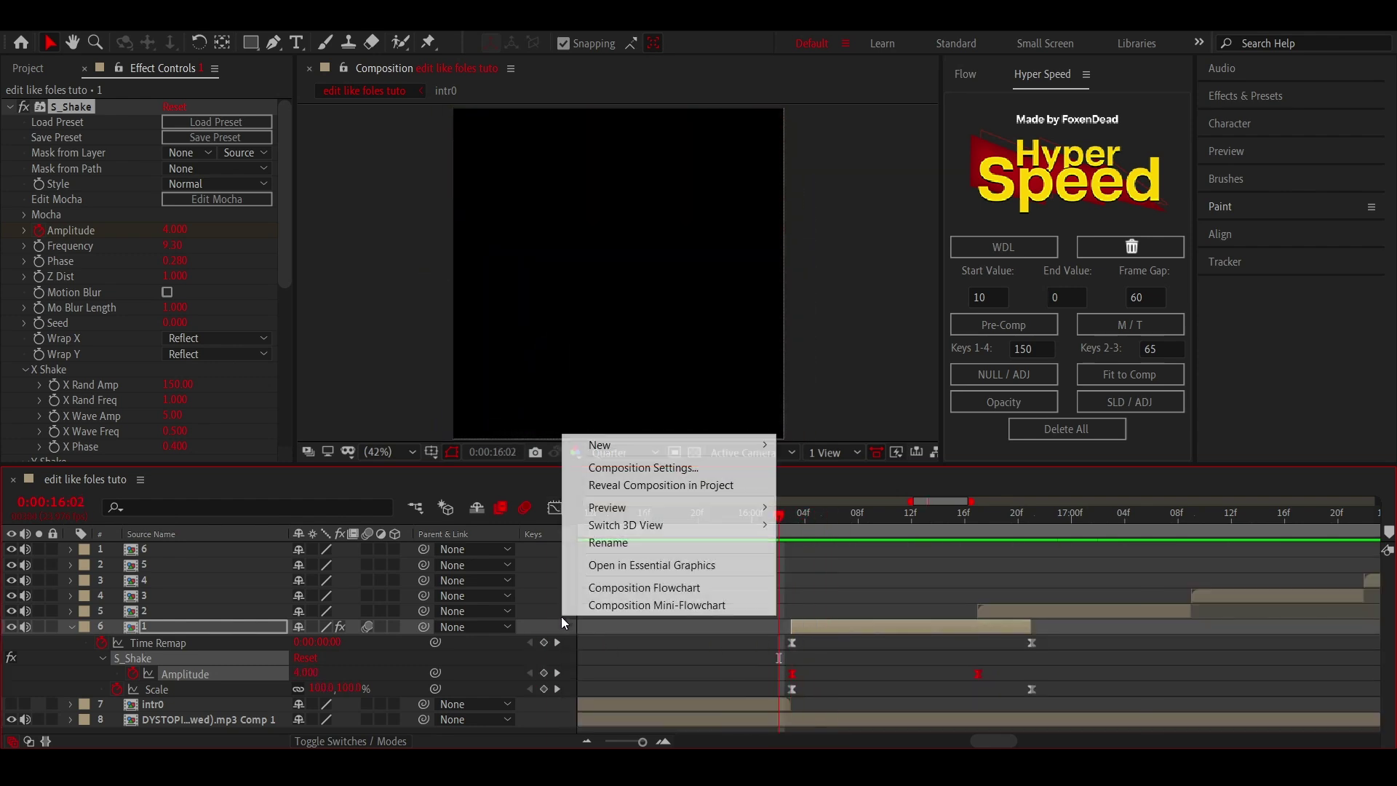
{"action": "mouse_move", "coordinate": [755, 445]}
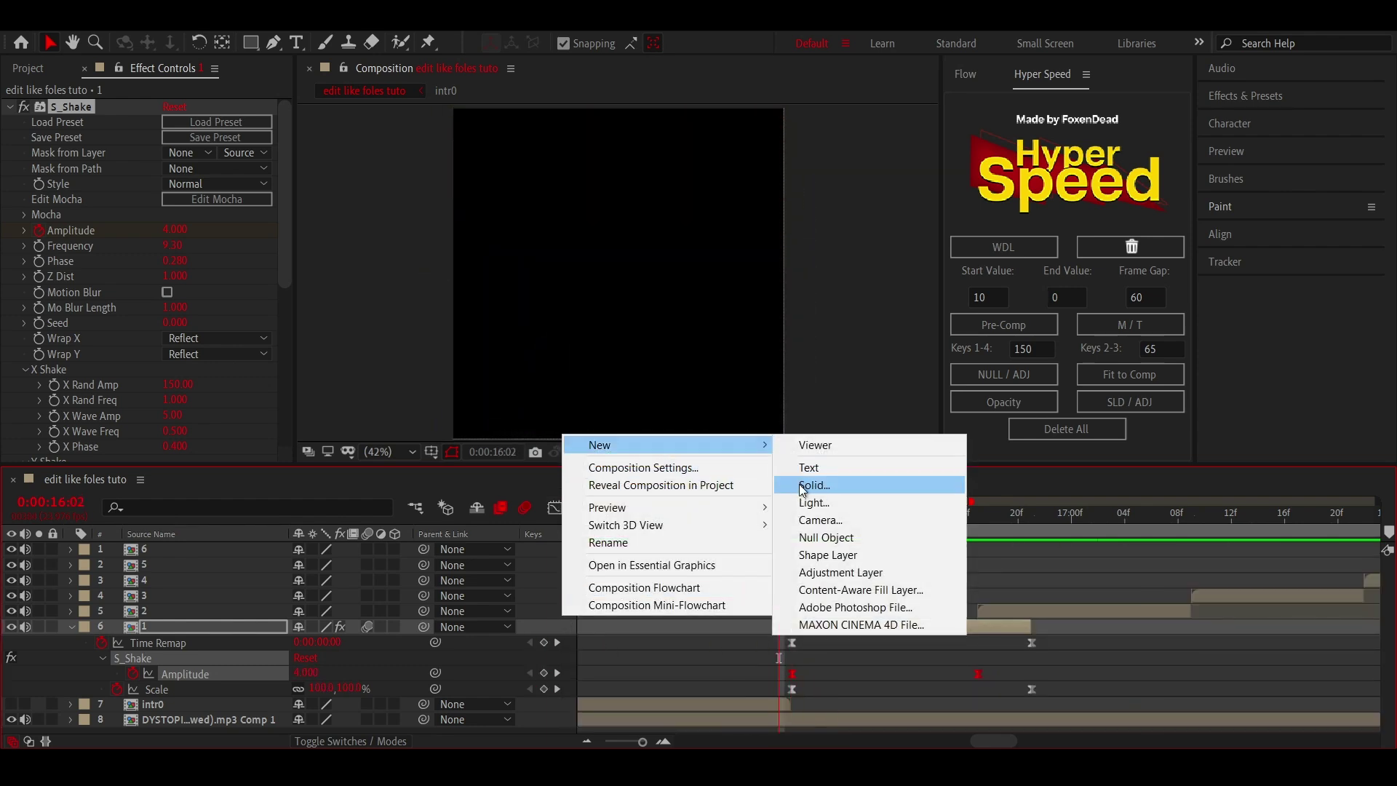
{"action": "left_click", "coordinate": [801, 505]}
{"action": "left_click", "coordinate": [756, 497]}
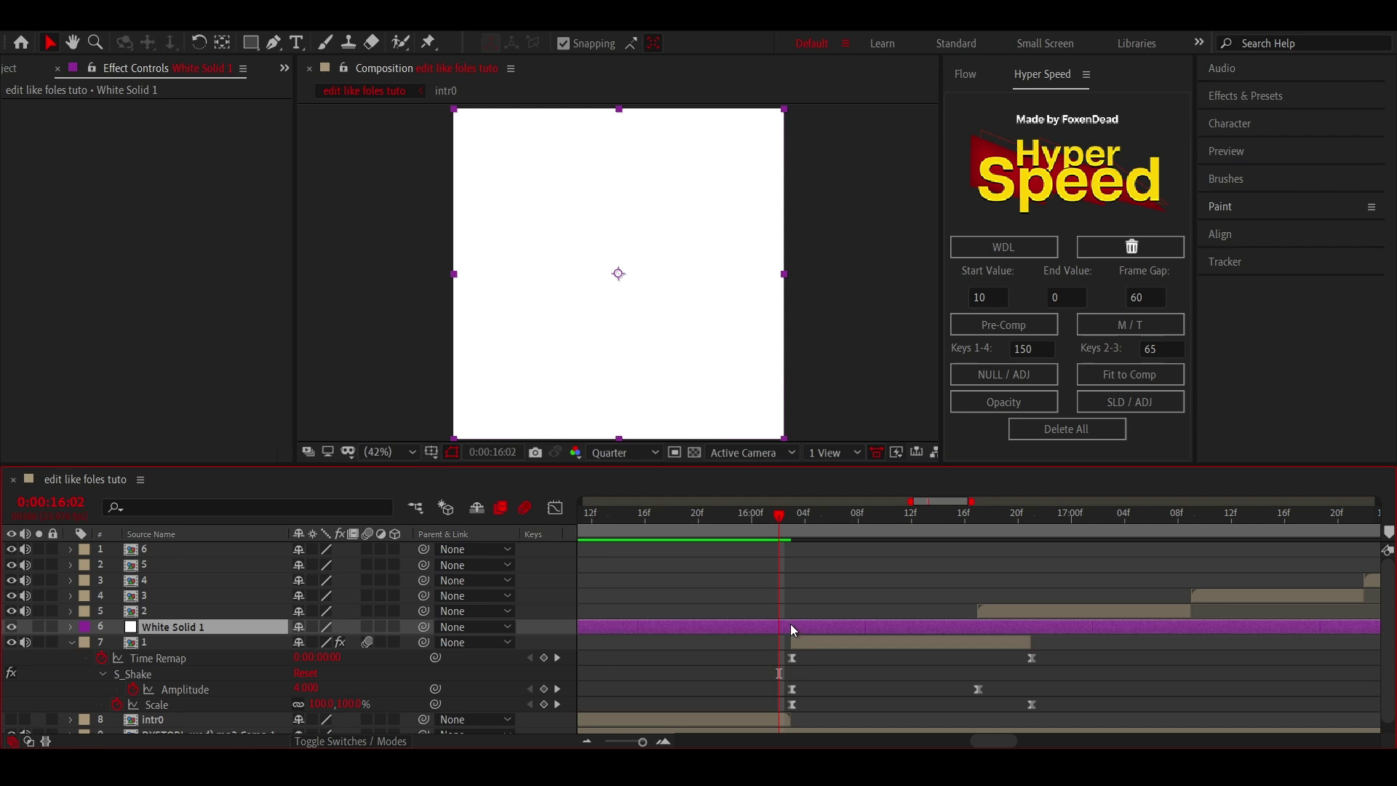
{"action": "key", "text": "Delete"}
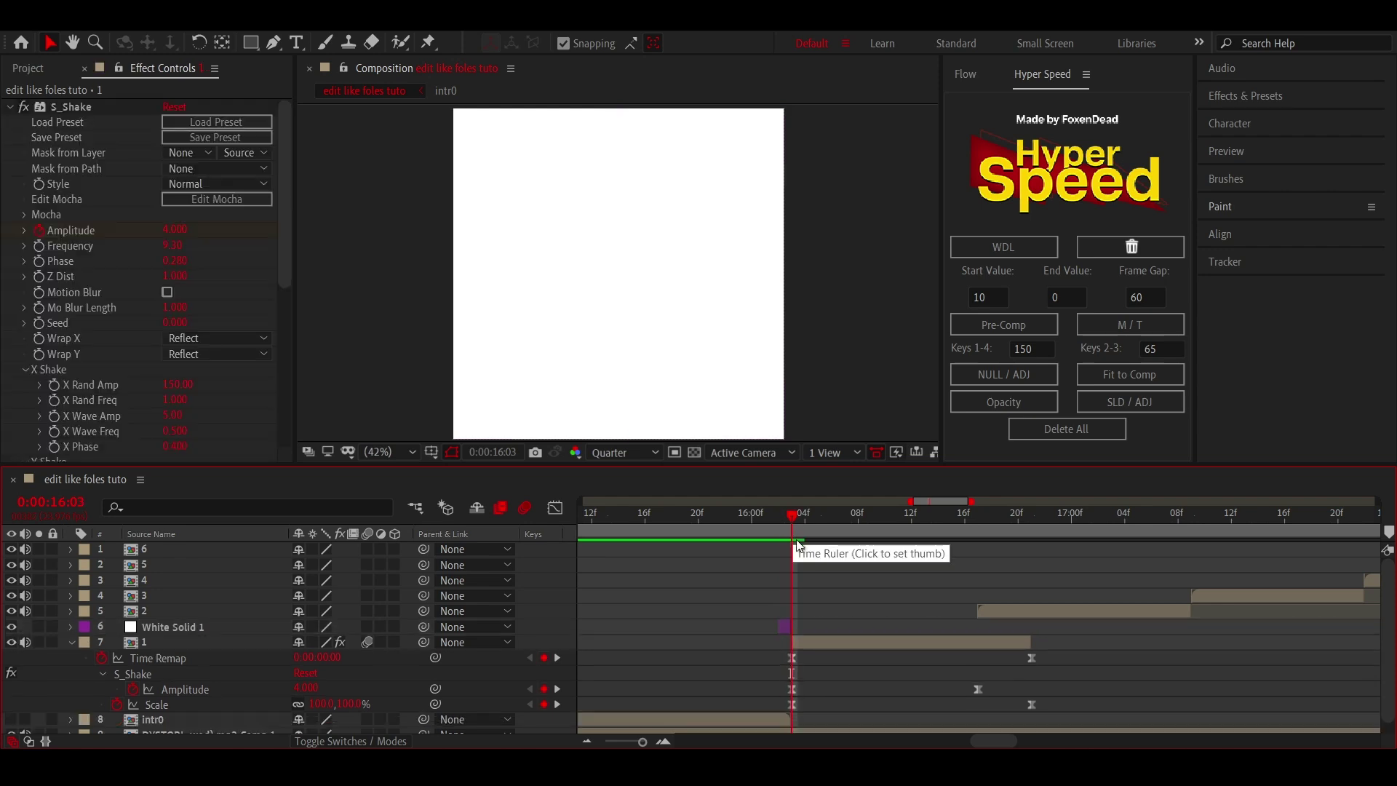
{"action": "key", "text": "u"}
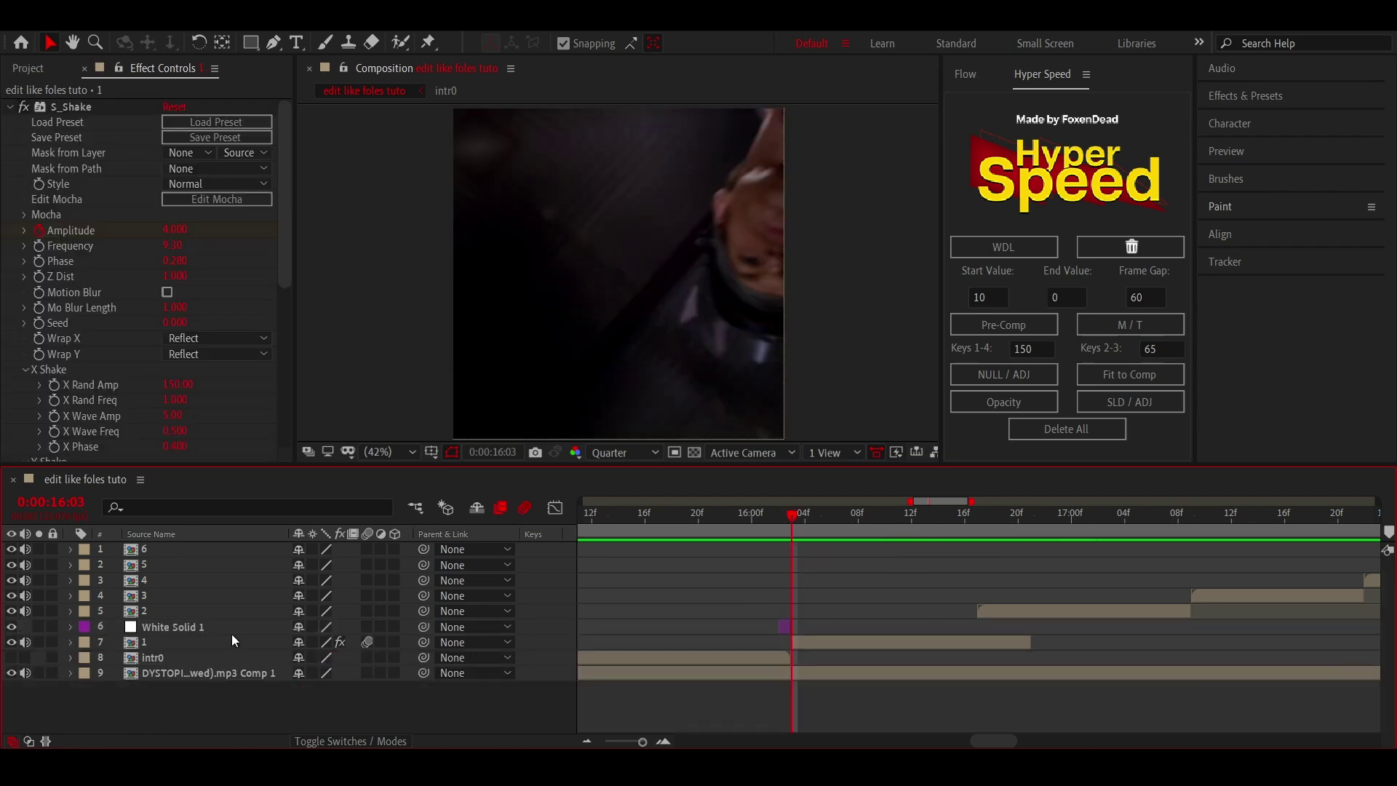
{"action": "left_click_drag", "start_coordinate": [232, 630], "coordinate": [326, 644]}
{"action": "mouse_move", "coordinate": [756, 531]}
{"action": "left_mouse_down"}
{"action": "mouse_move", "coordinate": [806, 526]}
{"action": "mouse_move", "coordinate": [793, 528]}
{"action": "left_mouse_up"}
- Change layer 1's S_Shake Phase to 0.400
{"action": "left_click", "coordinate": [811, 626]}
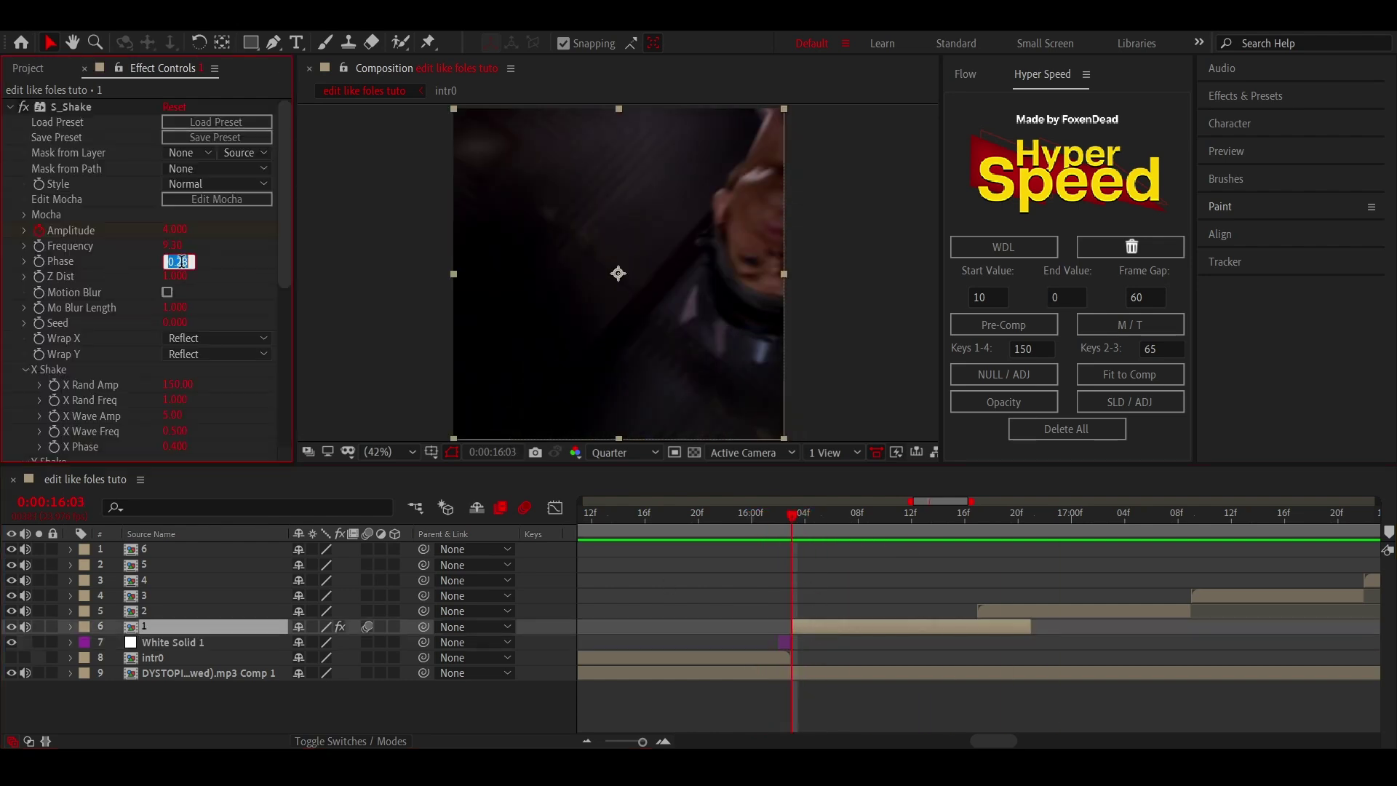
{"action": "left_click", "coordinate": [177, 265]}
{"action": "type", "text": "4"}
{"action": "key", "text": "Return"}
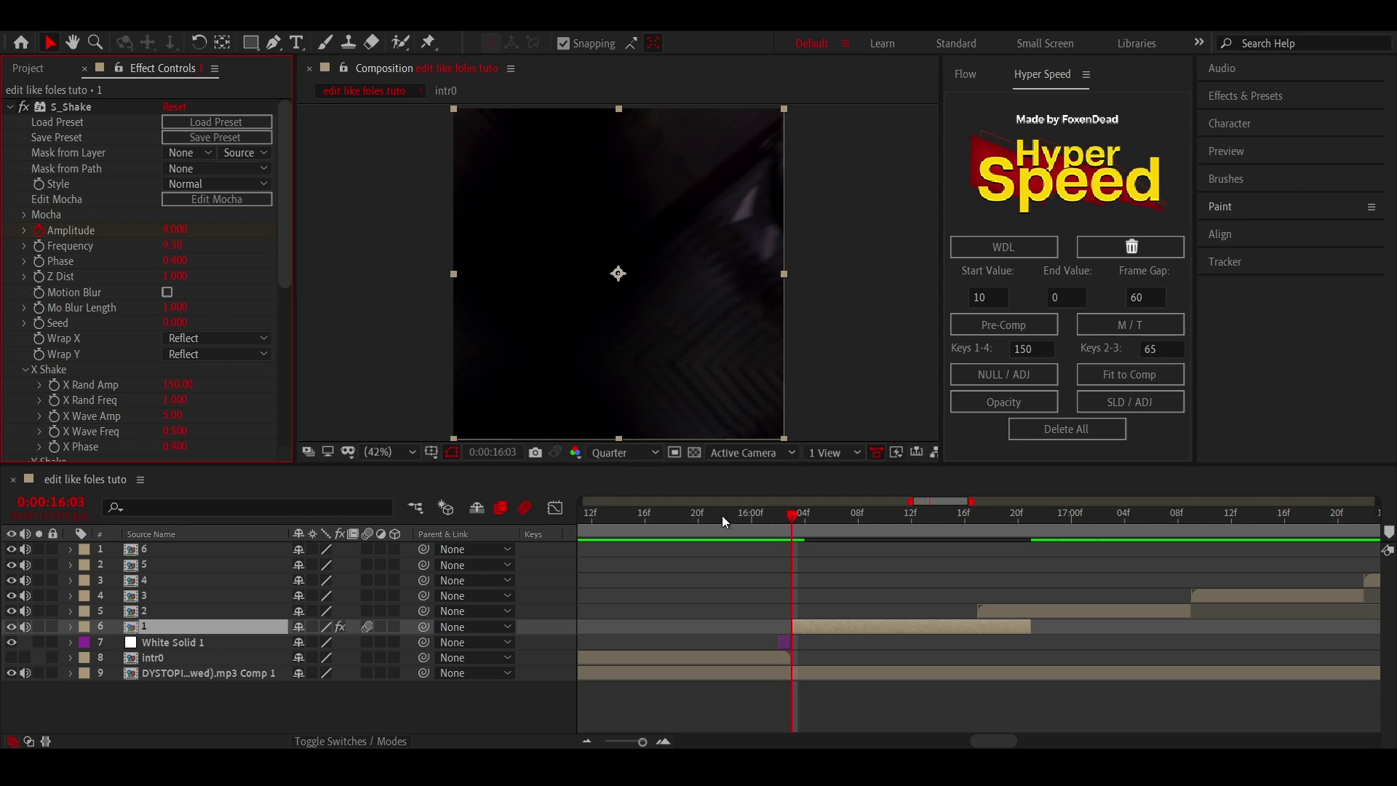
{"action": "left_click", "coordinate": [747, 520]}
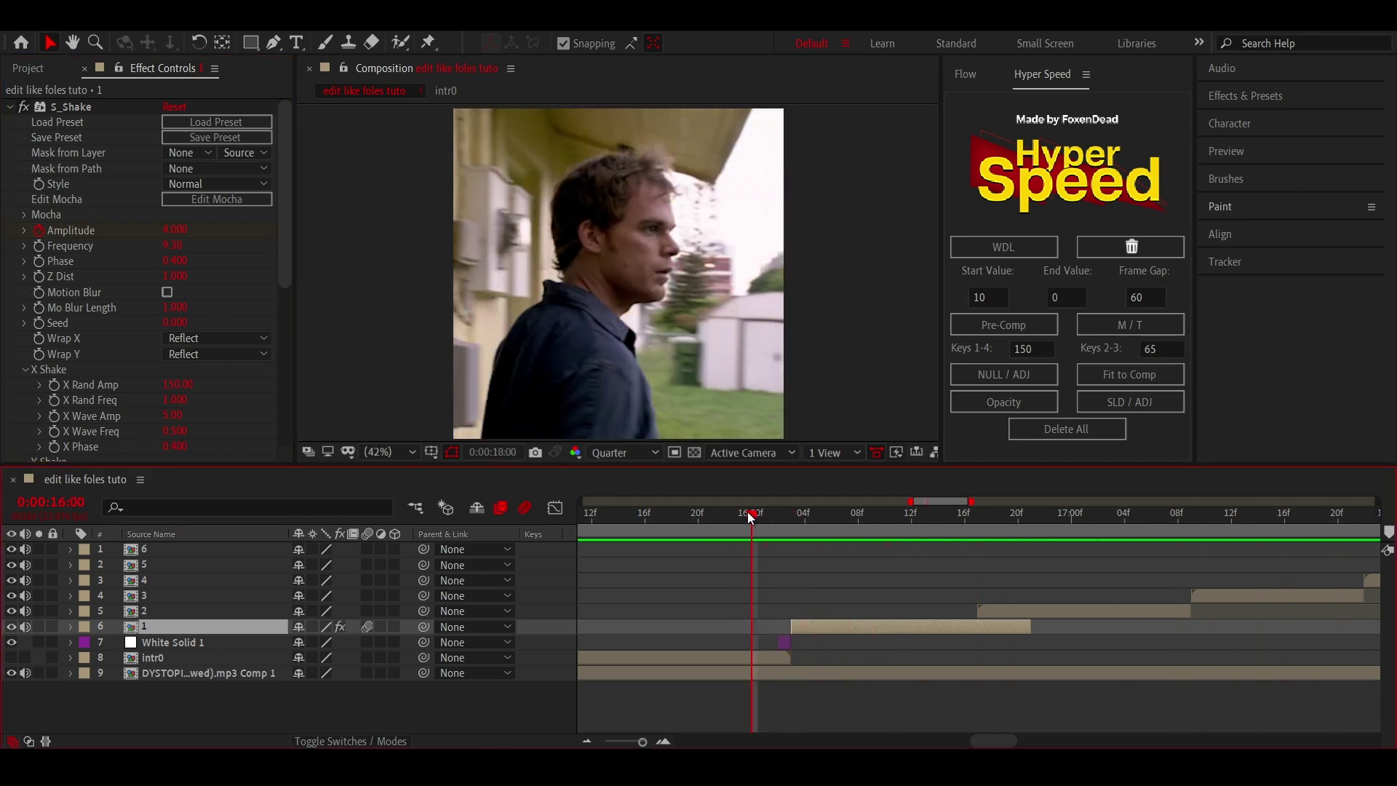
- Enable Time Remap on layer 2, move a keyframe earlier, and delete the extra one
{"action": "key", "text": "space"}
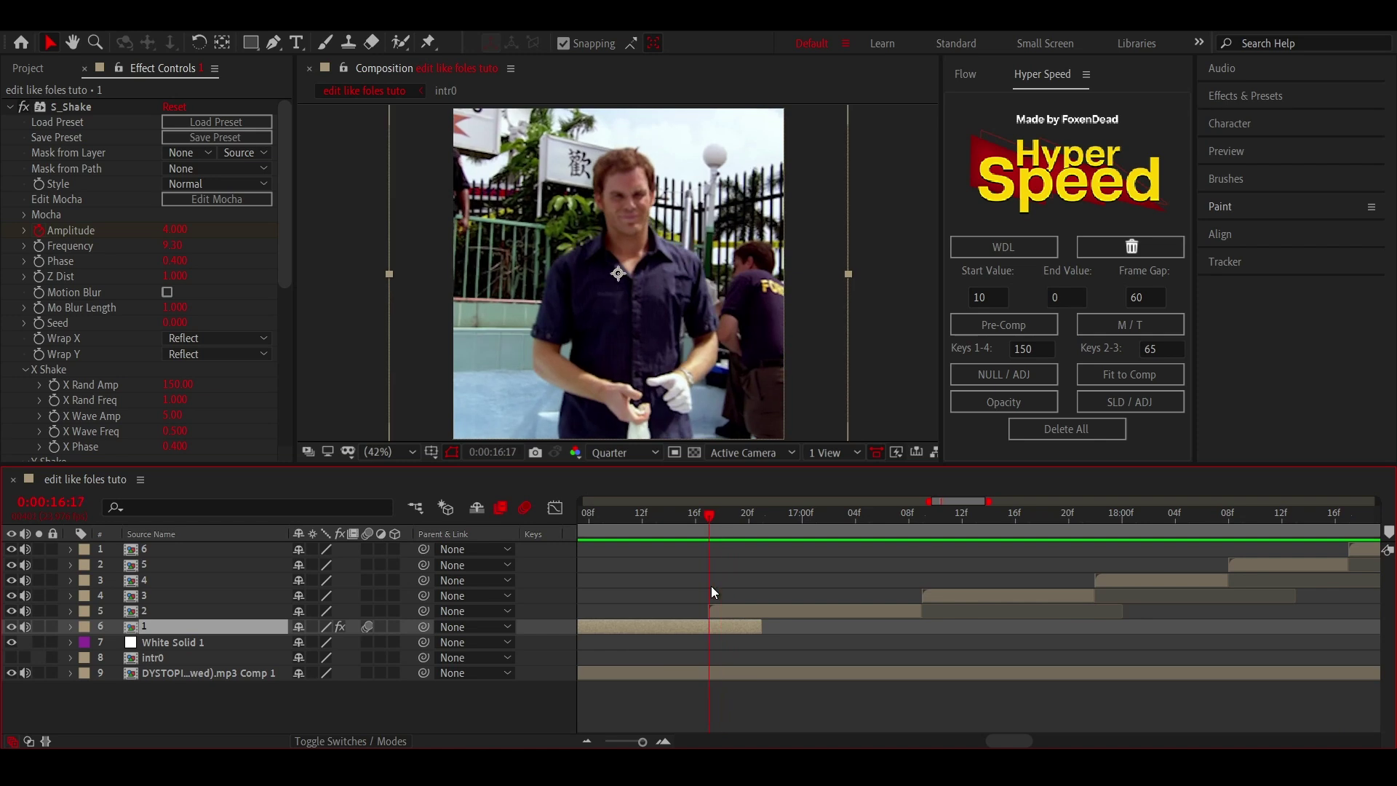
{"action": "left_click", "coordinate": [724, 611]}
{"action": "key", "text": "ctrl+alt+t"}
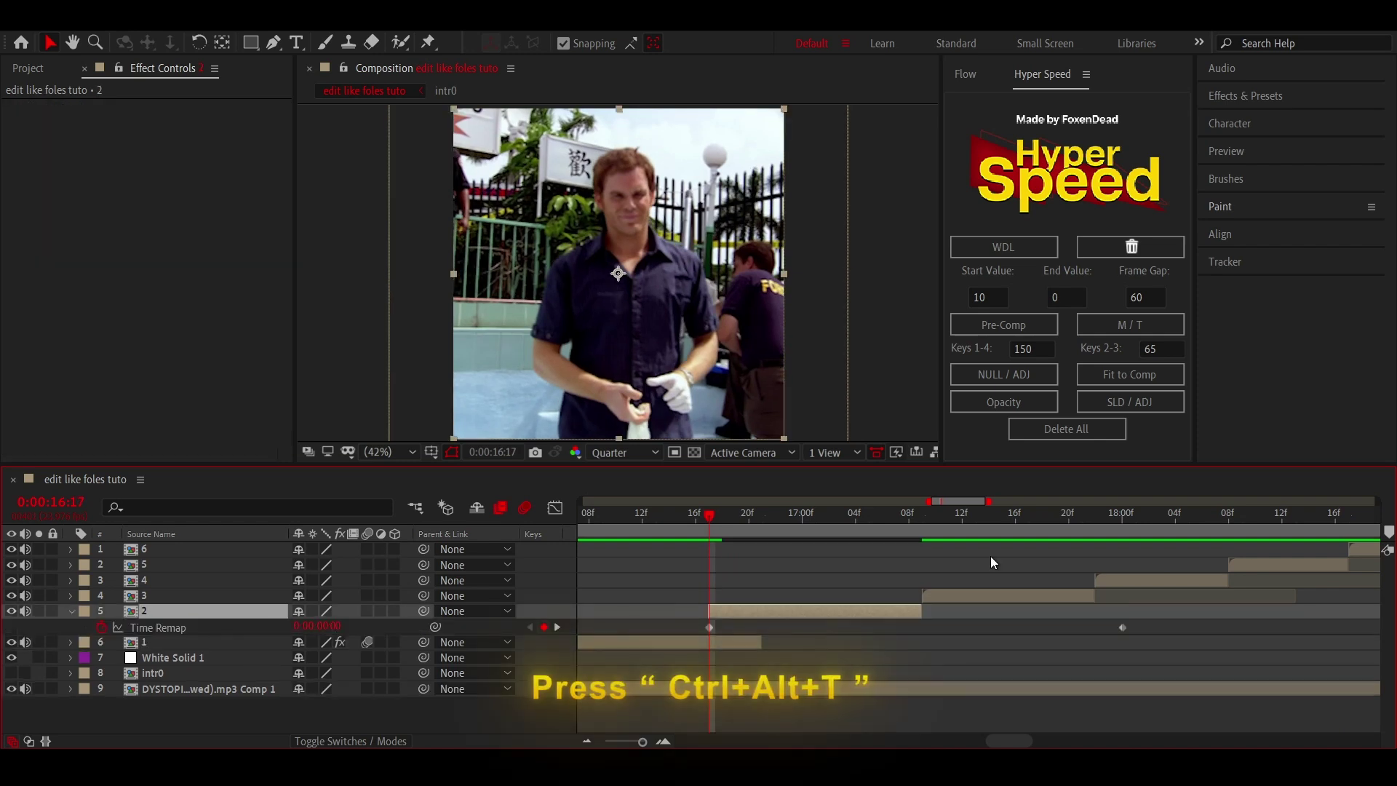
{"action": "key", "text": "space"}
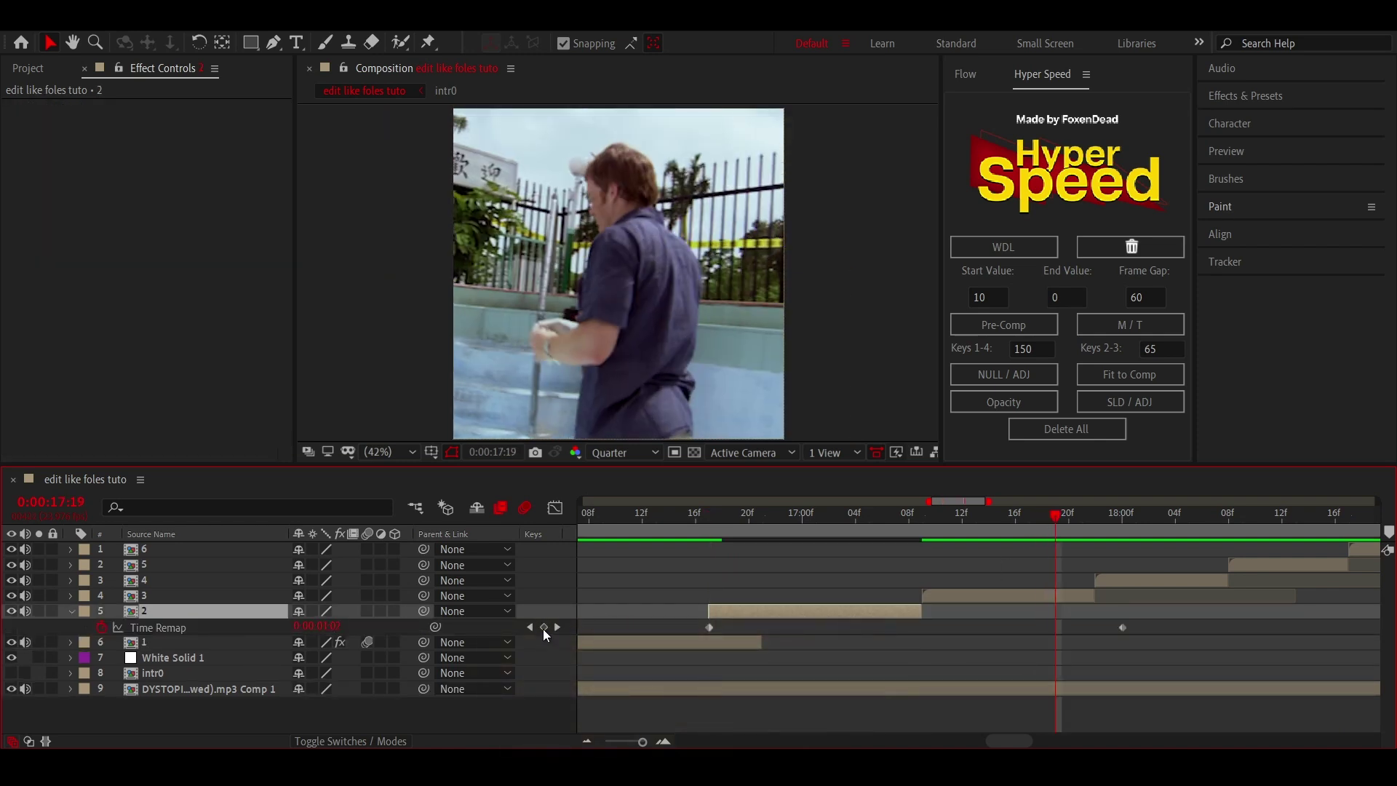
{"action": "left_click", "coordinate": [544, 627]}
{"action": "left_click_drag", "start_coordinate": [1055, 627], "coordinate": [921, 628]}
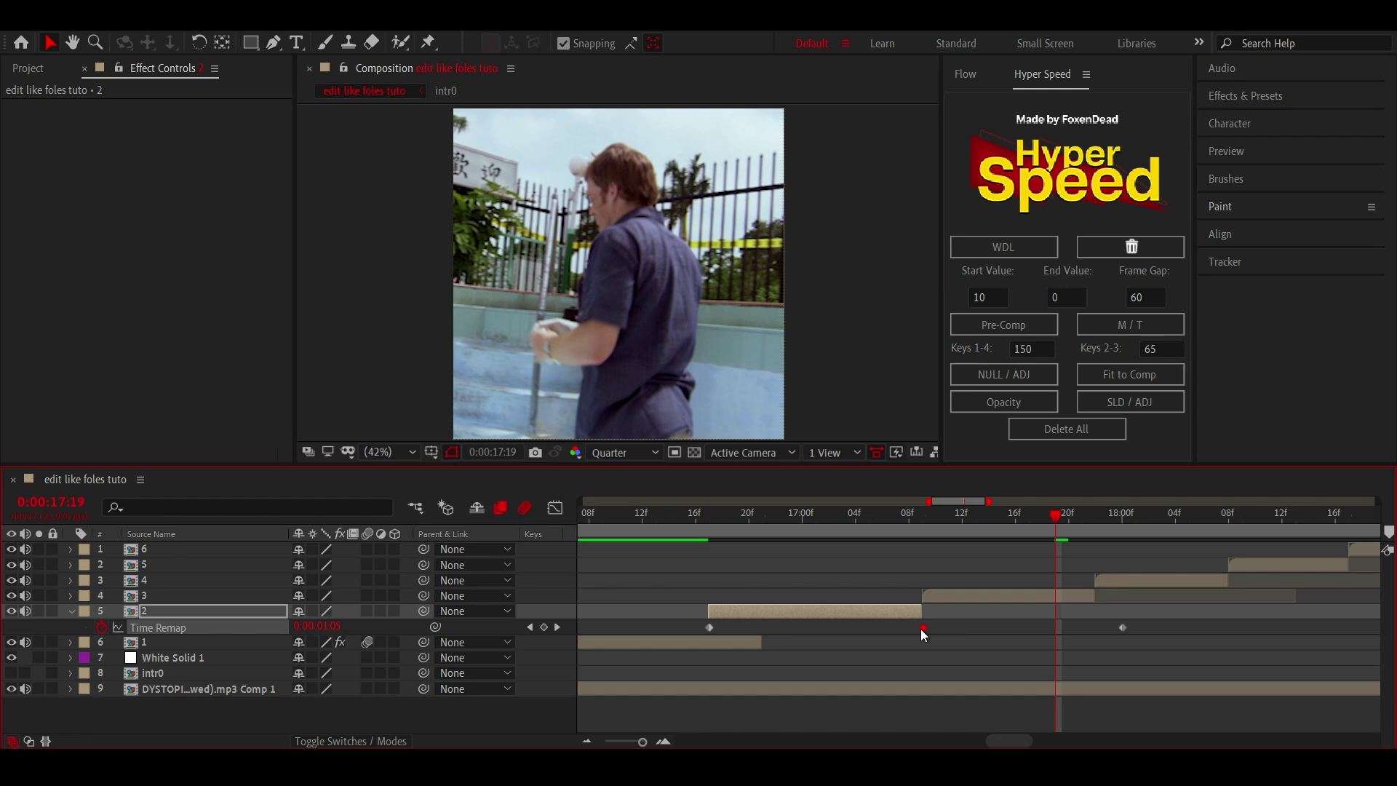
{"action": "left_click", "coordinate": [1120, 628]}
{"action": "key", "text": "Delete"}
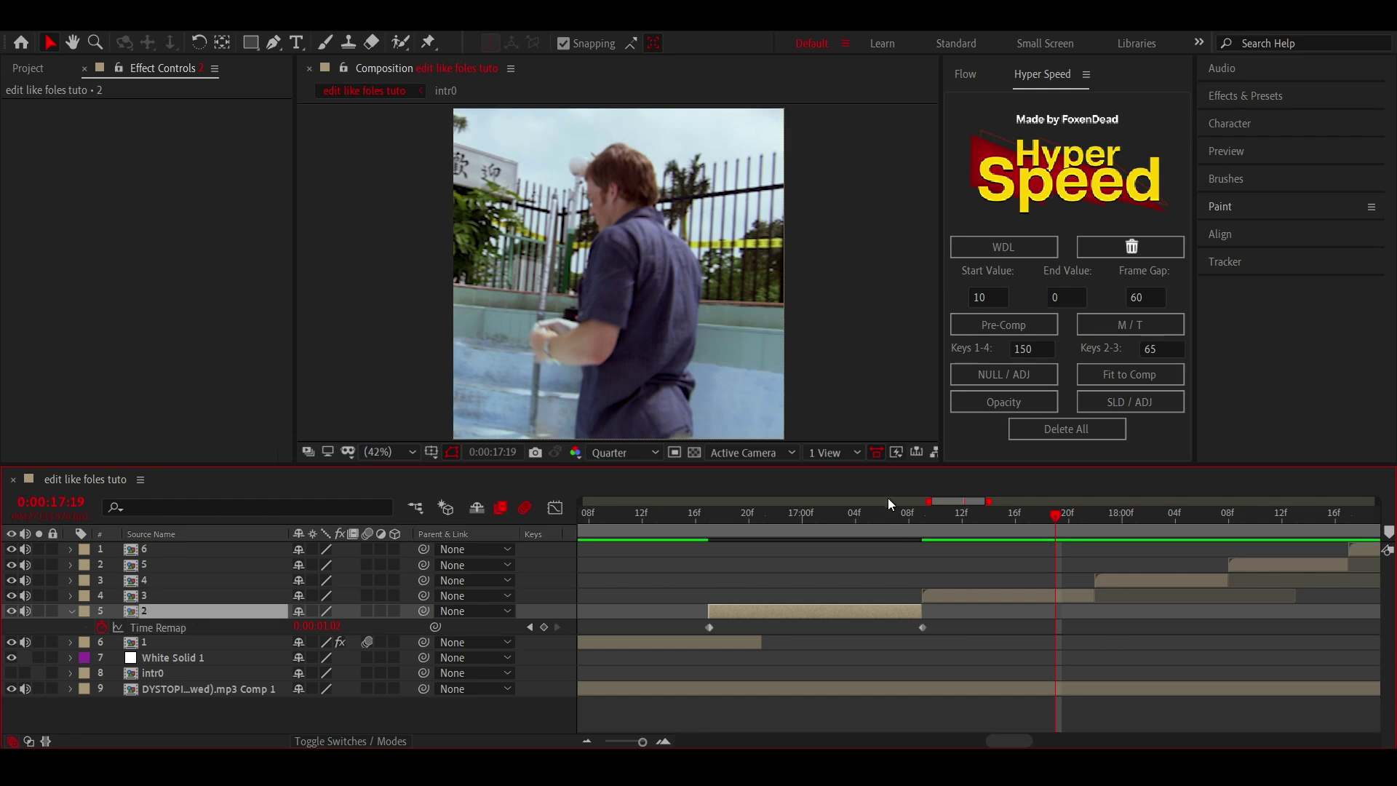
{"action": "key", "text": "space"}
- Ease both Time Remap keys and steepen the curve at start and end
{"action": "left_click_drag", "start_coordinate": [947, 622], "coordinate": [698, 633]}
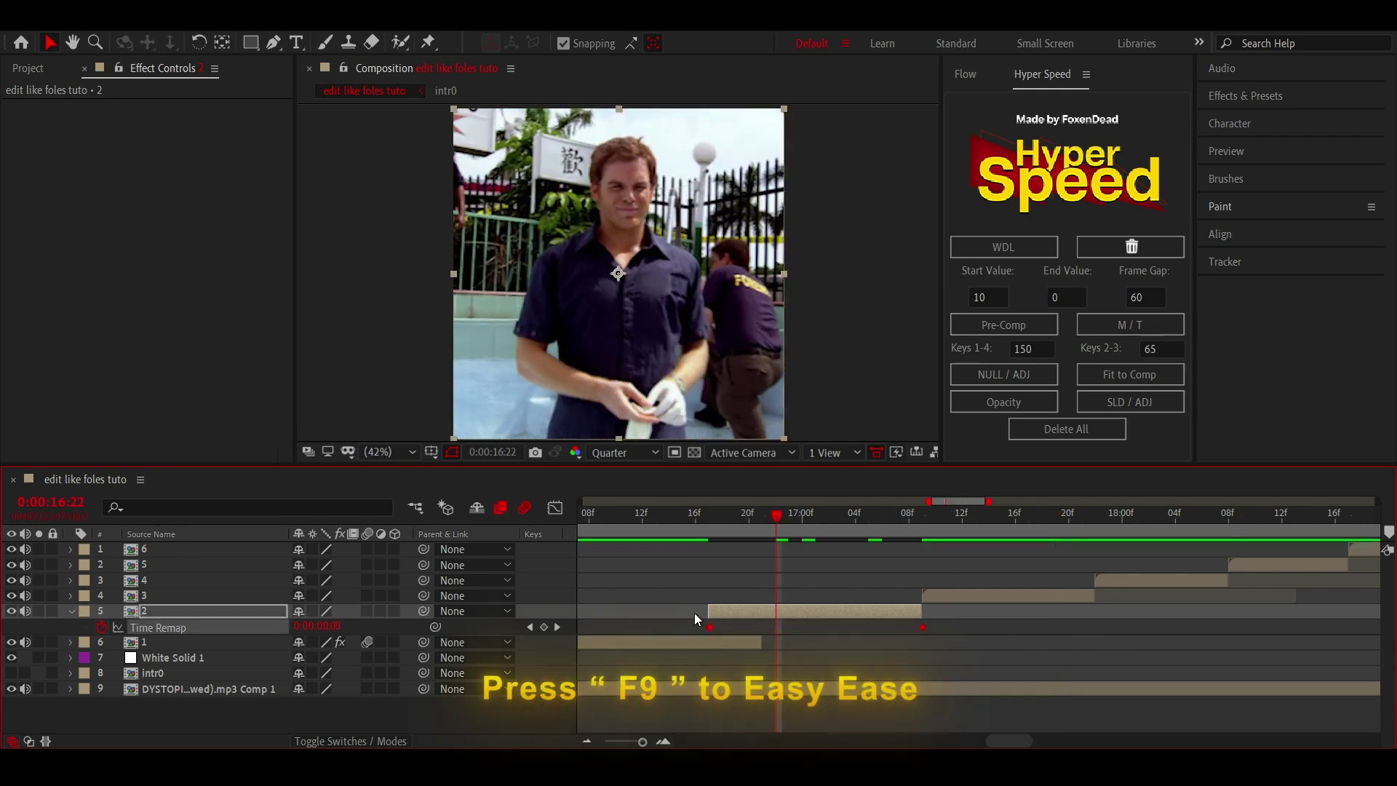
{"action": "key", "text": "F9"}
{"action": "left_click", "coordinate": [560, 507]}
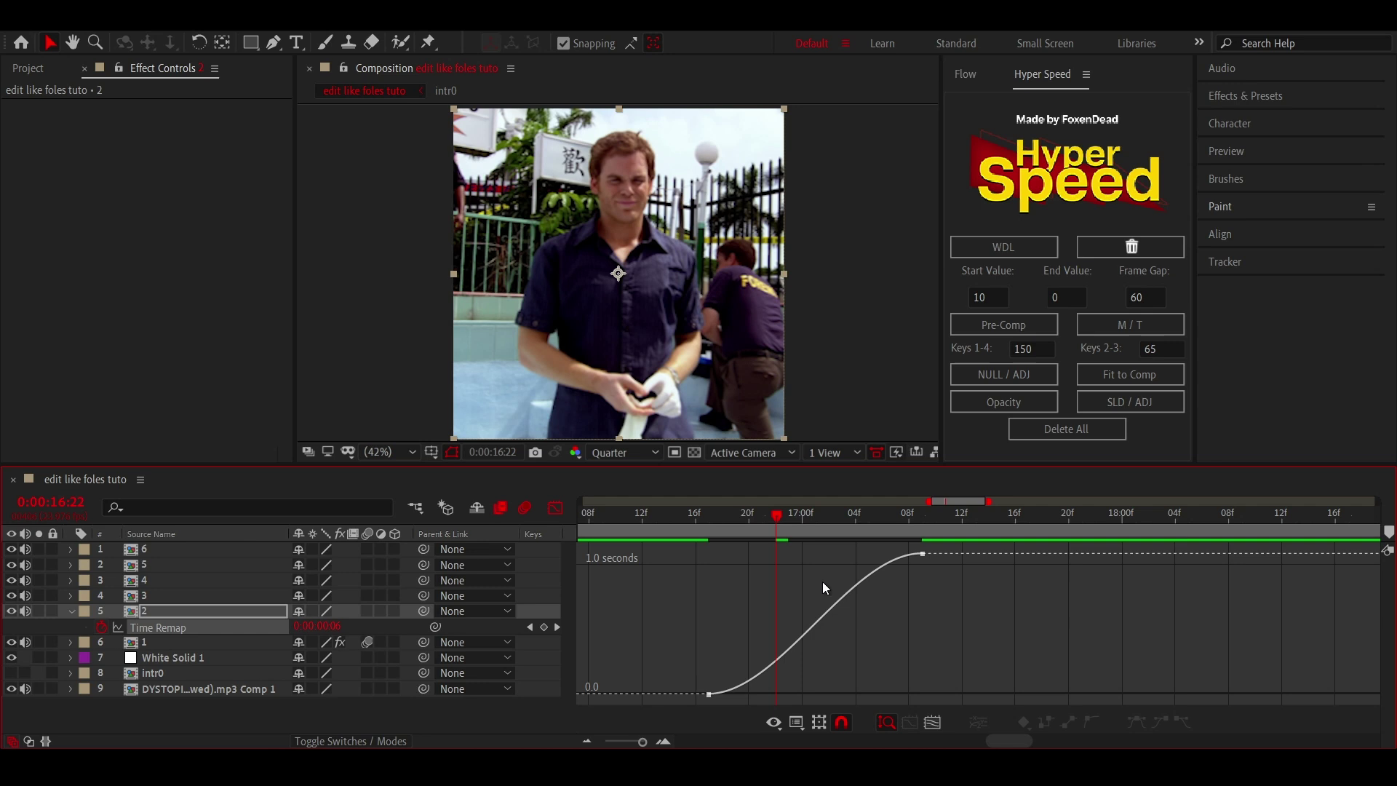
{"action": "left_click", "coordinate": [922, 554]}
{"action": "left_click_drag", "start_coordinate": [851, 553], "coordinate": [896, 631]}
{"action": "left_click_drag", "start_coordinate": [777, 692], "coordinate": [725, 612]}
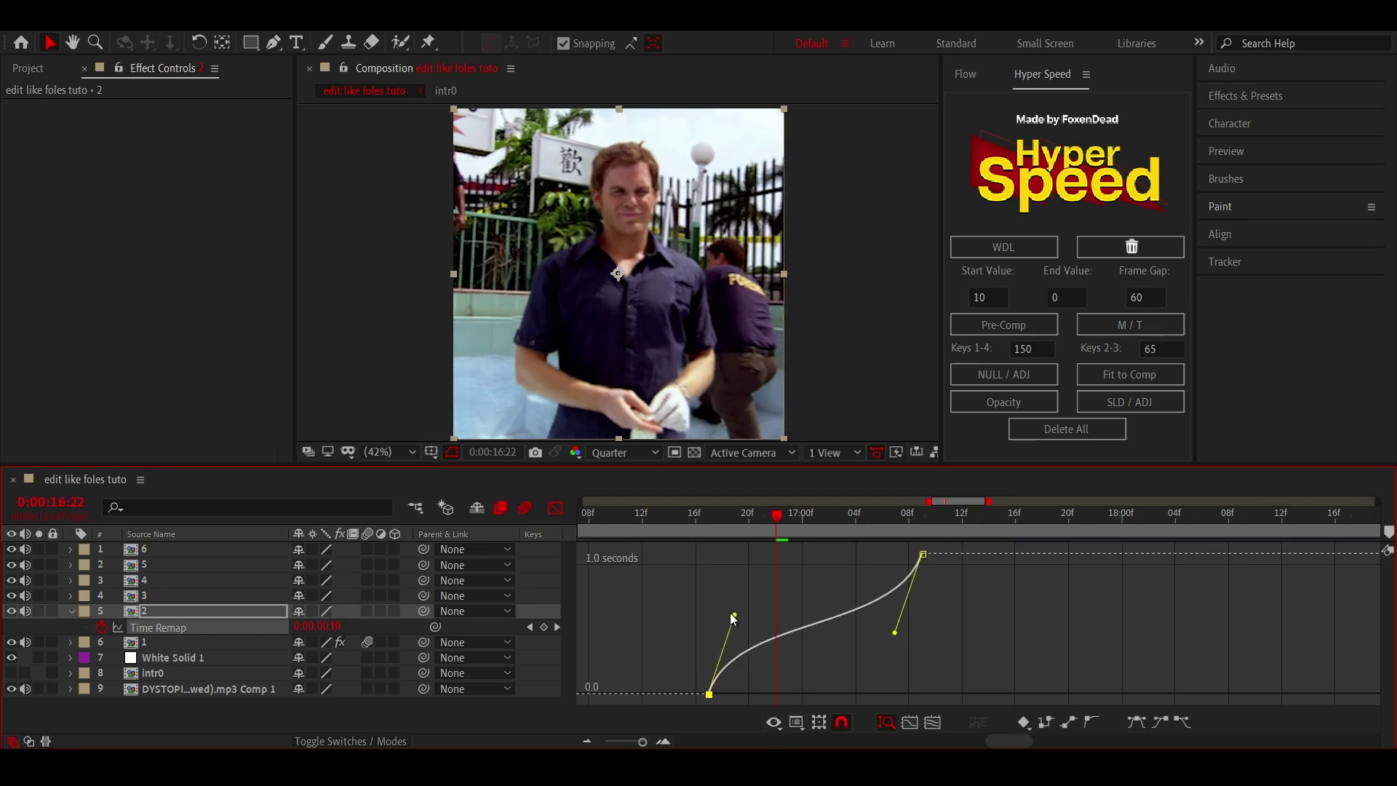
{"action": "left_click", "coordinate": [674, 522]}
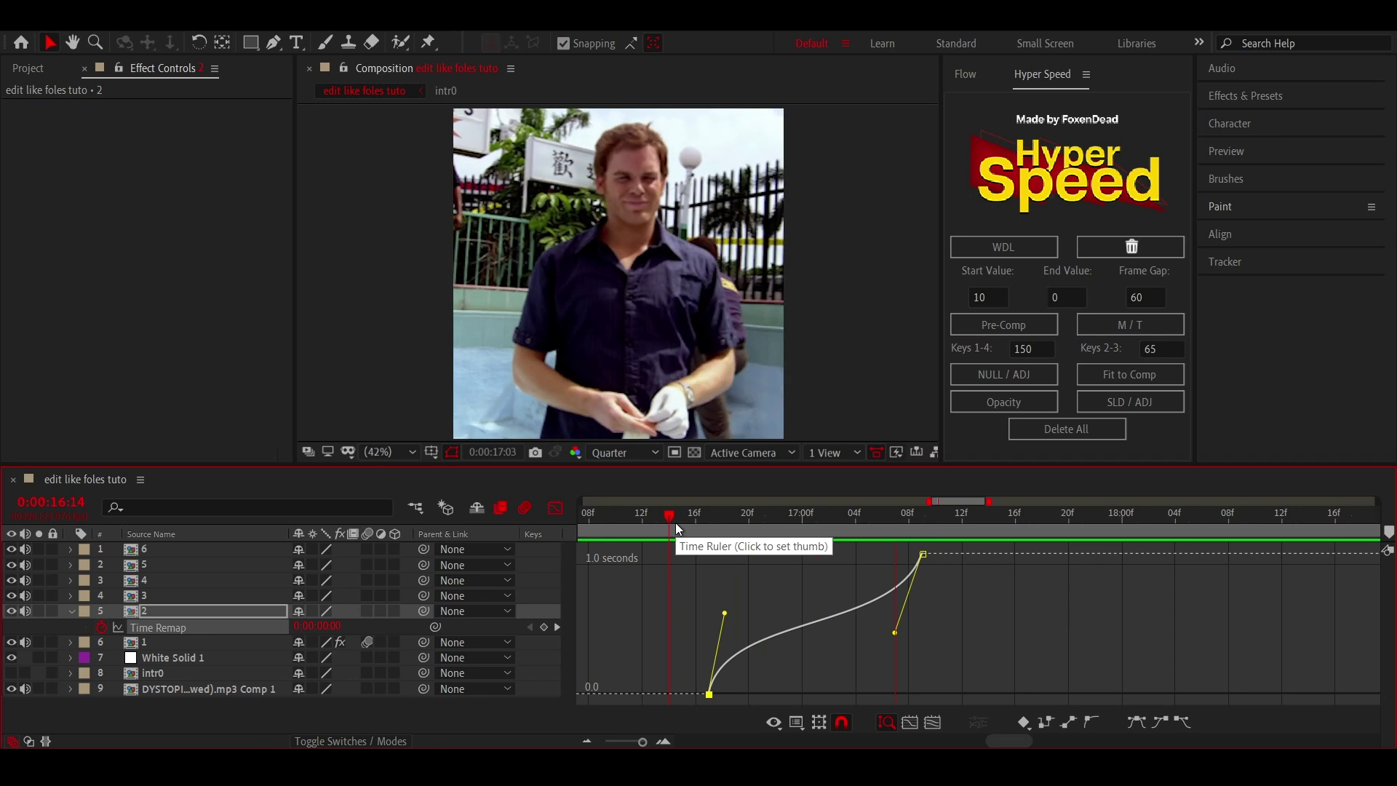
{"action": "left_click", "coordinate": [556, 508]}
{"action": "left_click", "coordinate": [709, 525]}
- Keyframe layer 2's Scale from 100% to 150% a few frames later, eased
{"action": "key", "text": "s"}
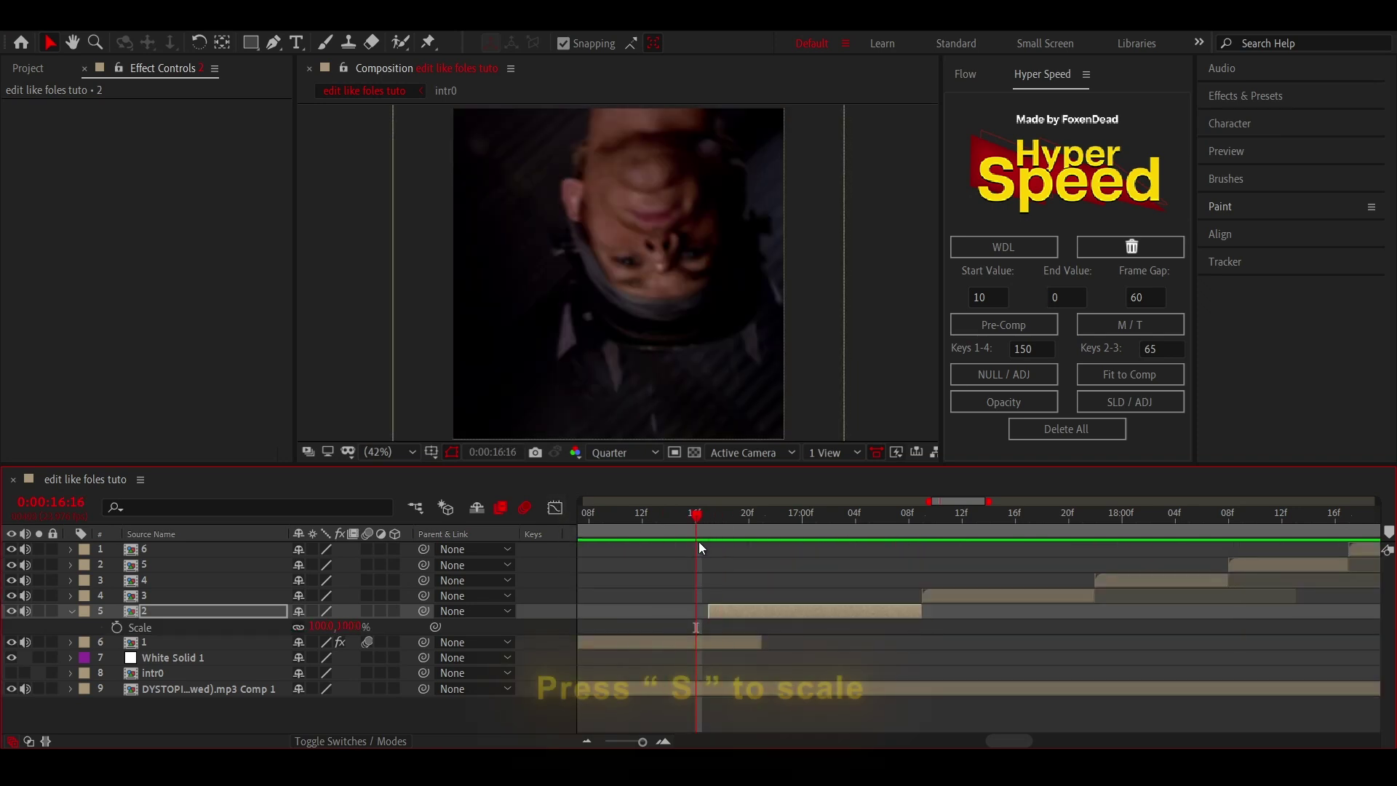
{"action": "left_click", "coordinate": [119, 627]}
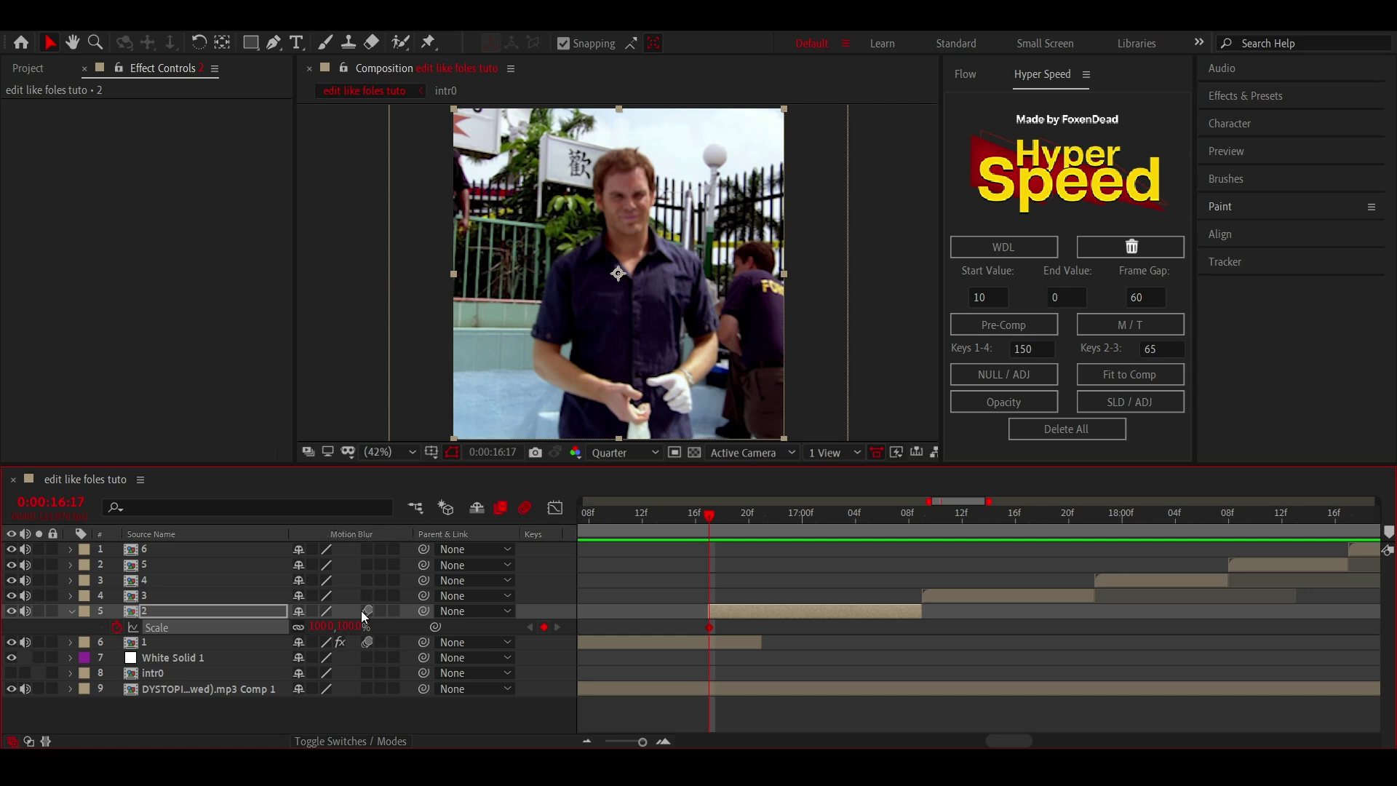
{"action": "key", "text": "Page_Down"}
{"action": "key", "text": "Page_Down"}
{"action": "key", "text": "Page_Down"}
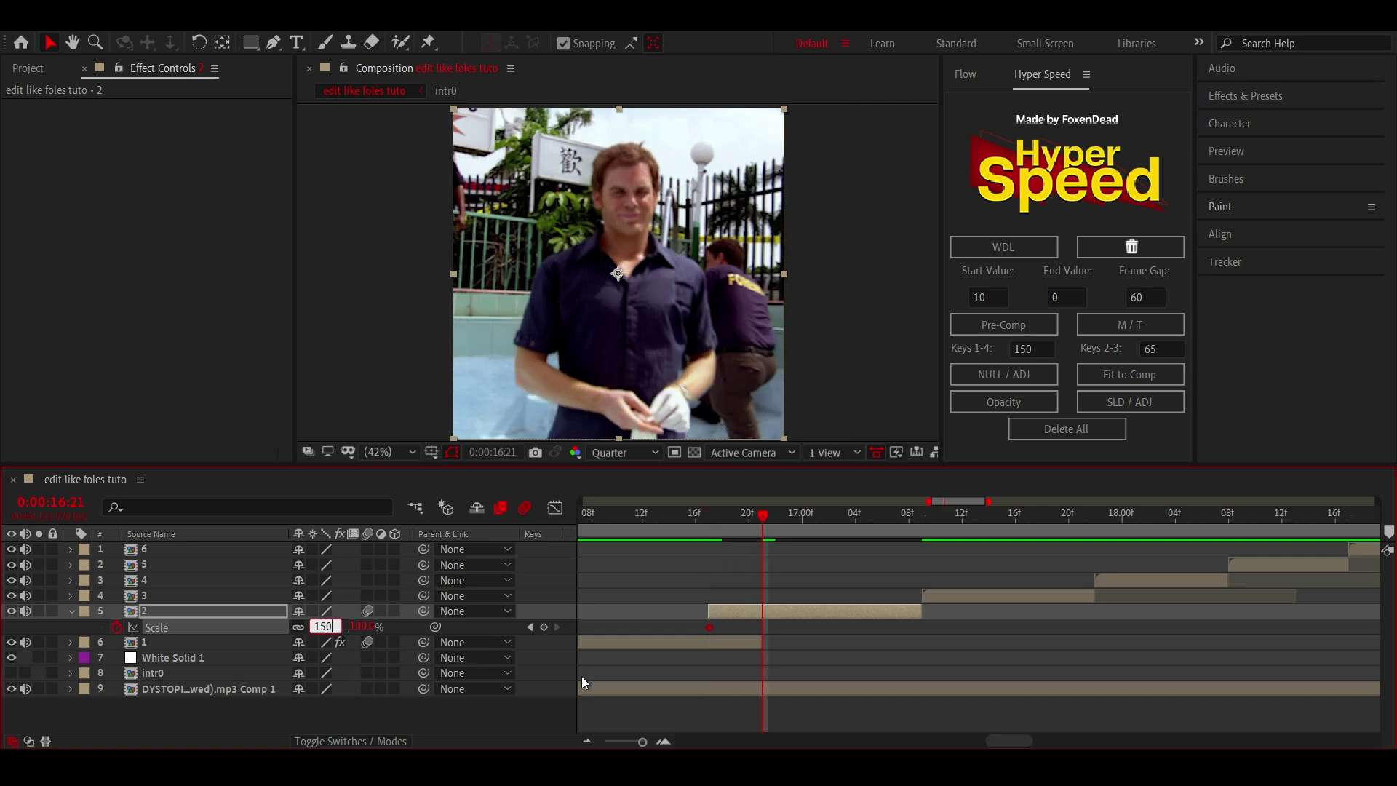
{"action": "key", "text": "Return"}
{"action": "mouse_move", "coordinate": [764, 626]}
{"action": "left_mouse_down"}
{"action": "mouse_move", "coordinate": [922, 627]}
{"action": "mouse_move", "coordinate": [683, 636]}
{"action": "left_mouse_up"}
{"action": "key", "text": "F9"}
- Steepen the Scale curve's start and end handles in the Graph Editor
{"action": "left_click", "coordinate": [555, 507]}
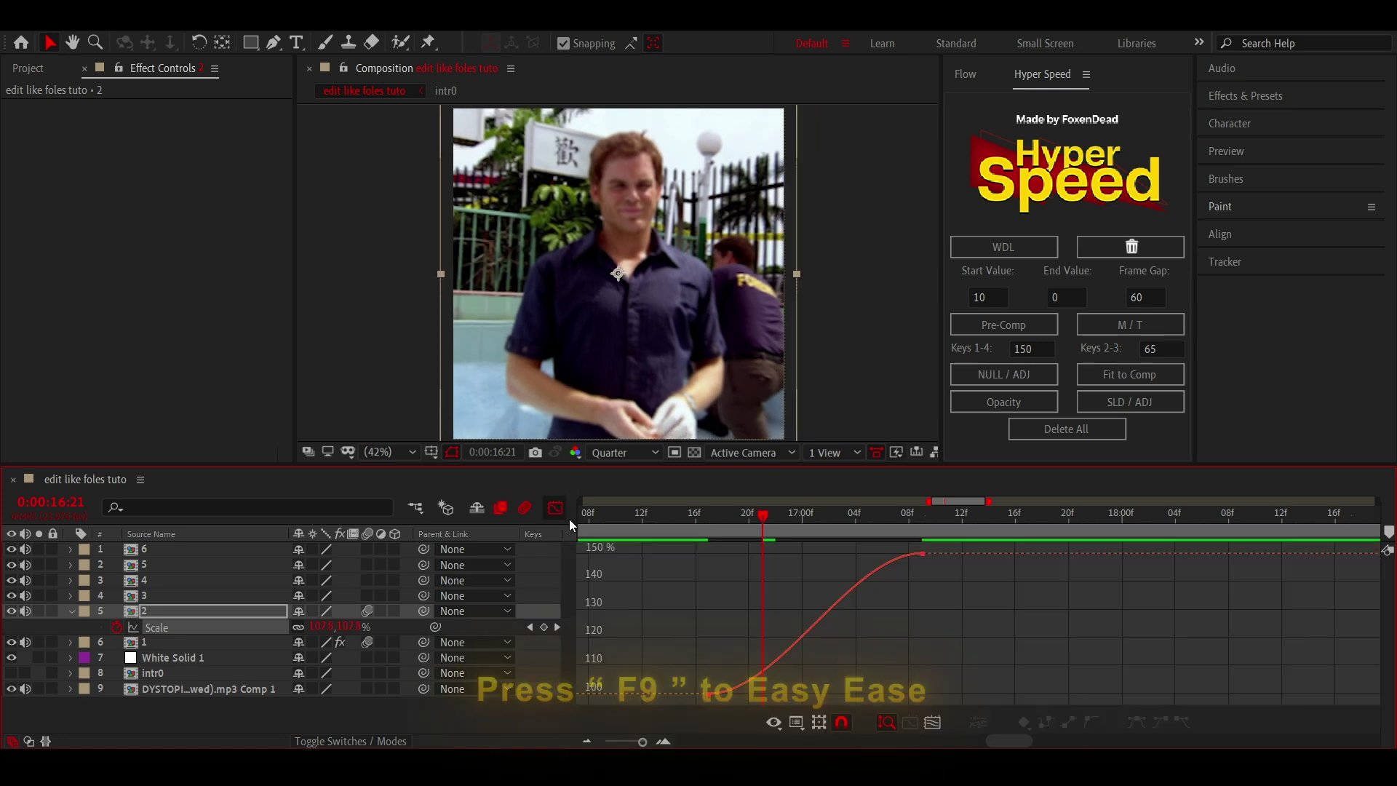
{"action": "left_click", "coordinate": [811, 622]}
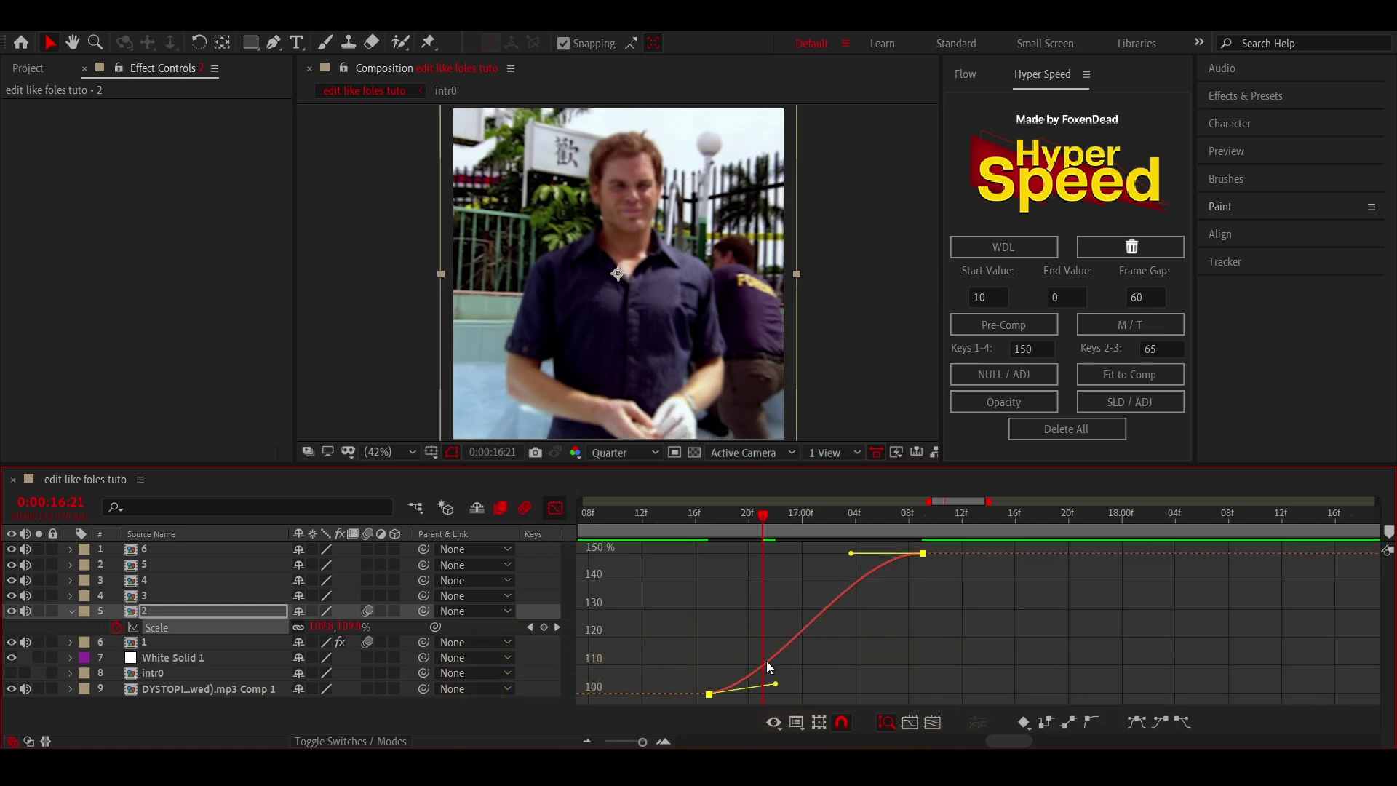
{"action": "left_click_drag", "start_coordinate": [776, 683], "coordinate": [715, 616]}
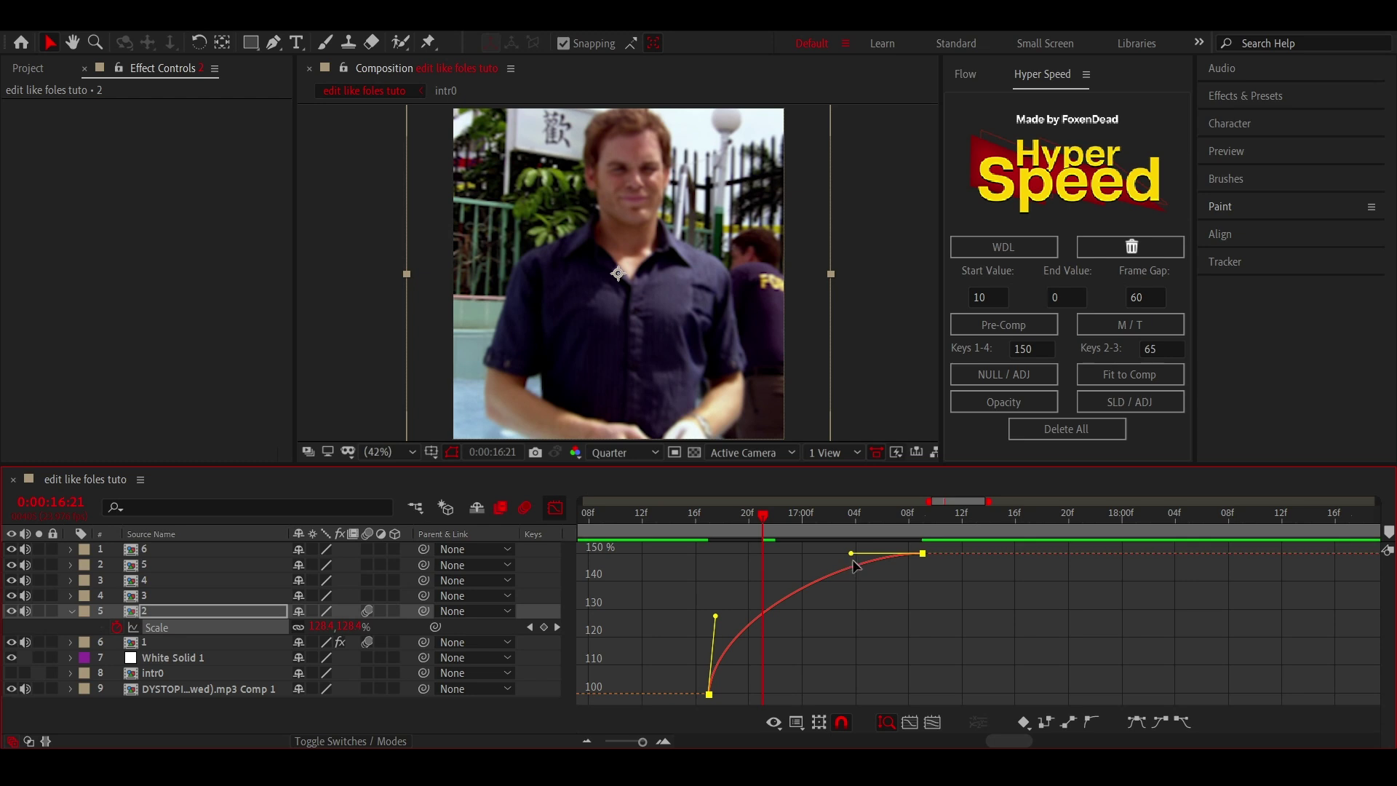
{"action": "left_click_drag", "start_coordinate": [851, 554], "coordinate": [908, 626]}
{"action": "left_click", "coordinate": [670, 535]}
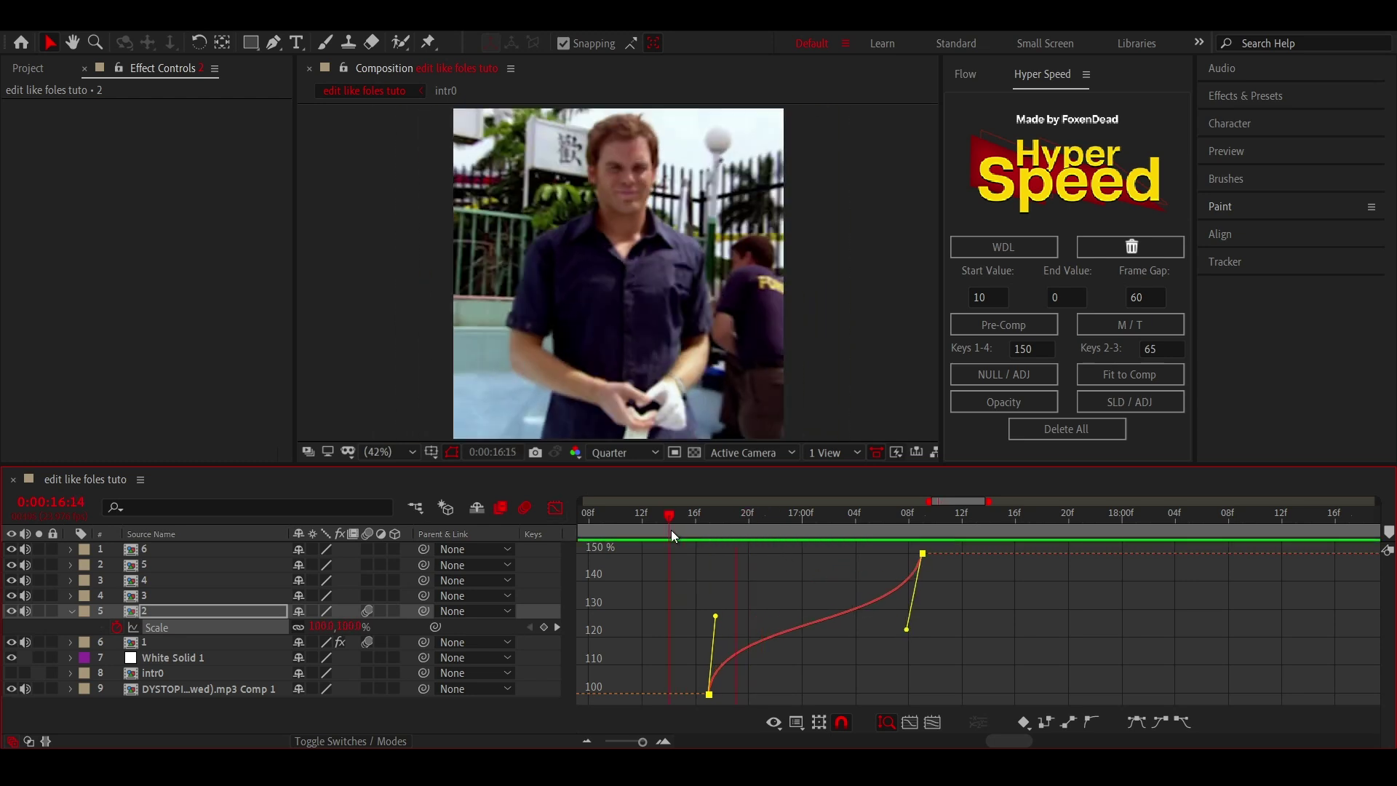
- Move layer 2's anchor point up onto the man's face at the layer's first frame
{"action": "left_click", "coordinate": [555, 507]}
{"action": "left_click", "coordinate": [701, 533]}
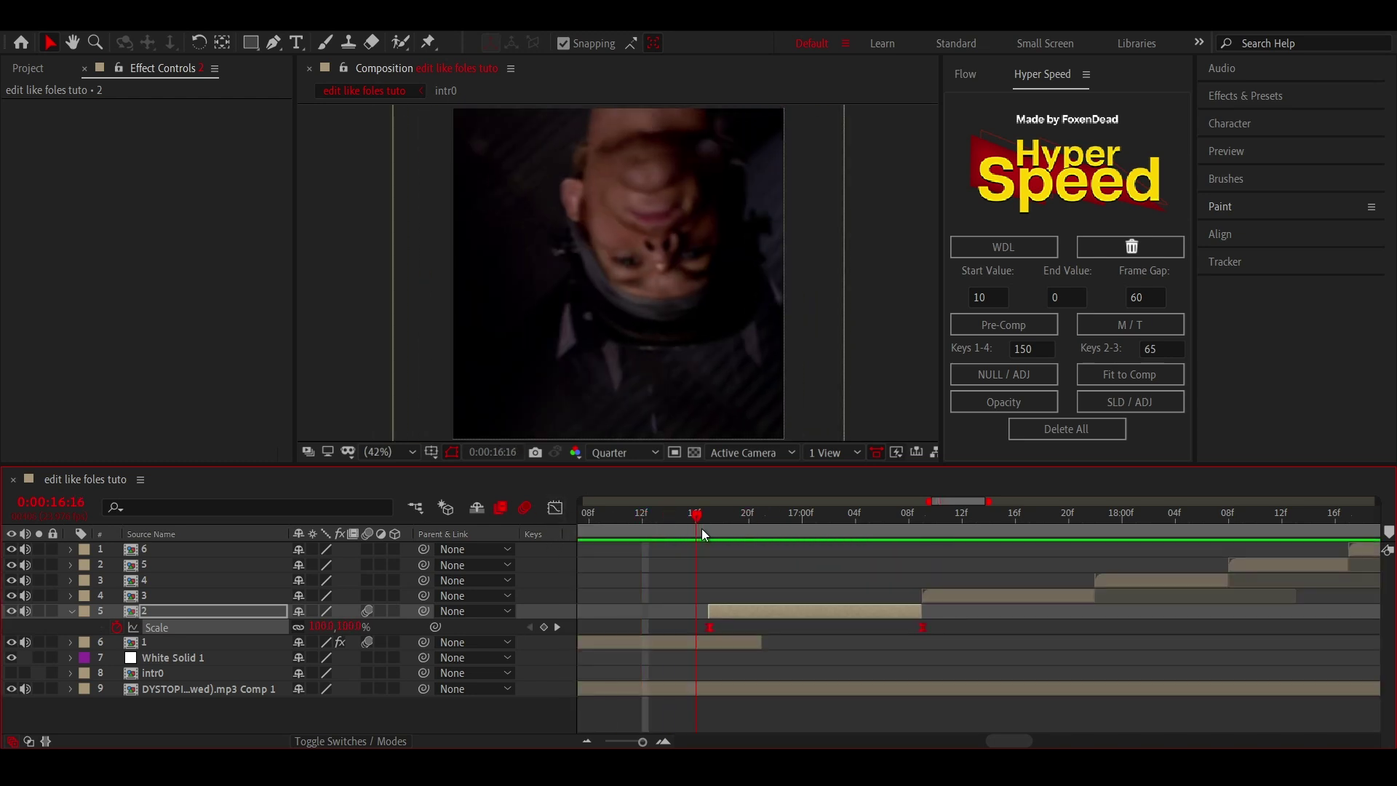
{"action": "left_click", "coordinate": [712, 530]}
{"action": "left_click", "coordinate": [224, 43]}
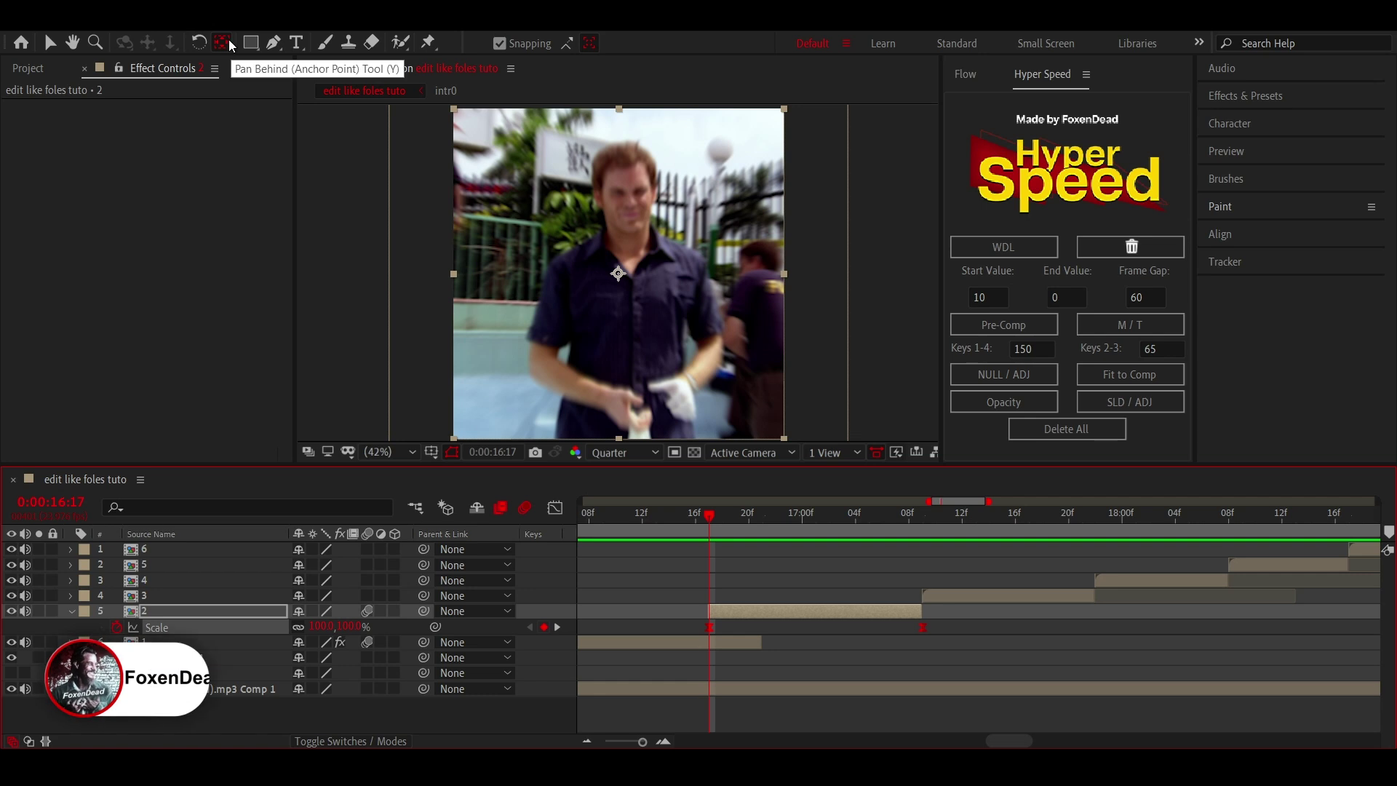
{"action": "left_click_drag", "start_coordinate": [617, 274], "coordinate": [618, 209]}
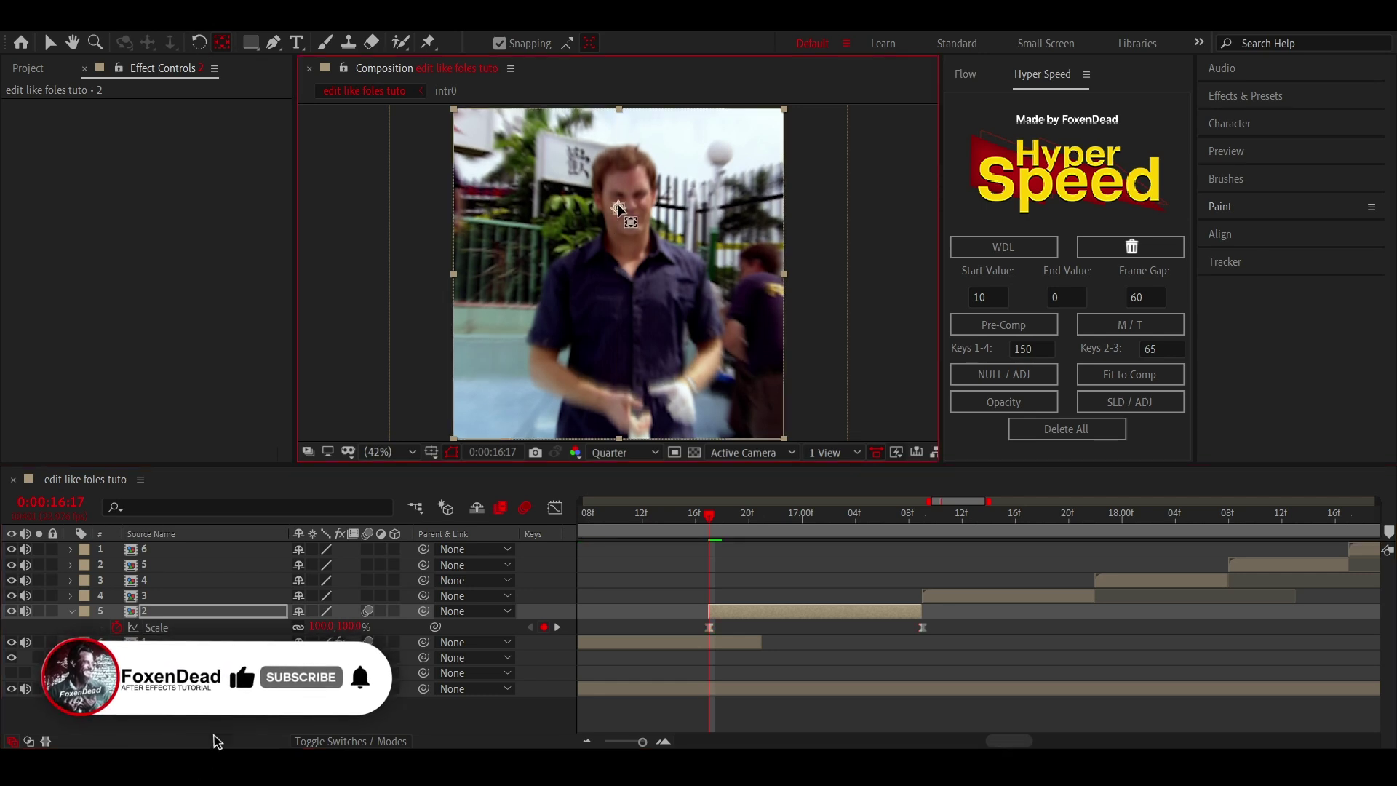
{"action": "key", "text": "v"}
{"action": "left_click", "coordinate": [682, 530]}
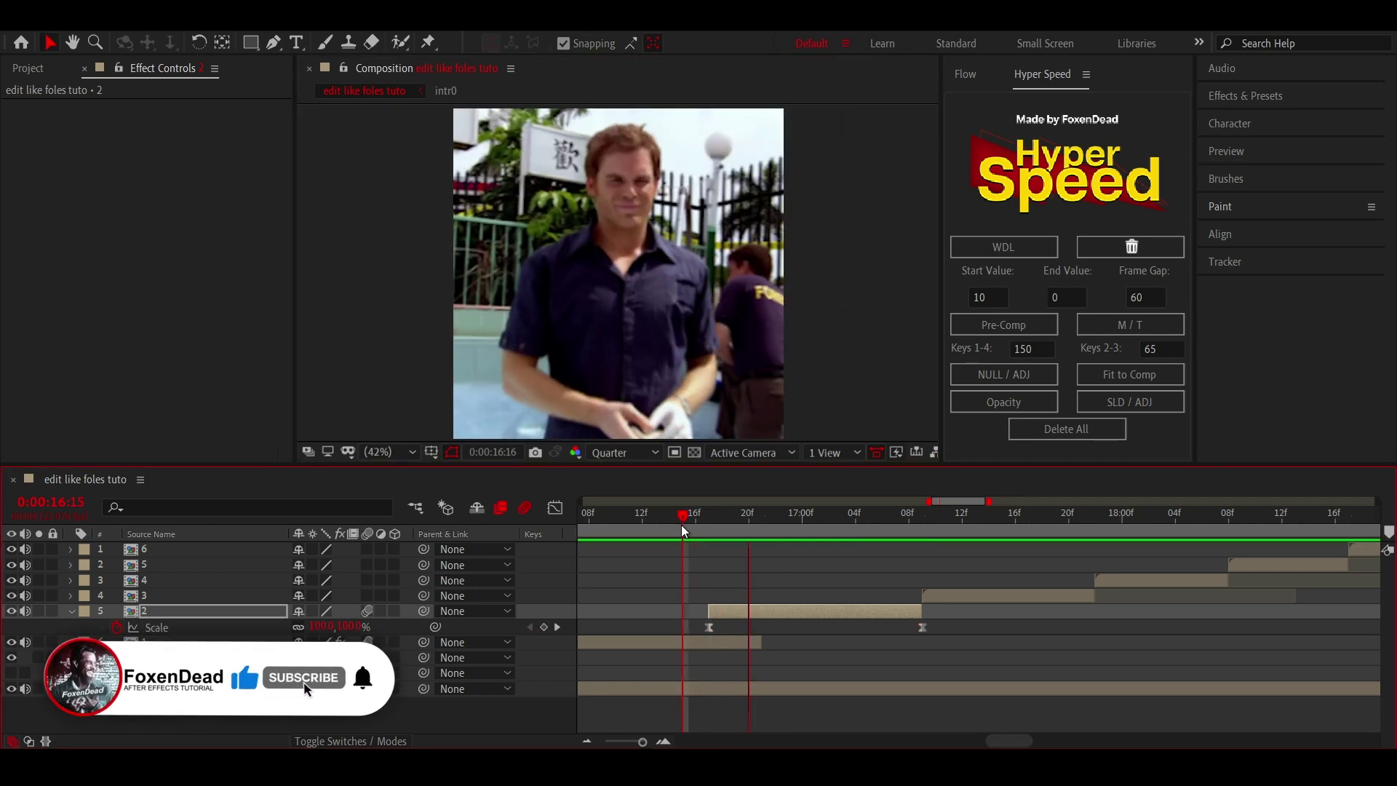
- Check the zoom at 16:19, review layer 2's keyframed properties, and switch to the Pen tool
{"action": "left_click", "coordinate": [736, 530]}
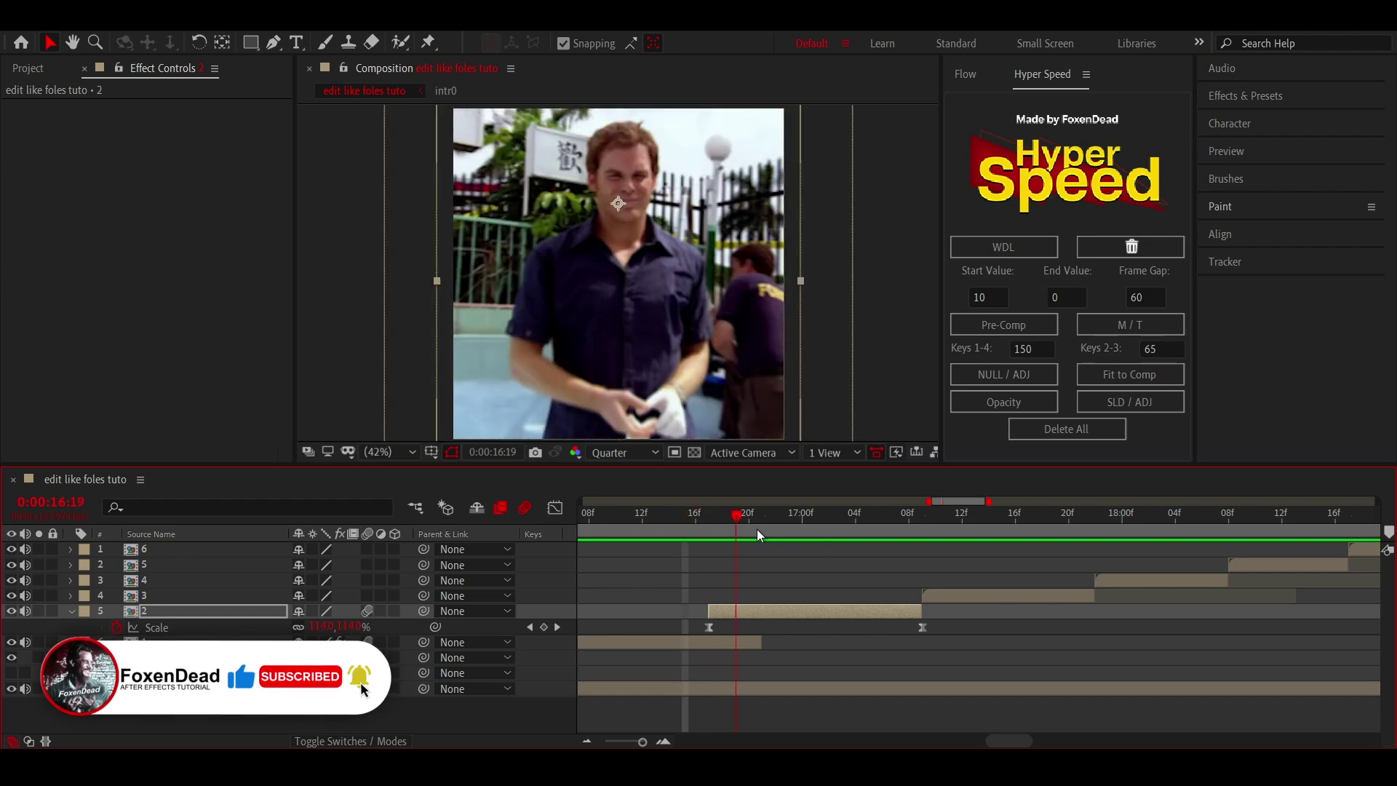
{"action": "left_click_drag", "start_coordinate": [757, 536], "coordinate": [709, 537]}
{"action": "key", "text": "ctrl+alt+t"}
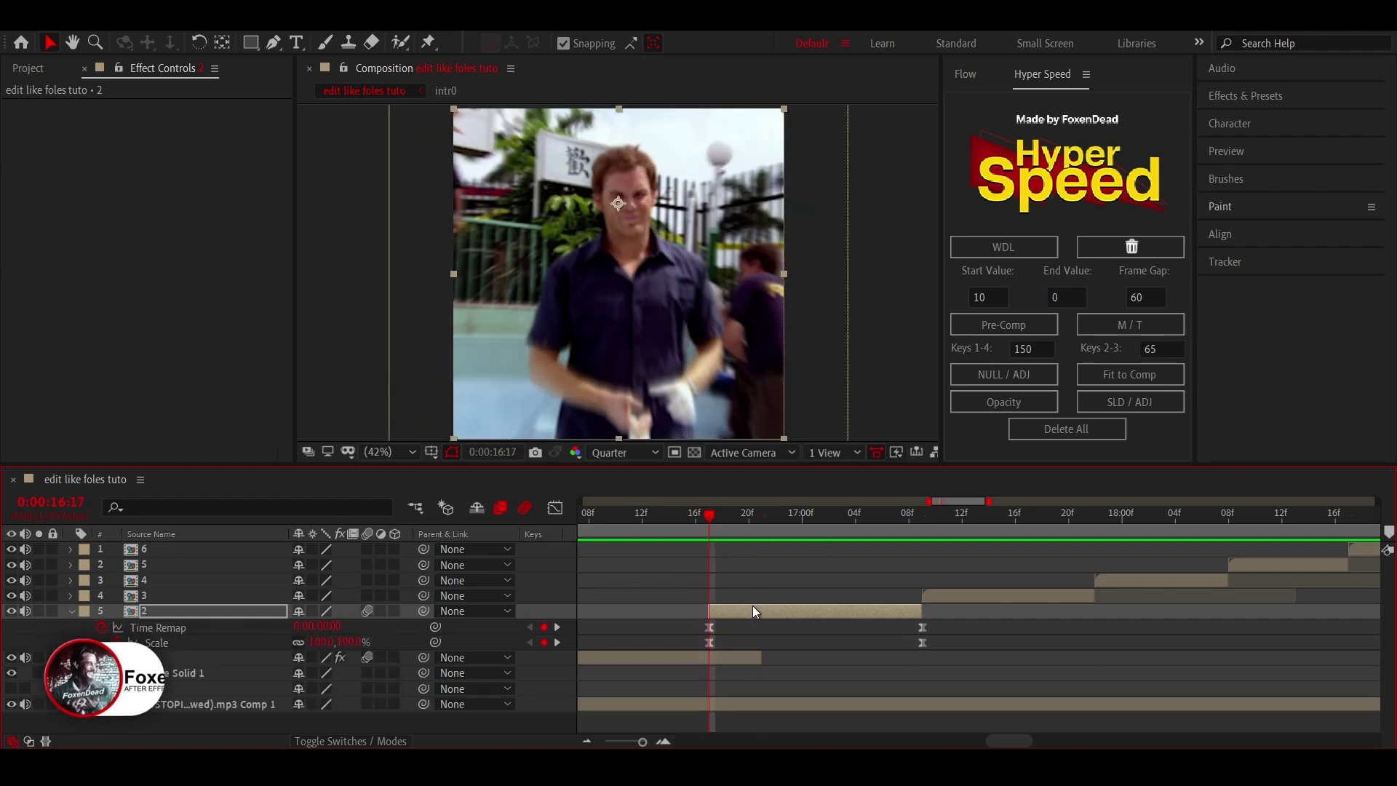
{"action": "key", "text": "u"}
{"action": "left_click", "coordinate": [274, 42]}
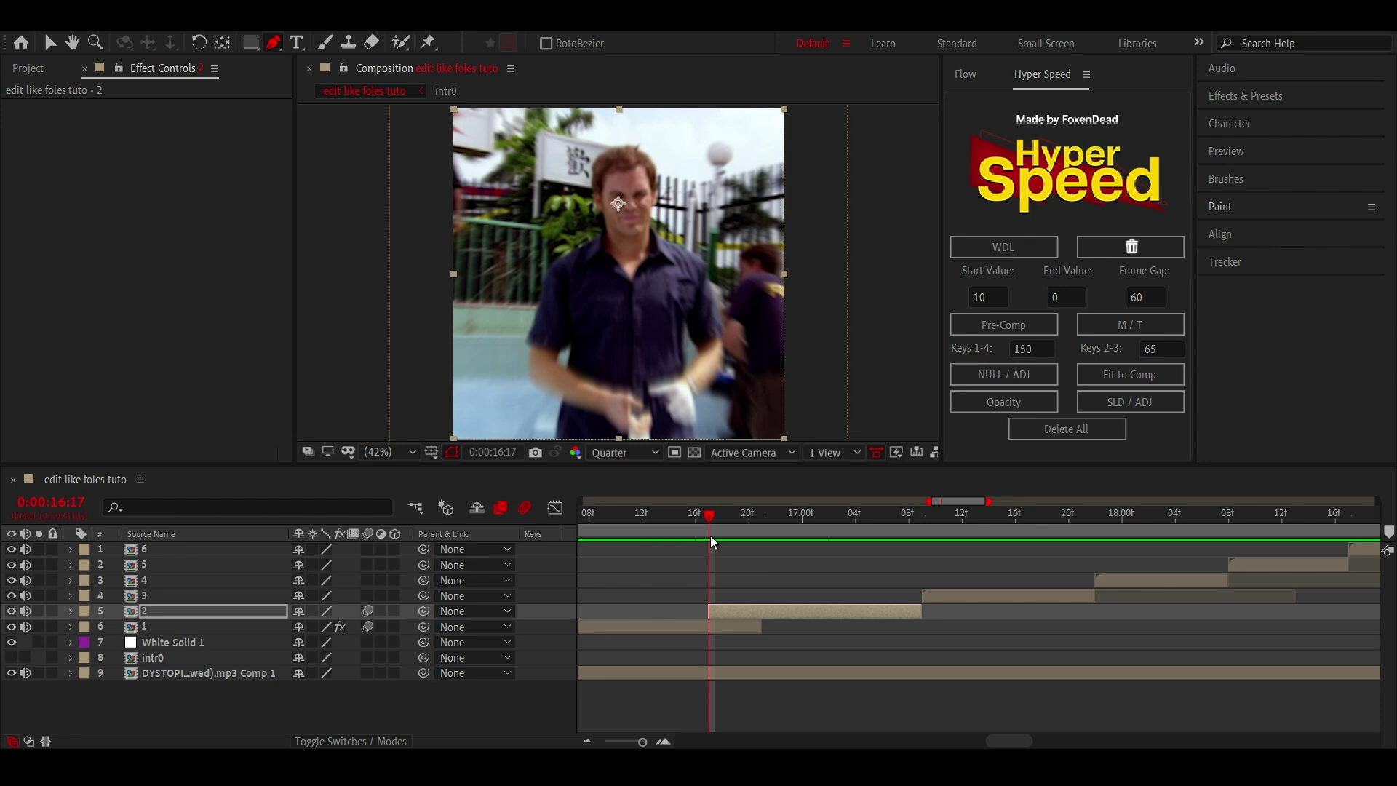
- Draw a small mask around the face one frame later and set the first Mask Path keyframe
{"action": "key", "text": "Page_Down"}
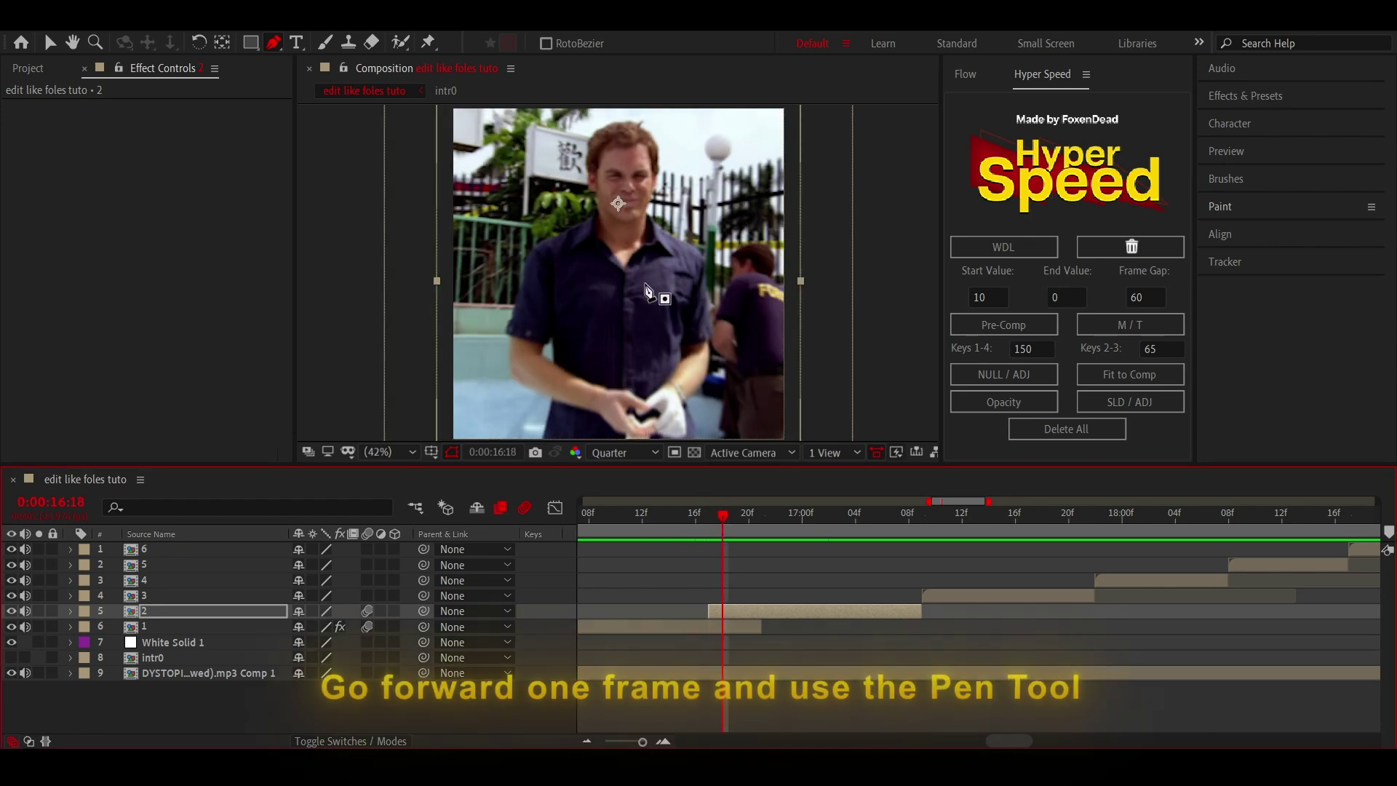
{"action": "left_click", "coordinate": [630, 231]}
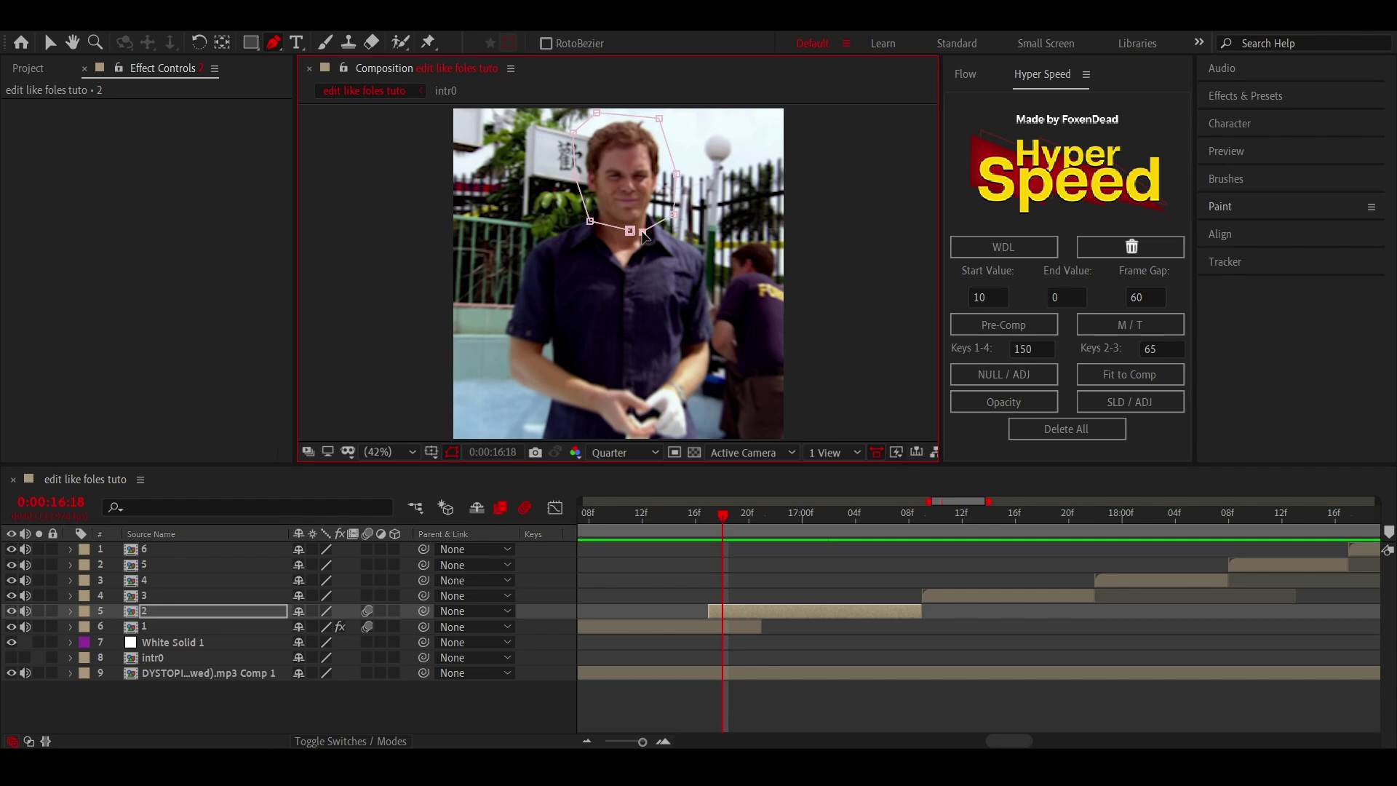
{"action": "left_click", "coordinate": [630, 230]}
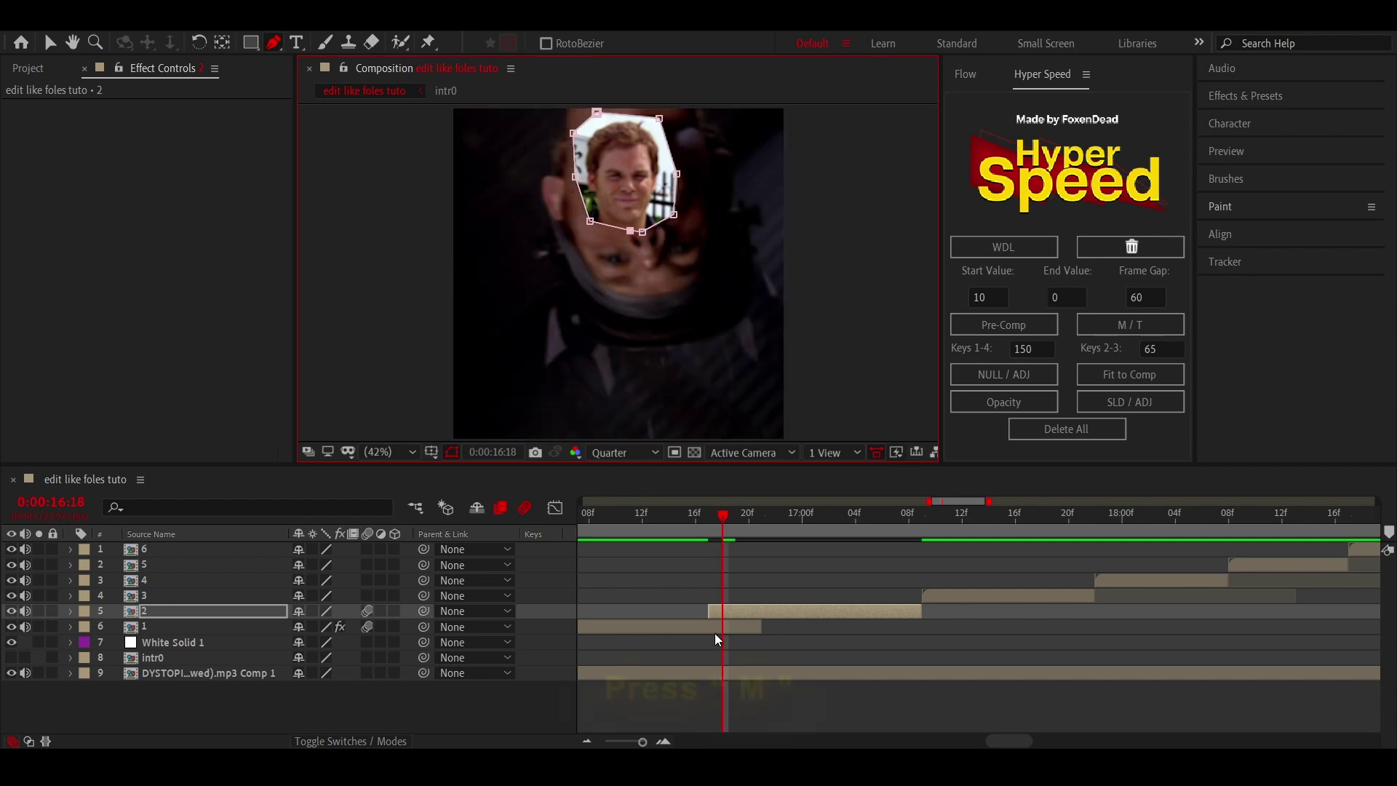
{"action": "key", "text": "m"}
{"action": "left_click", "coordinate": [132, 644]}
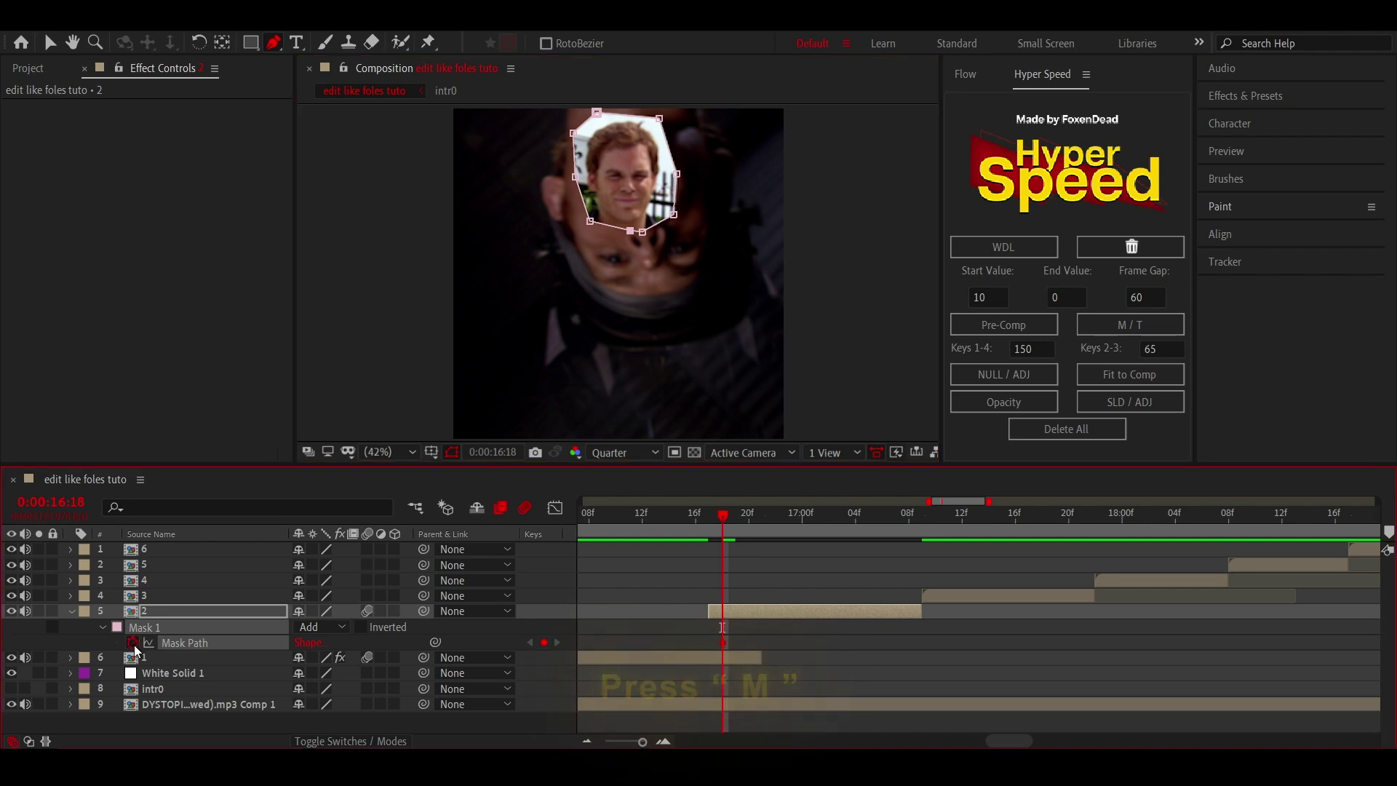
- On the next frame, widen the mask by pulling its bottom, left and right points outward
{"action": "left_click", "coordinate": [740, 539]}
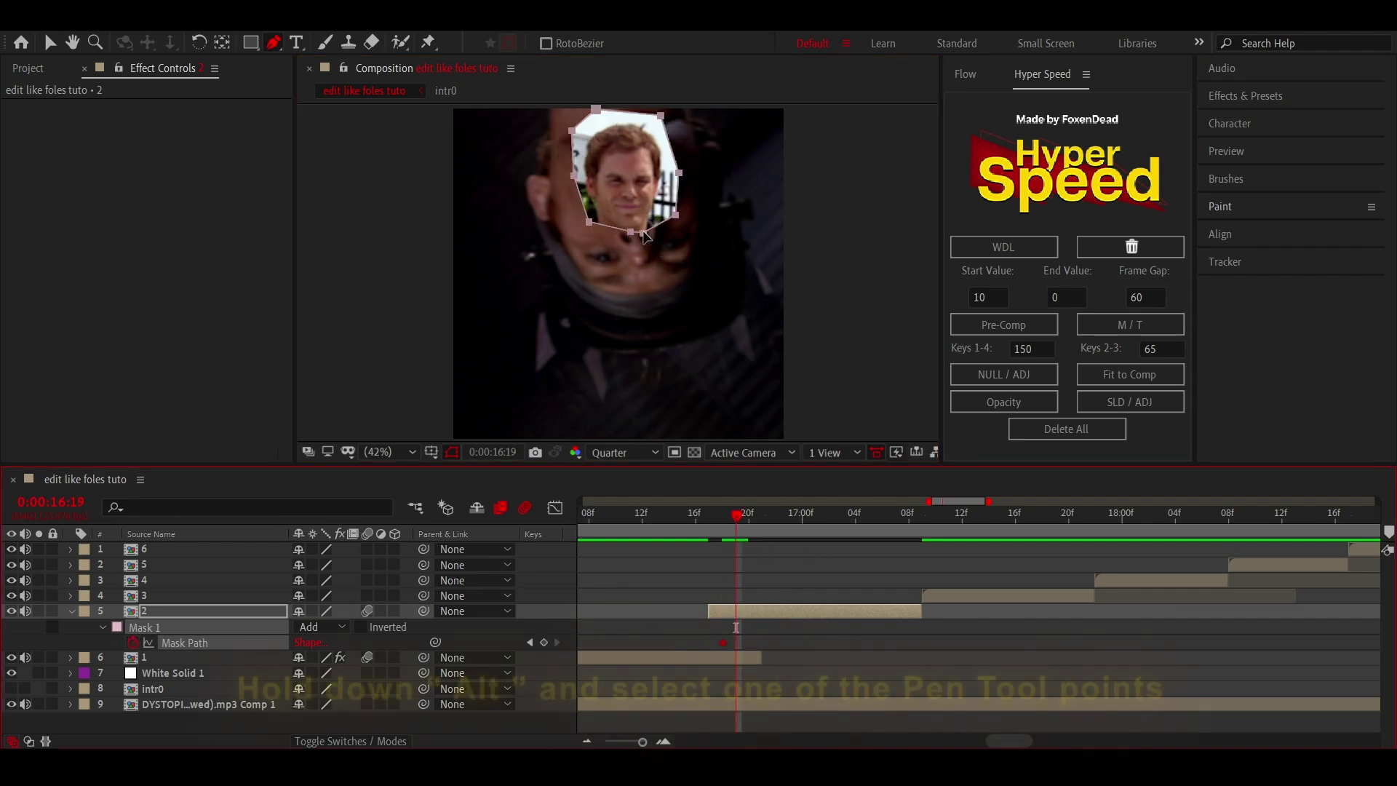
{"action": "left_click", "coordinate": [649, 237]}
{"action": "mouse_move", "coordinate": [645, 235]}
{"action": "left_mouse_down"}
{"action": "mouse_move", "coordinate": [673, 276]}
{"action": "mouse_move", "coordinate": [600, 294]}
{"action": "left_mouse_up"}
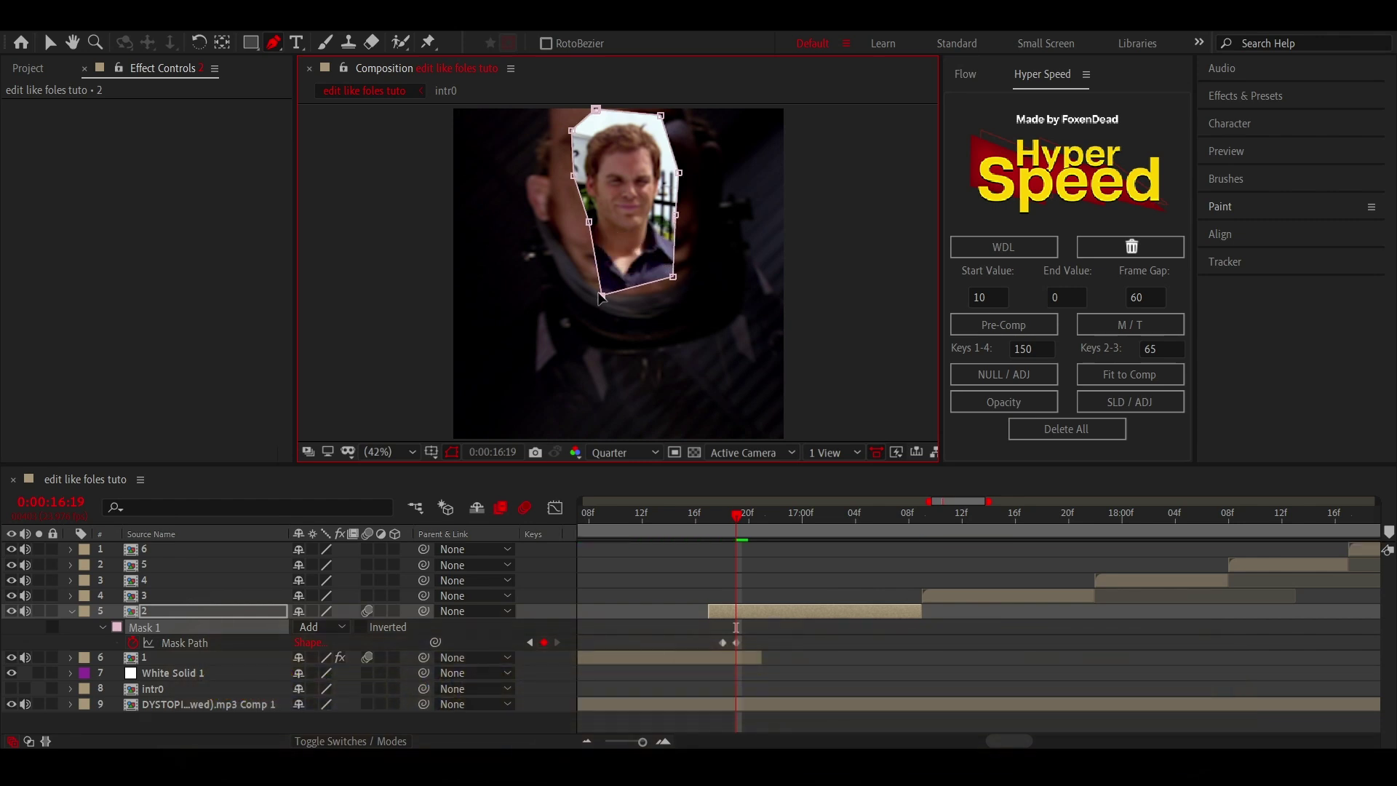
{"action": "left_click_drag", "start_coordinate": [590, 222], "coordinate": [519, 249]}
{"action": "left_click_drag", "start_coordinate": [573, 176], "coordinate": [516, 164]}
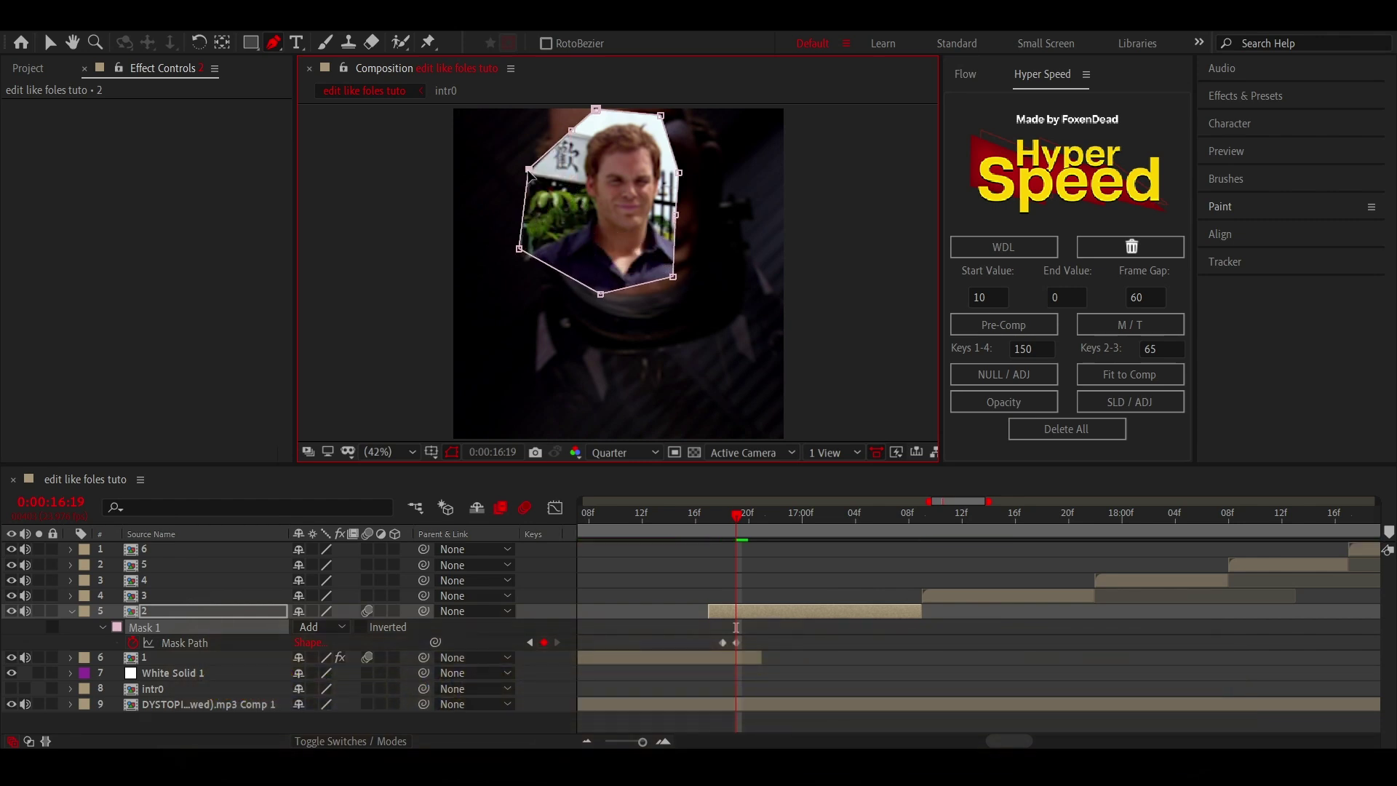
{"action": "left_click_drag", "start_coordinate": [677, 210], "coordinate": [735, 228]}
- On the following frame, enlarge the mask further in every direction
{"action": "left_click", "coordinate": [749, 513]}
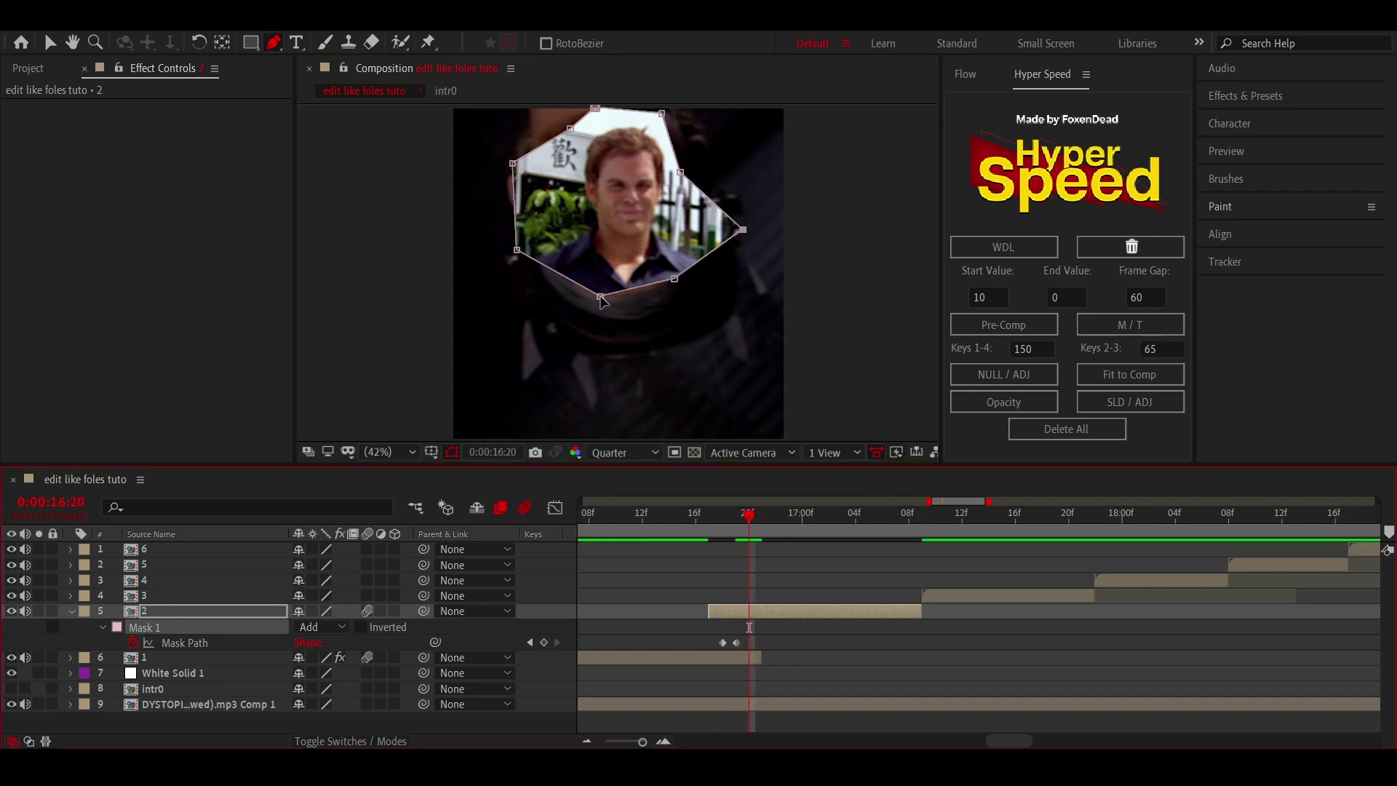
{"action": "left_click_drag", "start_coordinate": [600, 297], "coordinate": [594, 379]}
{"action": "left_click_drag", "start_coordinate": [675, 278], "coordinate": [731, 340]}
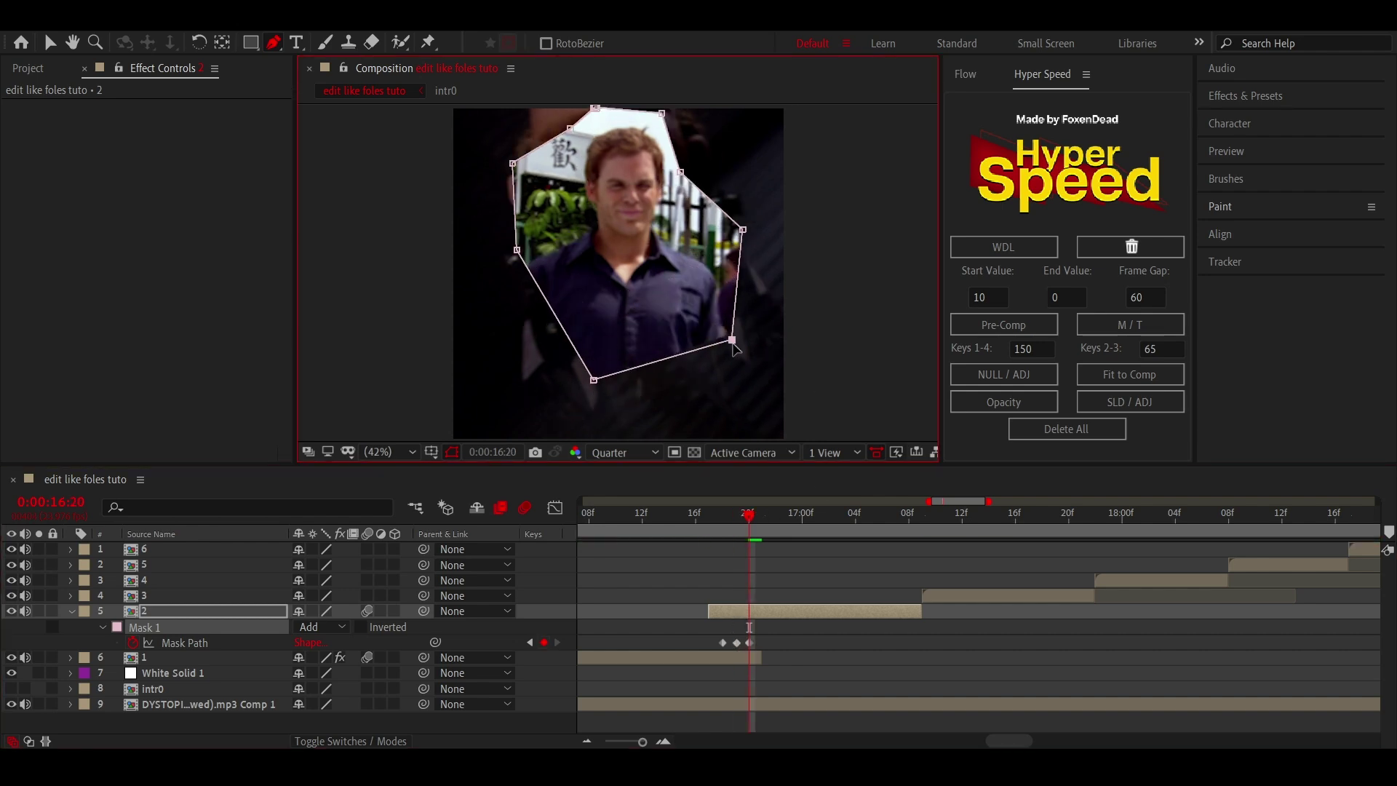
{"action": "left_click_drag", "start_coordinate": [681, 172], "coordinate": [761, 140]}
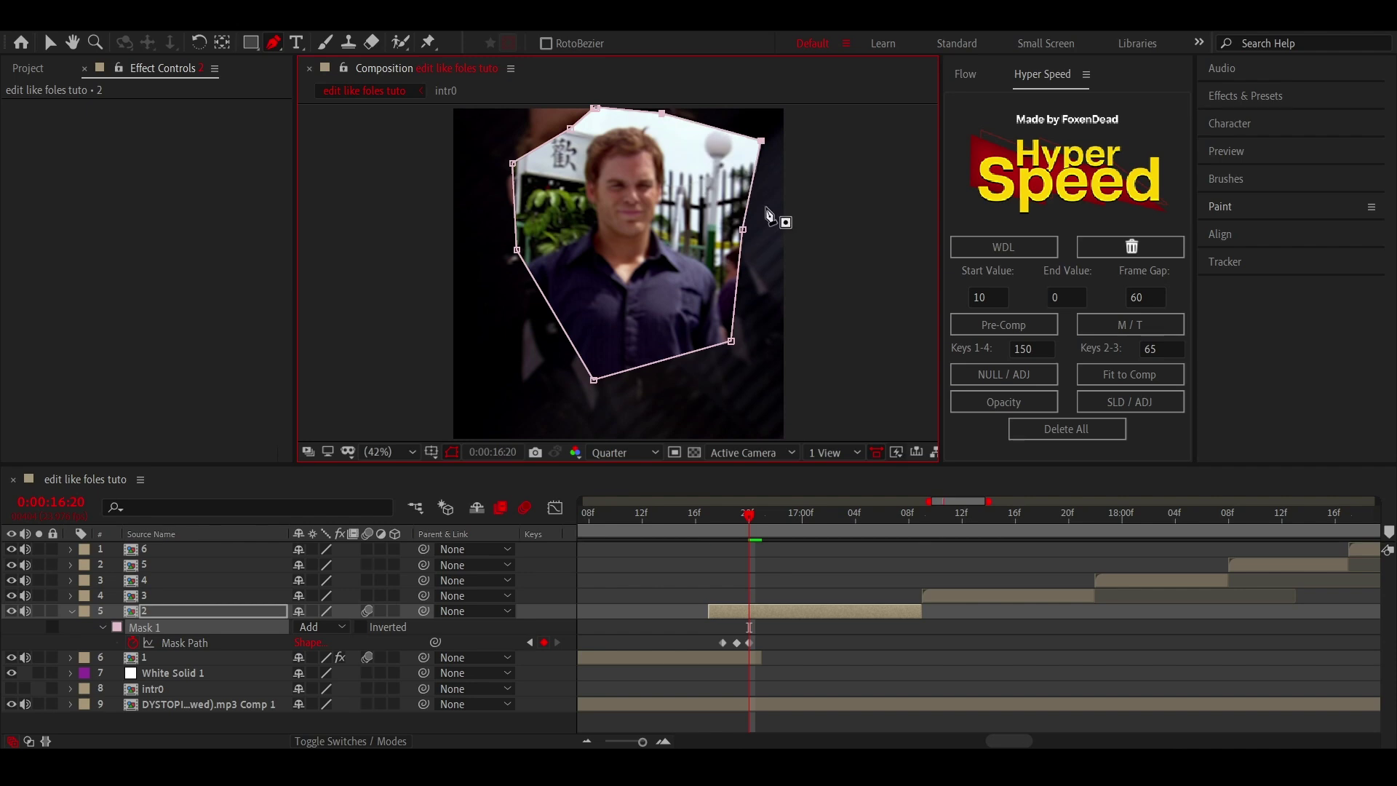
{"action": "left_click_drag", "start_coordinate": [743, 230], "coordinate": [777, 236]}
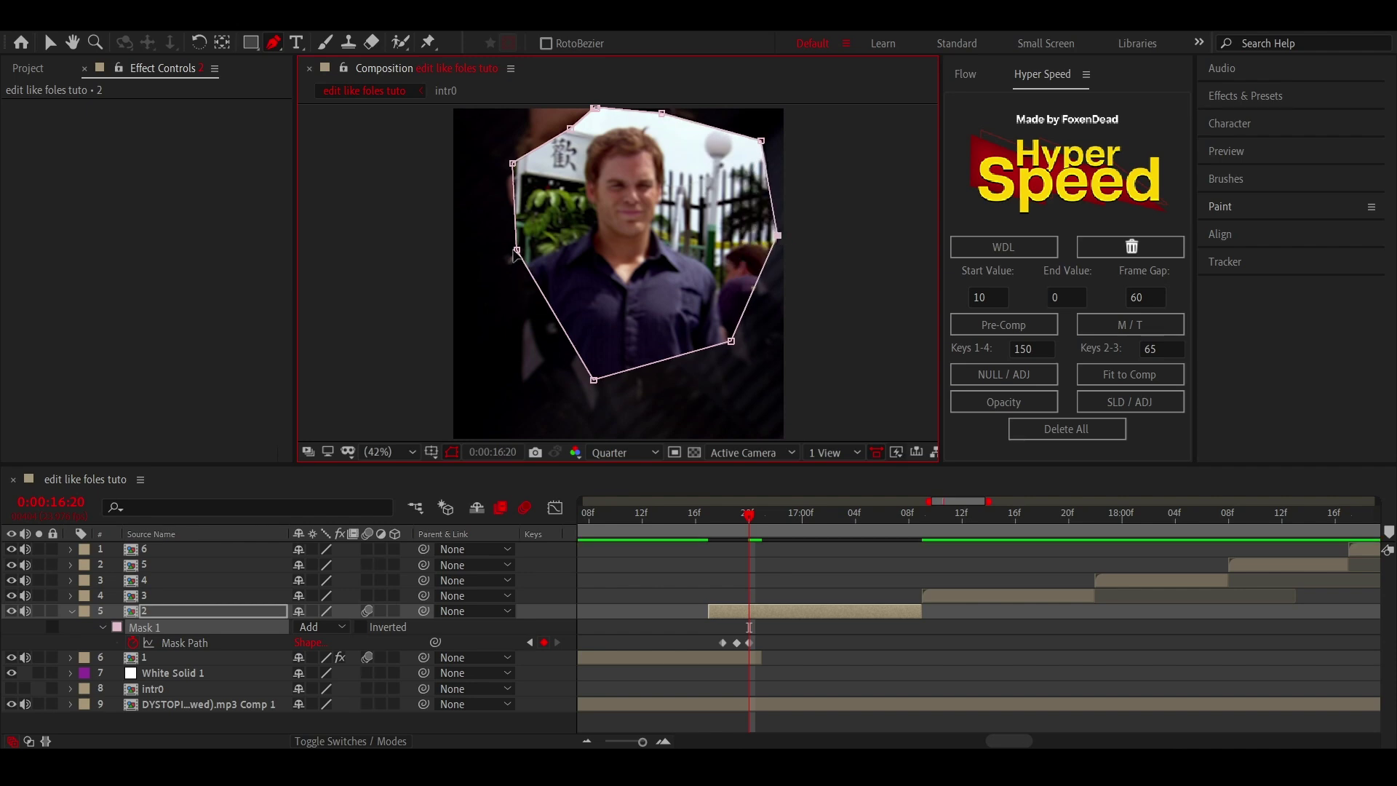
{"action": "left_click_drag", "start_coordinate": [515, 251], "coordinate": [452, 285]}
{"action": "mouse_move", "coordinate": [513, 163]}
{"action": "left_mouse_down"}
{"action": "mouse_move", "coordinate": [457, 147]}
{"action": "mouse_move", "coordinate": [476, 144]}
{"action": "left_mouse_up"}
{"action": "left_click_drag", "start_coordinate": [593, 380], "coordinate": [582, 421]}
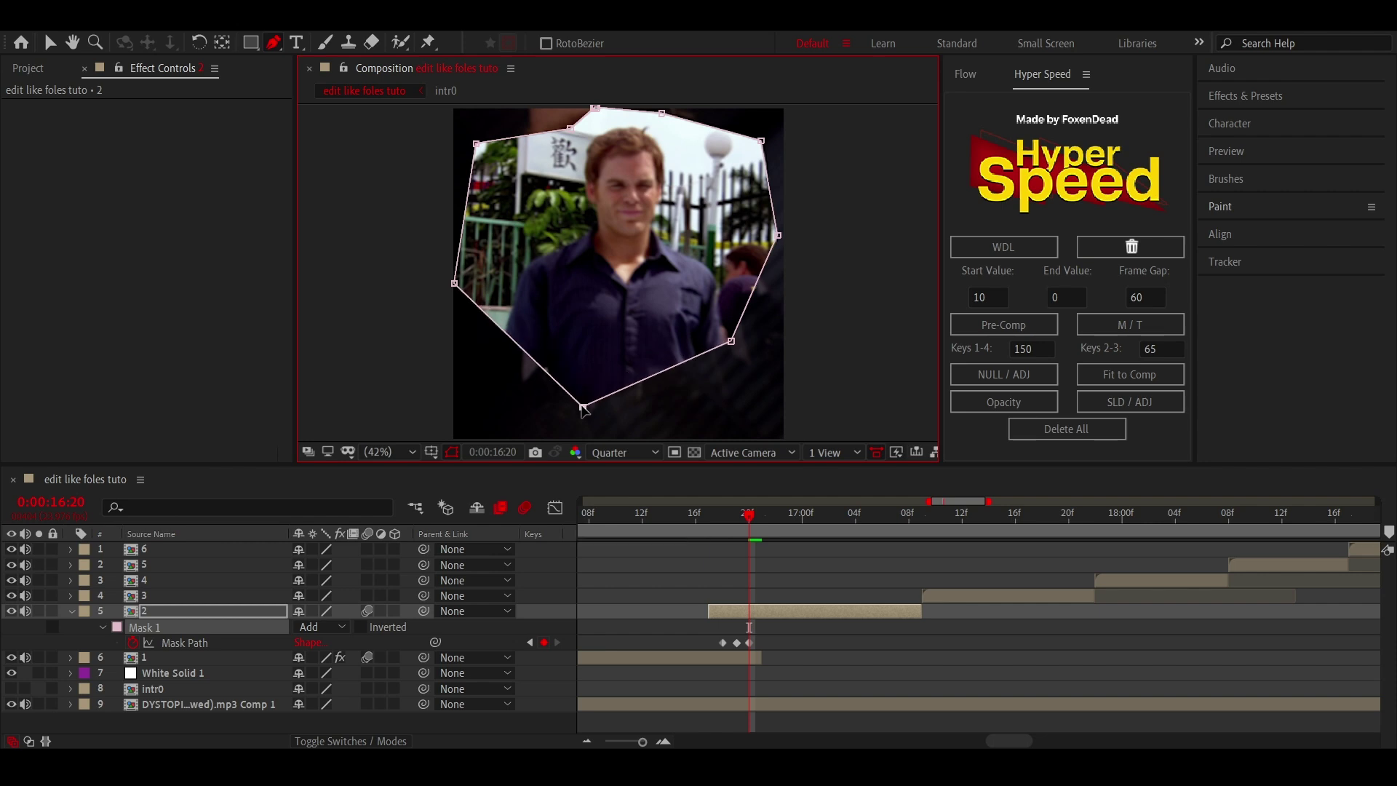
- At 16:21, spread the mask vertices across the frame and preview the mask transition
{"action": "left_click", "coordinate": [758, 532]}
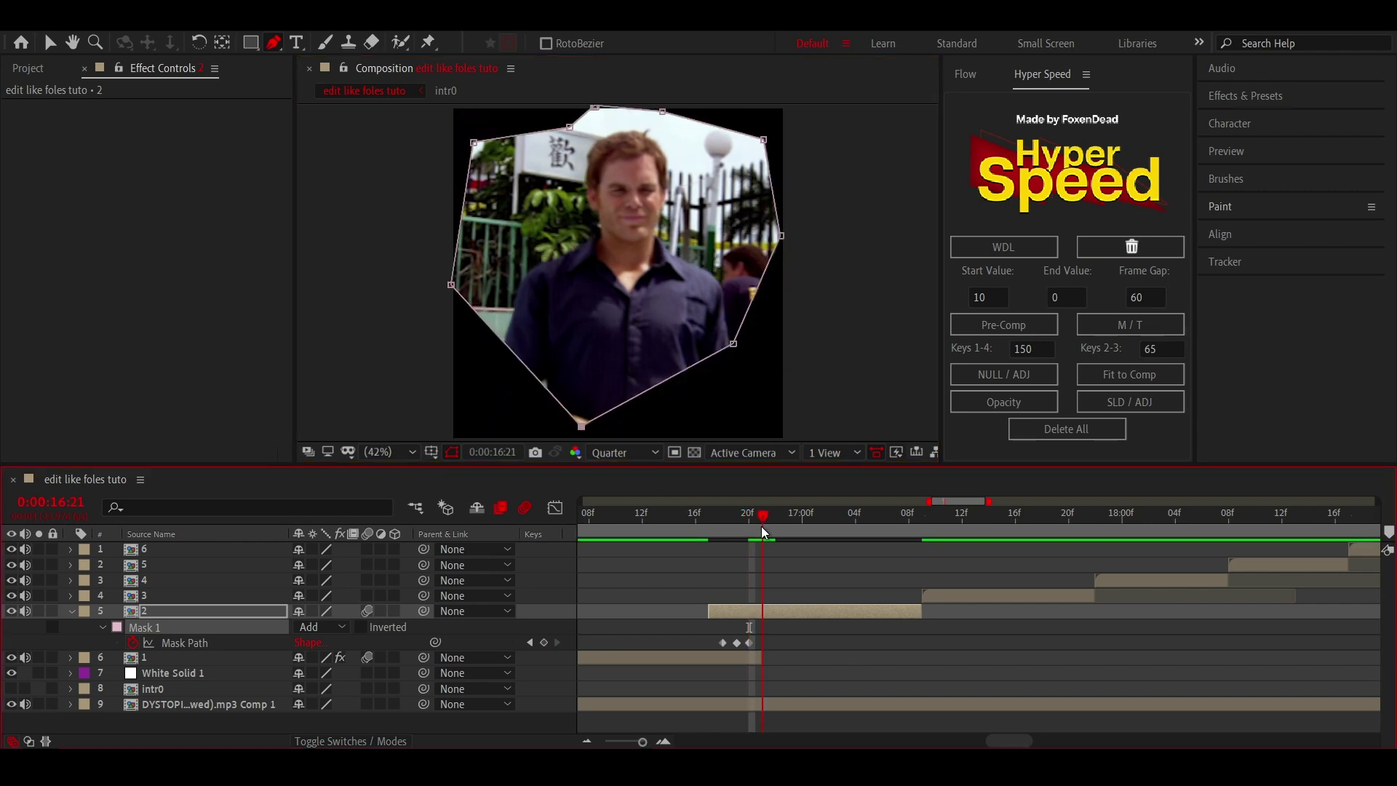
{"action": "left_click_drag", "start_coordinate": [580, 425], "coordinate": [533, 441]}
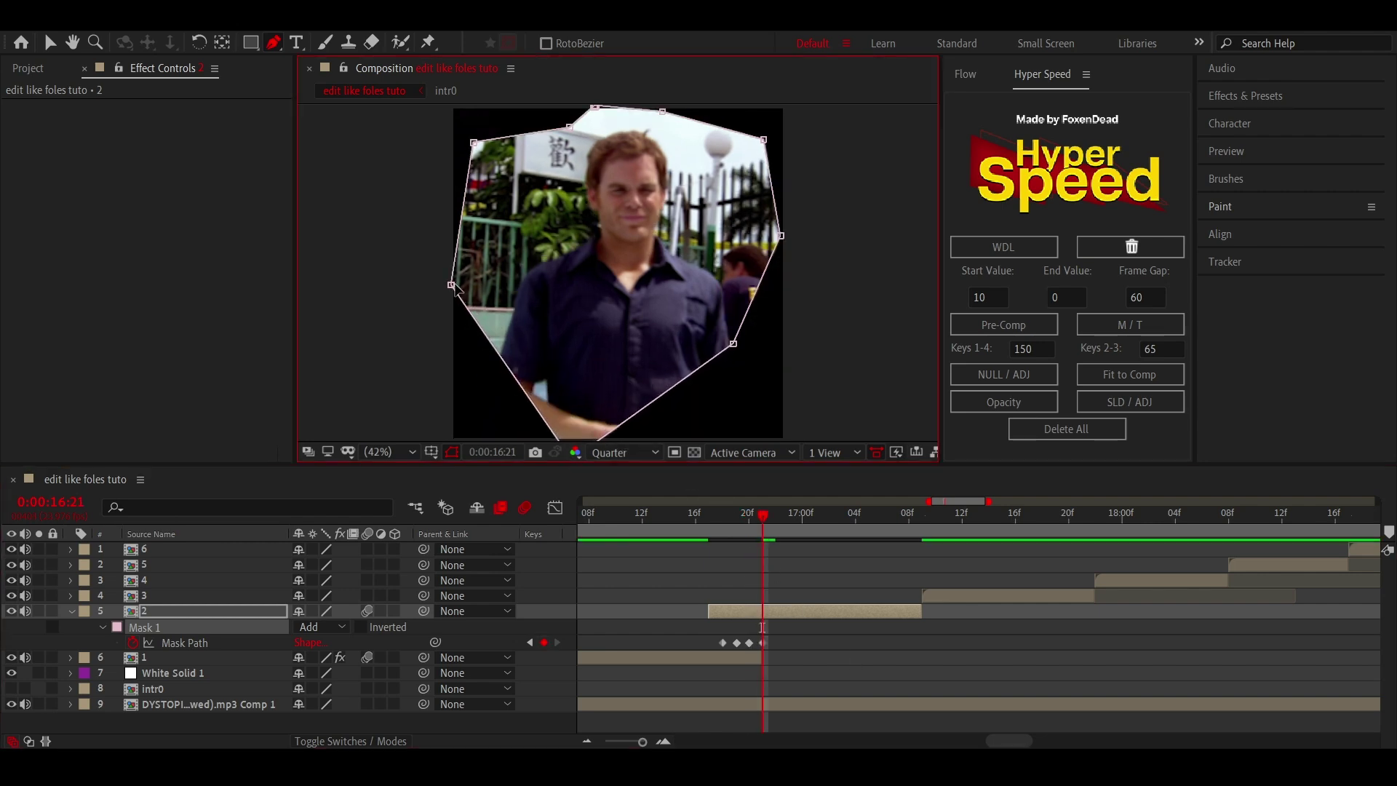
{"action": "mouse_move", "coordinate": [451, 285]}
{"action": "left_mouse_down"}
{"action": "mouse_move", "coordinate": [418, 386]}
{"action": "mouse_move", "coordinate": [432, 463]}
{"action": "left_mouse_up"}
{"action": "key", "text": "space"}
{"action": "left_click", "coordinate": [684, 537]}
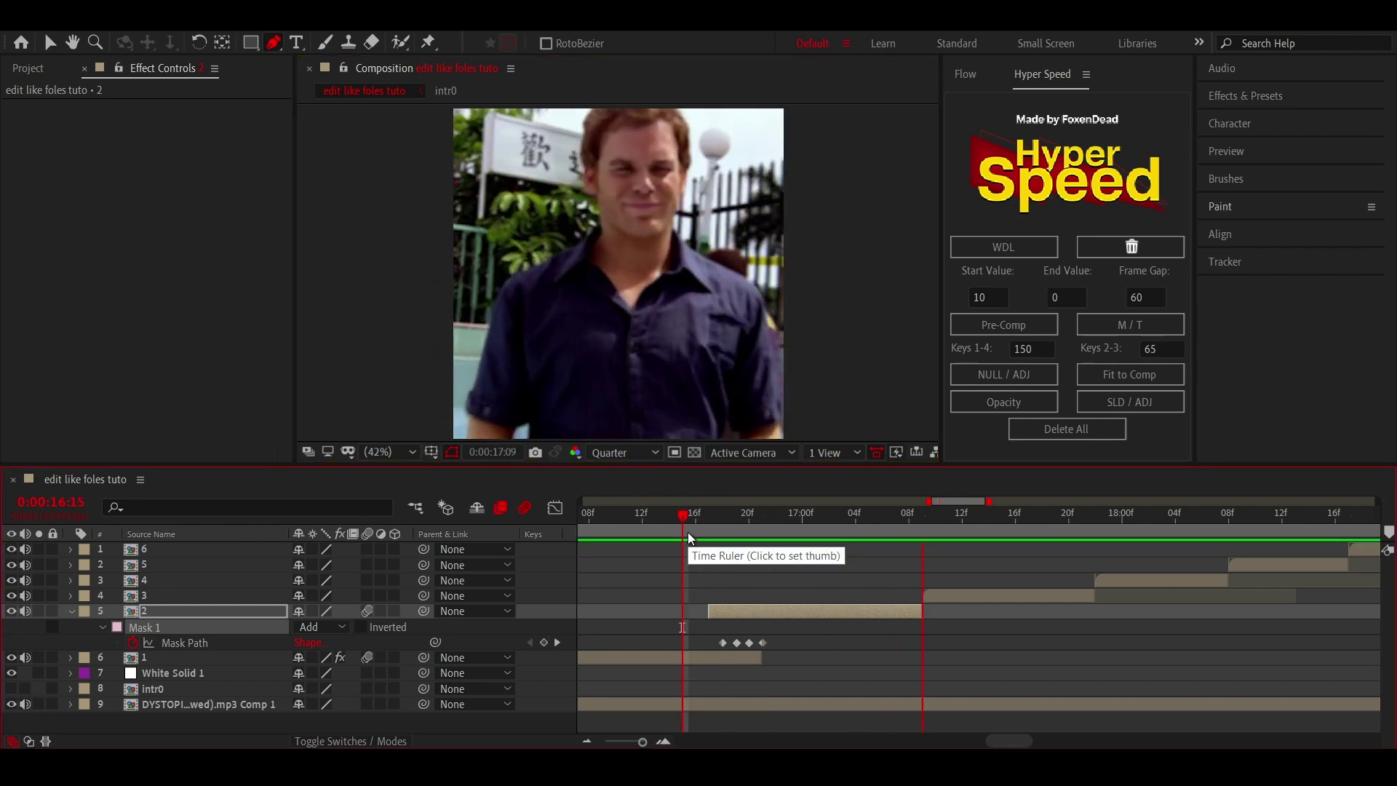
{"action": "key", "text": "space"}
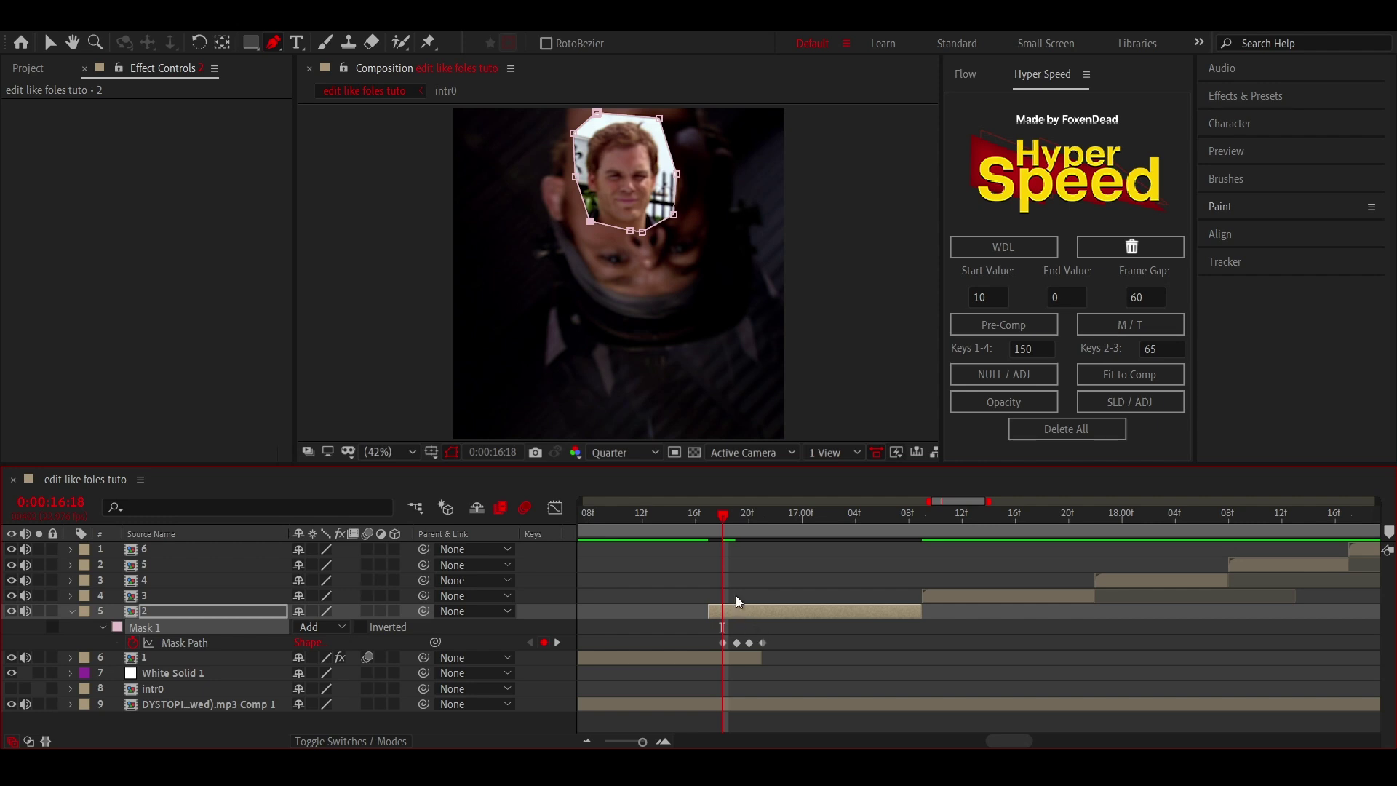
{"action": "left_click", "coordinate": [710, 543]}
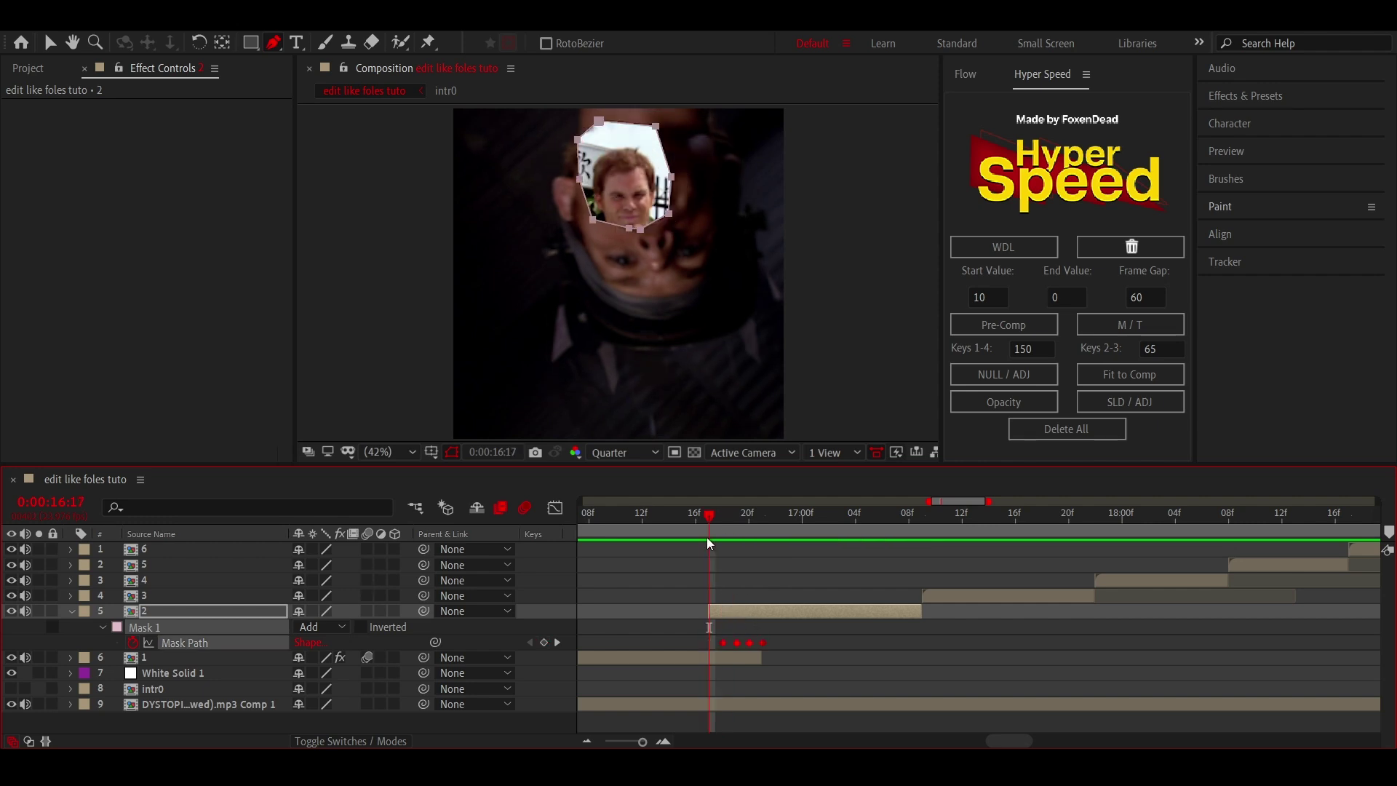
- Add four Opacity flicker keyframes to layer 2 and review them around 16:17–16:20
{"action": "left_click", "coordinate": [1004, 403]}
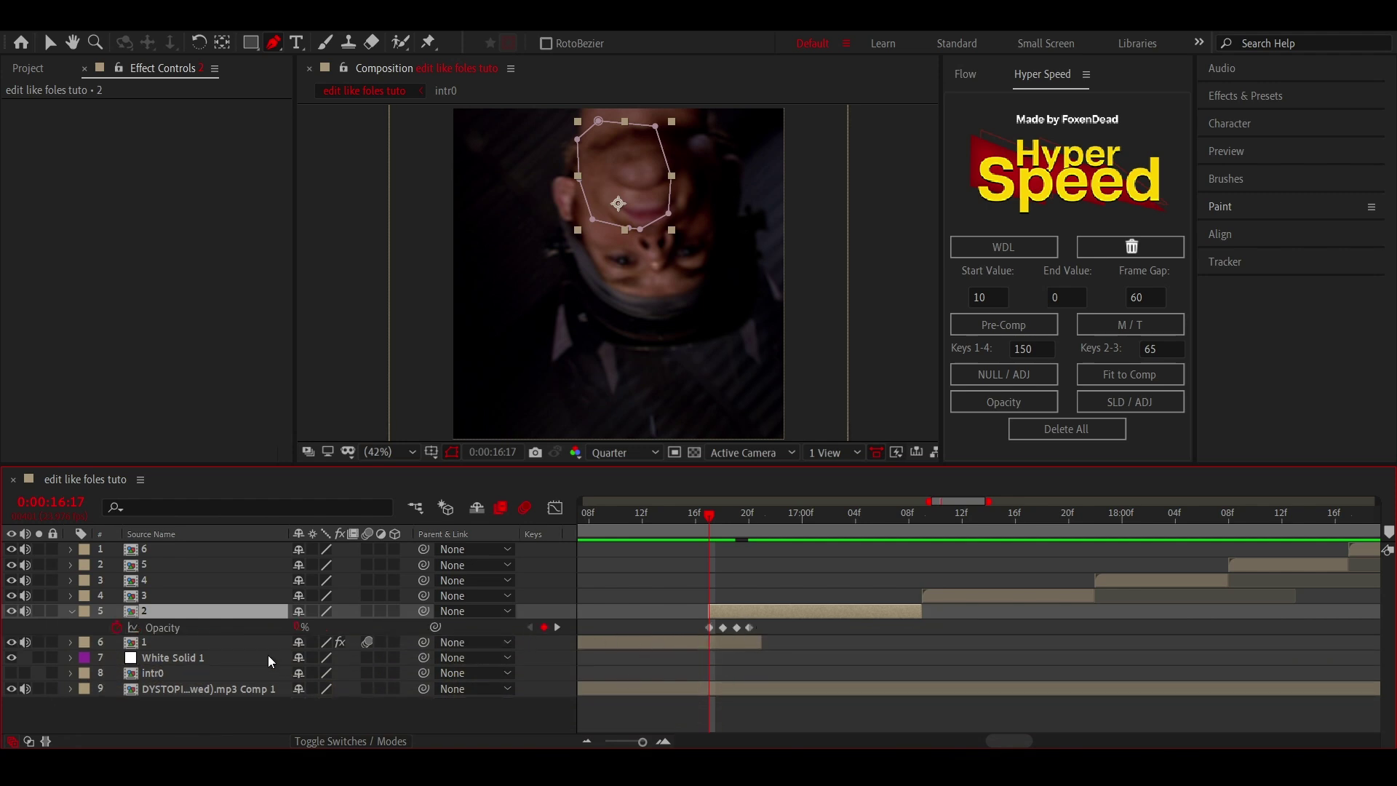
{"action": "key", "text": "Page_Down"}
{"action": "key", "text": "Page_Down"}
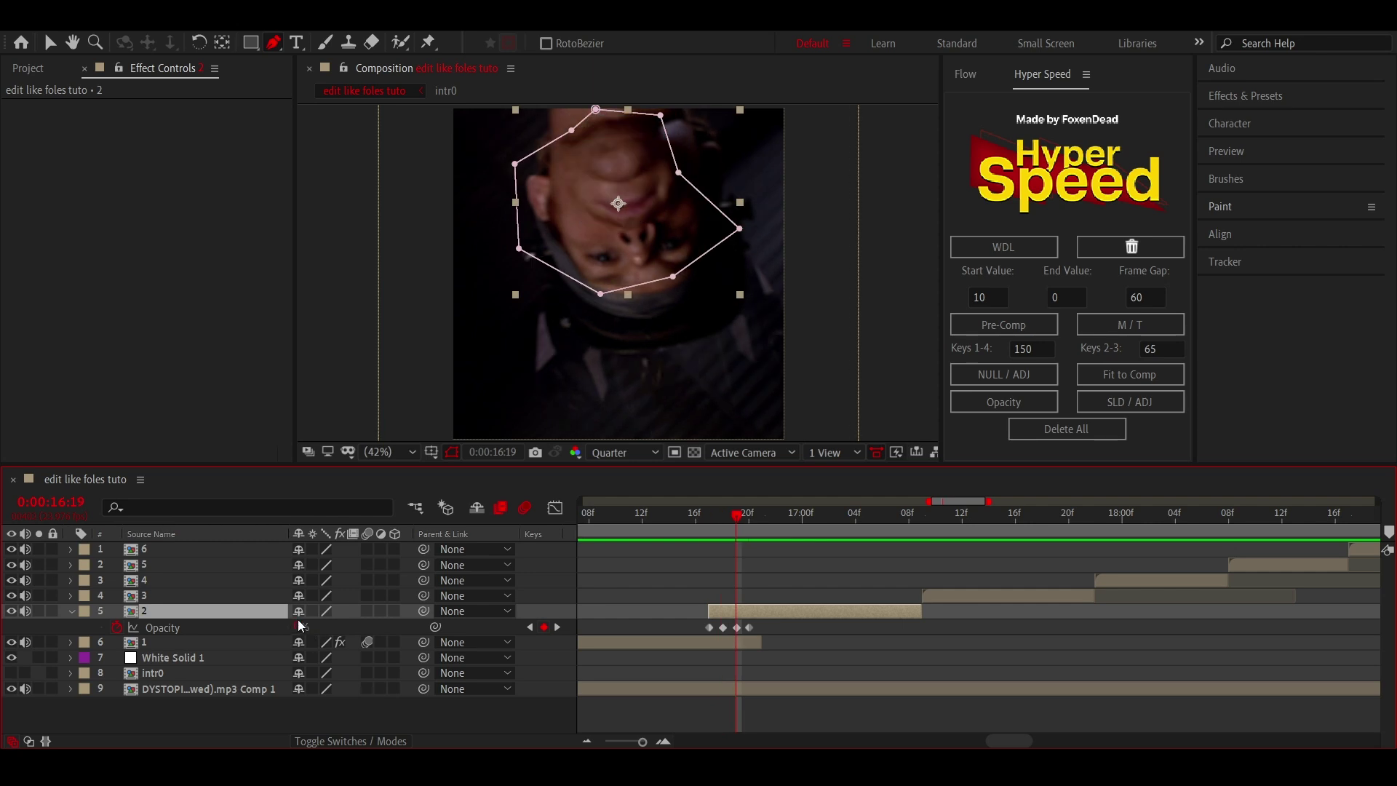
{"action": "key", "text": "Page_Down"}
{"action": "mouse_move", "coordinate": [723, 533]}
{"action": "left_mouse_down"}
{"action": "mouse_move", "coordinate": [657, 534]}
{"action": "mouse_move", "coordinate": [682, 545]}
{"action": "mouse_move", "coordinate": [670, 550]}
{"action": "mouse_move", "coordinate": [710, 539]}
{"action": "left_mouse_up"}
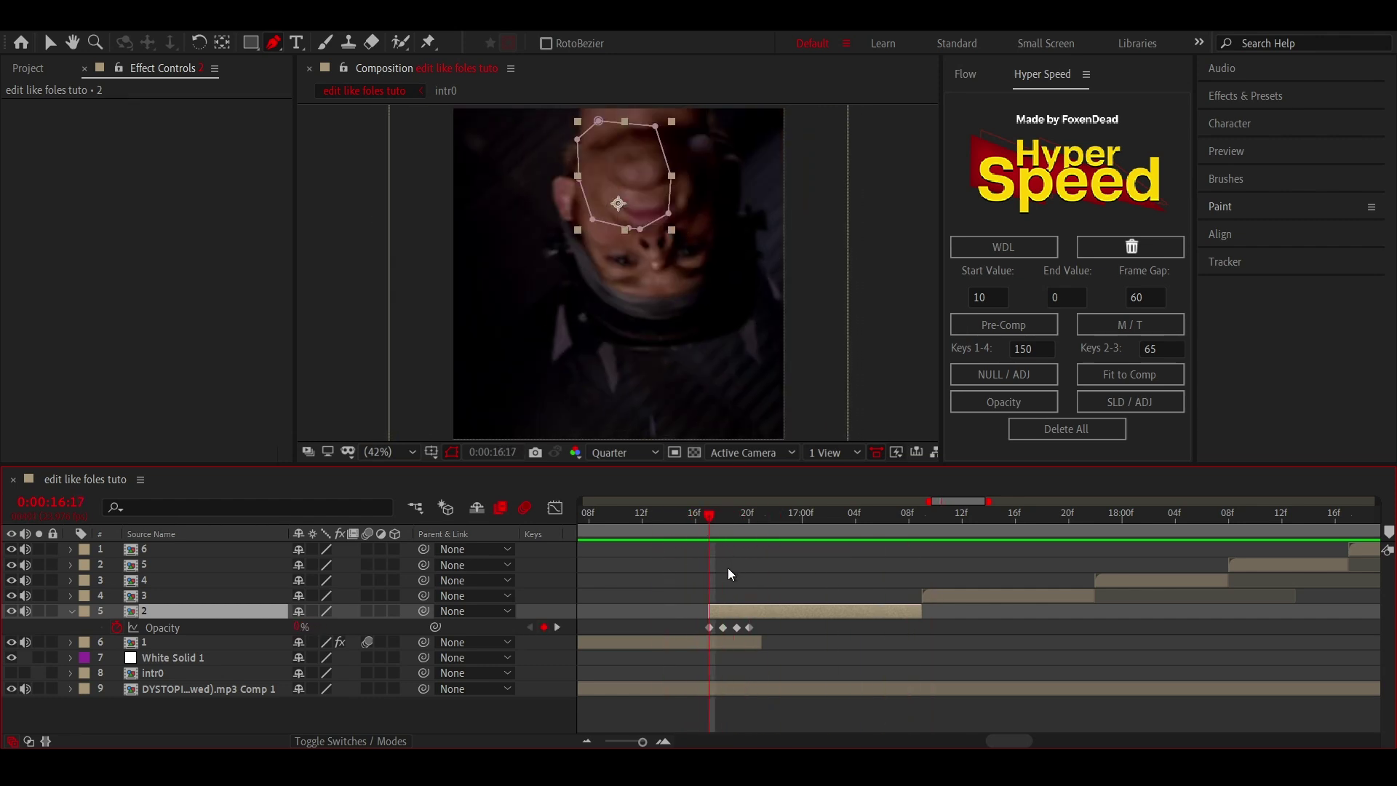
{"action": "left_click", "coordinate": [722, 538]}
{"action": "key", "text": "u"}
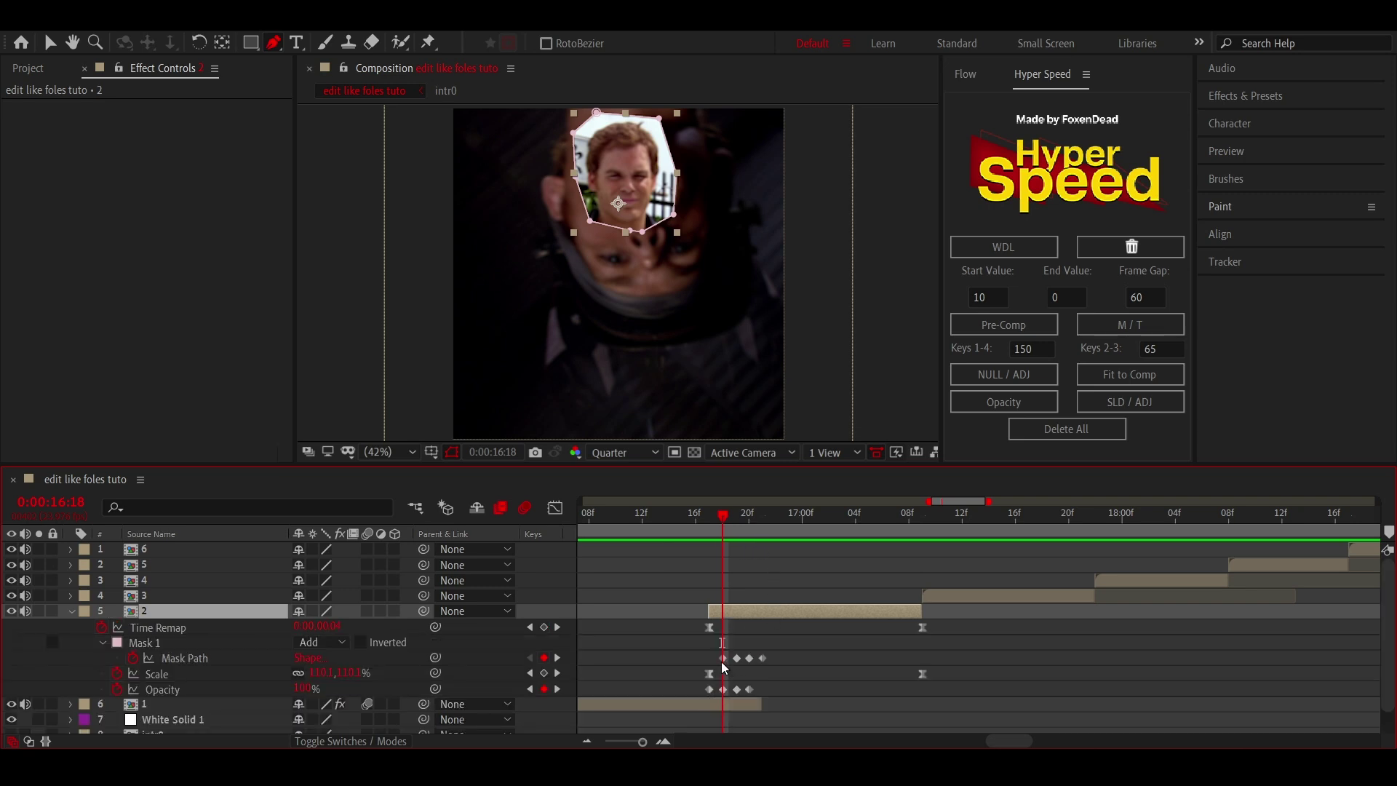
- Apply Radial Blur to layer 2 with Amount 20 and its centre on the face
{"action": "key", "text": "ctrl+space"}
{"action": "type", "text": "rad"}
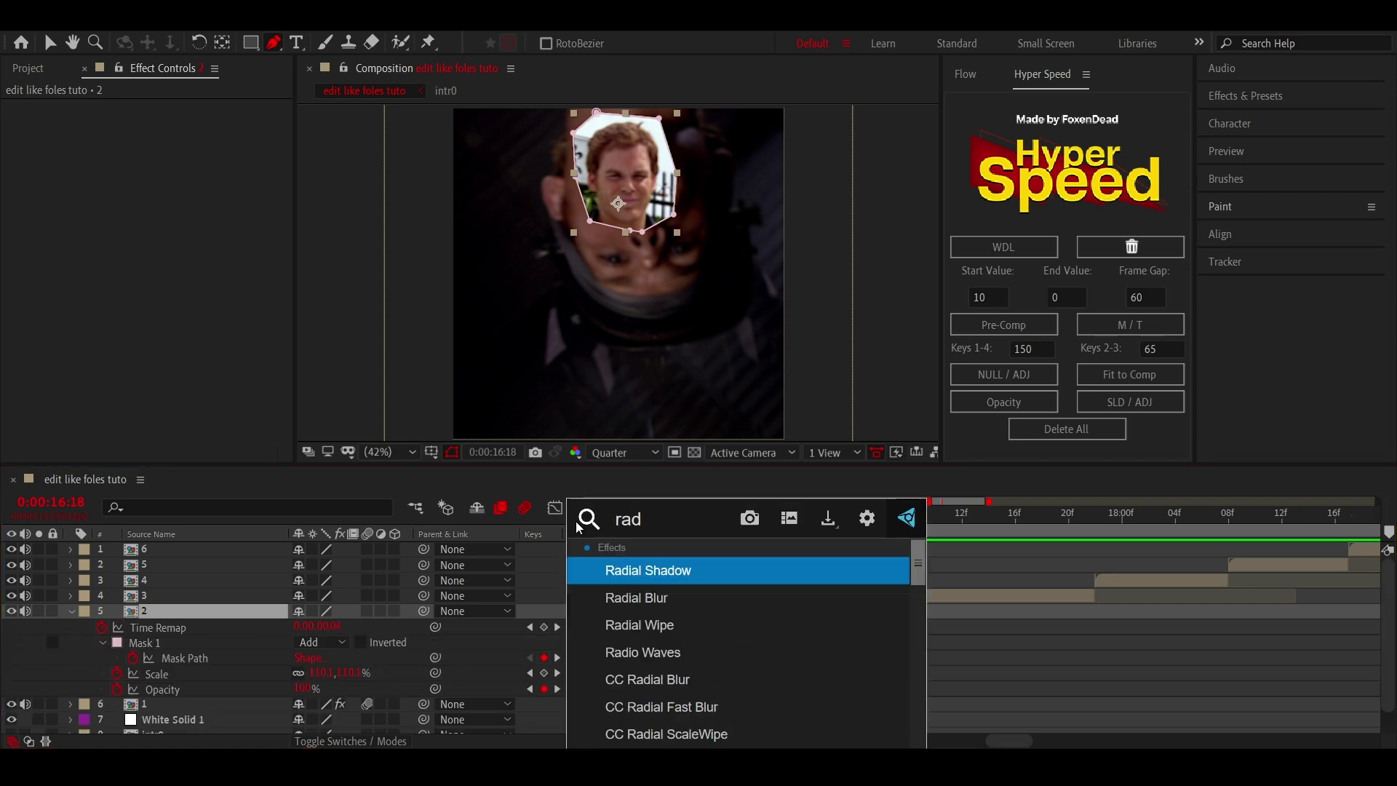
{"action": "type", "text": "i"}
{"action": "left_click", "coordinate": [632, 600]}
{"action": "type", "text": "20"}
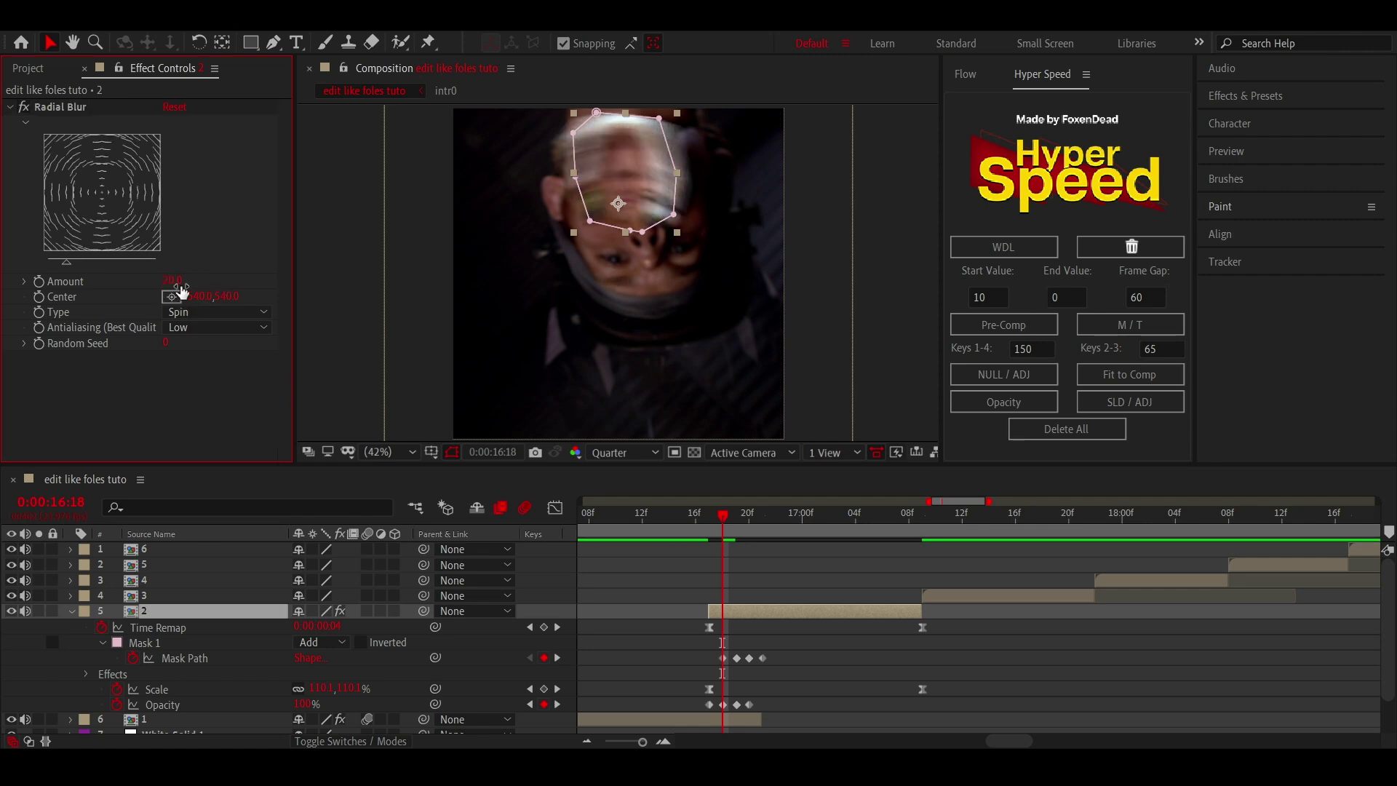
{"action": "left_click", "coordinate": [171, 296]}
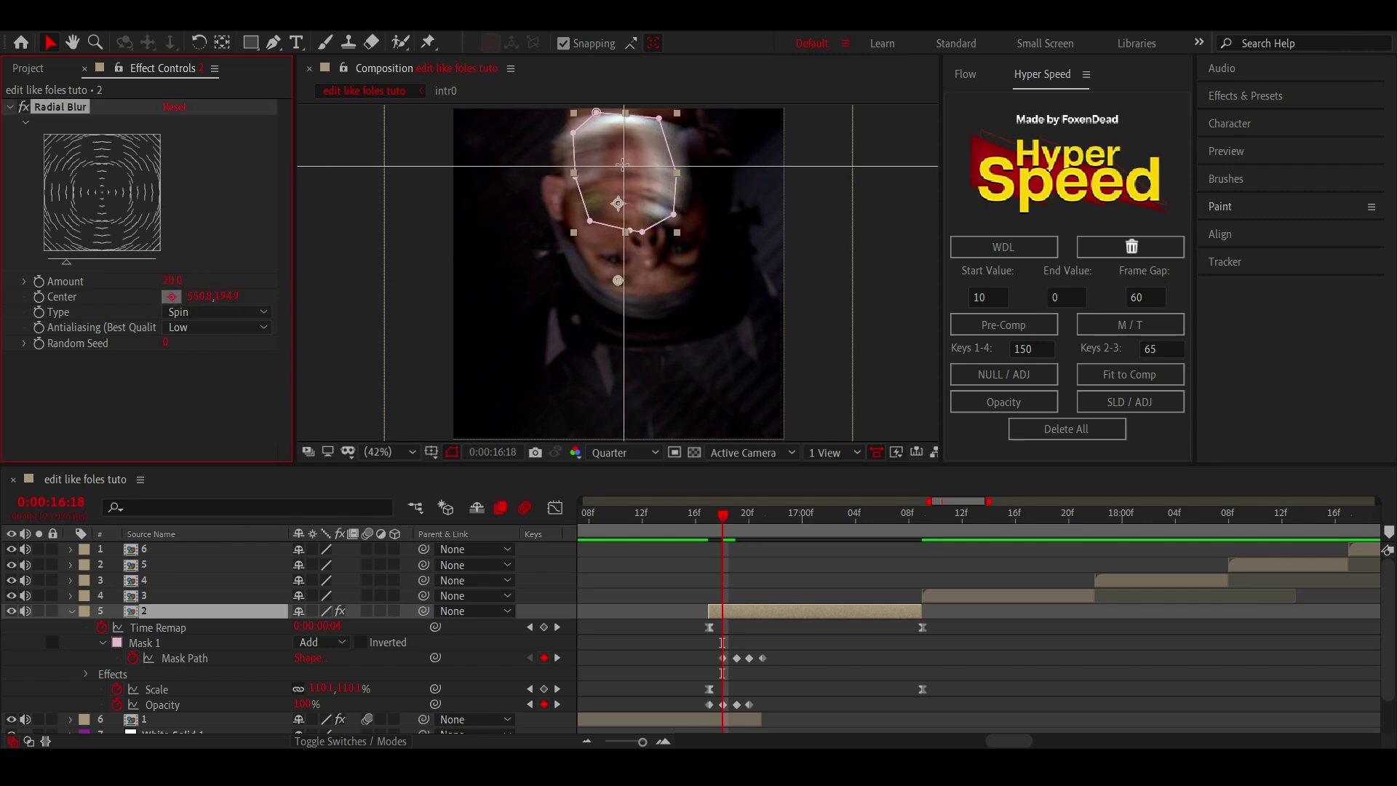
{"action": "left_click", "coordinate": [622, 151]}
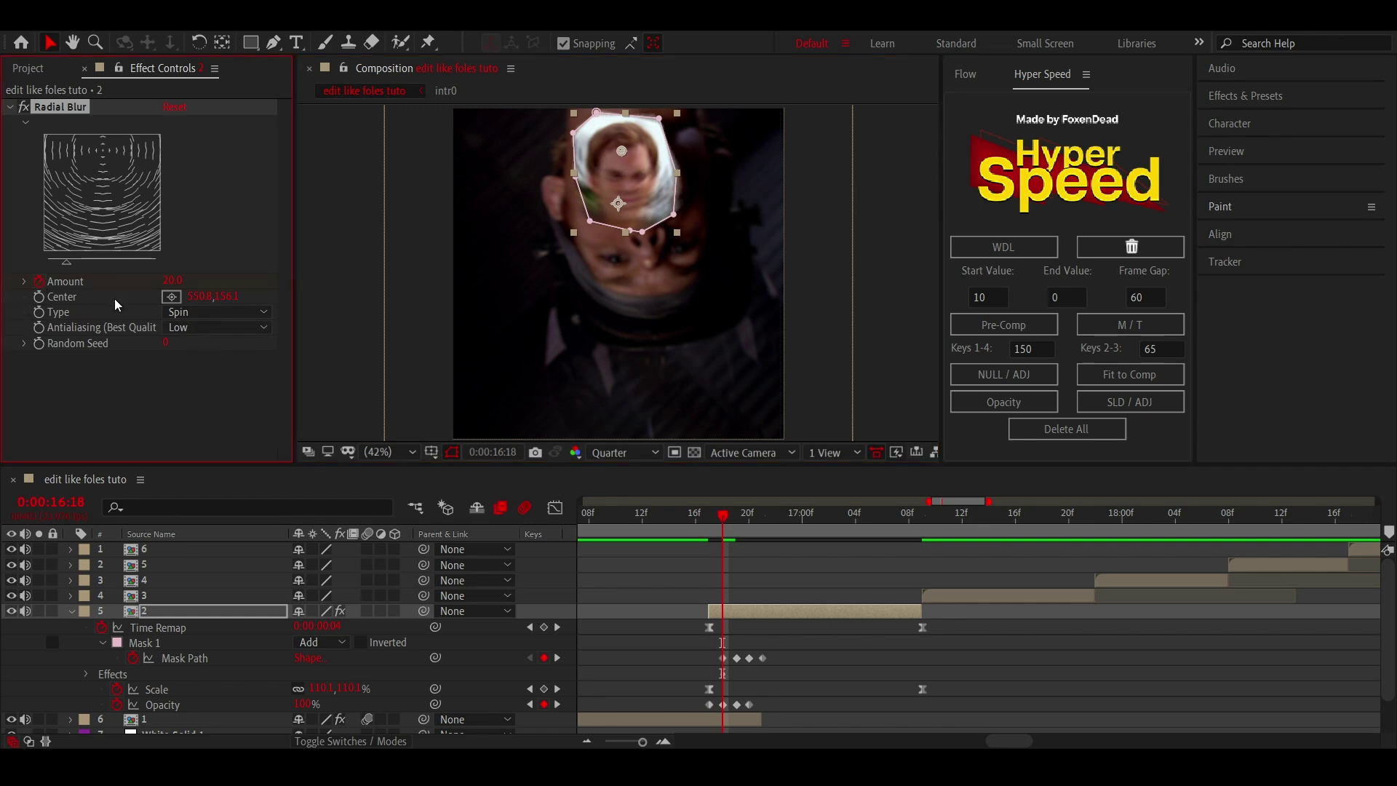
- Keyframe the Radial Blur Amount down to 0 at 16:22 and scrub back to review
{"action": "key", "text": "u"}
{"action": "key", "text": "u"}
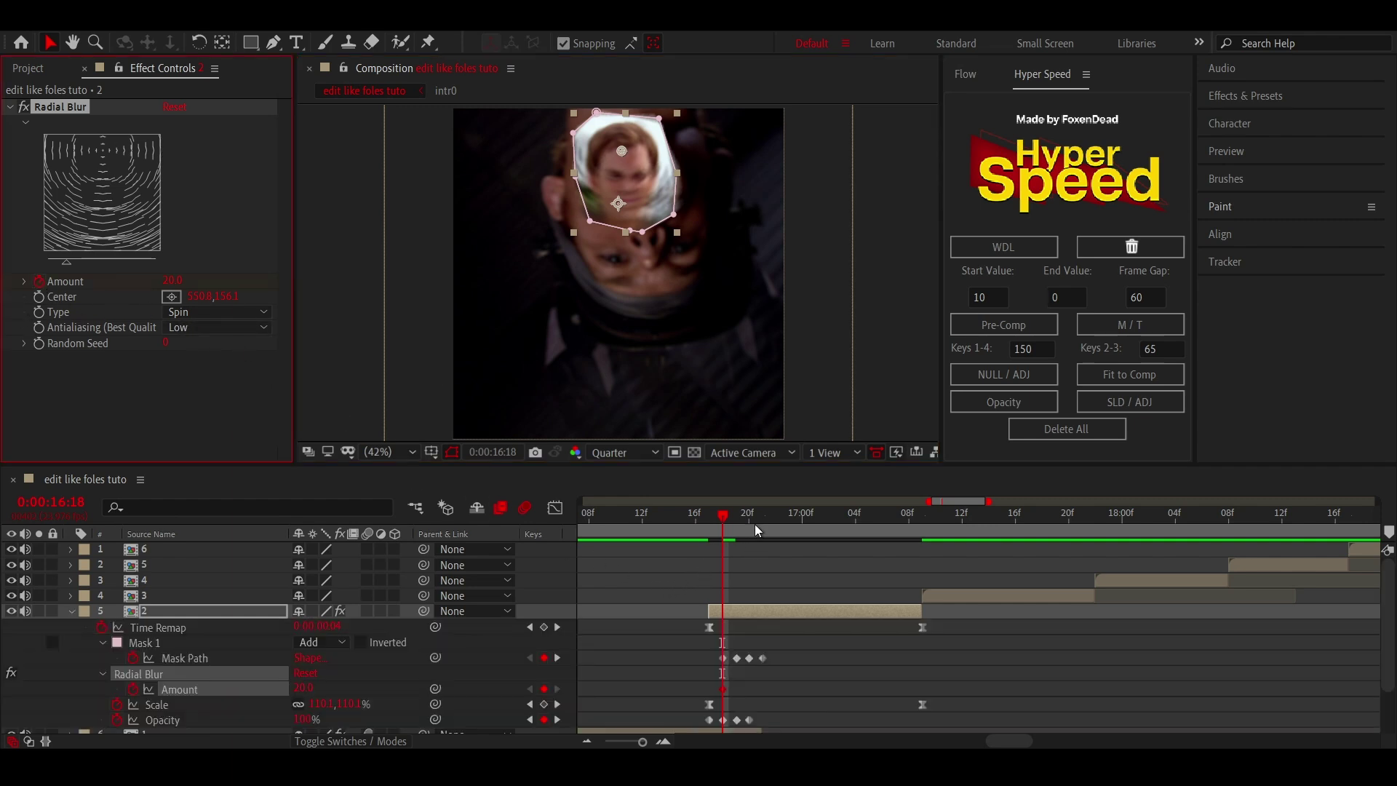
{"action": "left_click", "coordinate": [766, 514]}
{"action": "left_click_drag", "start_coordinate": [766, 514], "coordinate": [773, 514]}
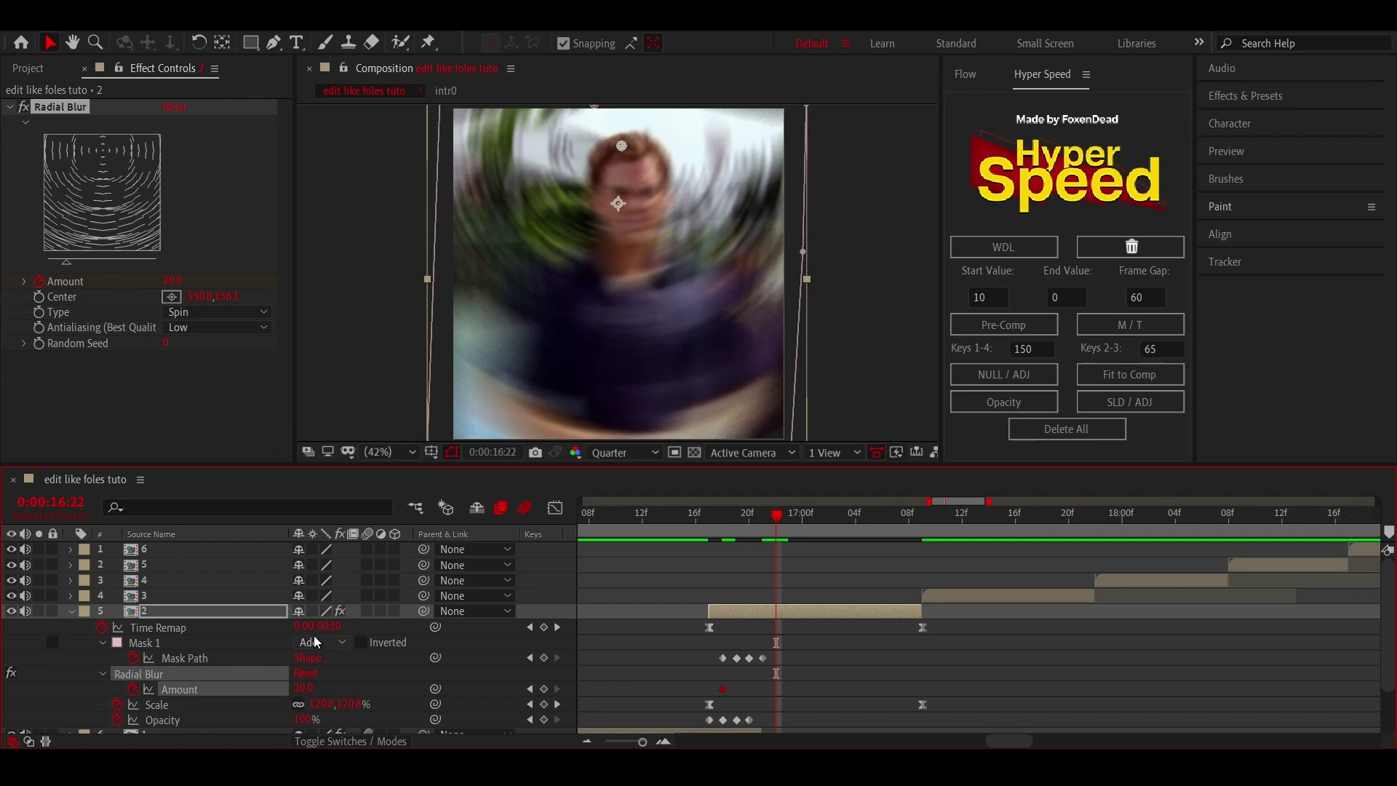
{"action": "left_click", "coordinate": [764, 651]}
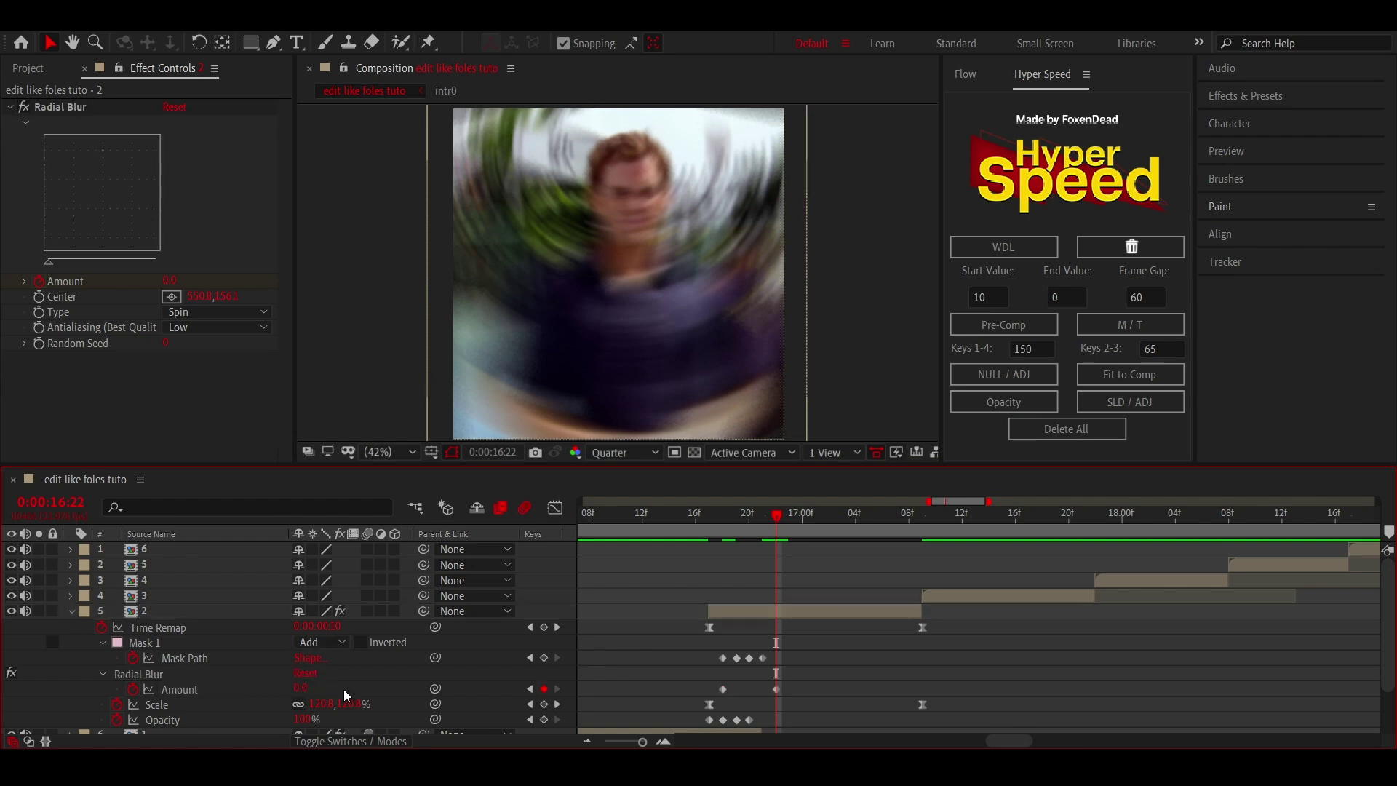
{"action": "mouse_move", "coordinate": [699, 538]}
{"action": "left_mouse_down"}
{"action": "mouse_move", "coordinate": [595, 531]}
{"action": "mouse_move", "coordinate": [737, 531]}
{"action": "left_mouse_up"}
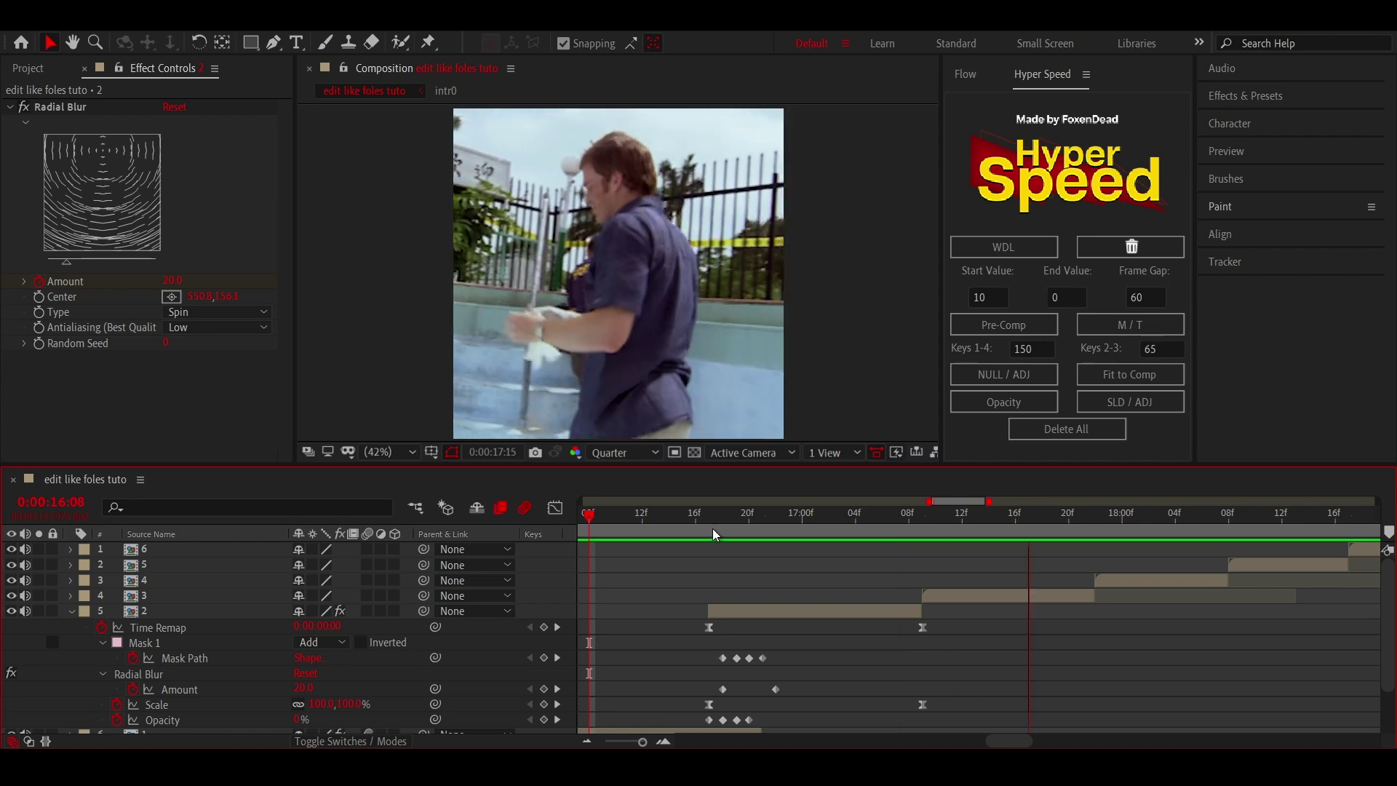
{"action": "scroll", "coordinate": [797, 645], "scroll_direction": "down", "scroll_amount": 3}
- Copy the S_Shake effect from layer 1 and paste it onto layer 2 at 16:20
{"action": "key", "text": "u"}
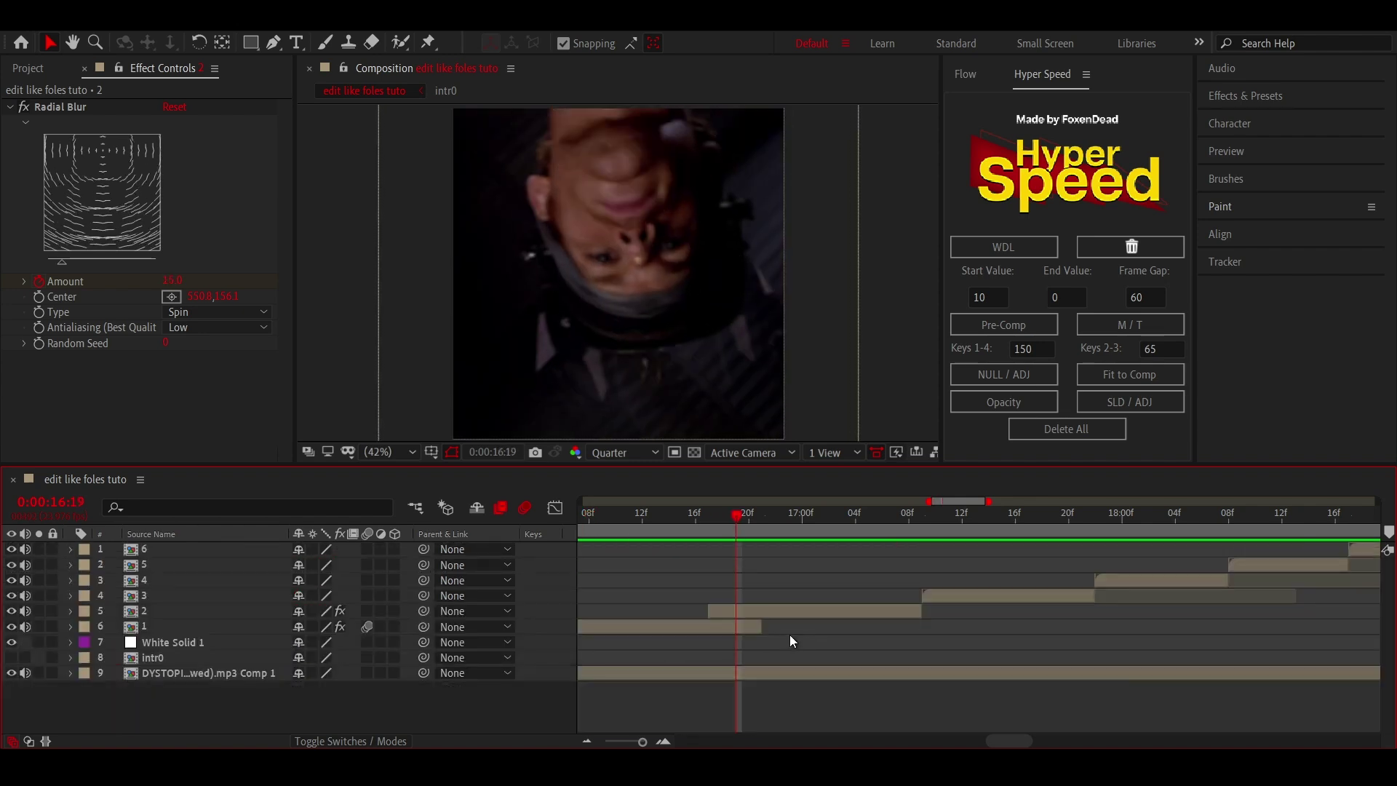
{"action": "left_click", "coordinate": [723, 626]}
{"action": "left_click", "coordinate": [72, 105]}
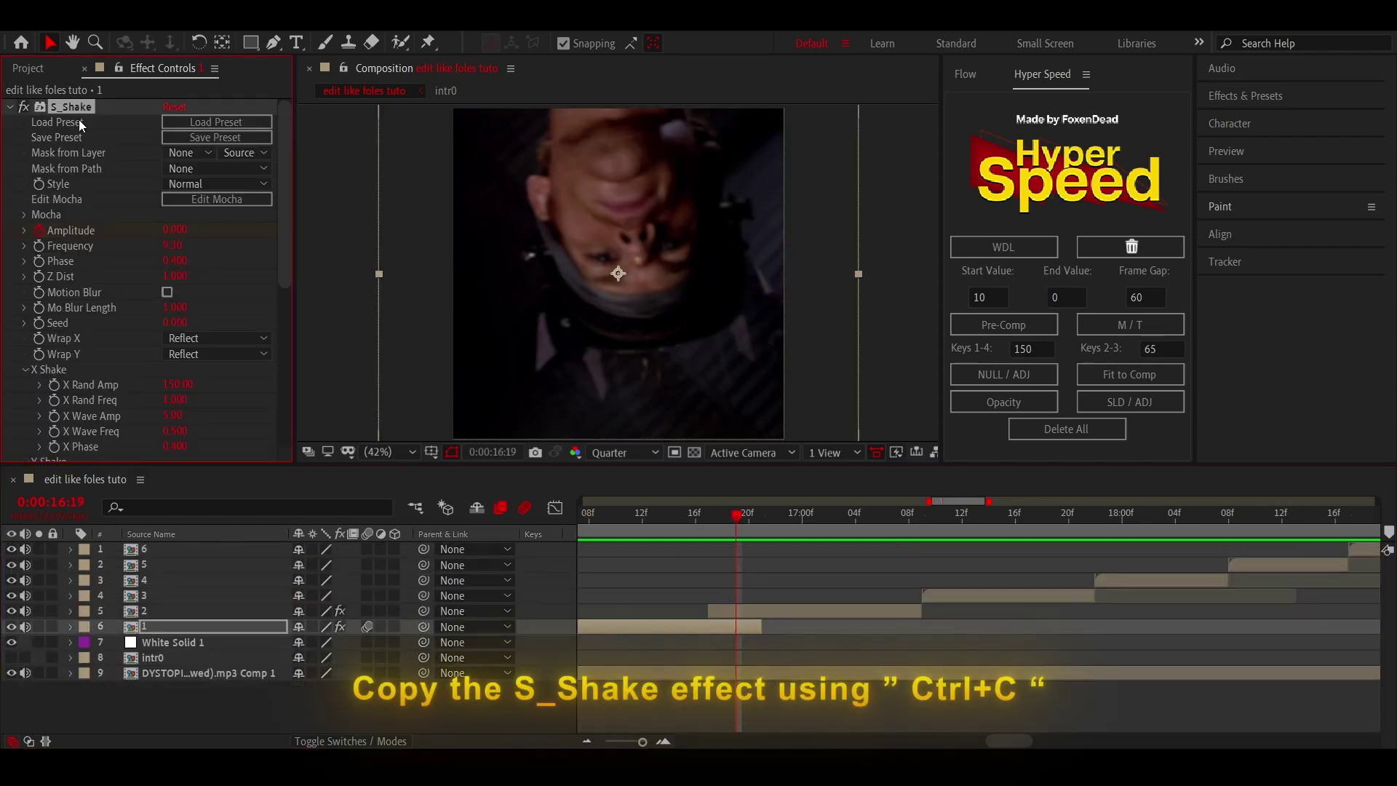
{"action": "left_click", "coordinate": [775, 618]}
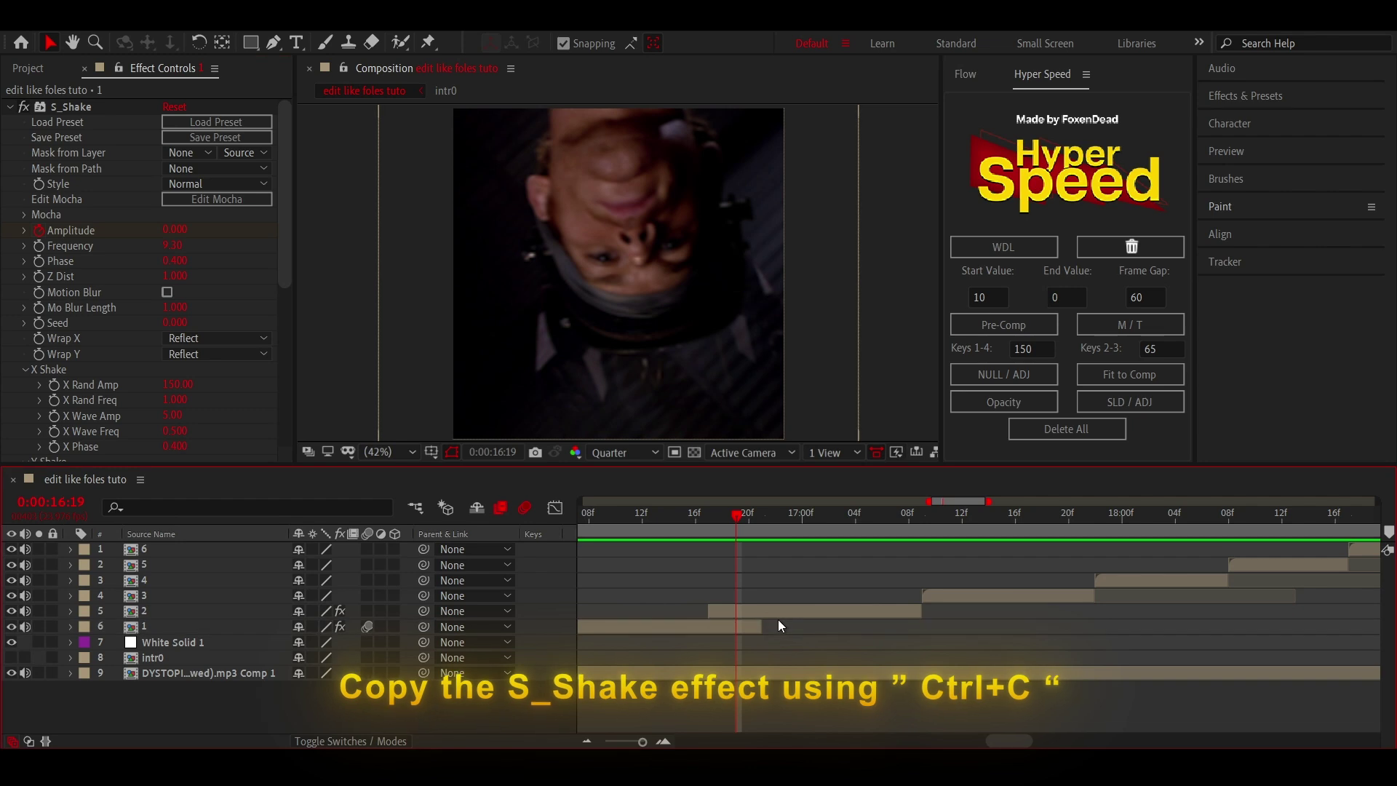
{"action": "left_click", "coordinate": [767, 613]}
{"action": "key", "text": "u"}
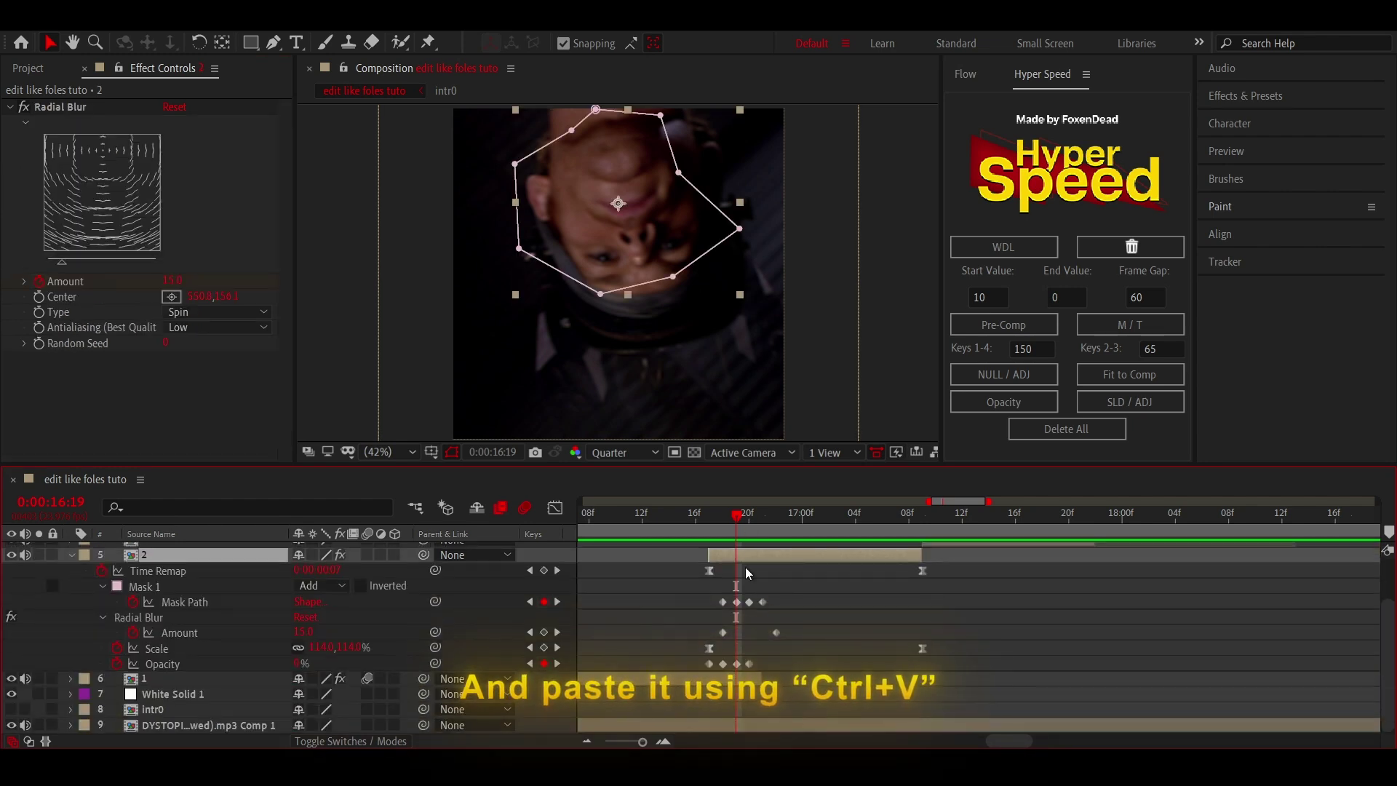
{"action": "left_click", "coordinate": [760, 525]}
{"action": "left_click_drag", "start_coordinate": [758, 529], "coordinate": [754, 532]}
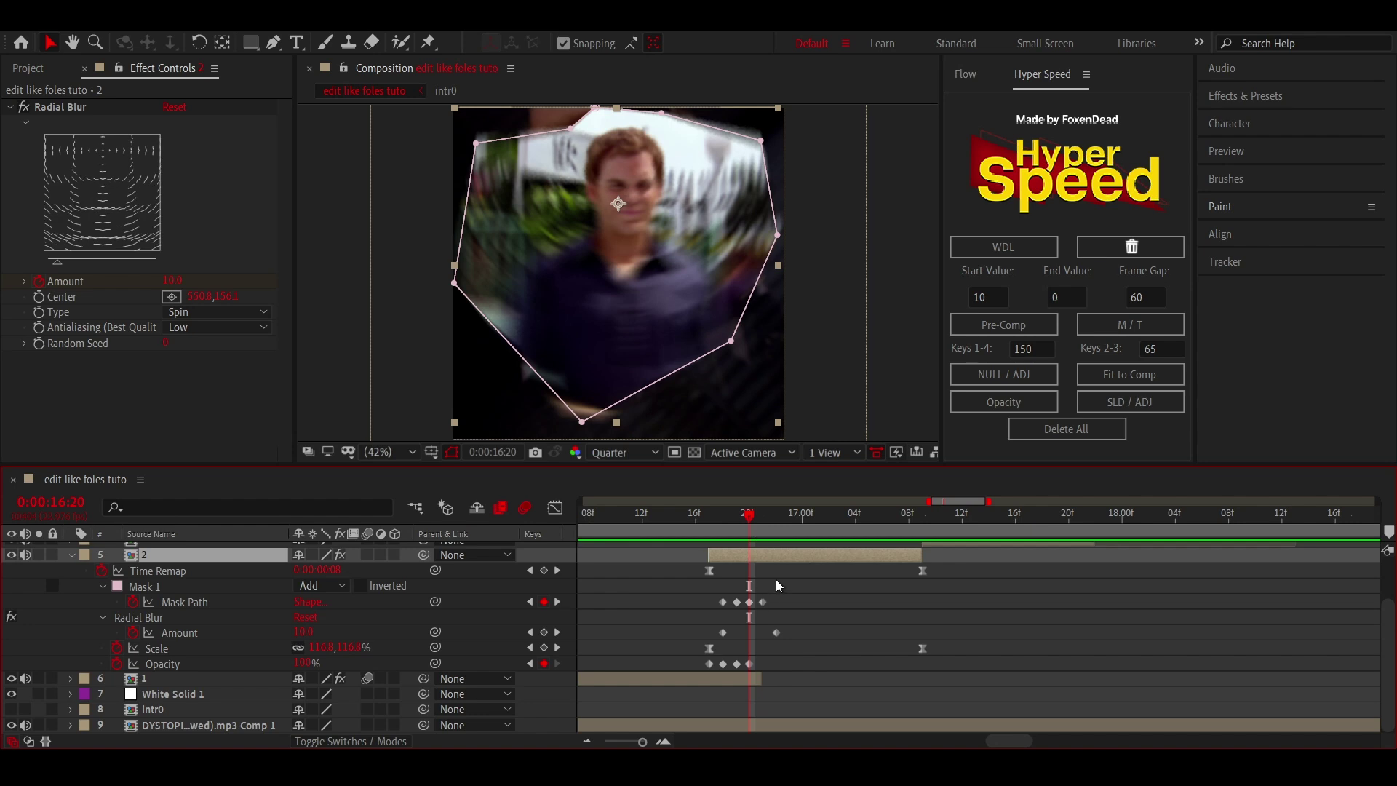
{"action": "key", "text": "ctrl+alt+shift+e"}
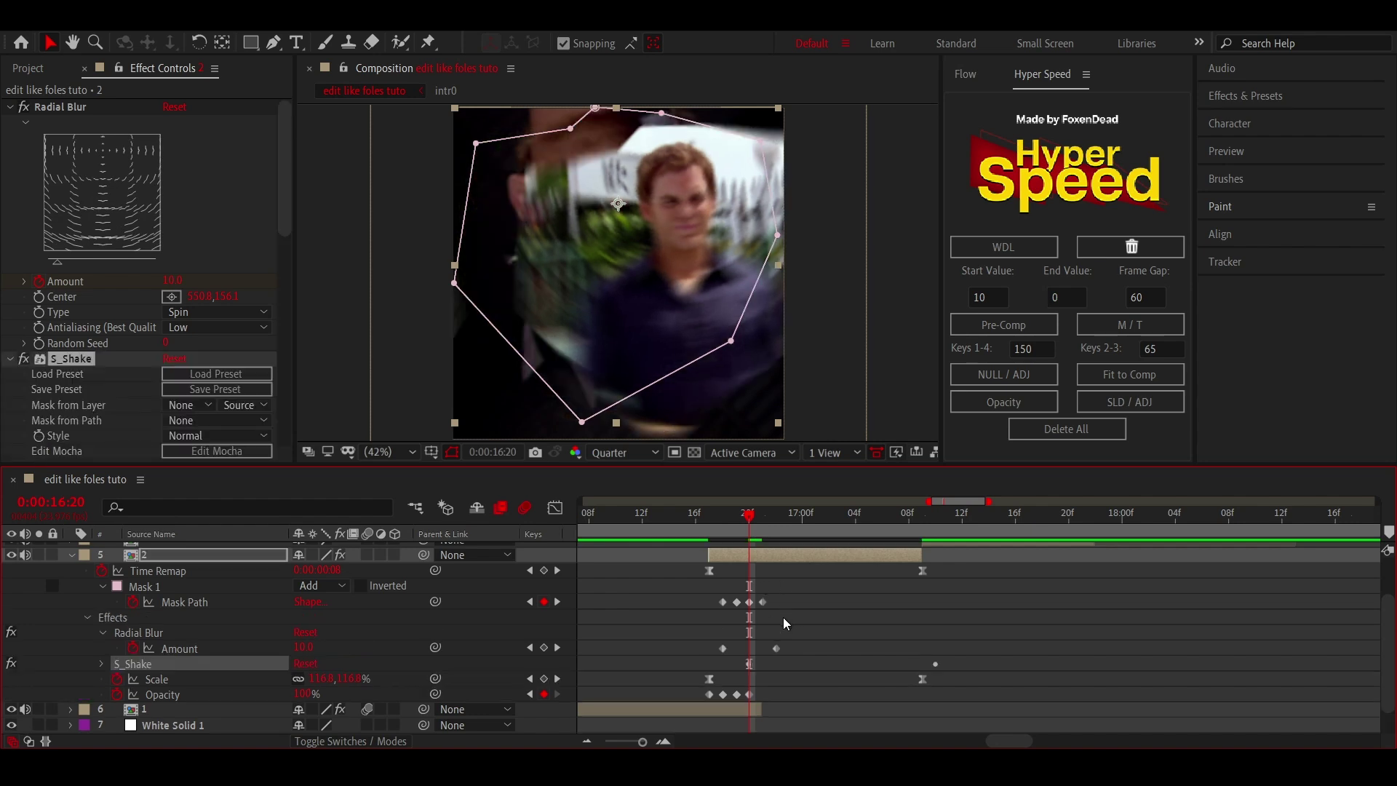
- Add an S_Shake Amplitude keyframe of 0 at 16:19 and check the shake
{"action": "key", "text": "u"}
{"action": "key", "text": "u"}
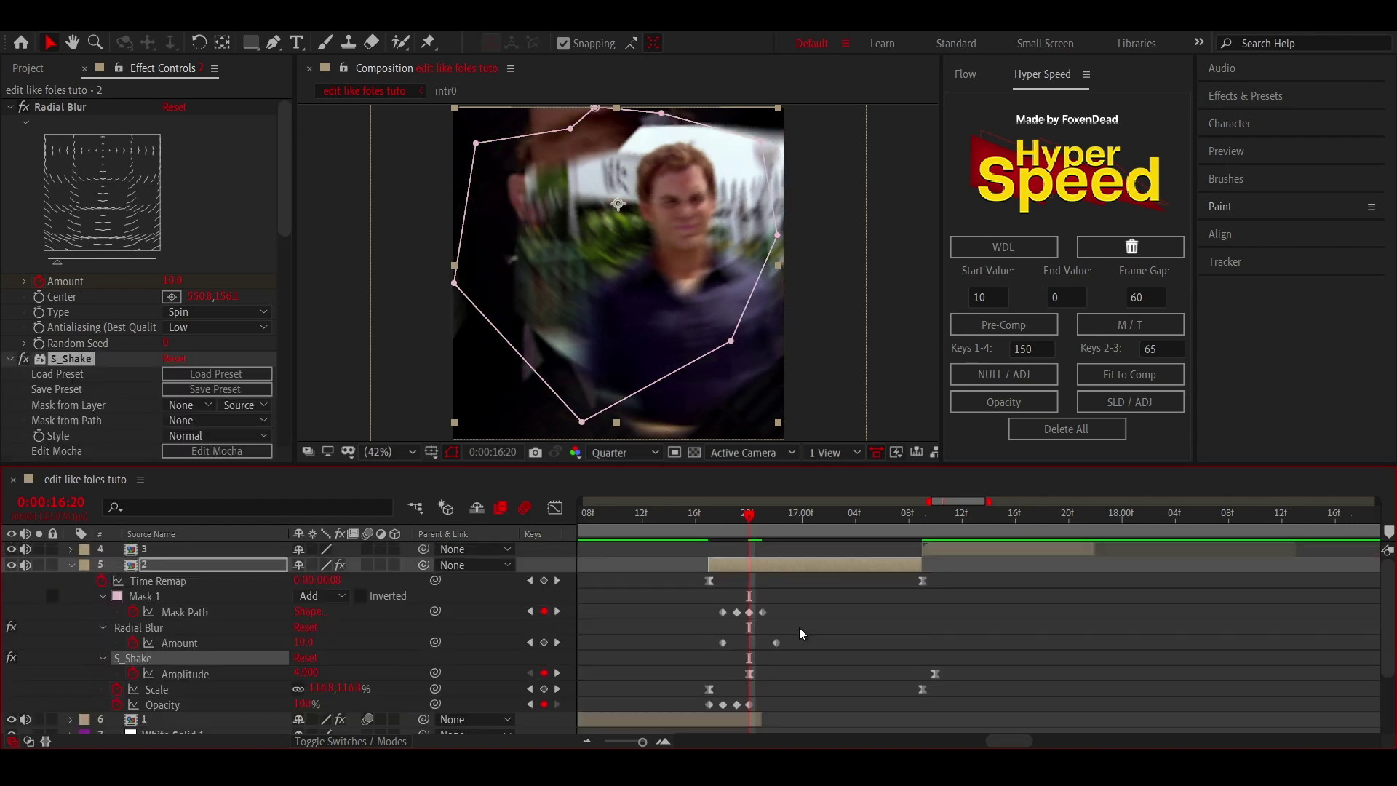
{"action": "scroll", "coordinate": [799, 627], "scroll_direction": "down", "scroll_amount": 1}
{"action": "left_click", "coordinate": [750, 633]}
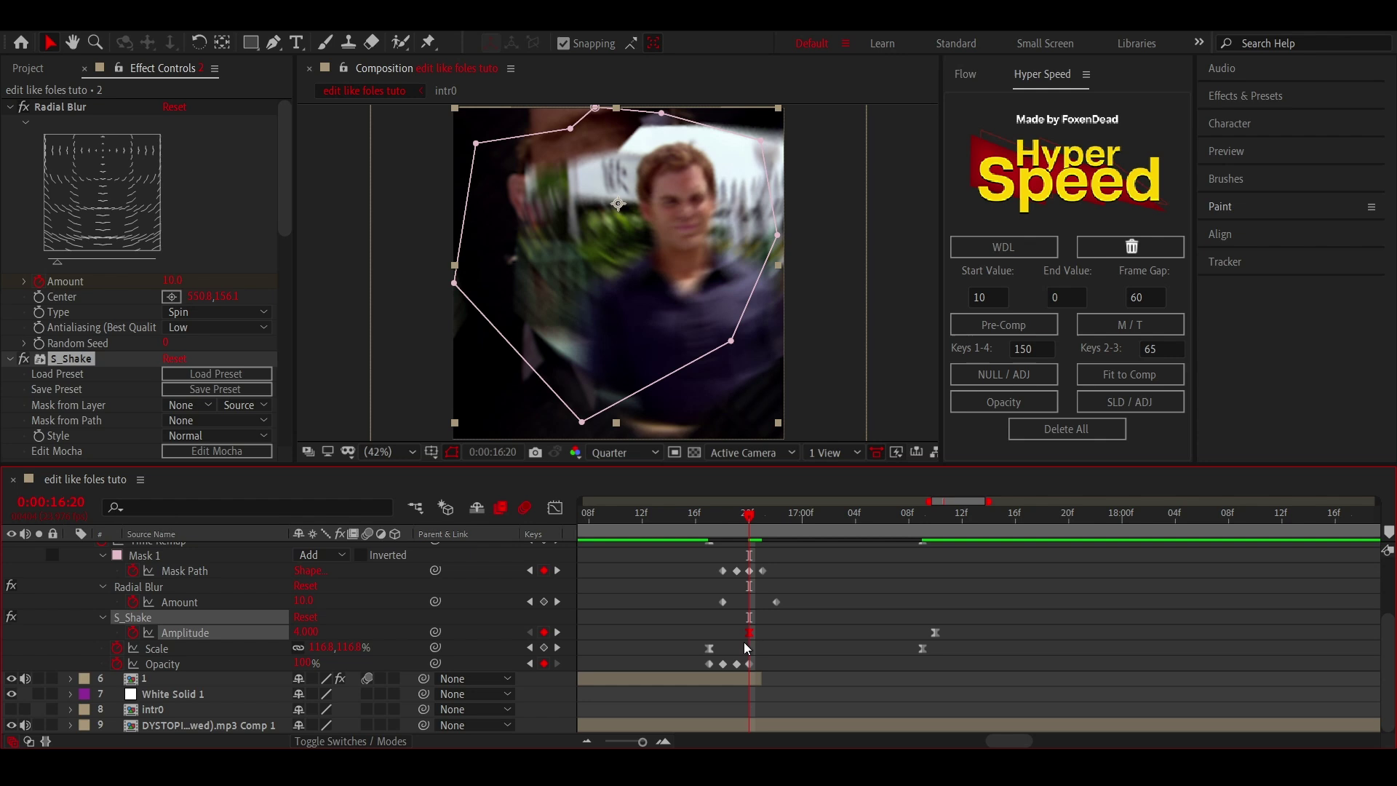
{"action": "left_click", "coordinate": [738, 527]}
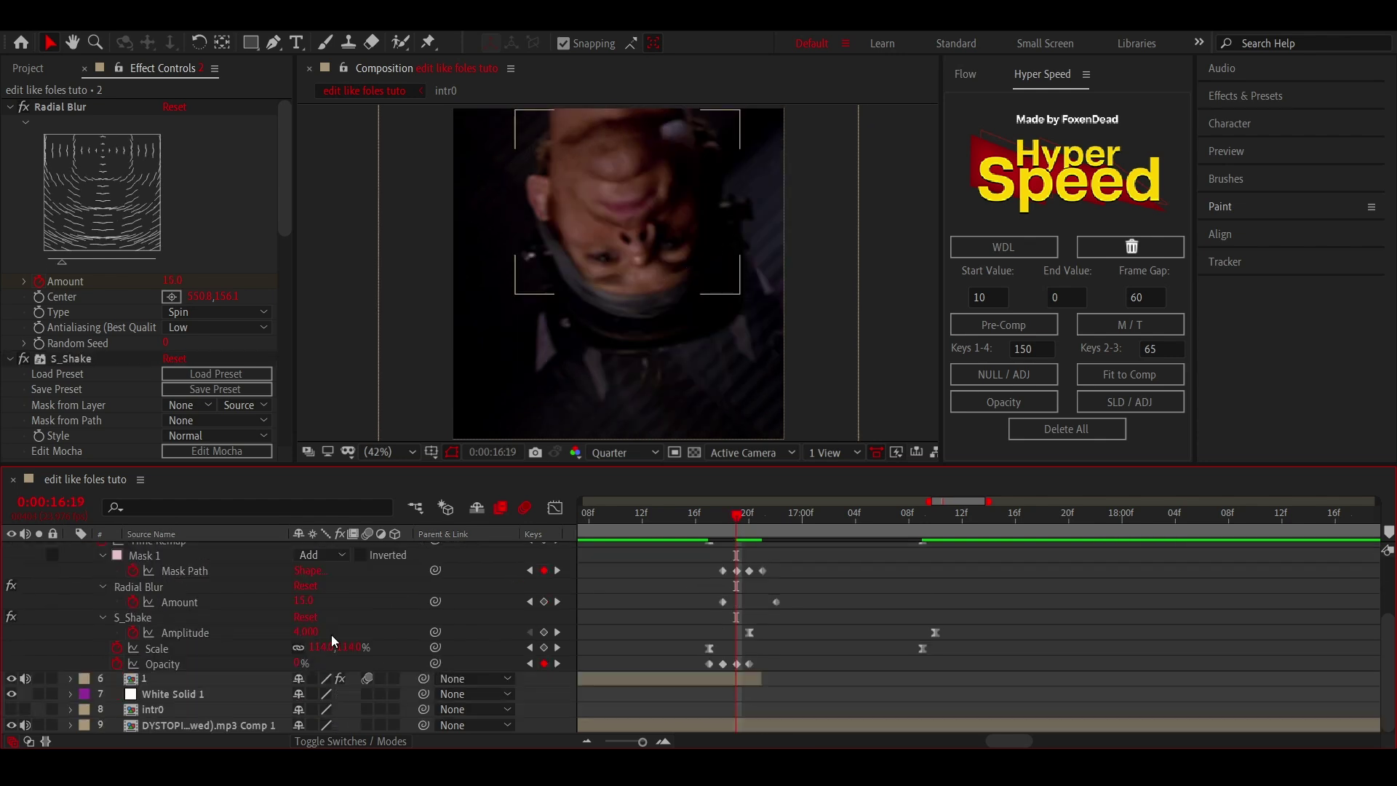
{"action": "type", "text": "0"}
{"action": "key", "text": "Return"}
{"action": "left_click", "coordinate": [692, 535]}
{"action": "key", "text": "space"}
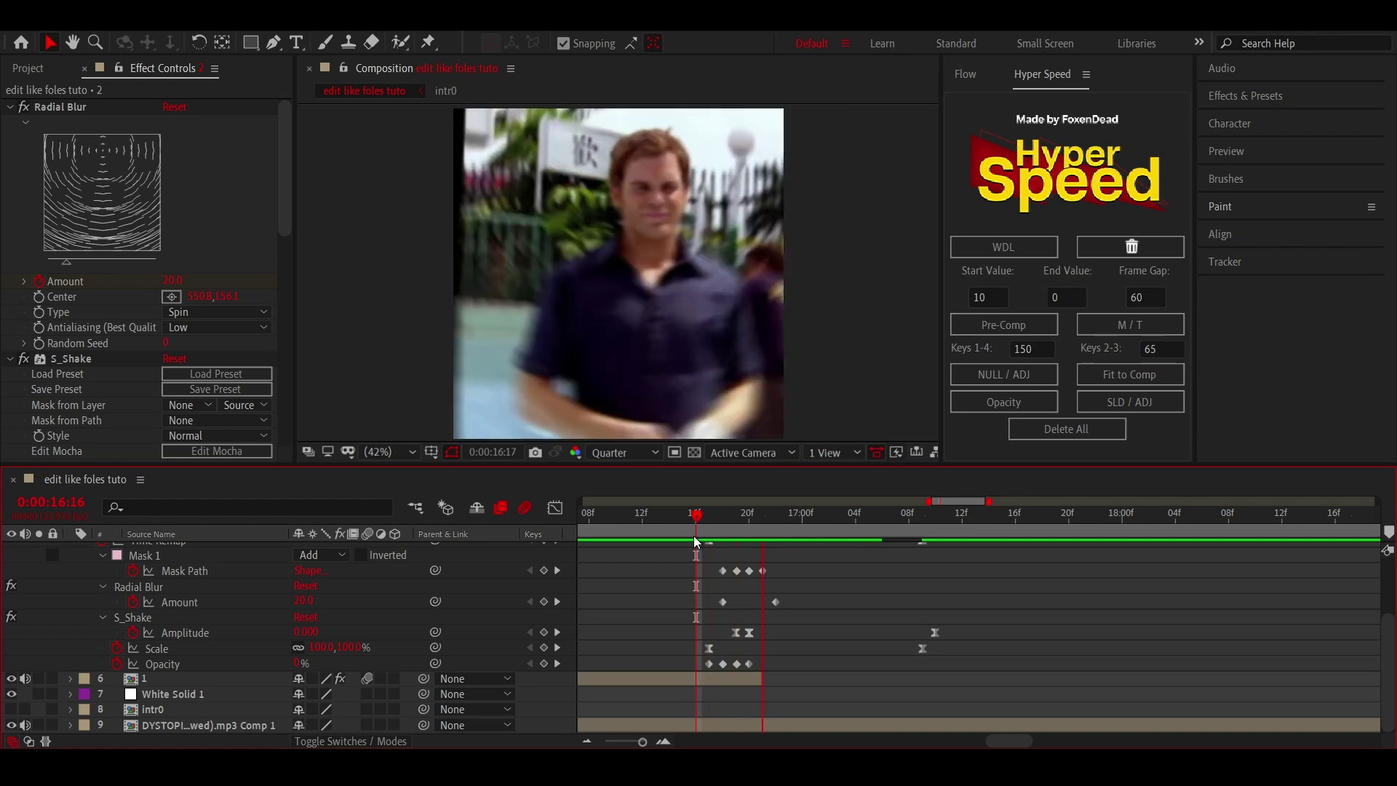
{"action": "left_click", "coordinate": [726, 534]}
{"action": "left_click", "coordinate": [745, 534]}
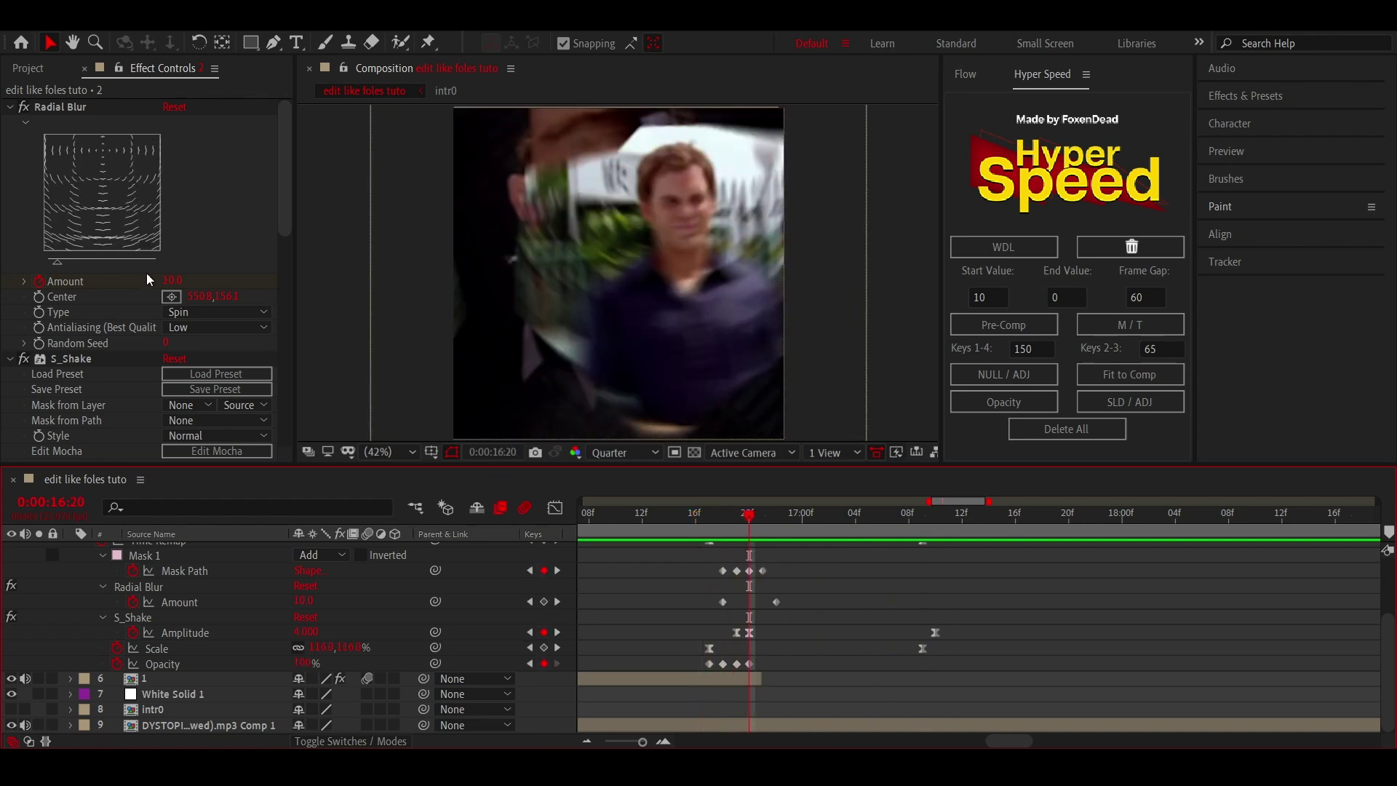
- Set S_Shake Phase to 0.3, confirm Amplitude 2.000, and display the Amplitude curve
{"action": "left_click", "coordinate": [9, 108]}
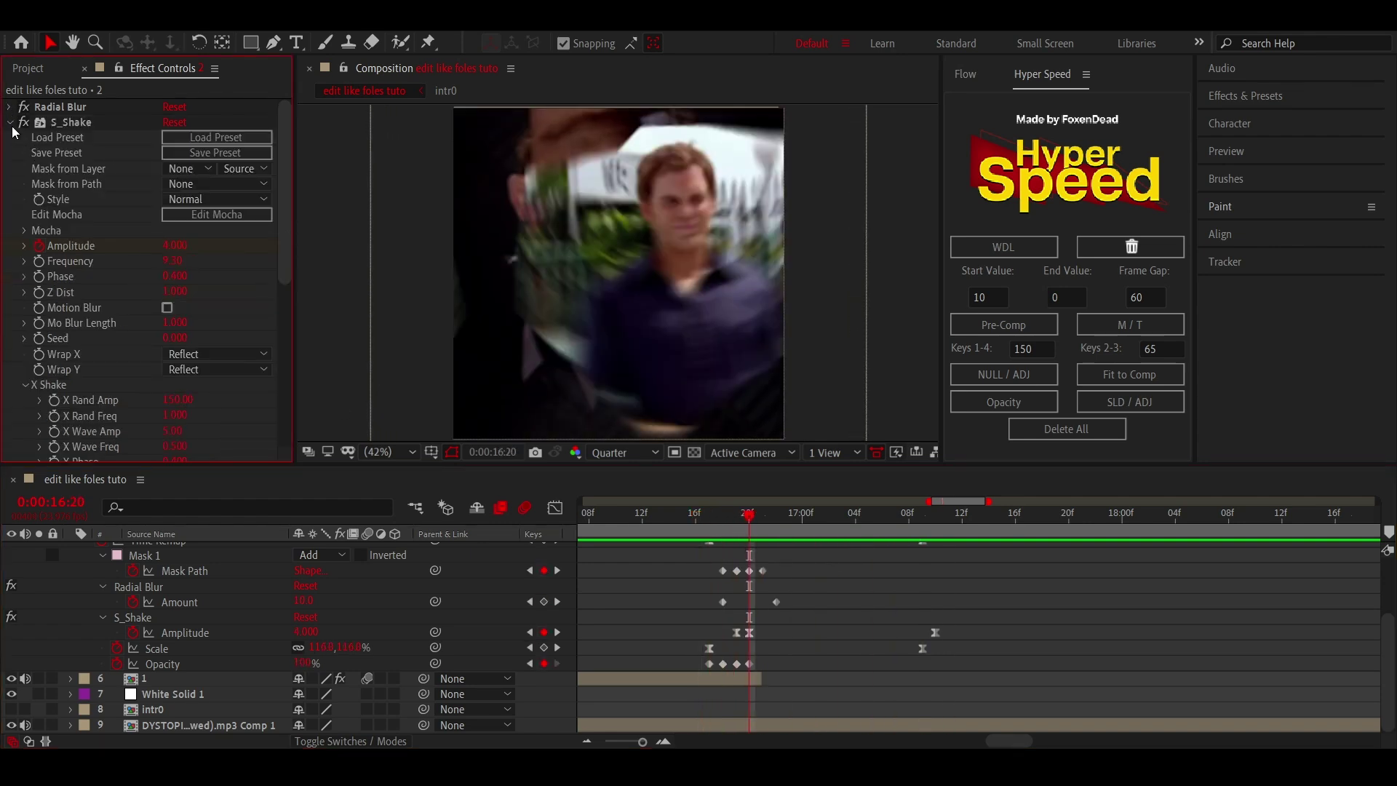
{"action": "left_click", "coordinate": [11, 123]}
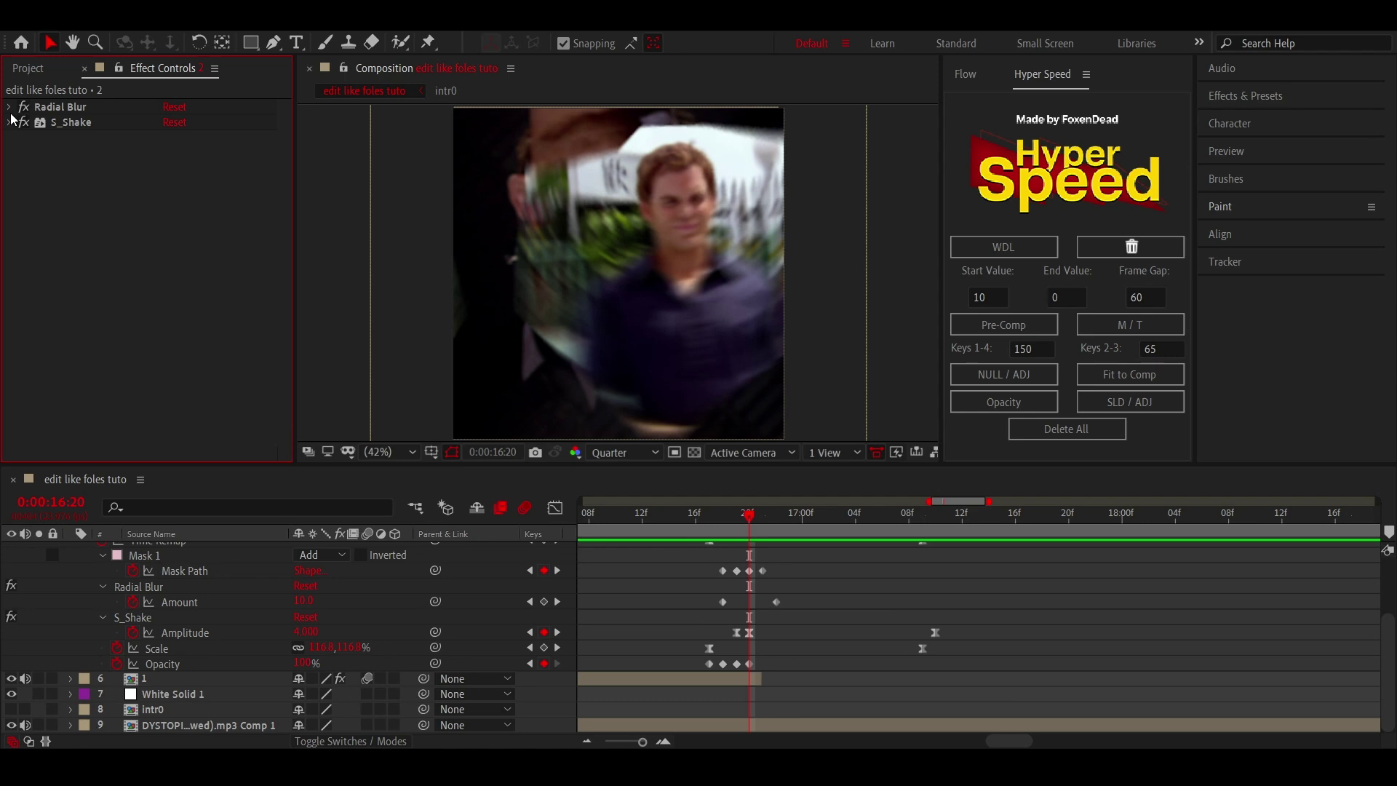
{"action": "left_click", "coordinate": [12, 123]}
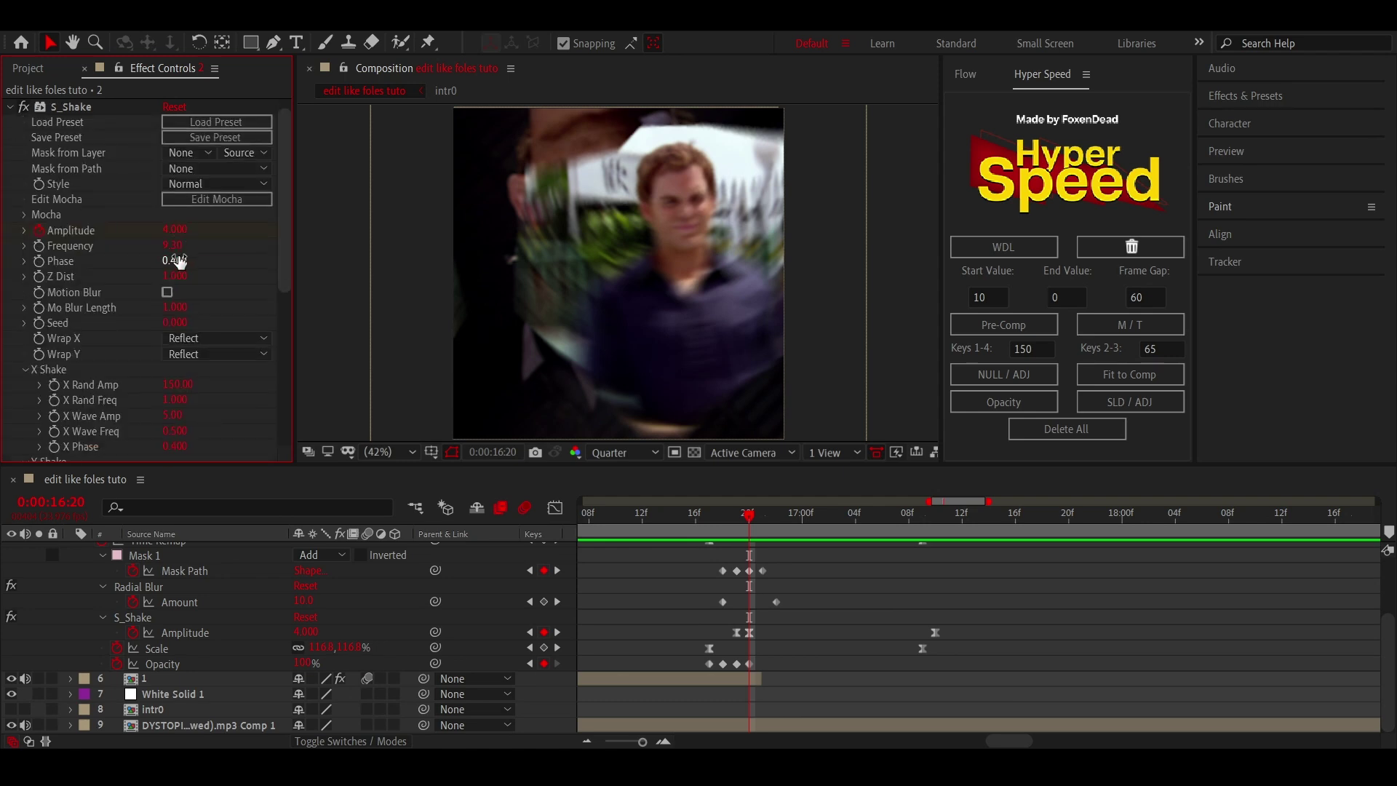
{"action": "left_click", "coordinate": [179, 261]}
{"action": "type", "text": "0.3"}
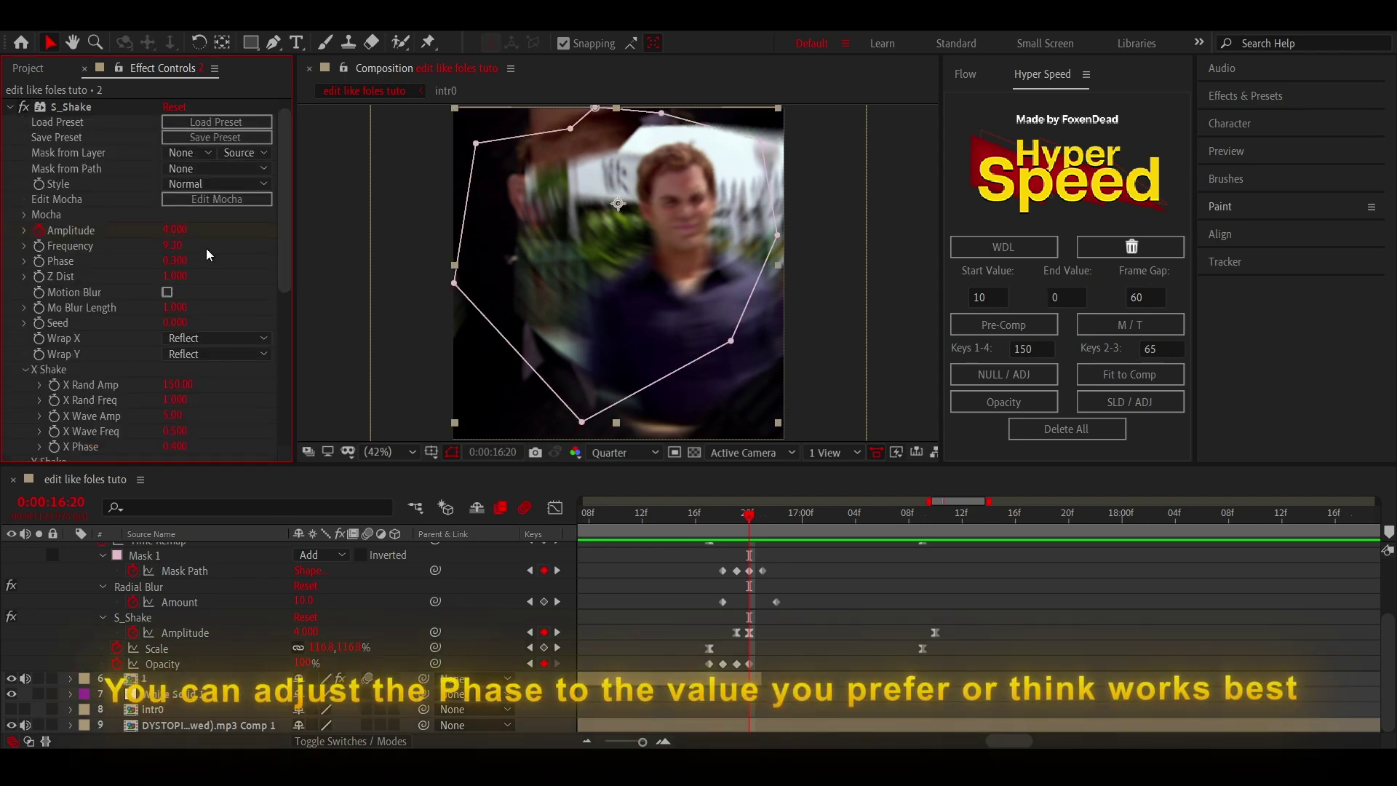
{"action": "mouse_move", "coordinate": [749, 515]}
{"action": "left_mouse_down"}
{"action": "mouse_move", "coordinate": [700, 521]}
{"action": "mouse_move", "coordinate": [737, 518]}
{"action": "mouse_move", "coordinate": [749, 534]}
{"action": "left_mouse_up"}
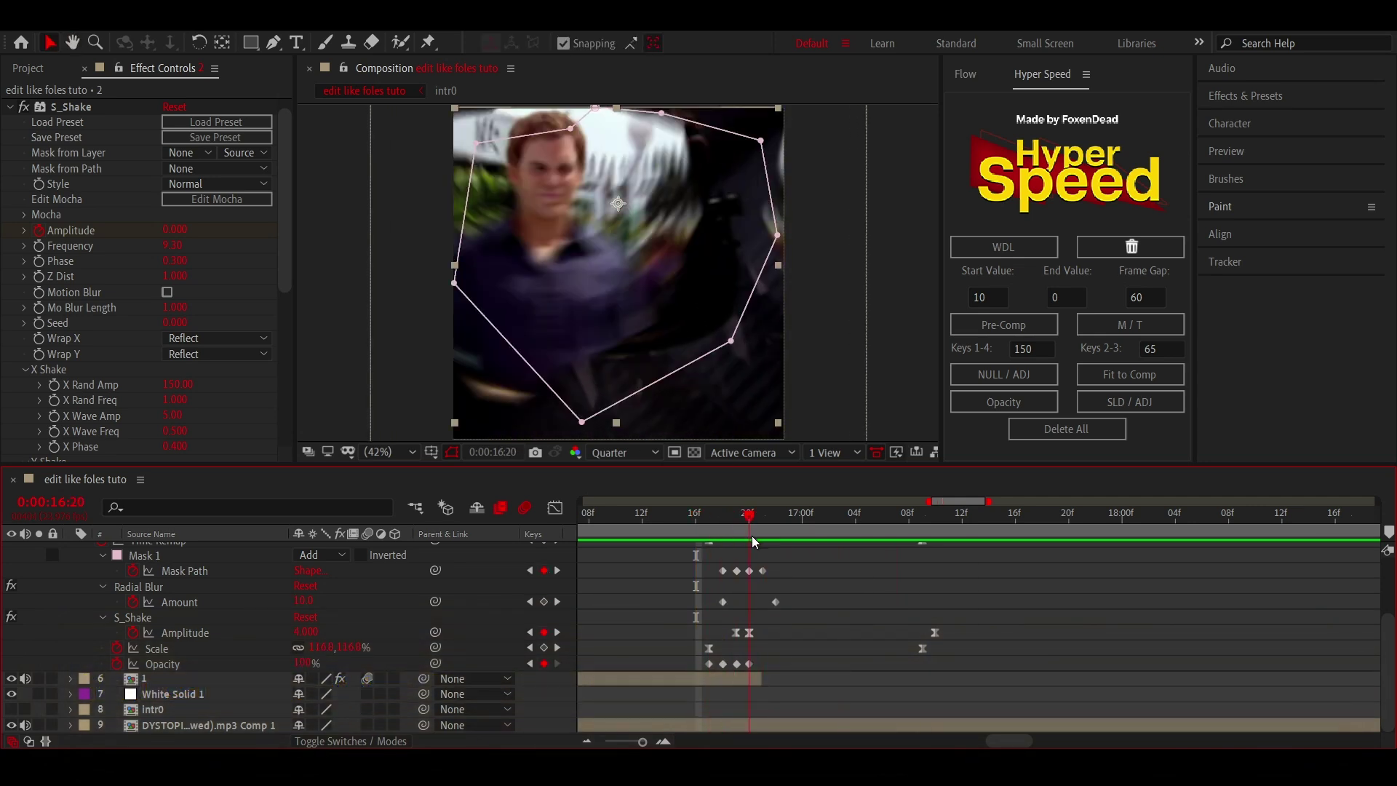
{"action": "key", "text": "Return"}
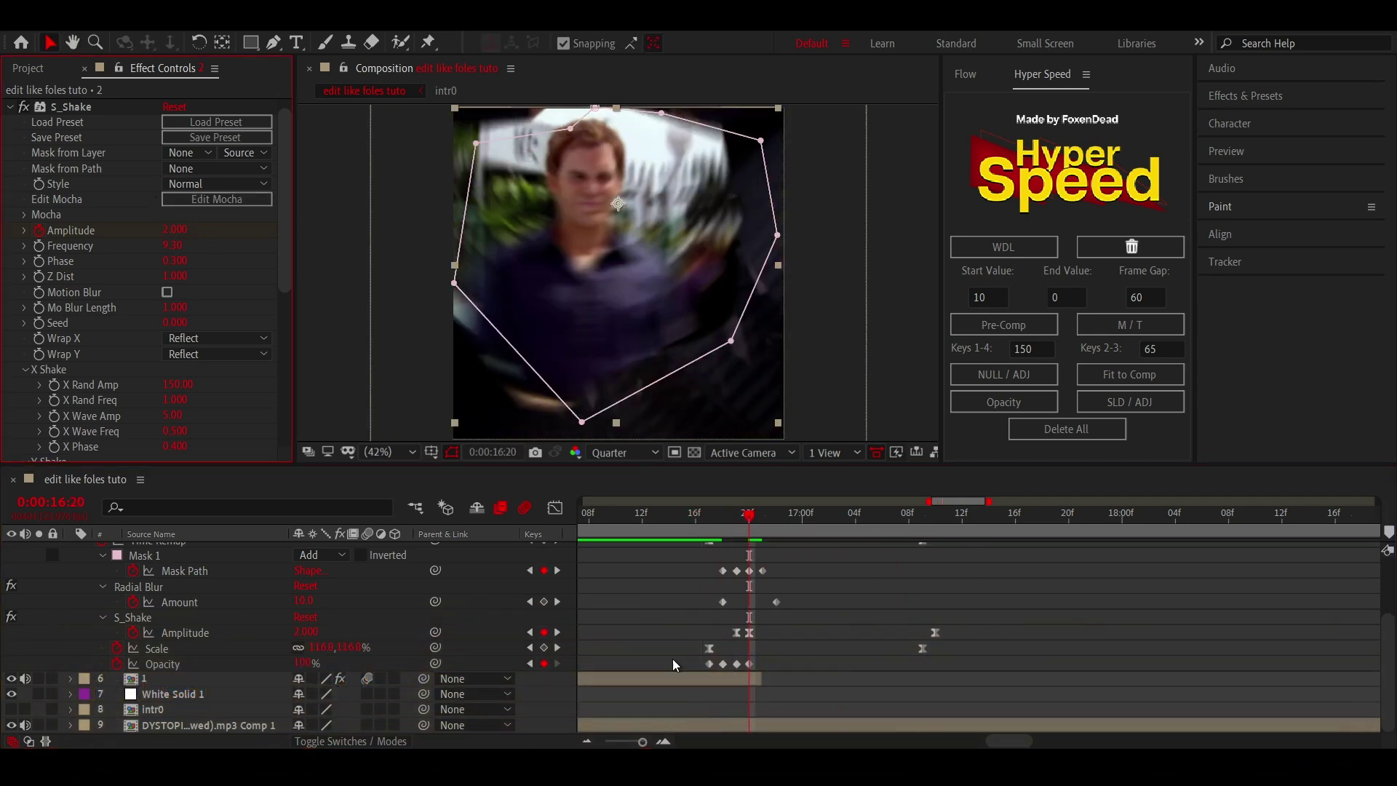
{"action": "left_click", "coordinate": [751, 635]}
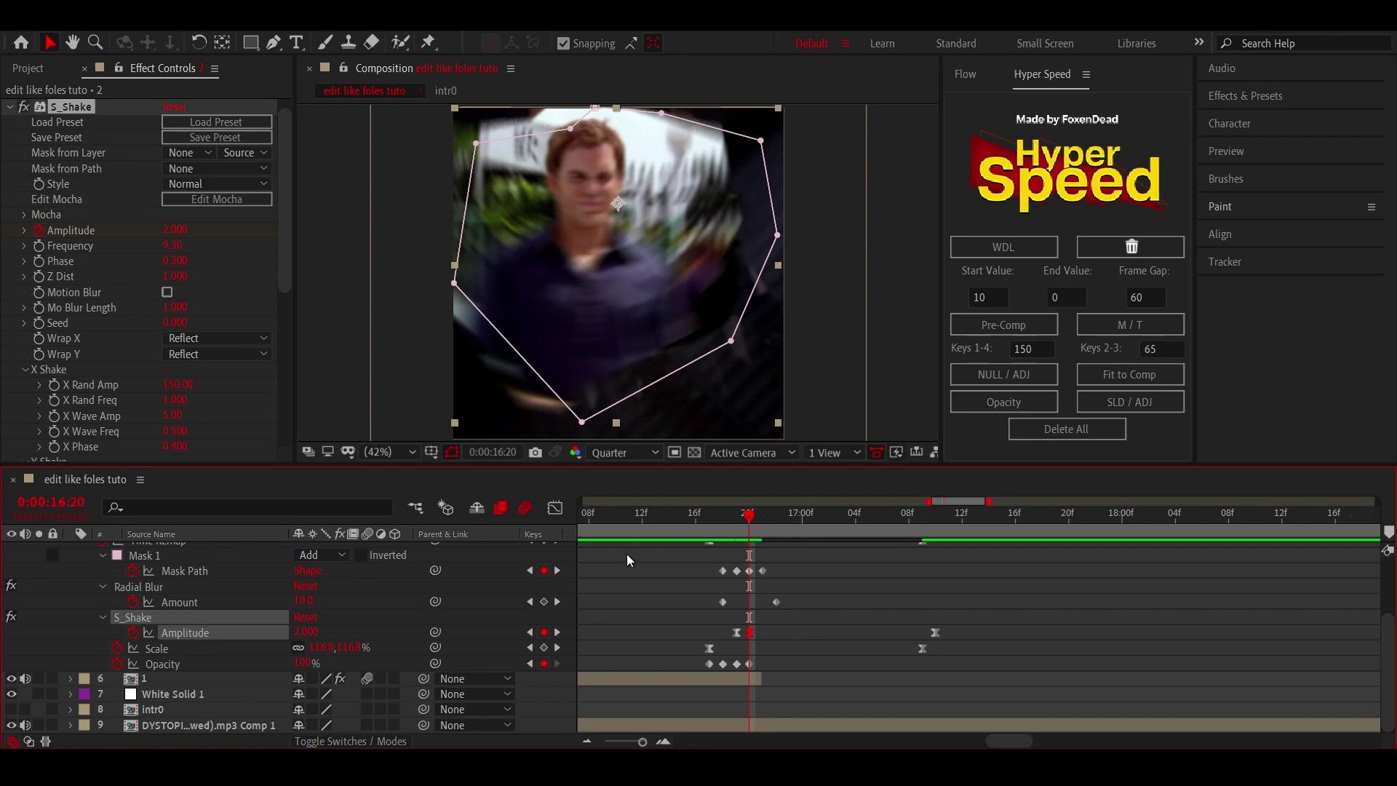
{"action": "left_click", "coordinate": [555, 508]}
- Drag the Amplitude curve handles so it spikes at the peak and decays gradually to zero
{"action": "left_click_drag", "start_coordinate": [752, 697], "coordinate": [753, 659]}
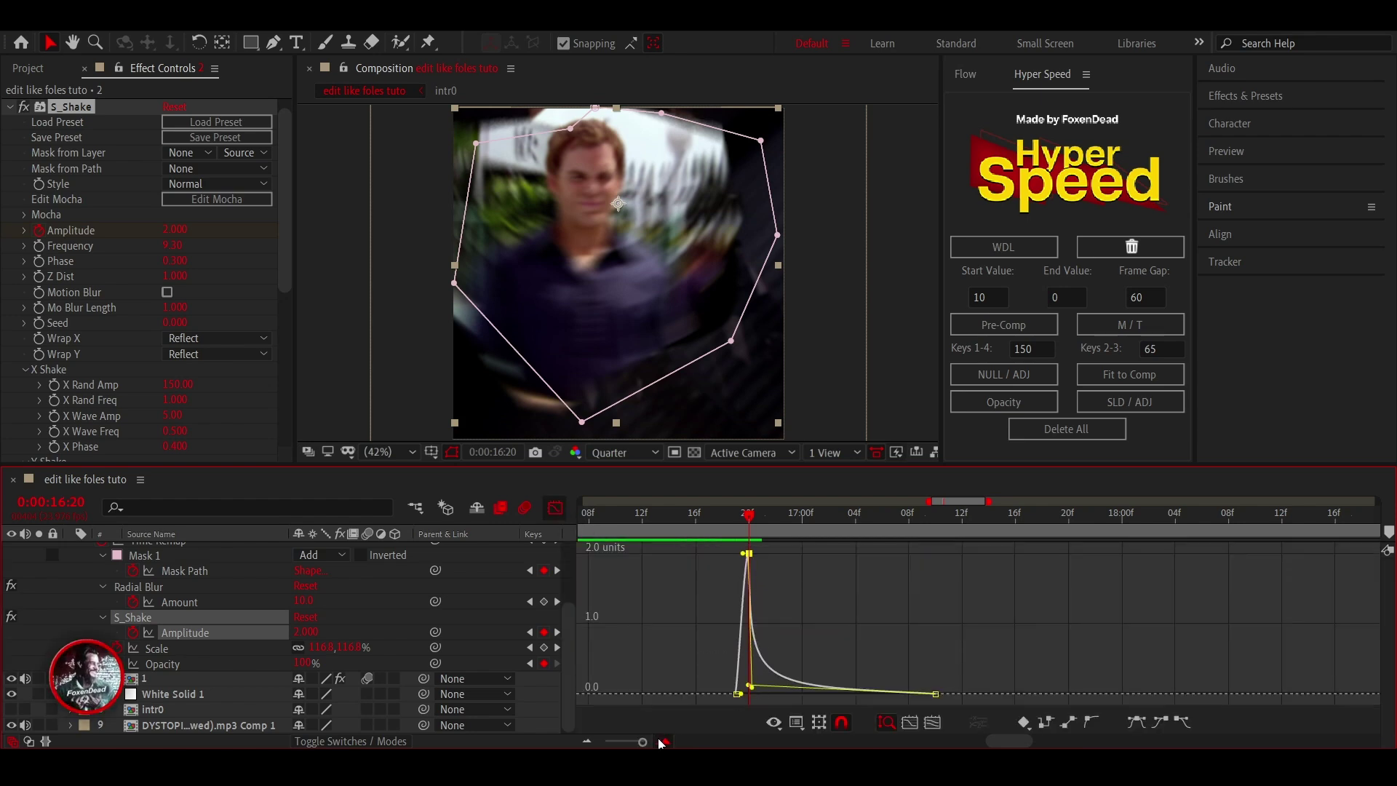
{"action": "left_click", "coordinate": [663, 741]}
{"action": "left_click_drag", "start_coordinate": [753, 686], "coordinate": [750, 699]}
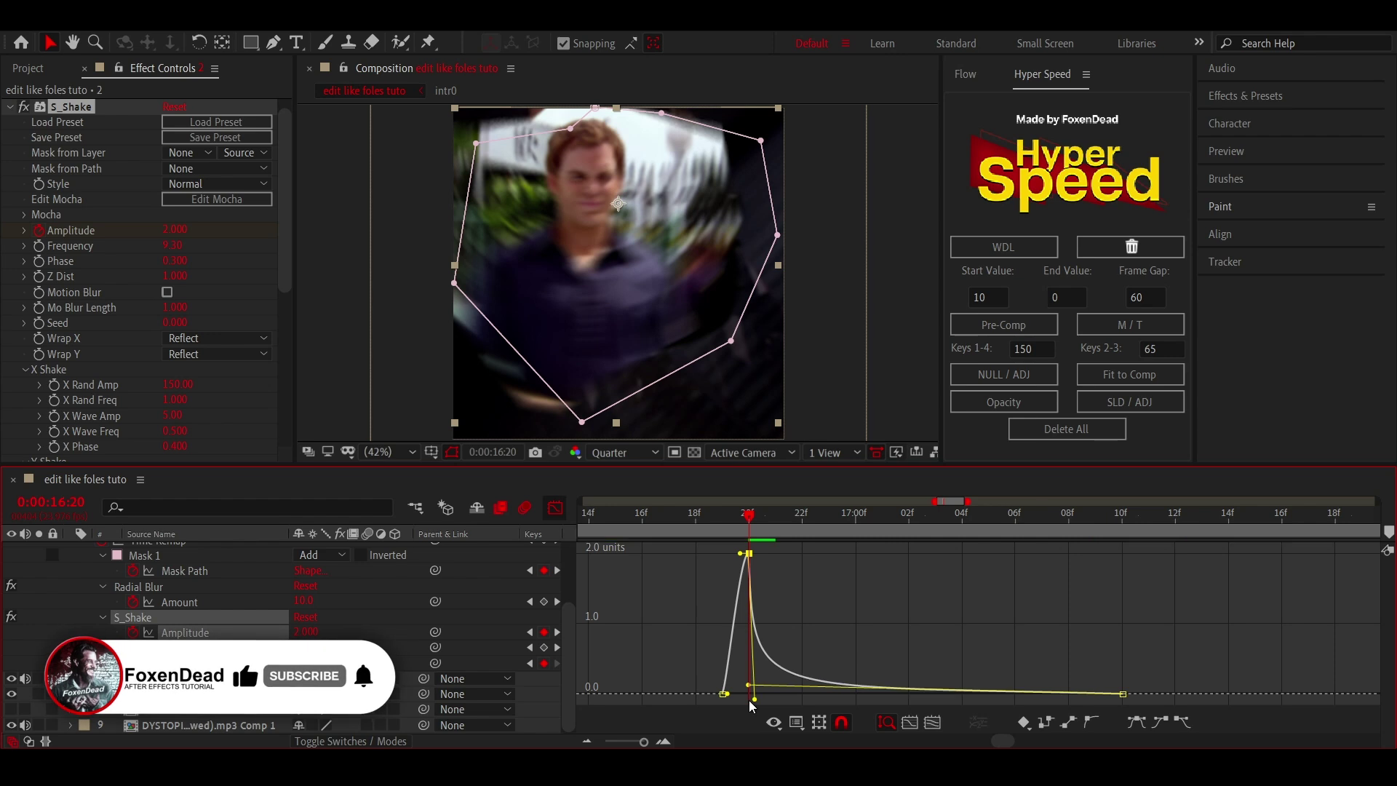
{"action": "left_click", "coordinate": [705, 521]}
{"action": "key", "text": "space"}
{"action": "key", "text": "space"}
{"action": "left_click_drag", "start_coordinate": [748, 678], "coordinate": [807, 684]}
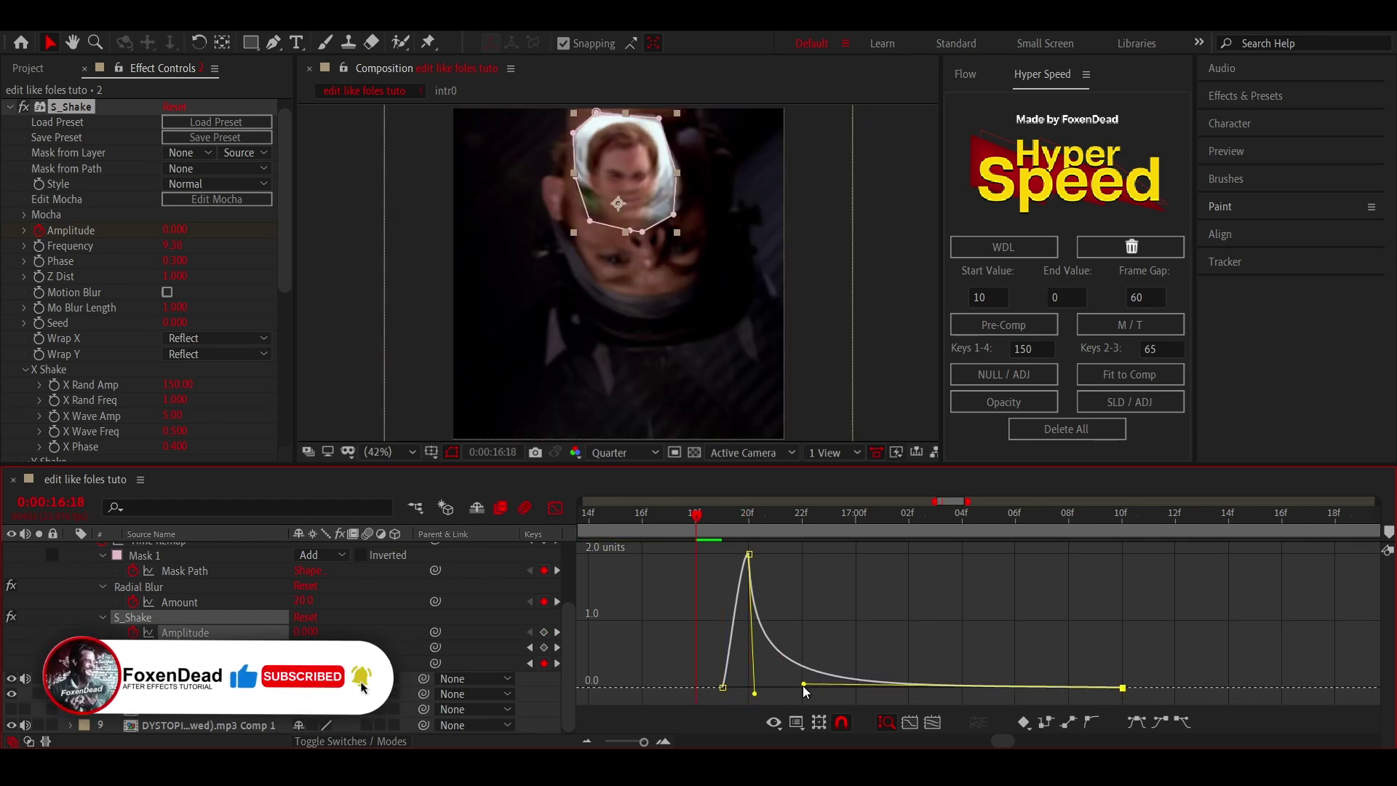
{"action": "key", "text": "space"}
{"action": "left_click", "coordinate": [669, 532]}
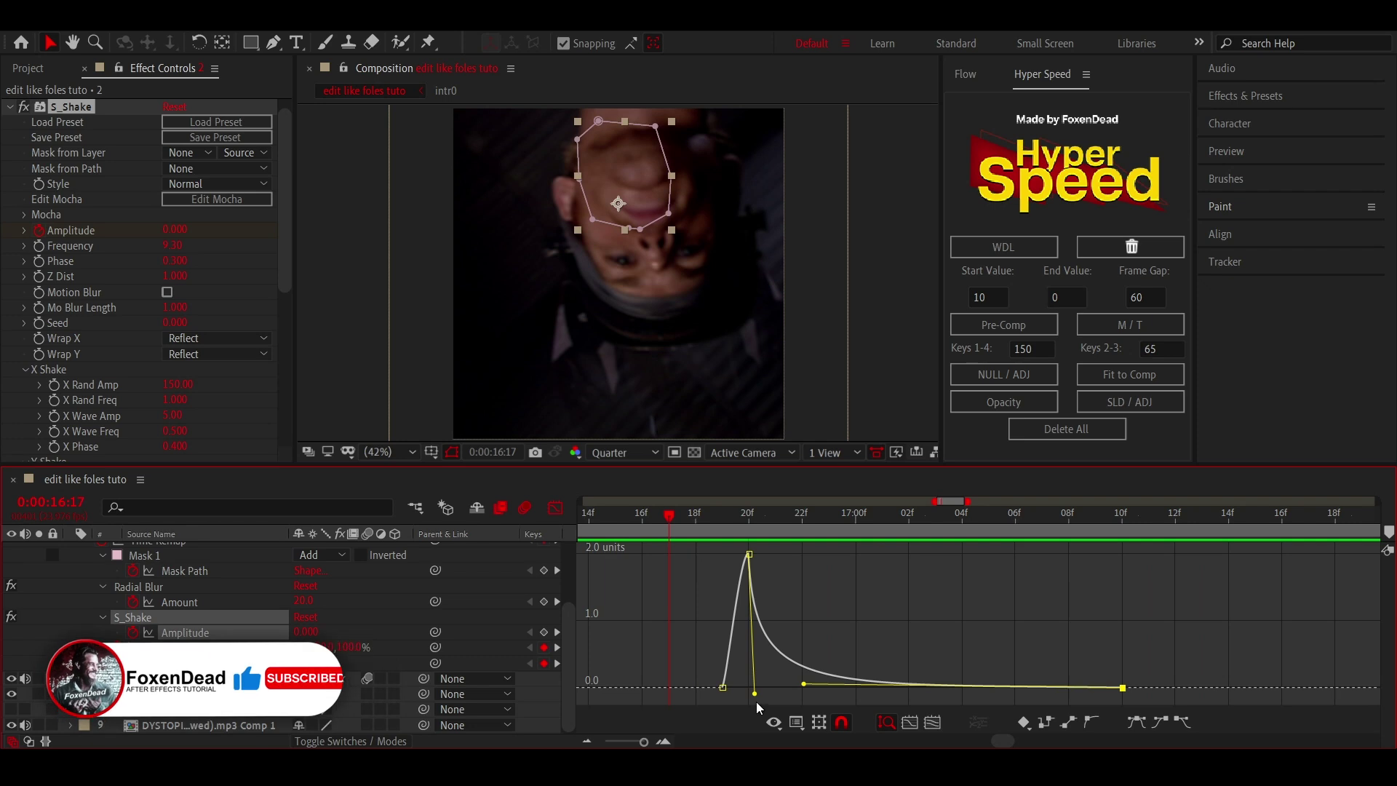
- Lift the peak's lower handle slightly, replay the shake, and return to the layer bars
{"action": "mouse_move", "coordinate": [754, 691]}
{"action": "left_mouse_down"}
{"action": "mouse_move", "coordinate": [754, 674]}
{"action": "mouse_move", "coordinate": [790, 688]}
{"action": "left_mouse_up"}
{"action": "key", "text": "space"}
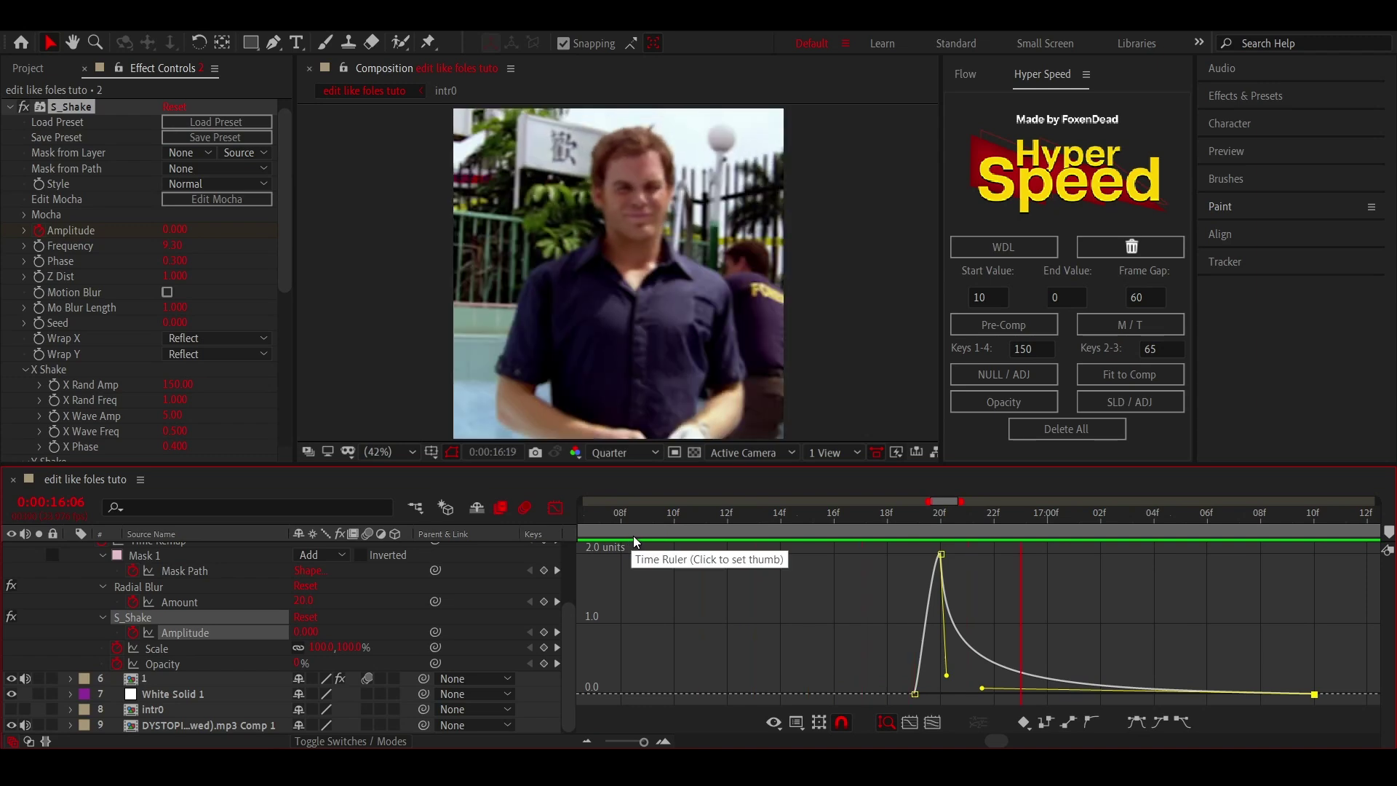
{"action": "left_click", "coordinate": [555, 508]}
{"action": "left_click", "coordinate": [941, 513]}
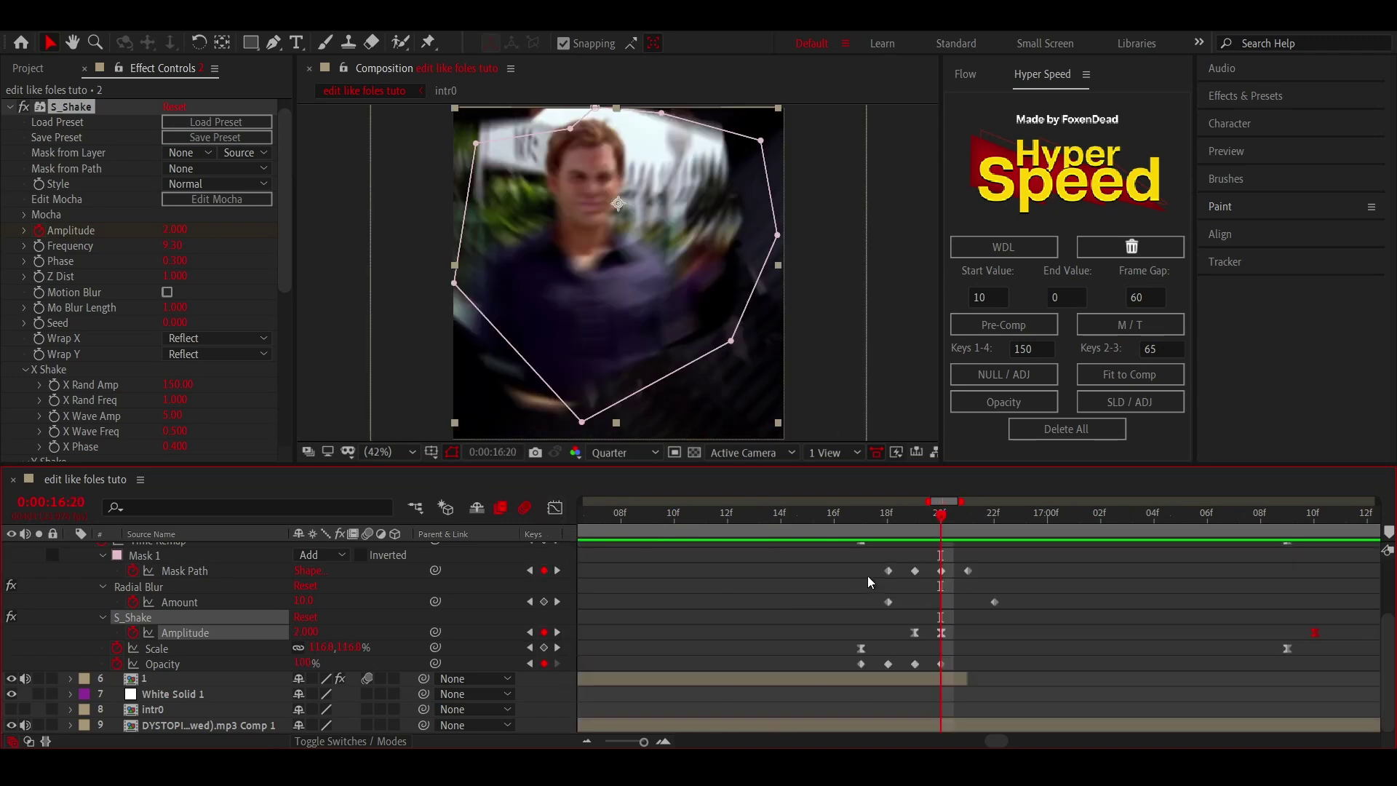
{"action": "key", "text": "u"}
{"action": "left_click_drag", "start_coordinate": [754, 516], "coordinate": [708, 522]}
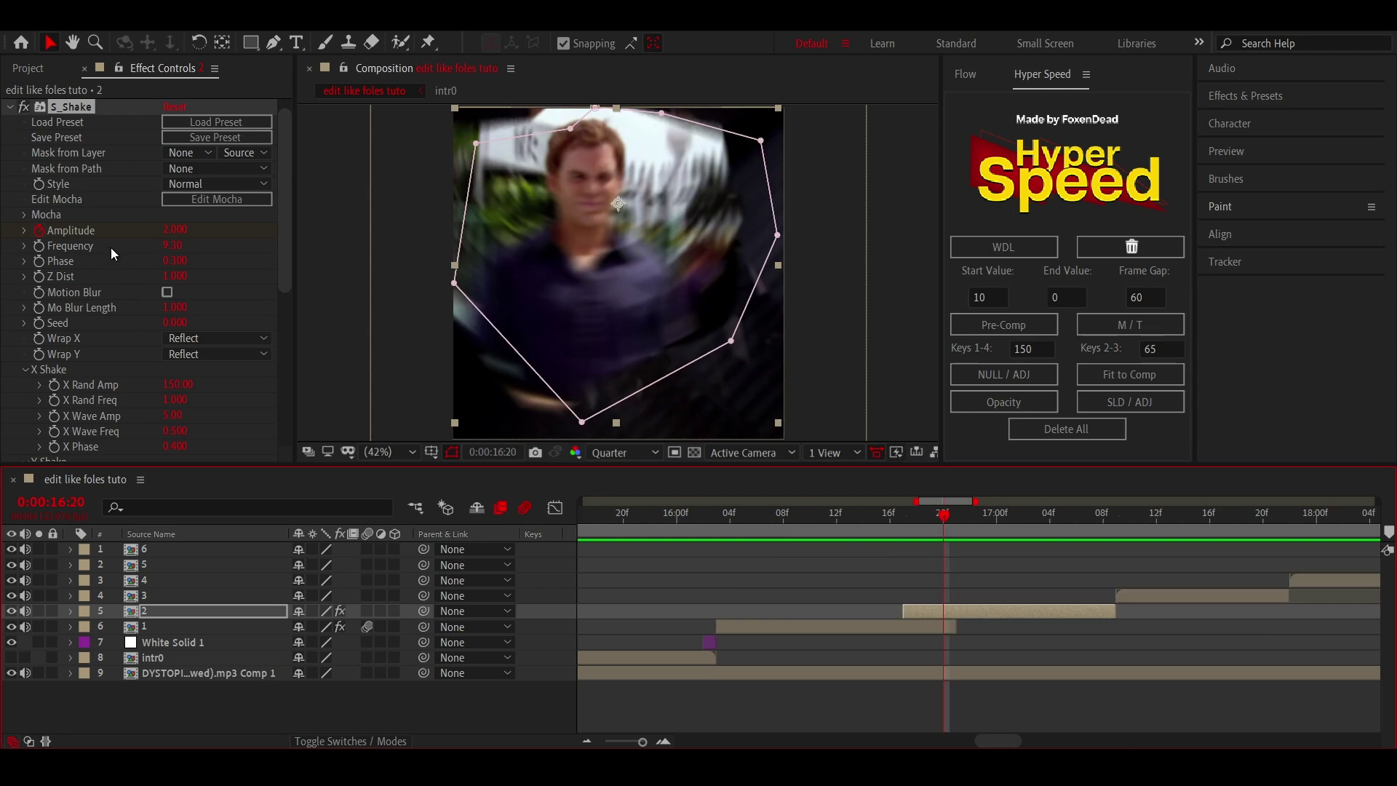
- Set layer 2's S_Shake Phase to 0.1, then open layer 1 at 16:04 with the Brush tool
{"action": "type", "text": "0.1"}
{"action": "key", "text": "Return"}
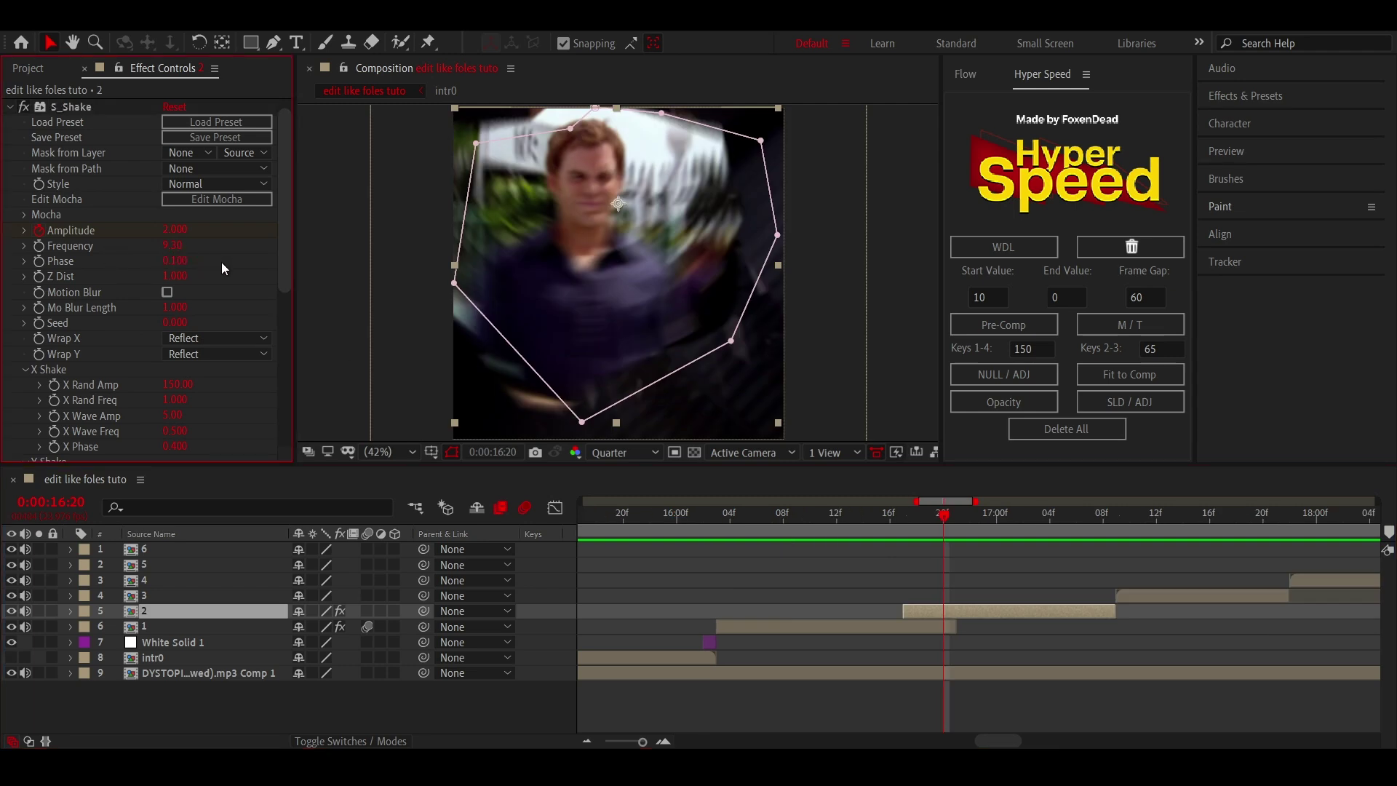
{"action": "left_click", "coordinate": [806, 509]}
{"action": "left_click_drag", "start_coordinate": [809, 509], "coordinate": [730, 513]}
{"action": "left_click", "coordinate": [728, 627]}
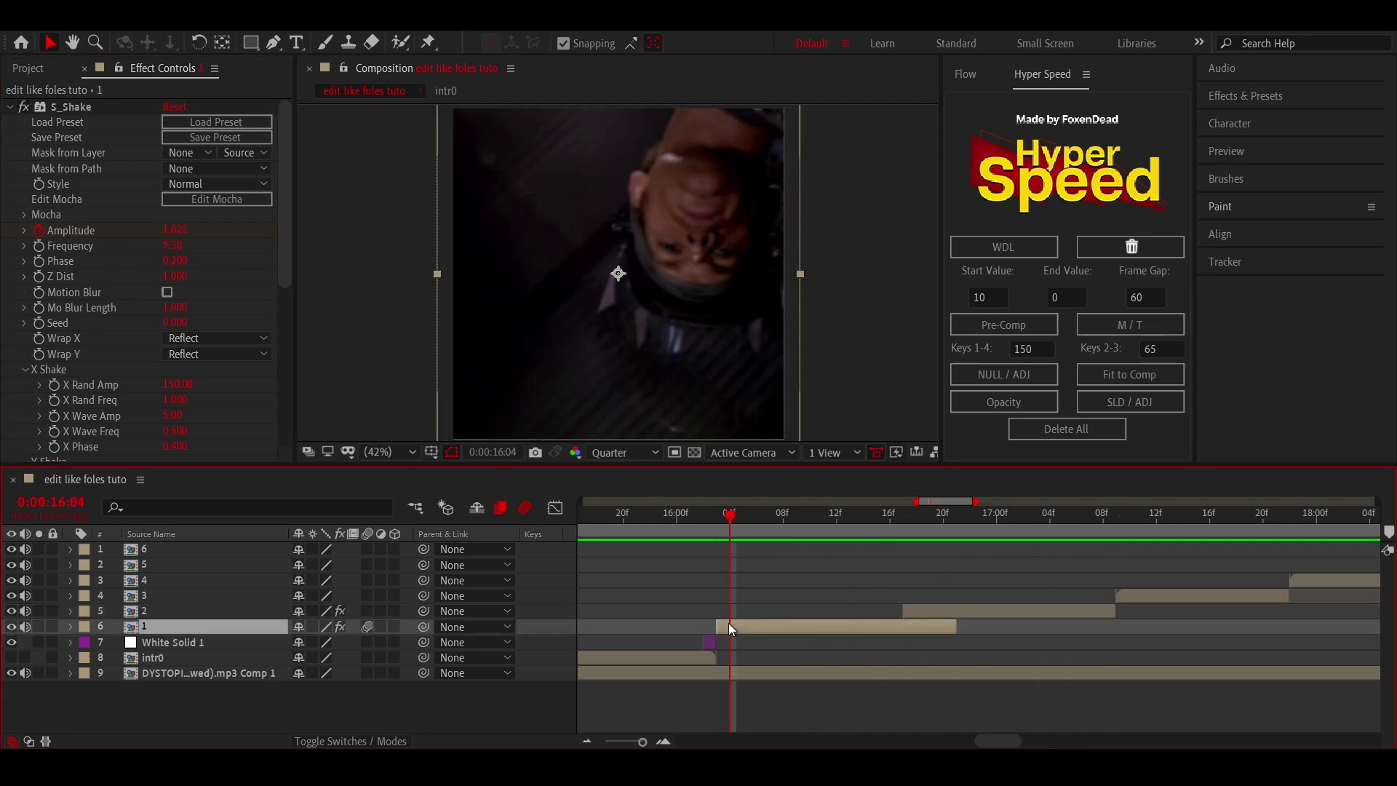
{"action": "left_click", "coordinate": [324, 48]}
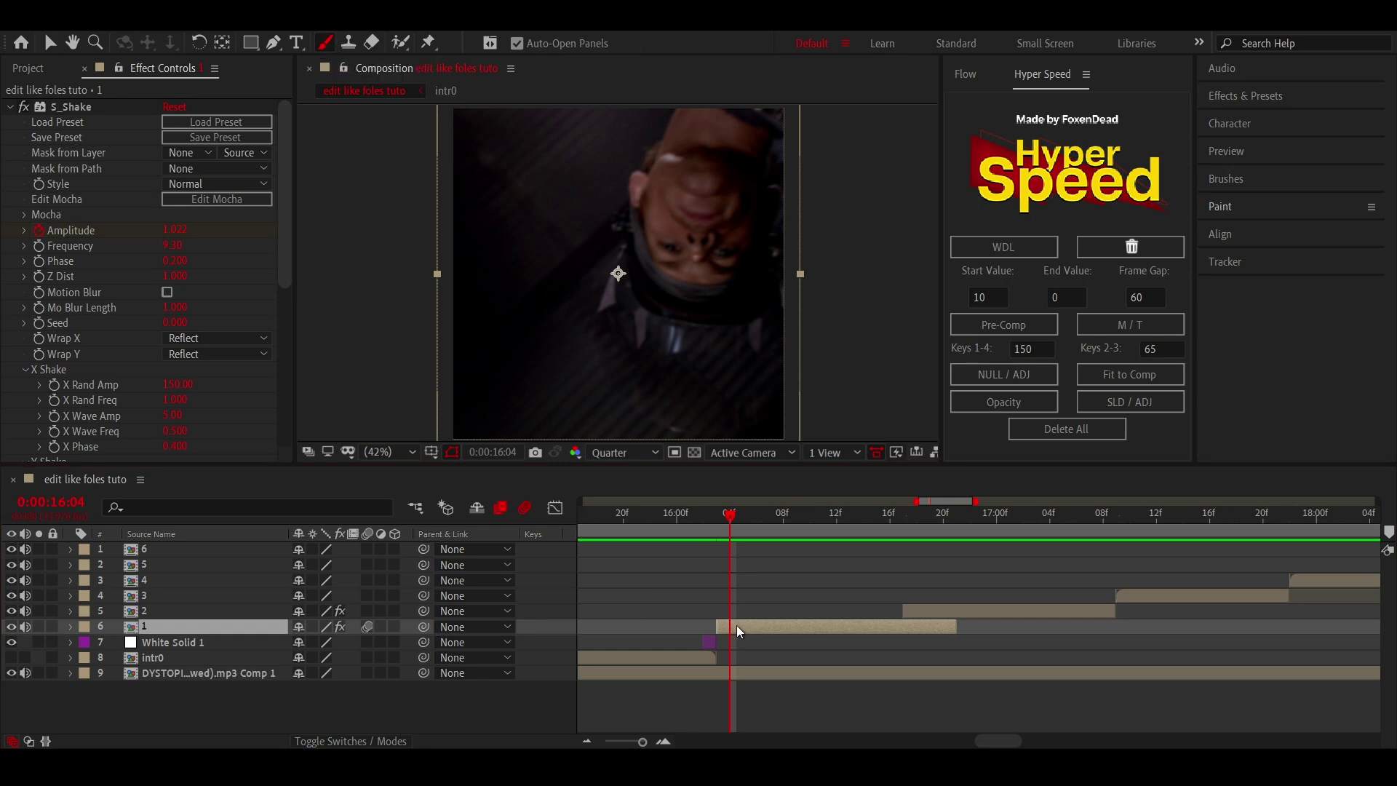
{"action": "double_click", "coordinate": [736, 629]}
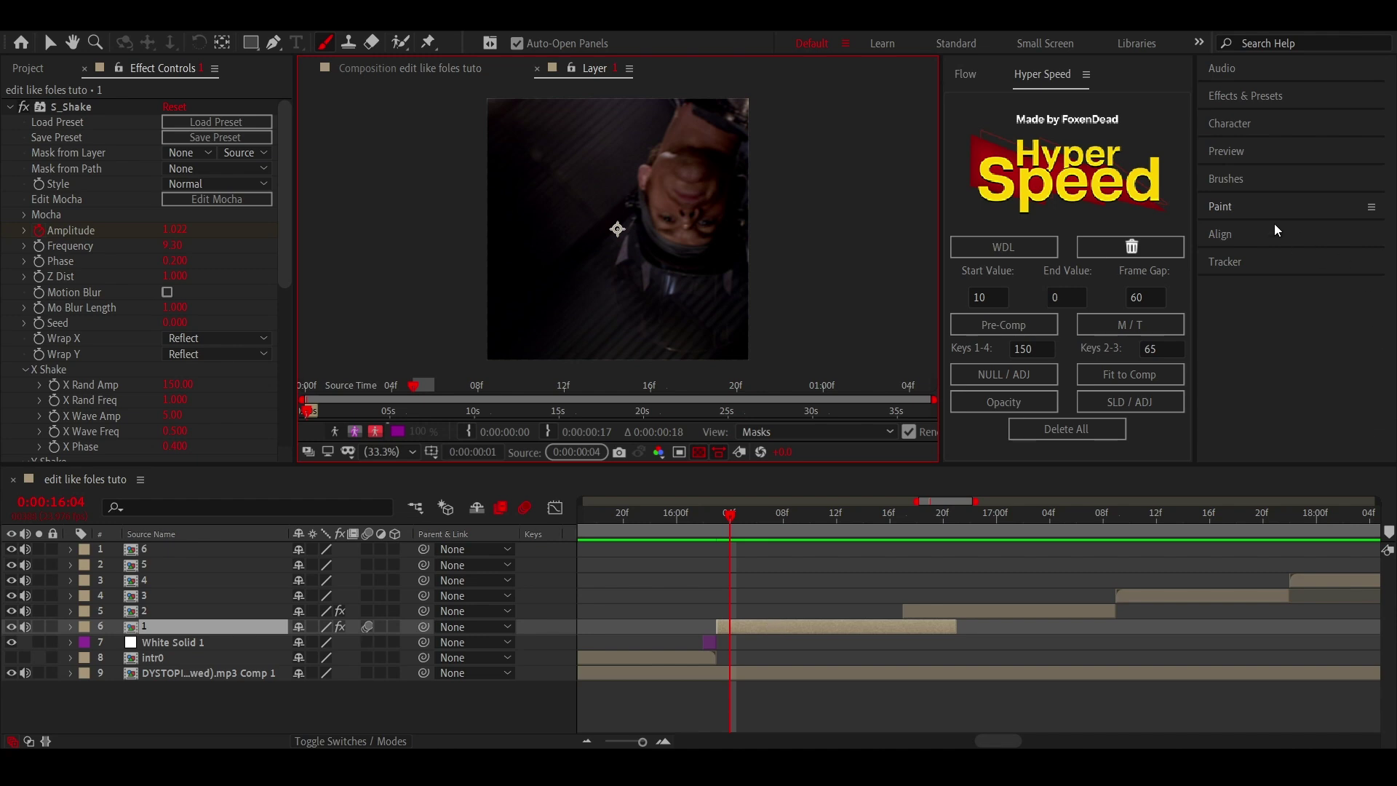
- Set paint Duration to Single Frame and move the Paint effect above S_Shake
{"action": "left_click", "coordinate": [1247, 210]}
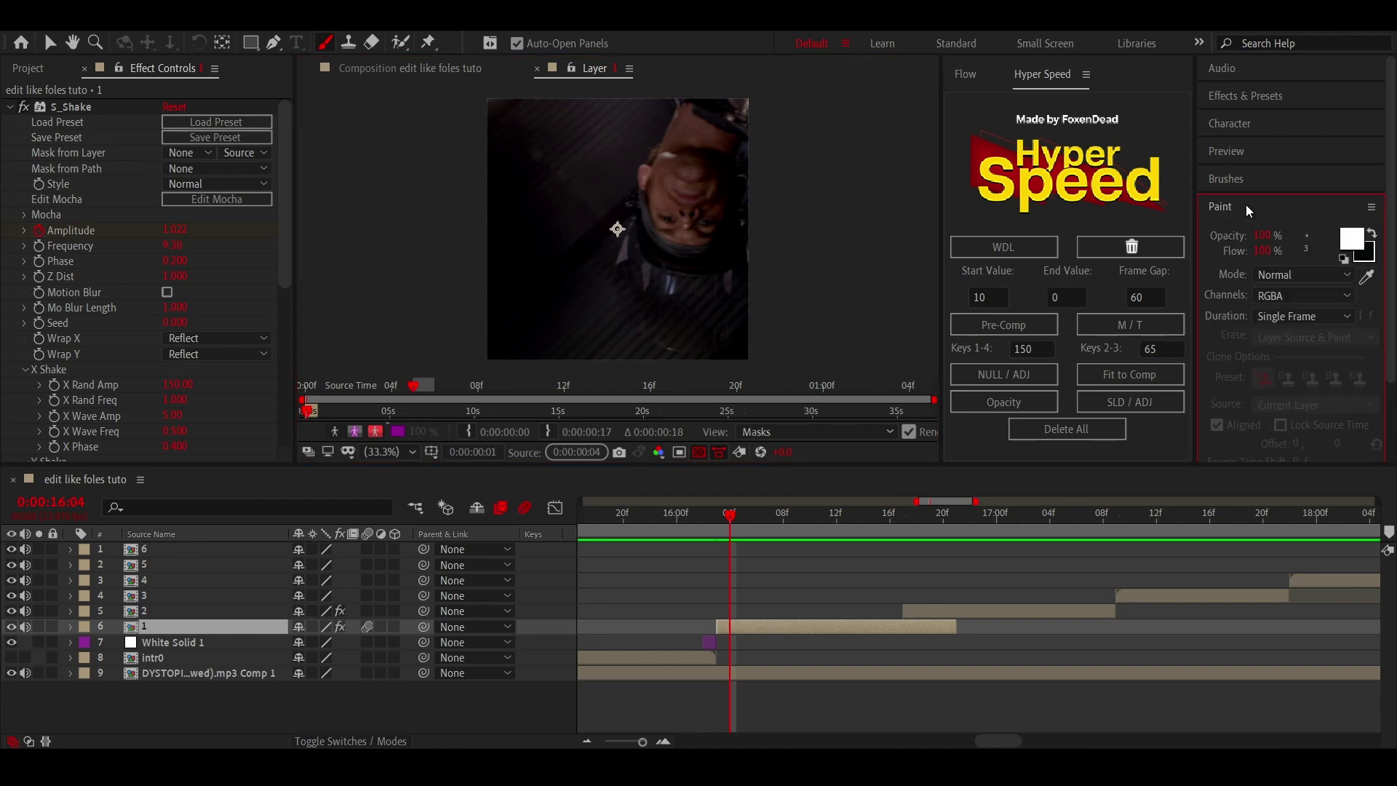
{"action": "left_click", "coordinate": [1298, 315]}
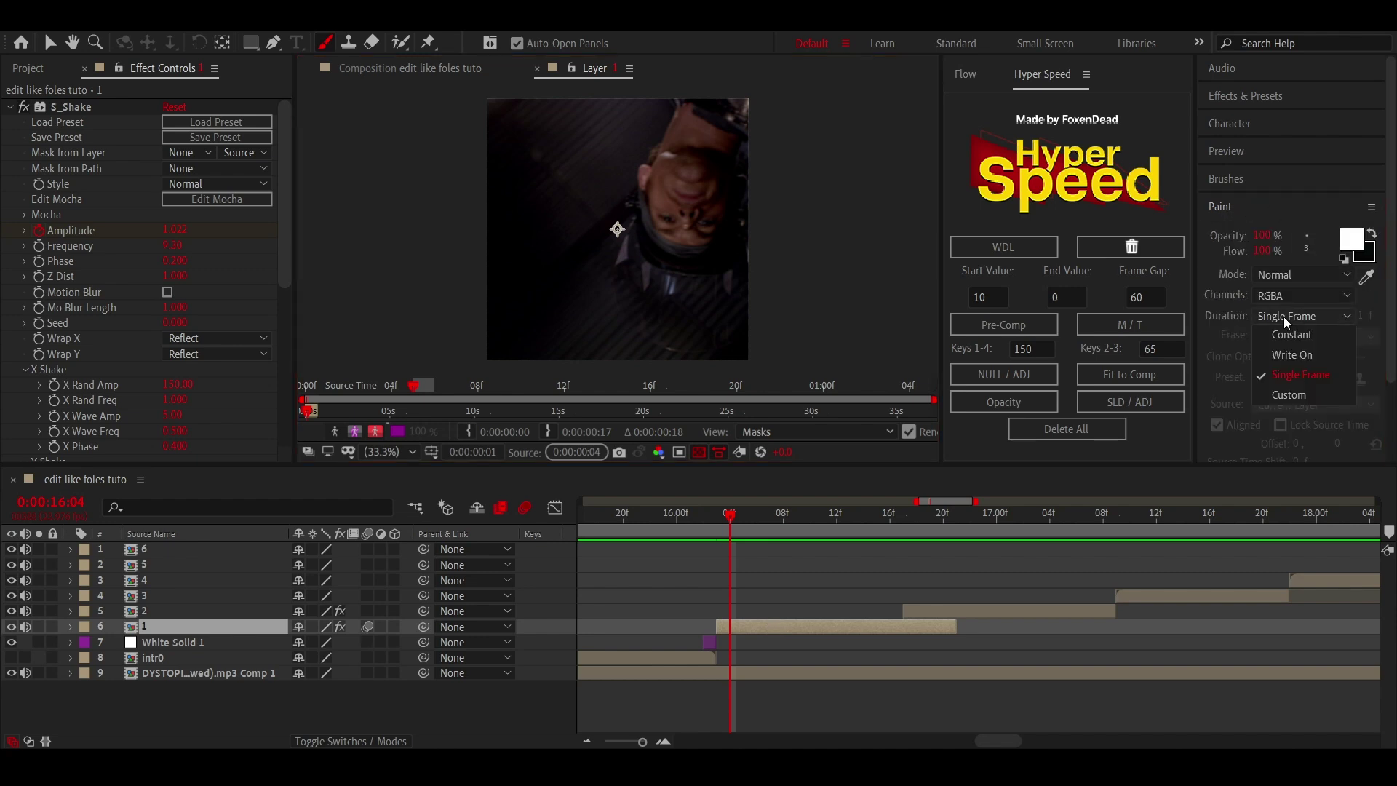
{"action": "left_click", "coordinate": [1318, 376]}
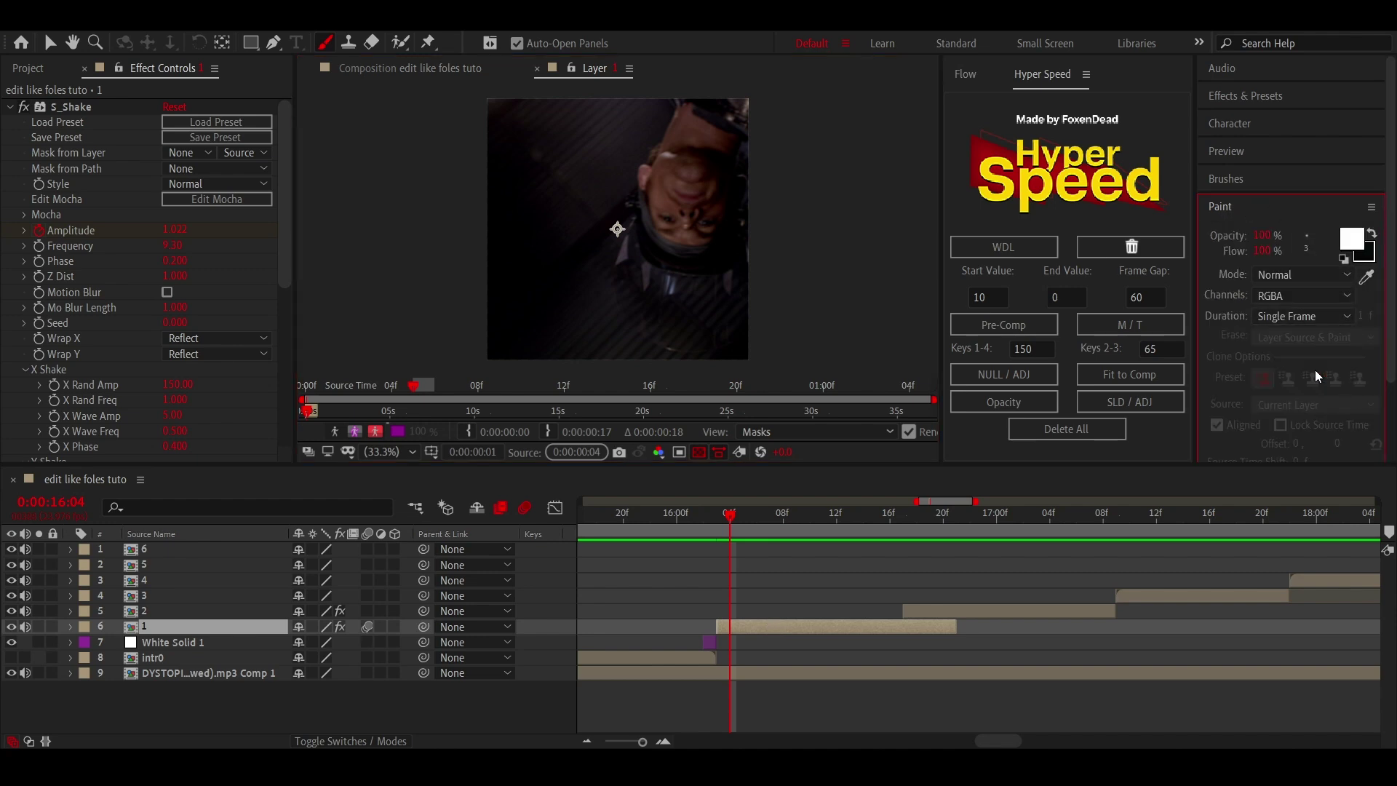
{"action": "left_click", "coordinate": [1309, 243]}
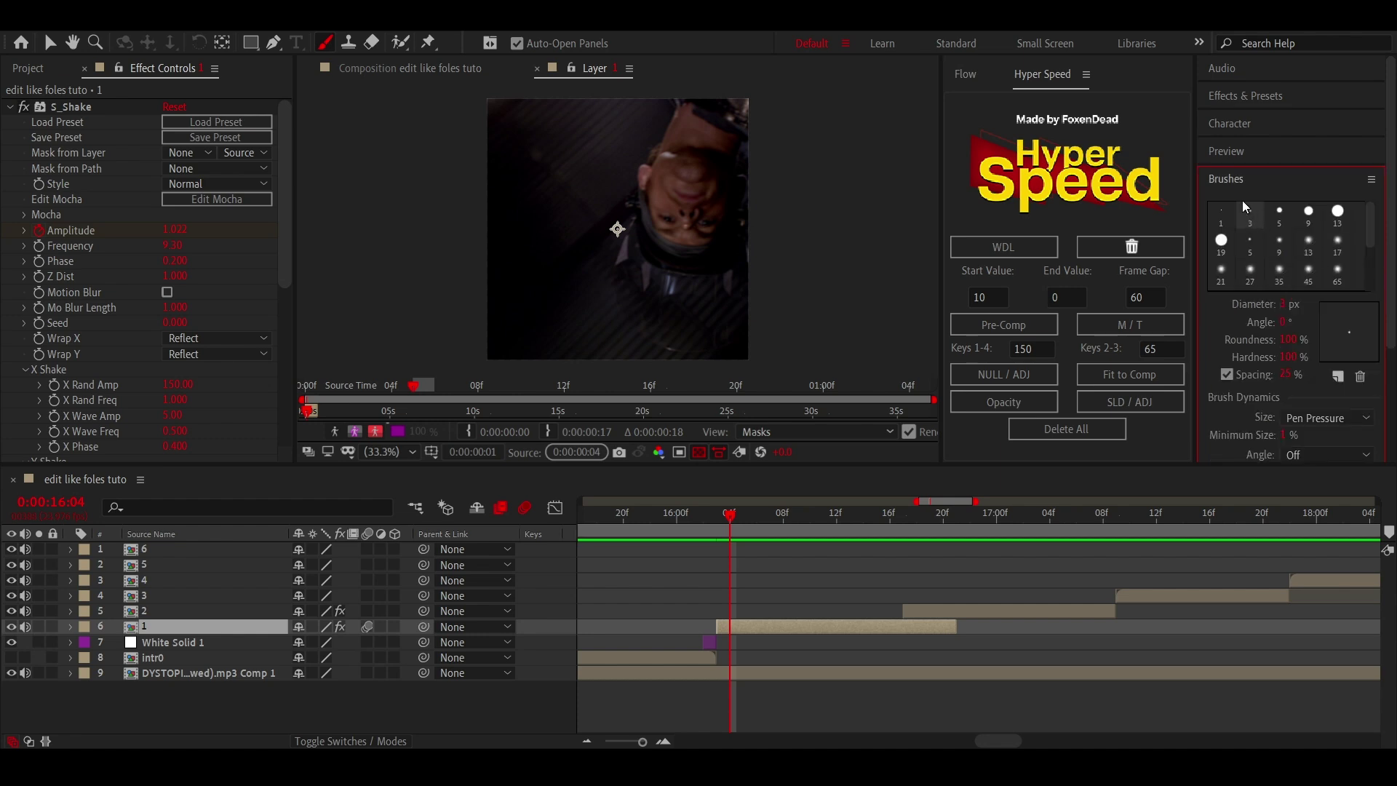
{"action": "left_click", "coordinate": [1241, 180]}
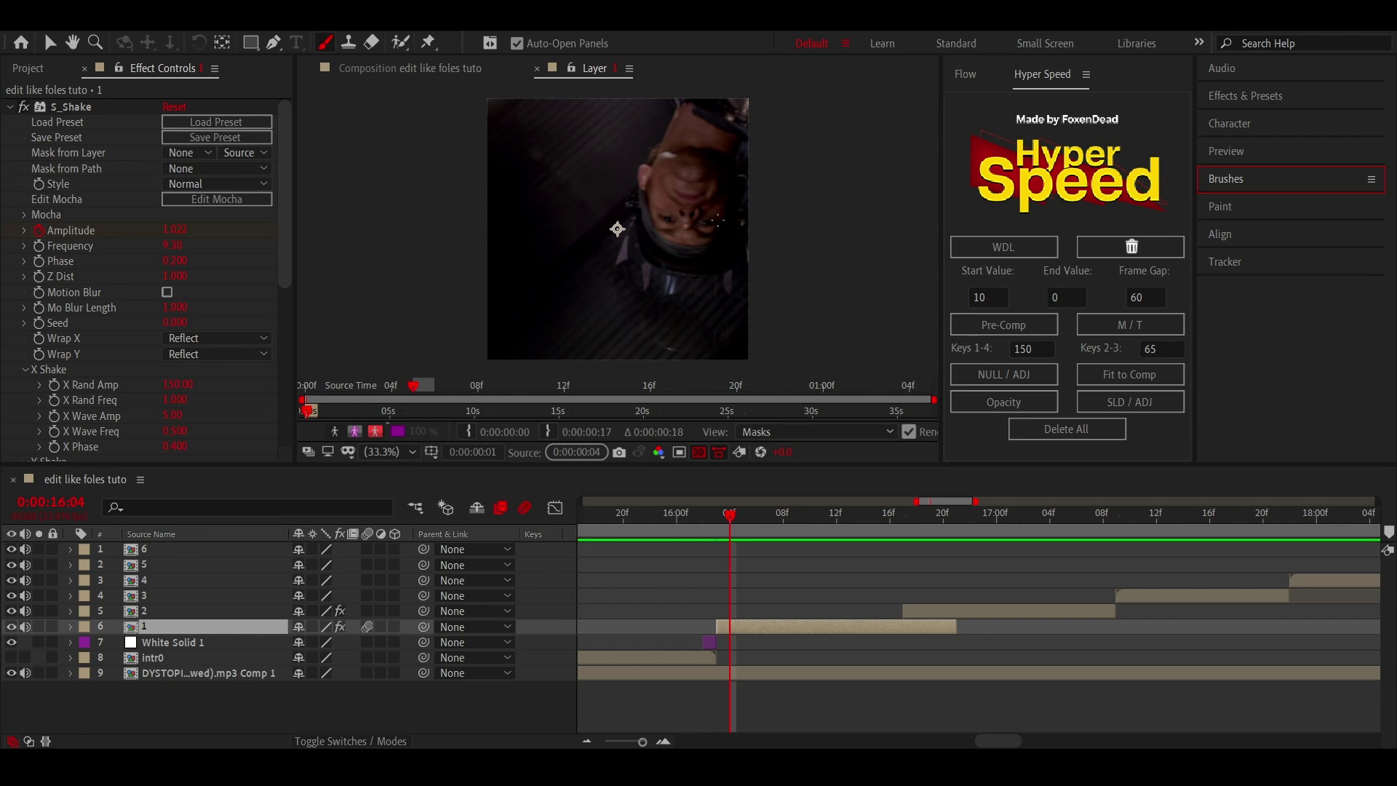
{"action": "scroll", "coordinate": [617, 229], "scroll_direction": "up", "scroll_amount": 3}
{"action": "mouse_move", "coordinate": [718, 243]}
{"action": "left_mouse_down"}
{"action": "mouse_move", "coordinate": [599, 263]}
{"action": "mouse_move", "coordinate": [811, 228]}
{"action": "left_mouse_up"}
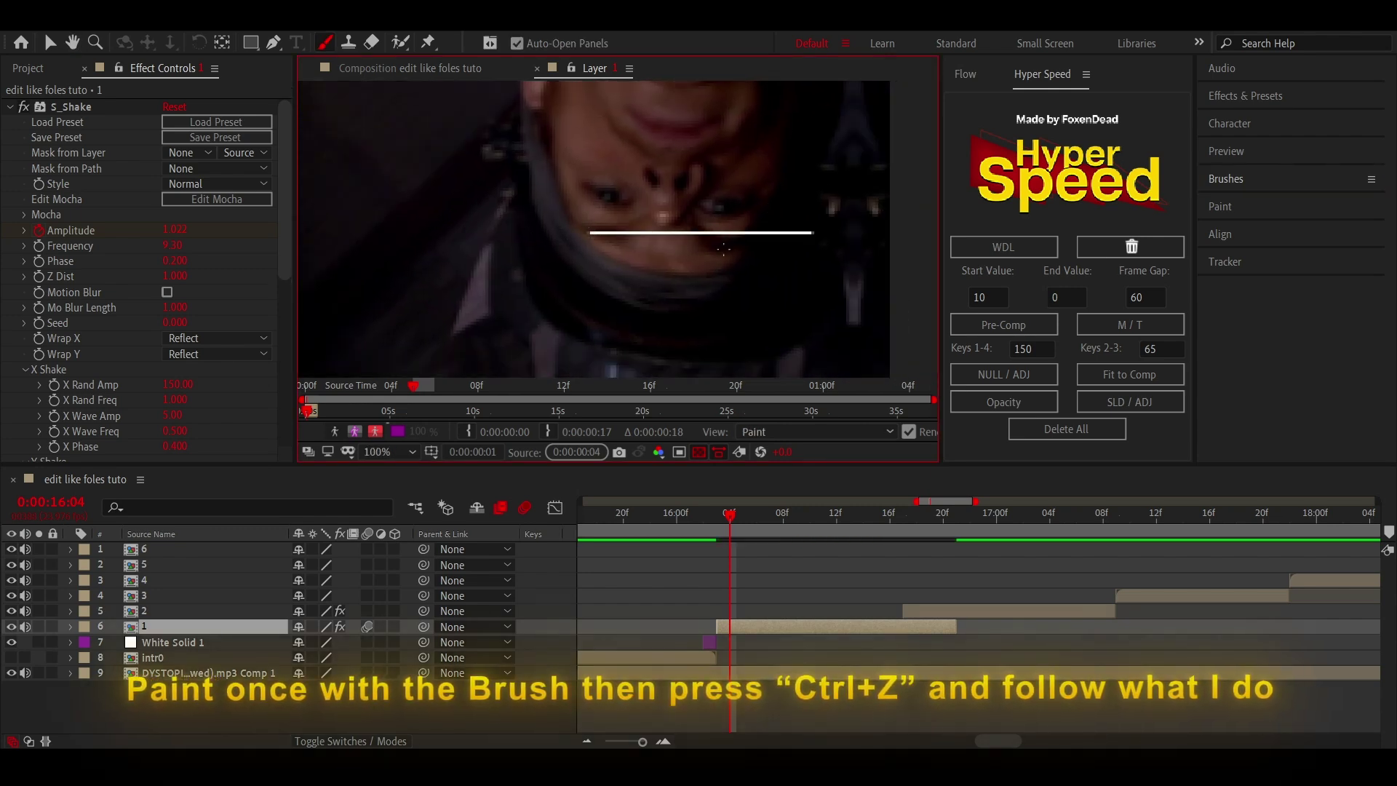
{"action": "key", "text": "ctrl+z"}
{"action": "left_click", "coordinate": [30, 132]}
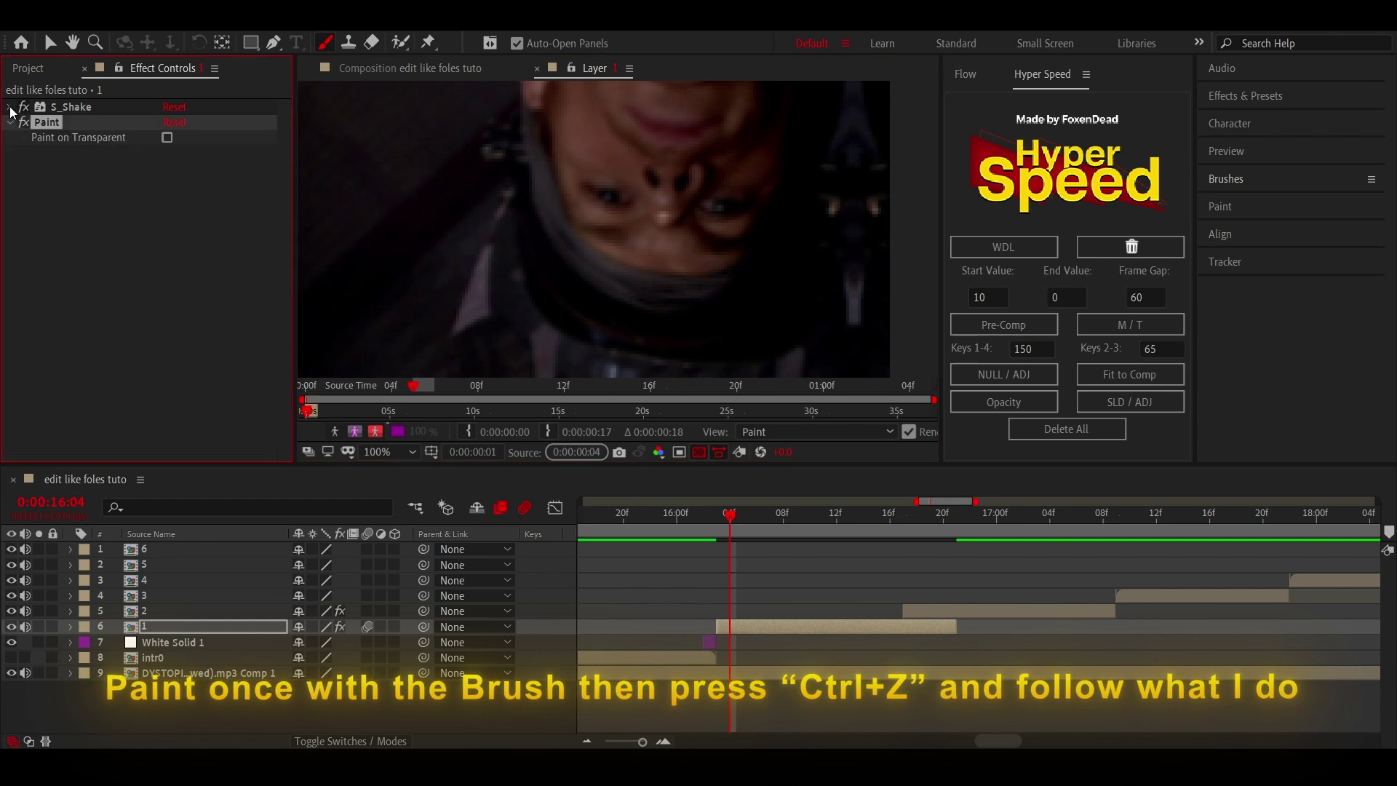
{"action": "left_click_drag", "start_coordinate": [31, 131], "coordinate": [36, 102]}
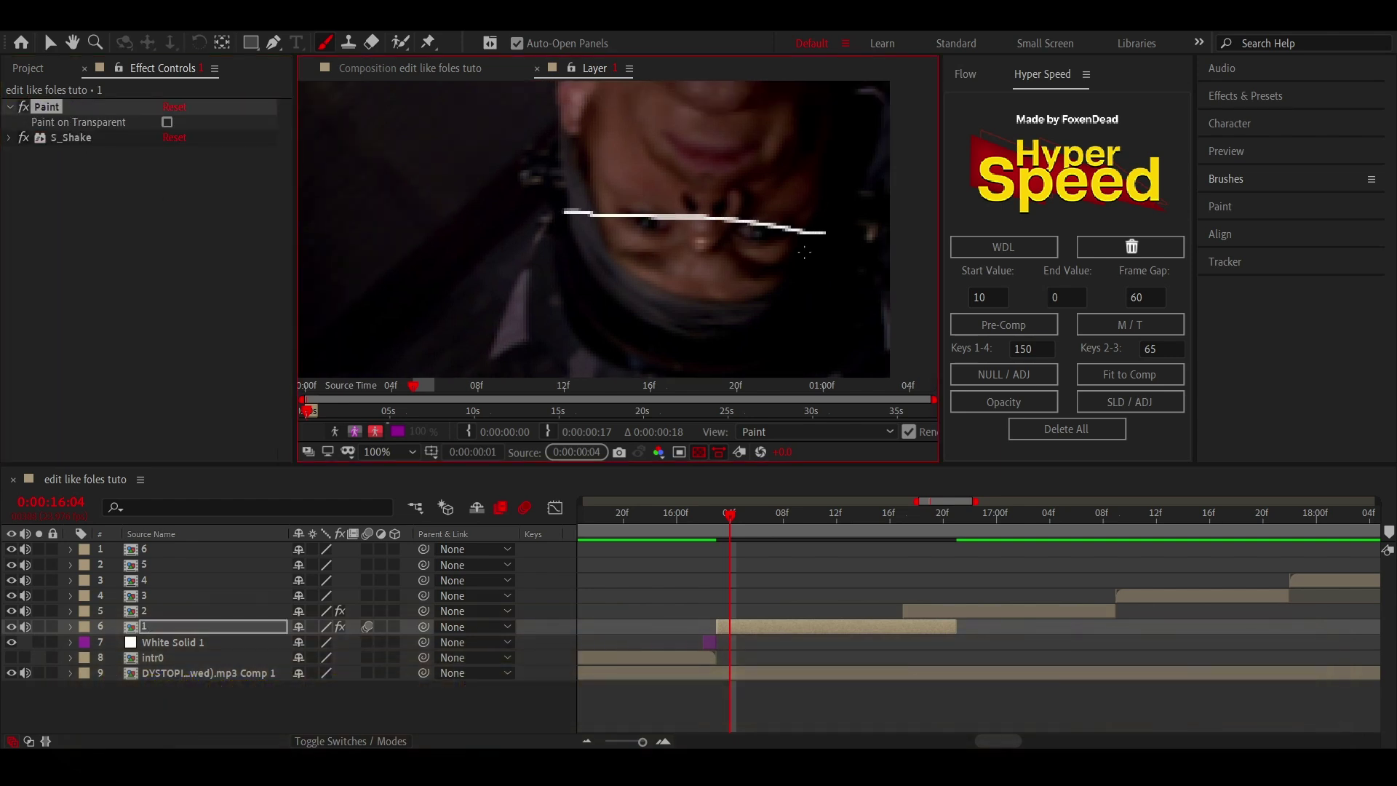
- Paint white X strokes across the eyes and advance to frame 16:06
{"action": "left_click_drag", "start_coordinate": [816, 246], "coordinate": [598, 222]}
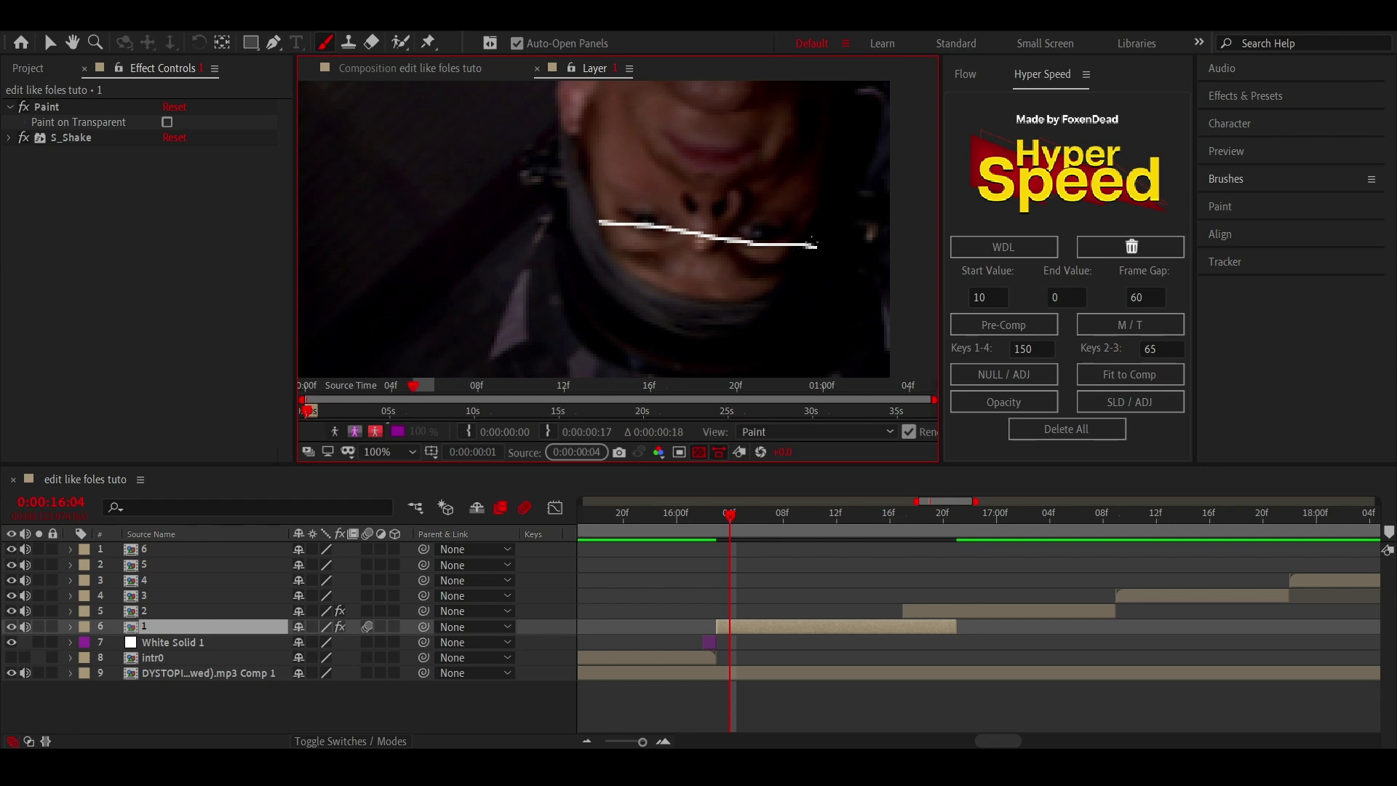
{"action": "left_click_drag", "start_coordinate": [815, 243], "coordinate": [601, 211]}
{"action": "key", "text": "ctrl+z"}
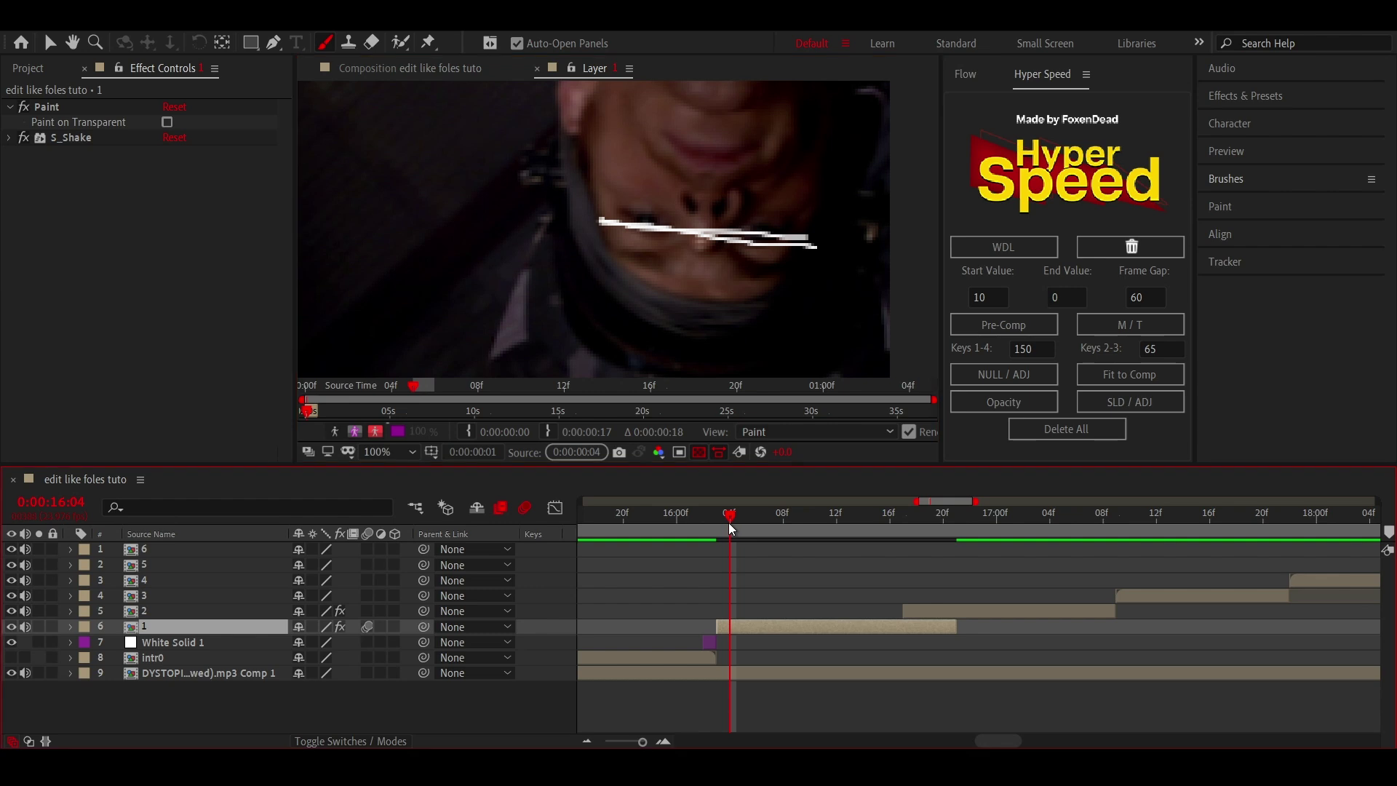
{"action": "left_click_drag", "start_coordinate": [731, 529], "coordinate": [740, 529]}
{"action": "key", "text": "Page_Down"}
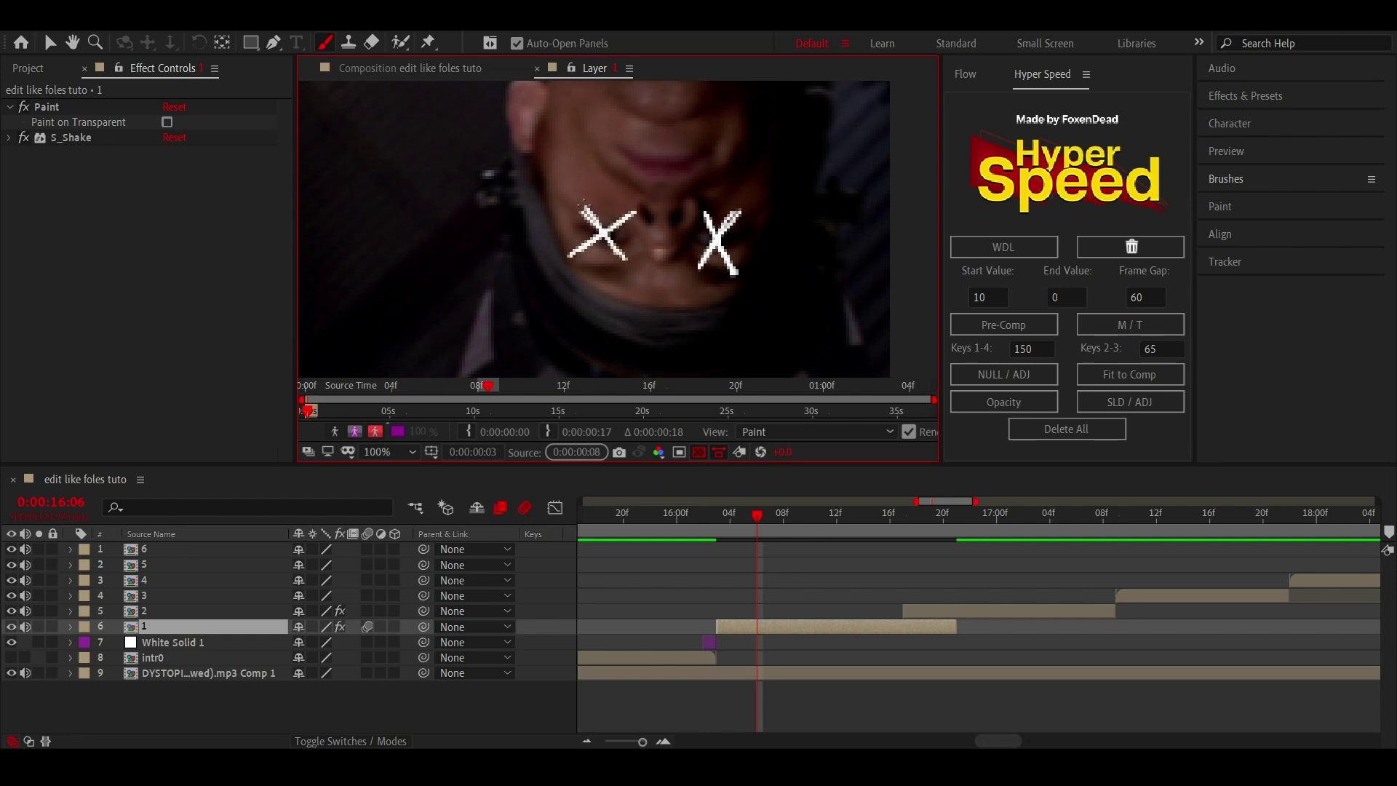
- Return to the composition and preview the edit from 16:00 to 17:09
{"action": "left_click", "coordinate": [538, 69]}
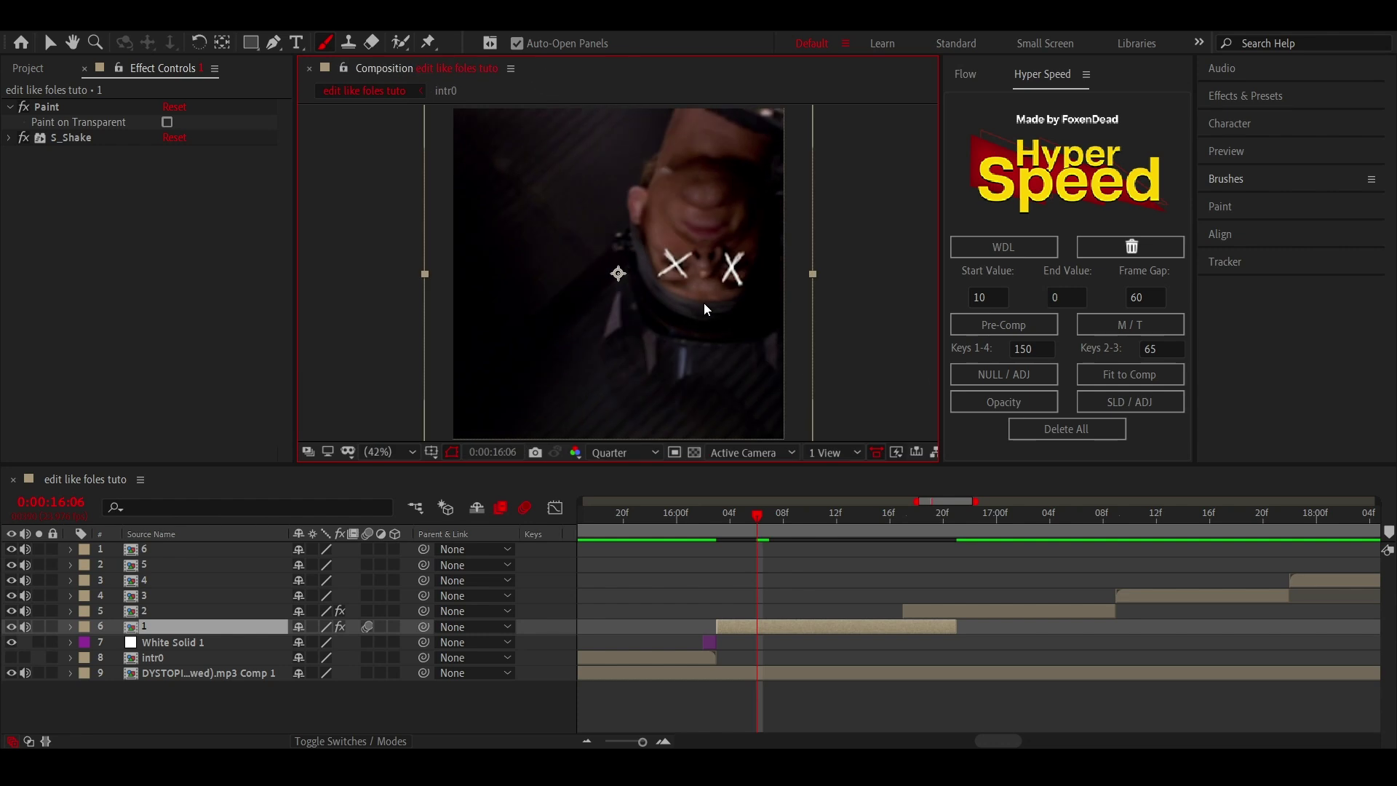
{"action": "left_click", "coordinate": [677, 521]}
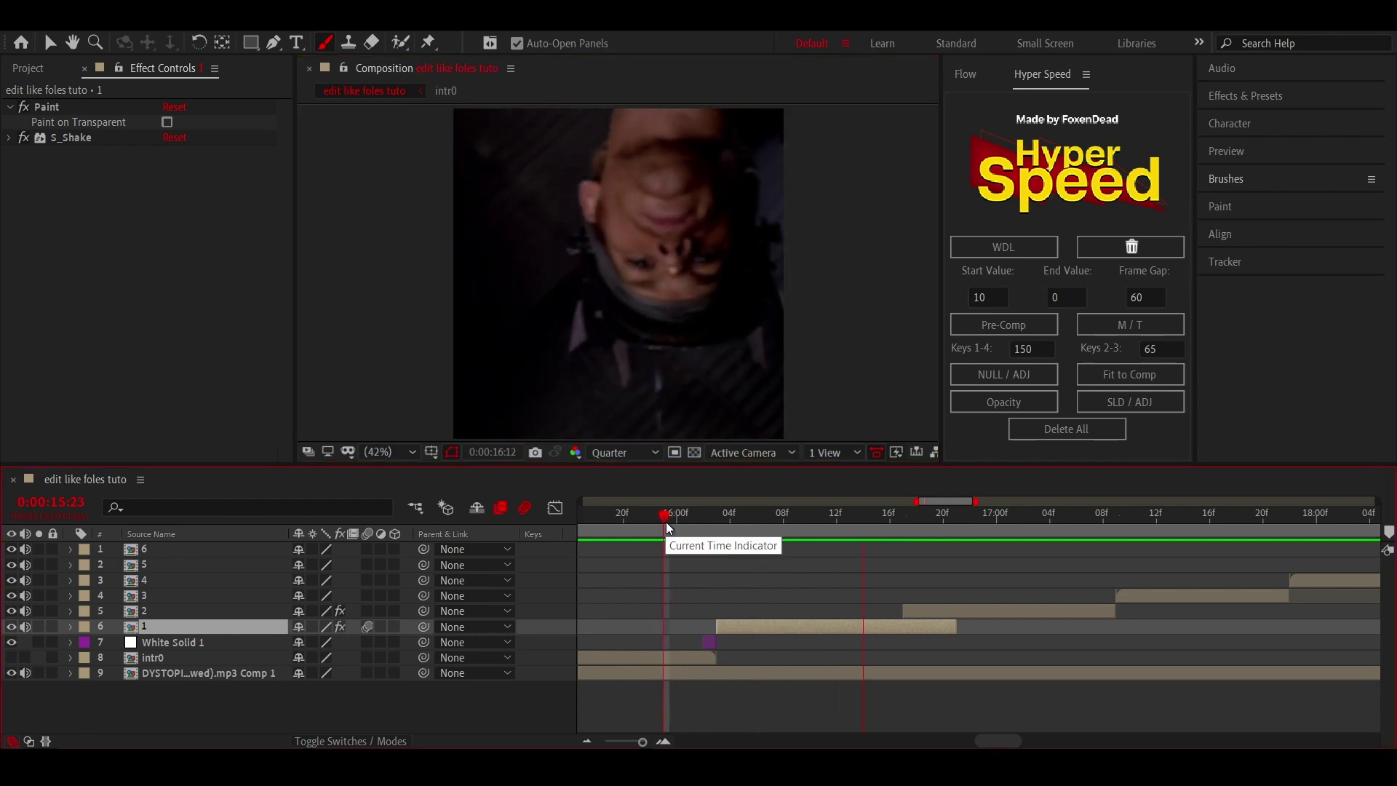
{"action": "key", "text": "space"}
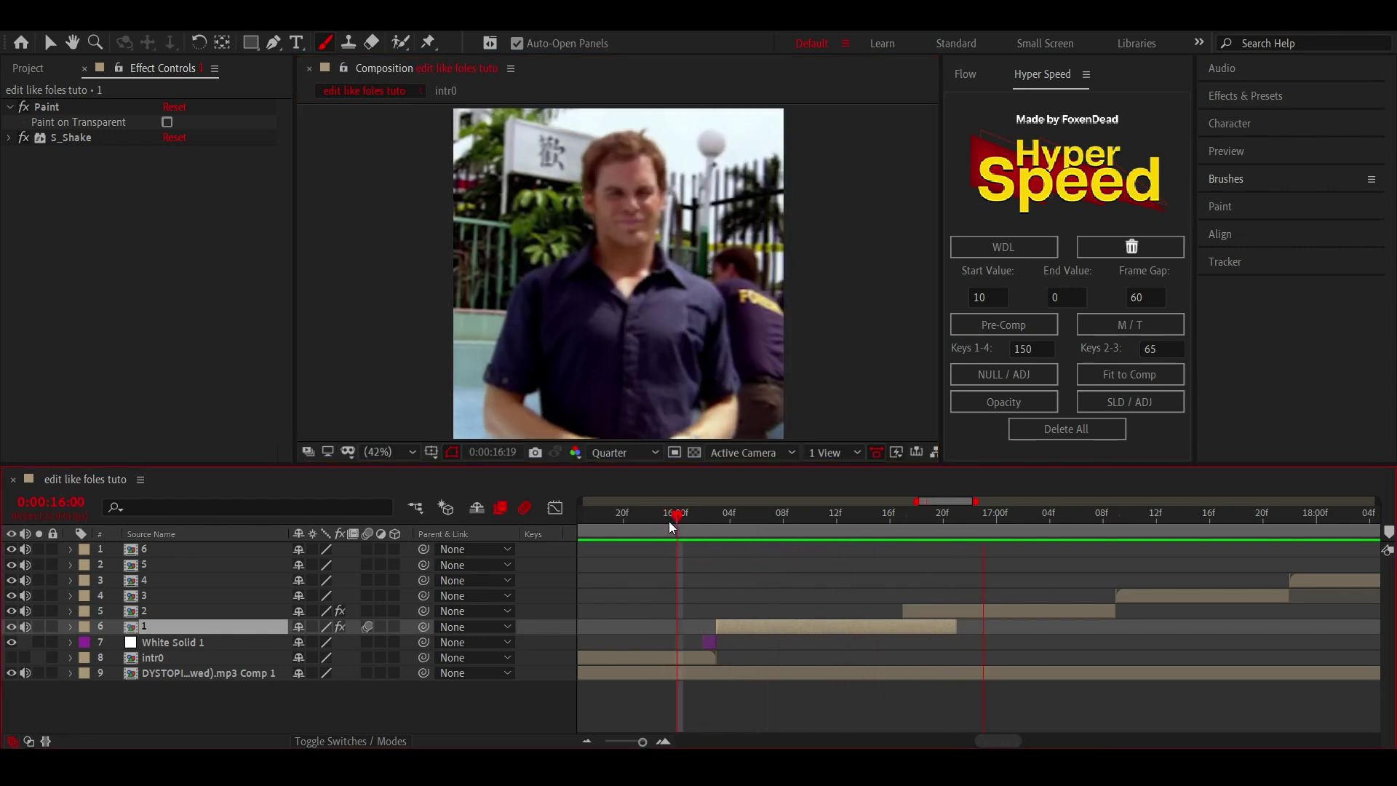
{"action": "left_click", "coordinate": [877, 521]}
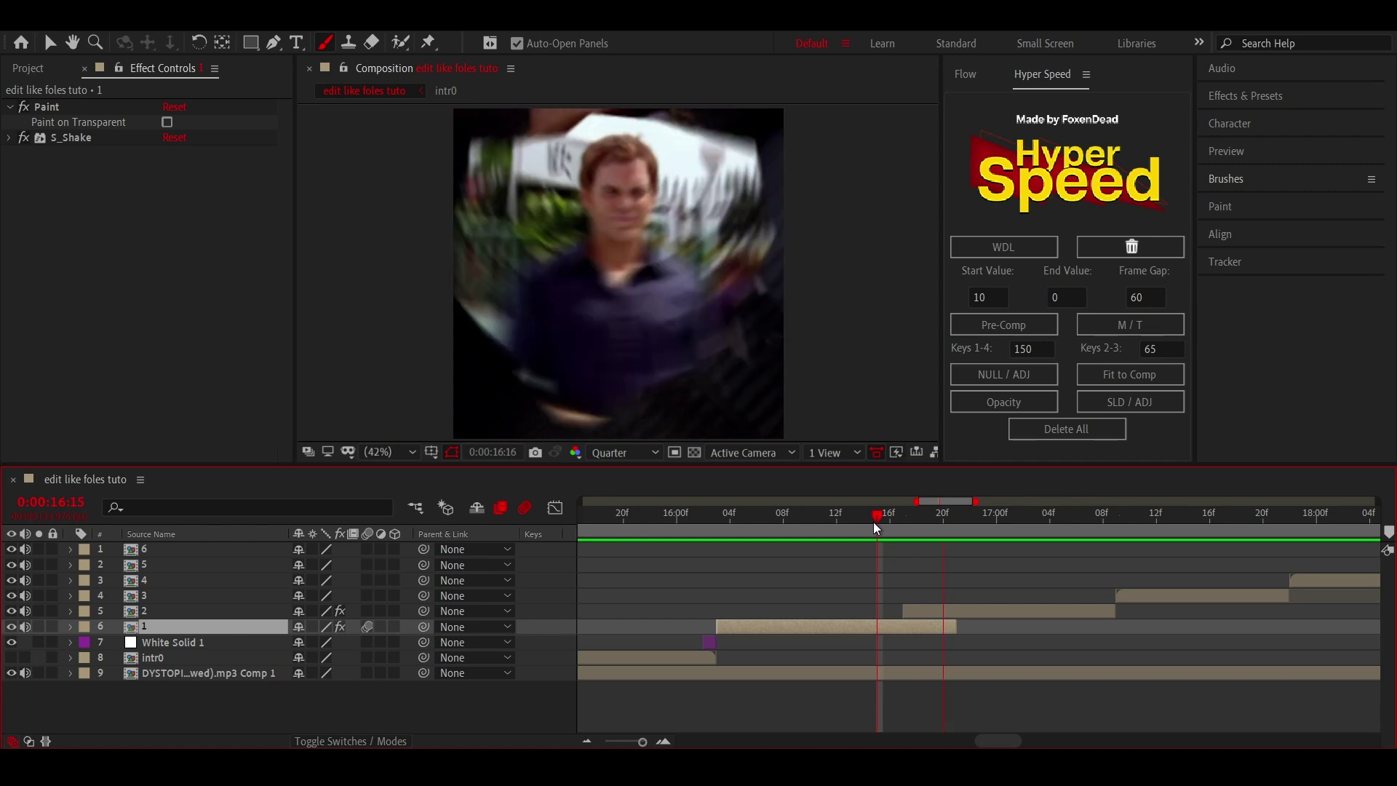
{"action": "key", "text": "space"}
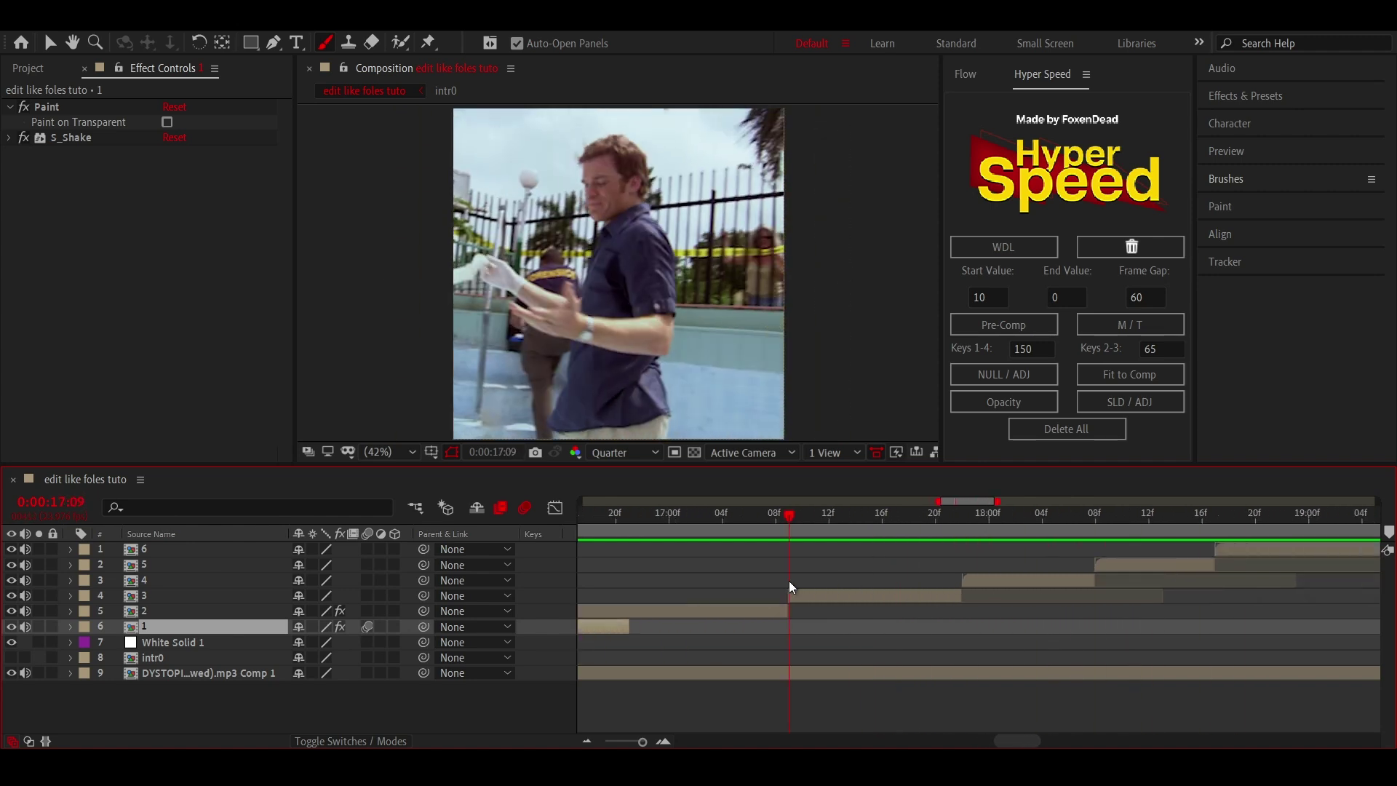
- Add a Master Adjustment Layer above layer 3 straddling the cut and apply Radial Blur to it
{"action": "left_click", "coordinate": [800, 600]}
{"action": "left_click", "coordinate": [1012, 379]}
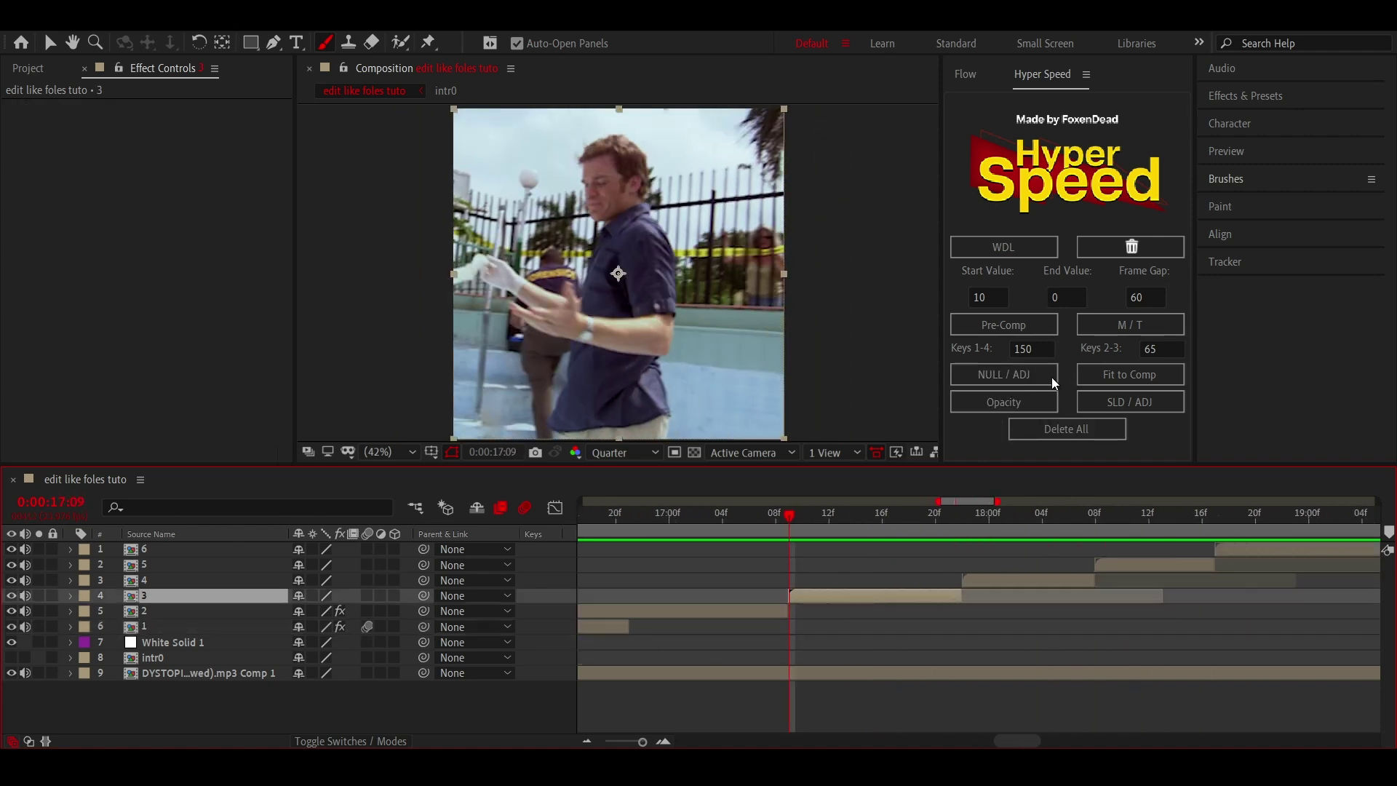
{"action": "left_click_drag", "start_coordinate": [884, 595], "coordinate": [805, 601]}
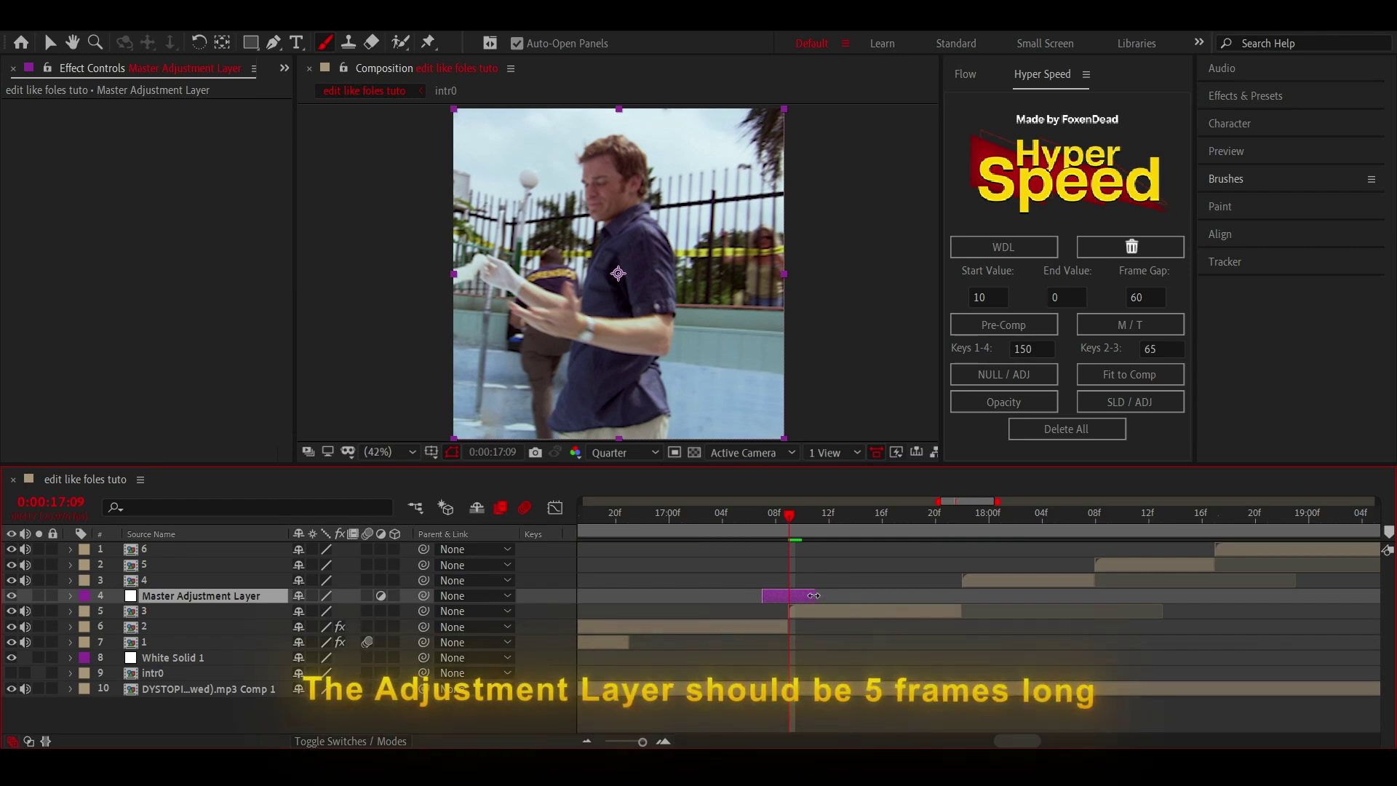
{"action": "key", "text": "ctrl+space"}
{"action": "type", "text": "rd"}
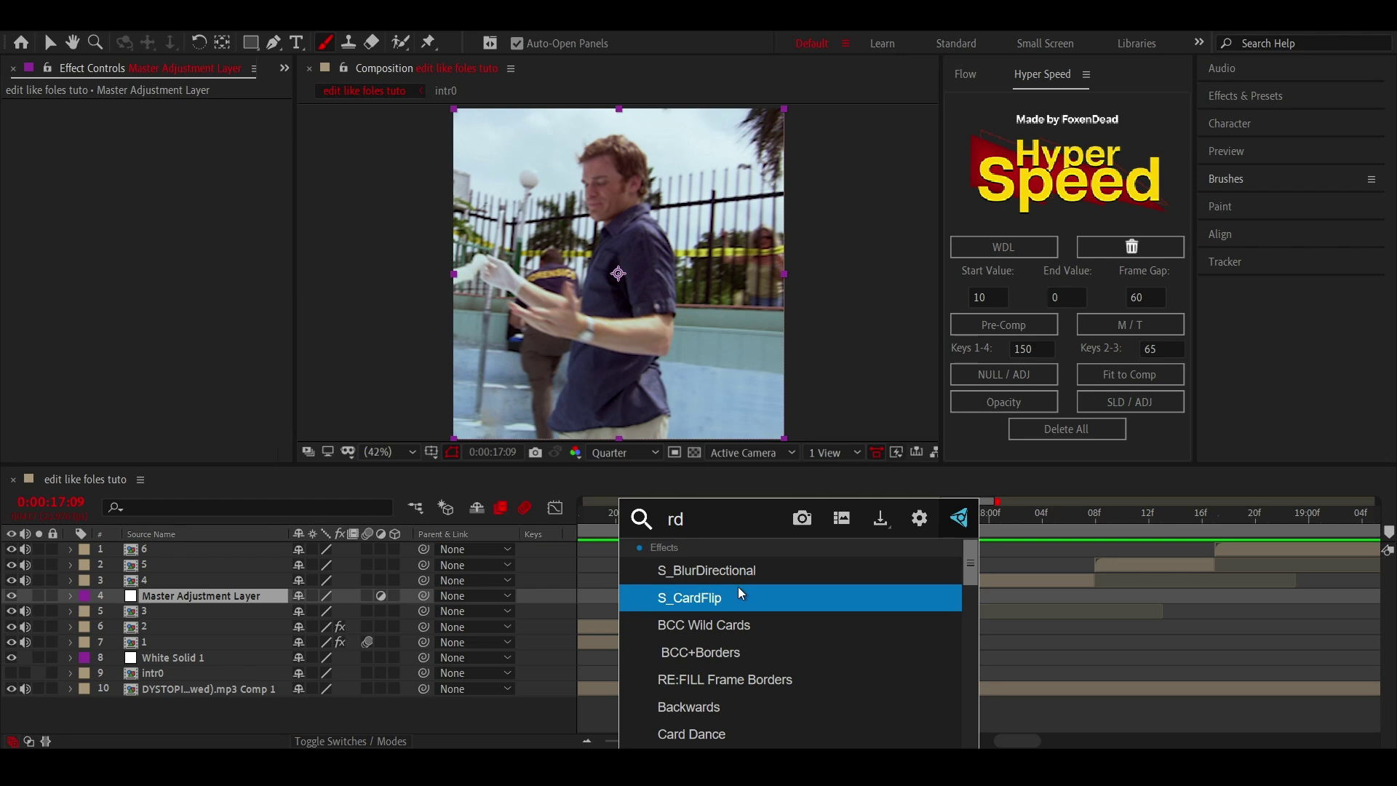
{"action": "type", "text": "rad"}
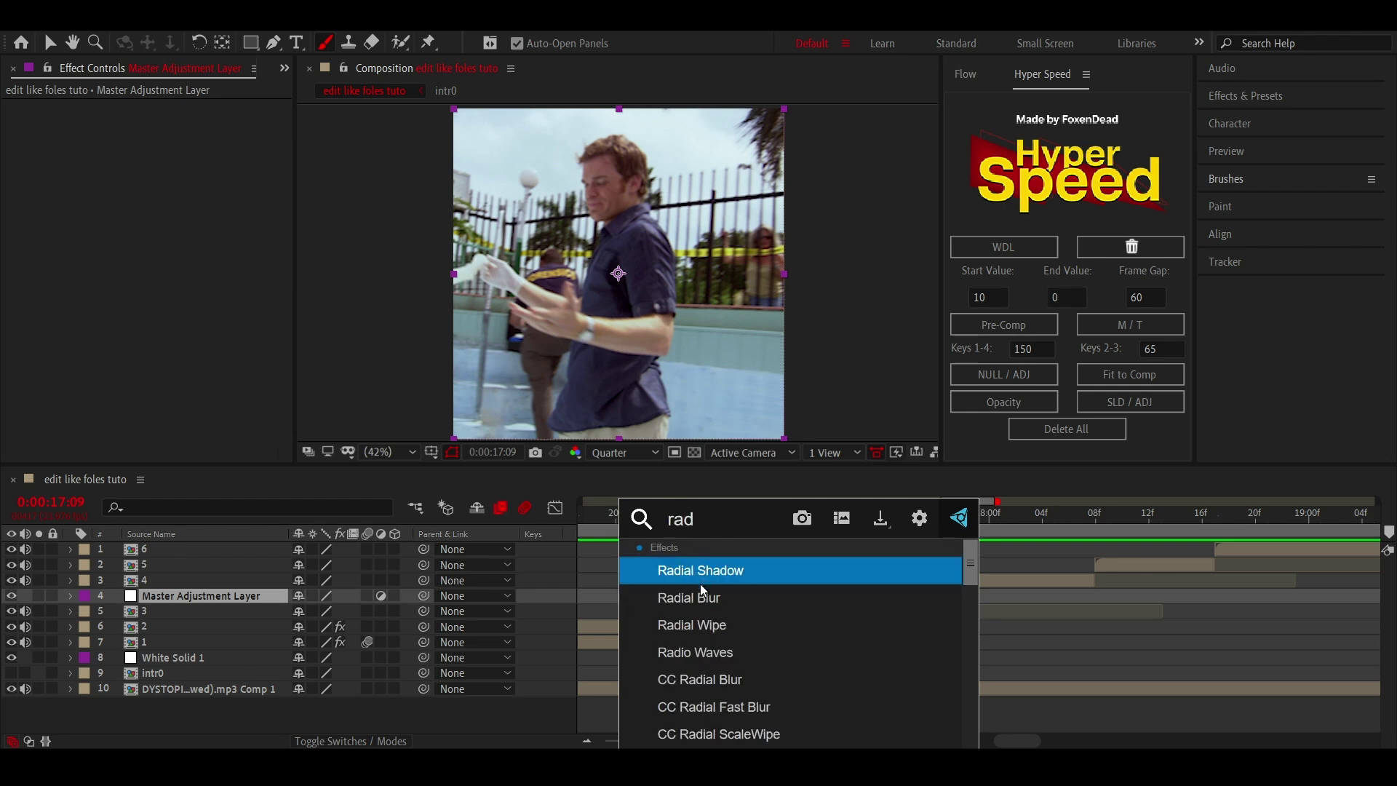
{"action": "left_click", "coordinate": [705, 597]}
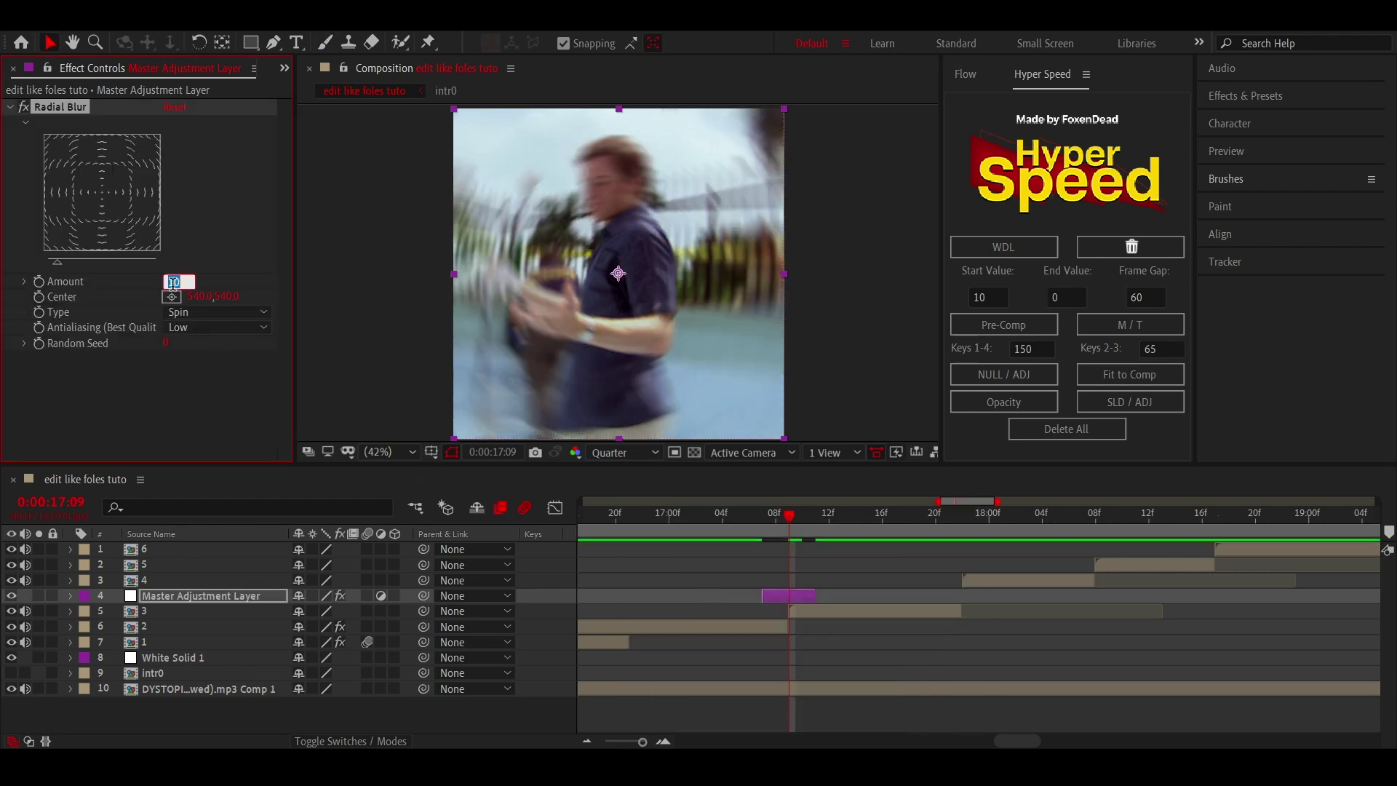
- Set the Radial Blur Amount to 15 with High antialiasing
{"action": "key", "text": "Return"}
{"action": "left_click", "coordinate": [211, 327]}
{"action": "left_click", "coordinate": [178, 361]}
- Keyframe the blur Amount at 0 on 17:07 and 17:11 so it peaks at 15
{"action": "key", "text": "u"}
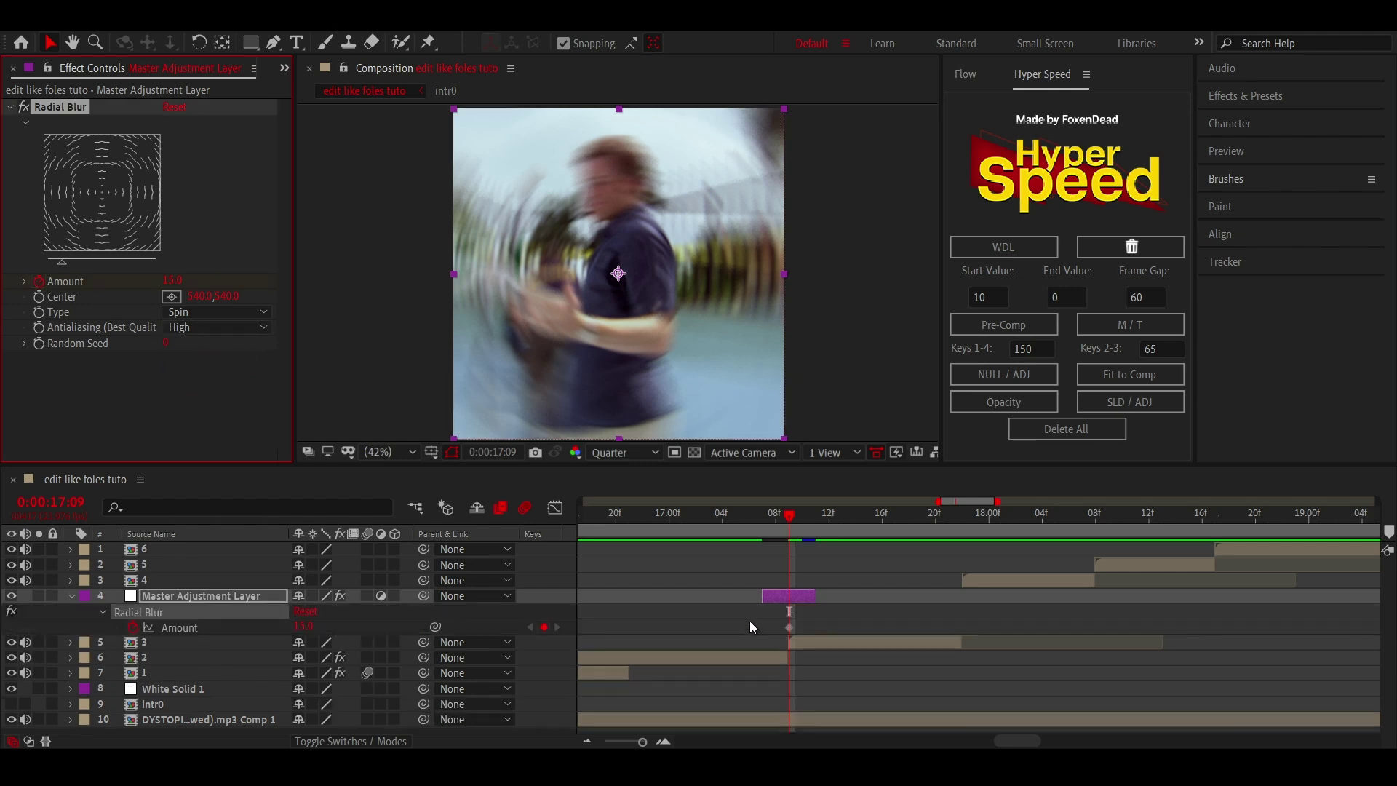
{"action": "left_click", "coordinate": [761, 530]}
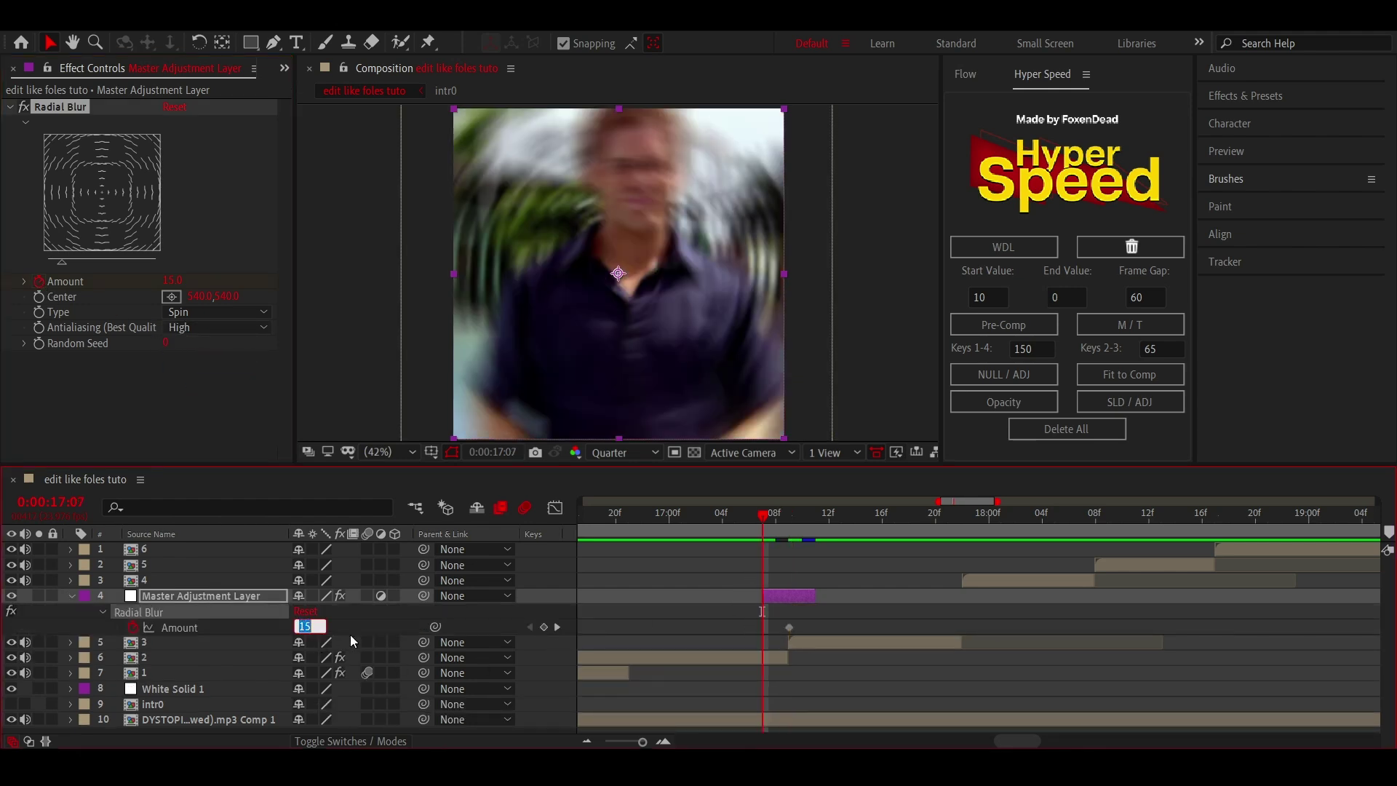
{"action": "type", "text": "0"}
{"action": "key", "text": "Return"}
{"action": "left_click", "coordinate": [822, 539]}
{"action": "left_click_drag", "start_coordinate": [300, 626], "coordinate": [120, 643]}
{"action": "left_click", "coordinate": [732, 522]}
{"action": "left_click", "coordinate": [631, 541]}
{"action": "left_click", "coordinate": [789, 527]}
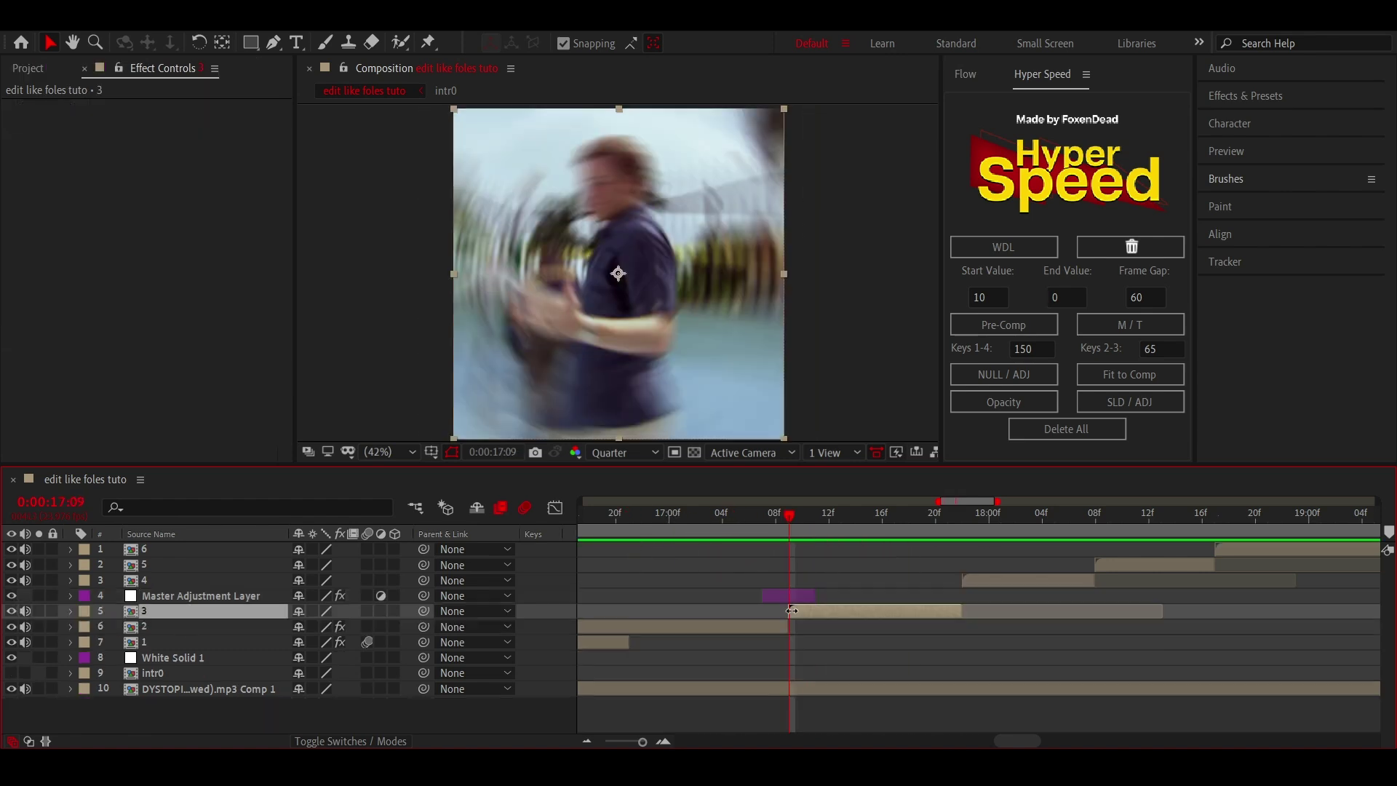
{"action": "left_click", "coordinate": [749, 626]}
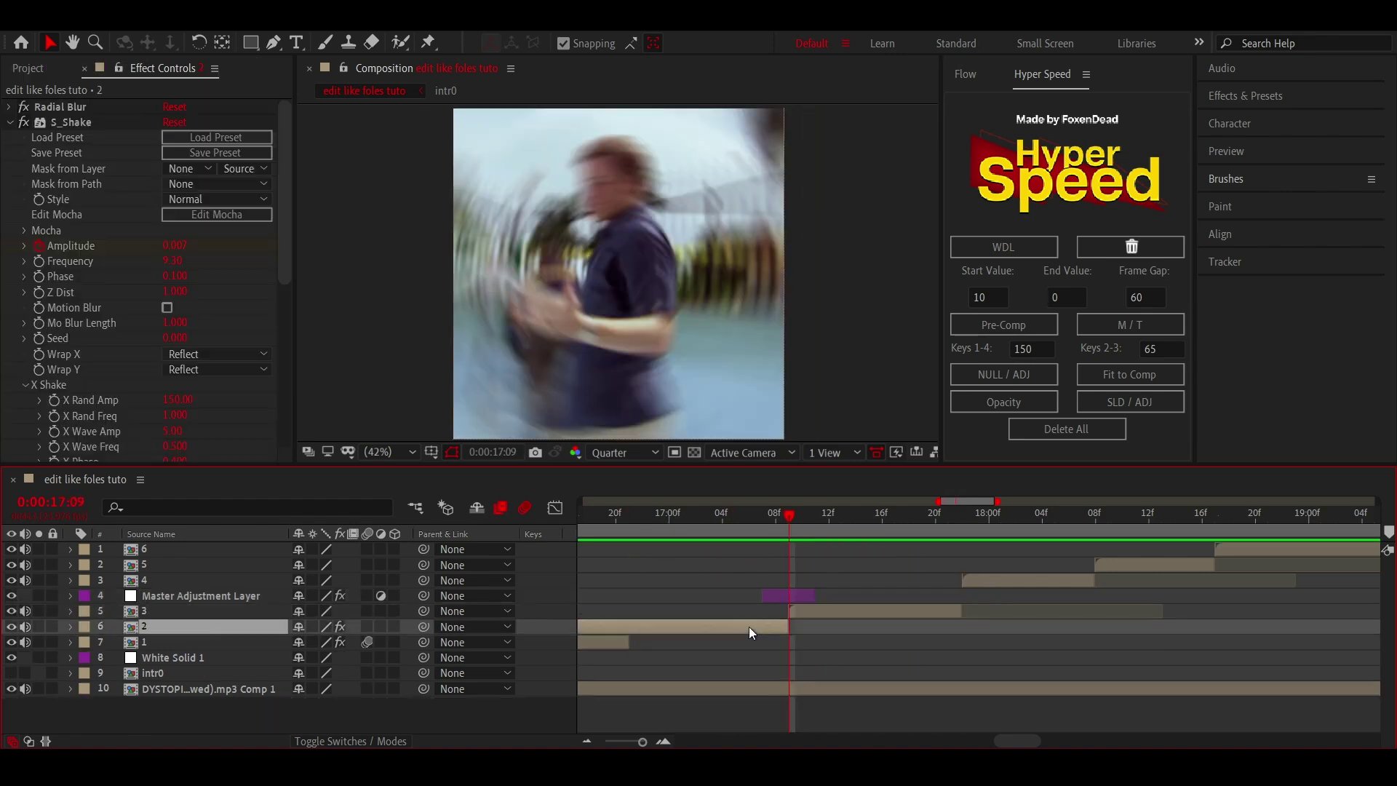
- Enable Time Remap on clip 3 and pull its end keyframe earlier to speed it up
{"action": "left_click", "coordinate": [71, 626]}
{"action": "left_click", "coordinate": [155, 642]}
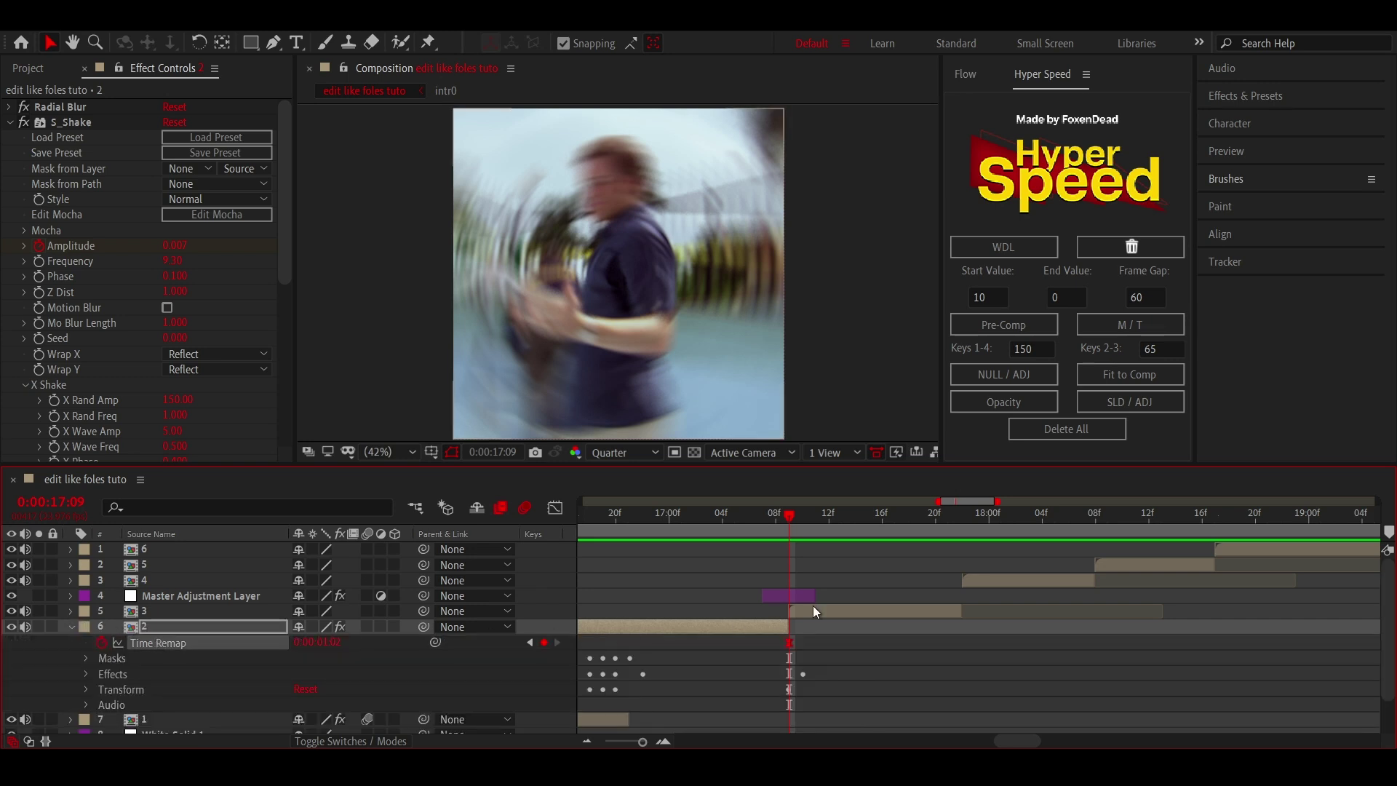
{"action": "left_click", "coordinate": [844, 605]}
{"action": "key", "text": "ctrl+alt+t"}
{"action": "left_click", "coordinate": [1002, 630]}
{"action": "left_click_drag", "start_coordinate": [1001, 629], "coordinate": [962, 628]}
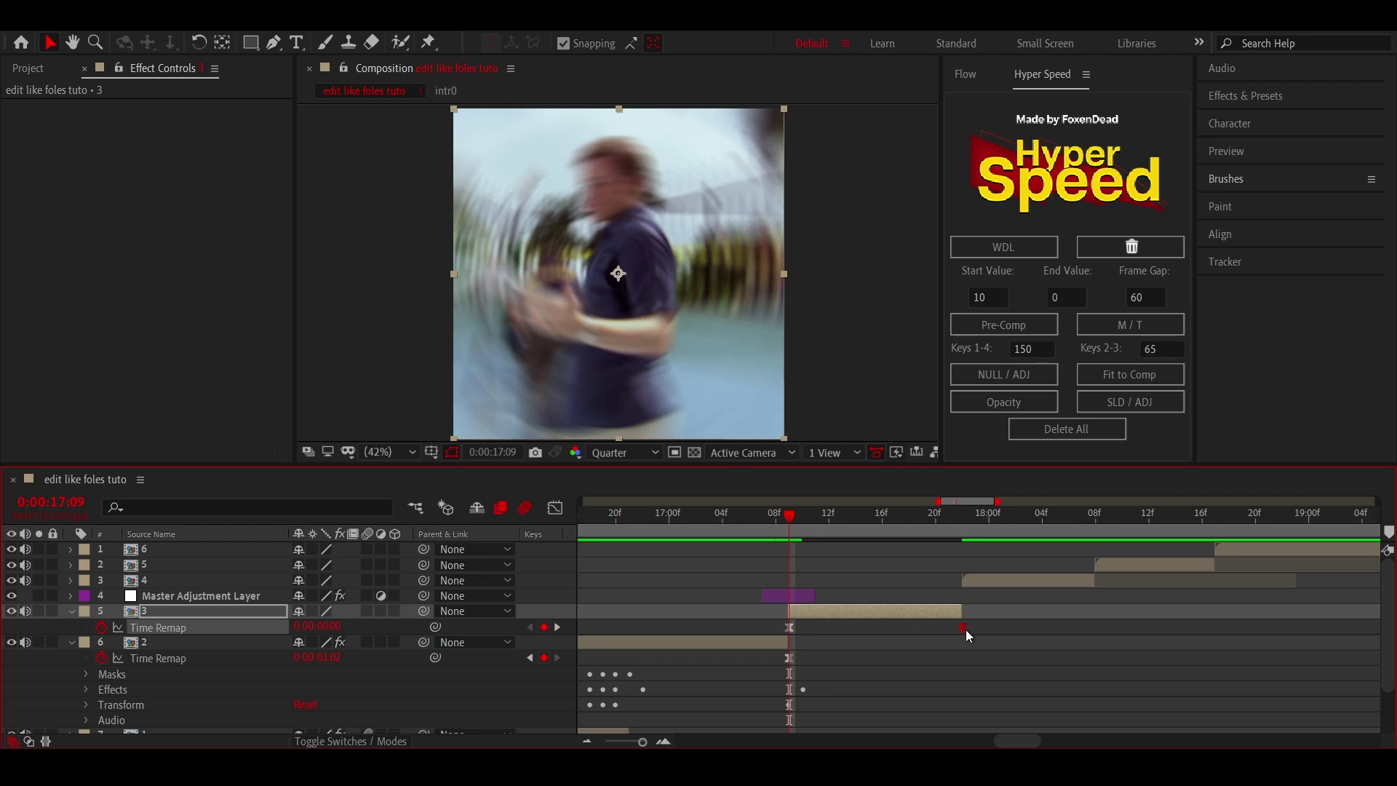
- Ease both ends of clip 3's remap curve in the Graph Editor and preview the ramp
{"action": "key", "text": "space"}
{"action": "left_click", "coordinate": [702, 525]}
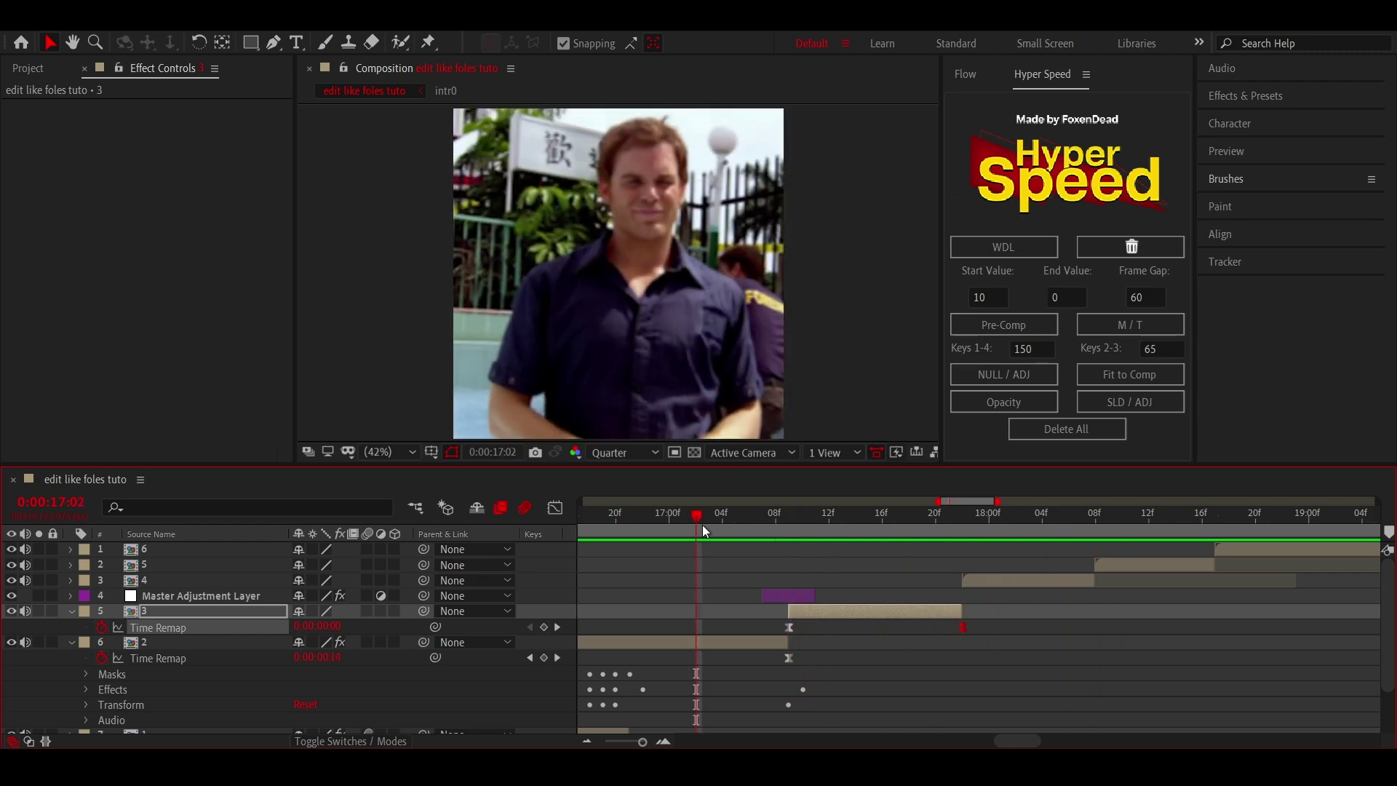
{"action": "left_click_drag", "start_coordinate": [703, 526], "coordinate": [750, 528]}
{"action": "left_click", "coordinate": [555, 508]}
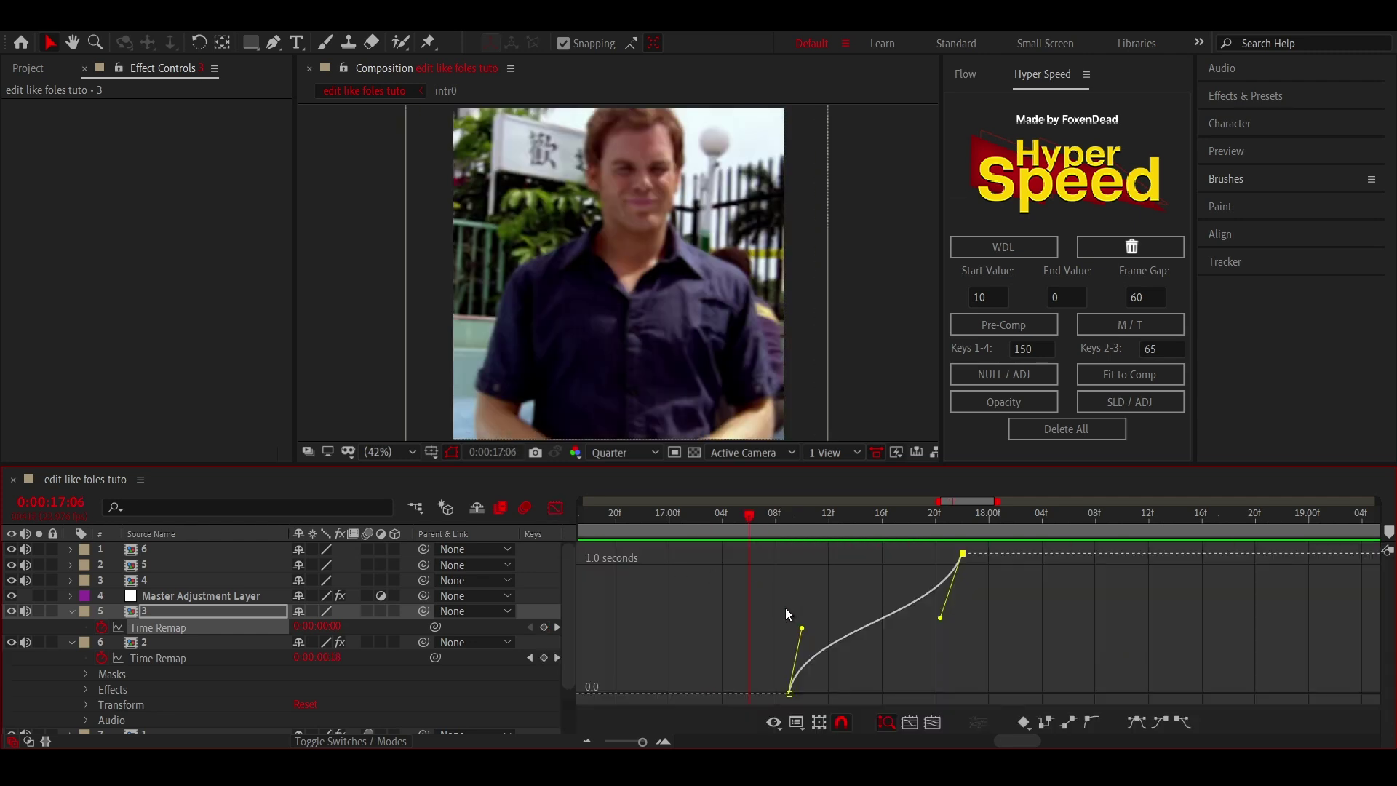
{"action": "left_click_drag", "start_coordinate": [801, 627], "coordinate": [801, 603]}
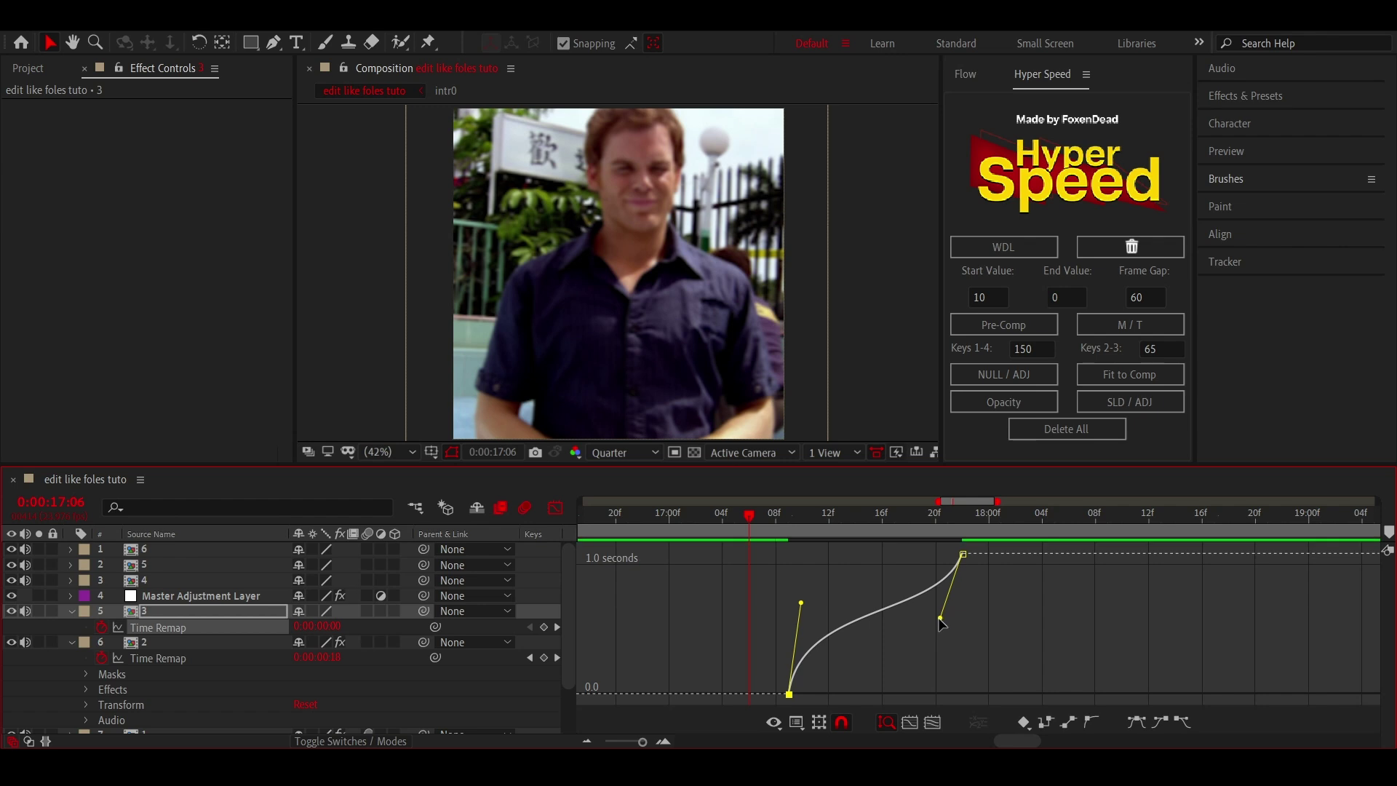
{"action": "left_click_drag", "start_coordinate": [940, 617], "coordinate": [944, 641]}
{"action": "key", "text": "space"}
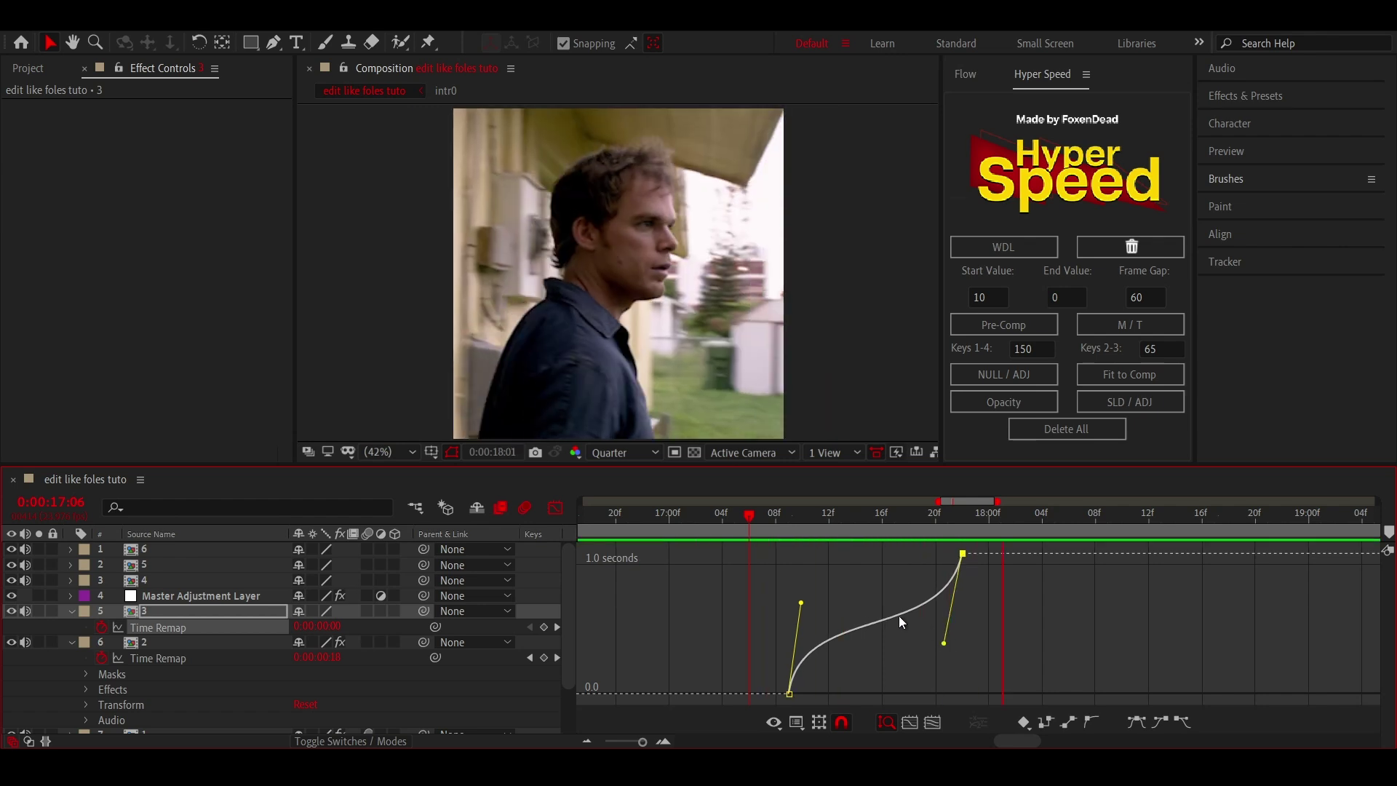
- Split clip 3 at 17:15 and pre-compose its later half as 7
{"action": "left_click", "coordinate": [555, 507]}
{"action": "mouse_move", "coordinate": [705, 513]}
{"action": "left_mouse_down"}
{"action": "mouse_move", "coordinate": [689, 533]}
{"action": "mouse_move", "coordinate": [867, 545]}
{"action": "left_mouse_up"}
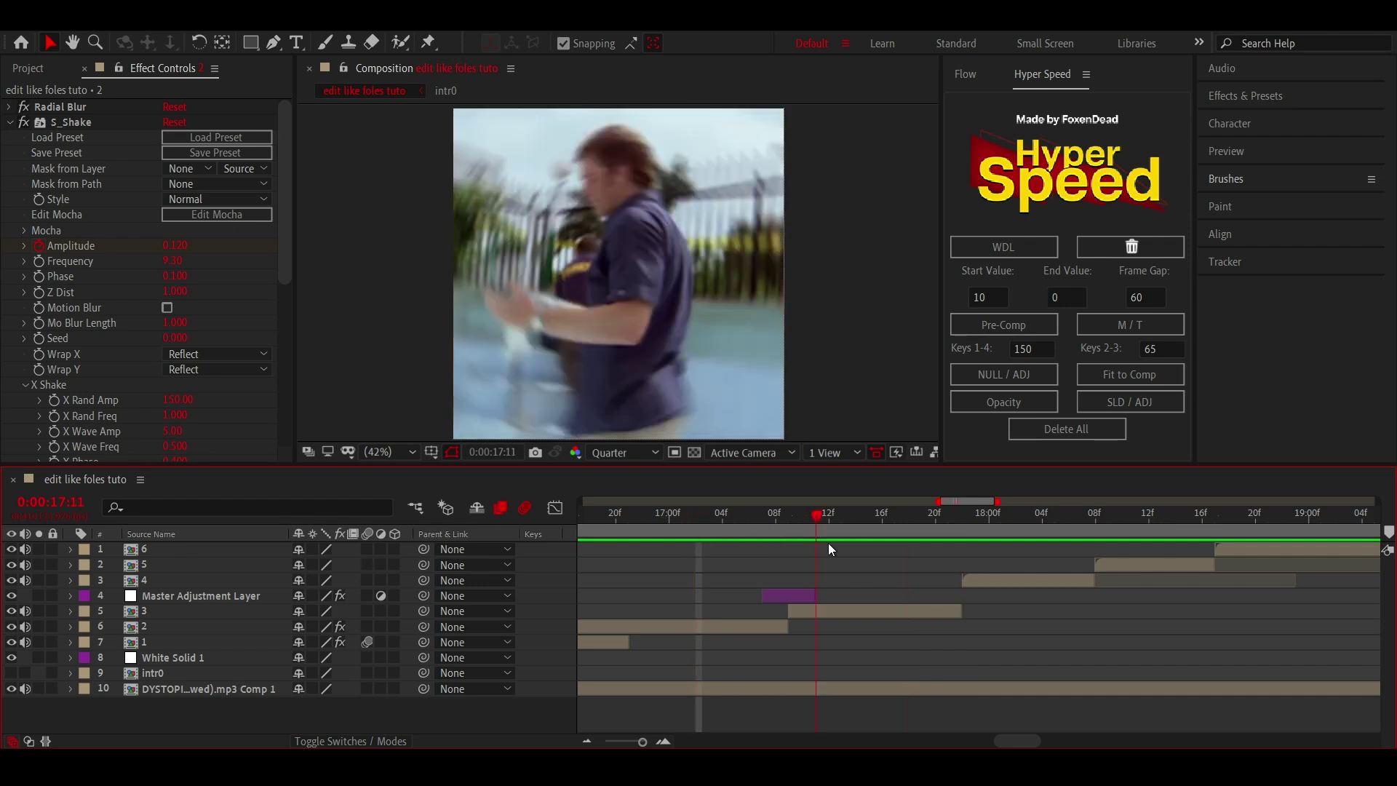
{"action": "left_click", "coordinate": [876, 613]}
{"action": "key", "text": "ctrl+shift+d"}
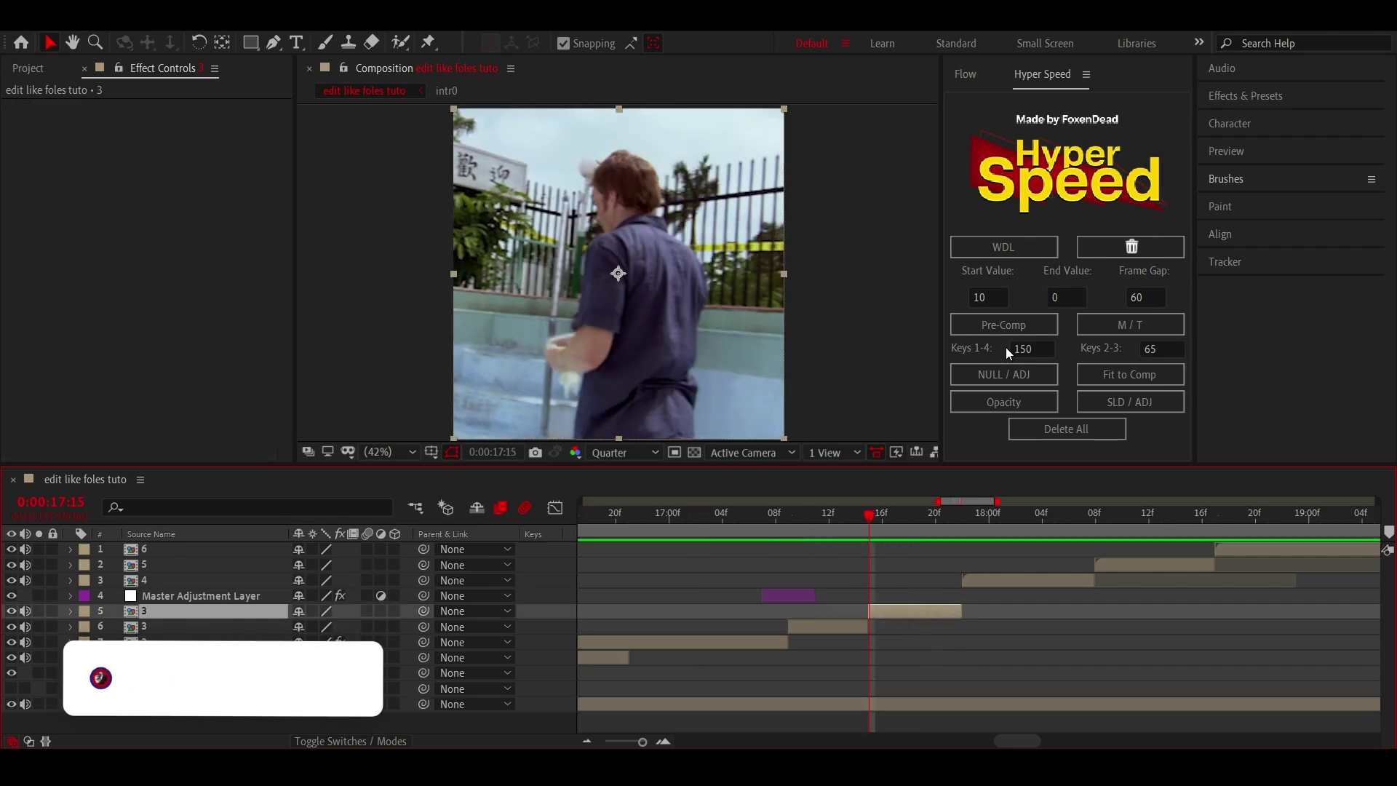
{"action": "left_click", "coordinate": [1004, 328]}
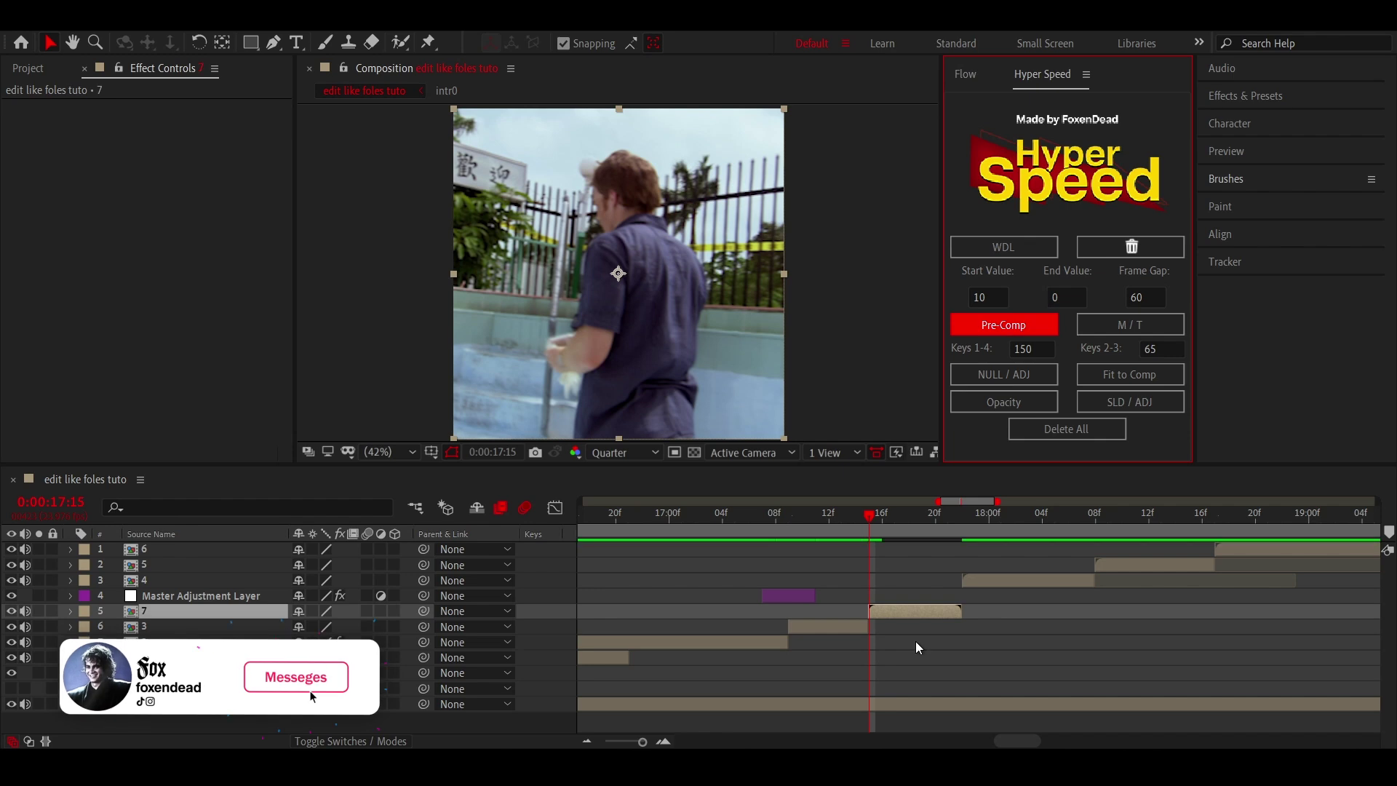
- Inside precomp 7, apply CRT Emulator Style 5 with a Full-resolution preview
{"action": "double_click", "coordinate": [920, 609]}
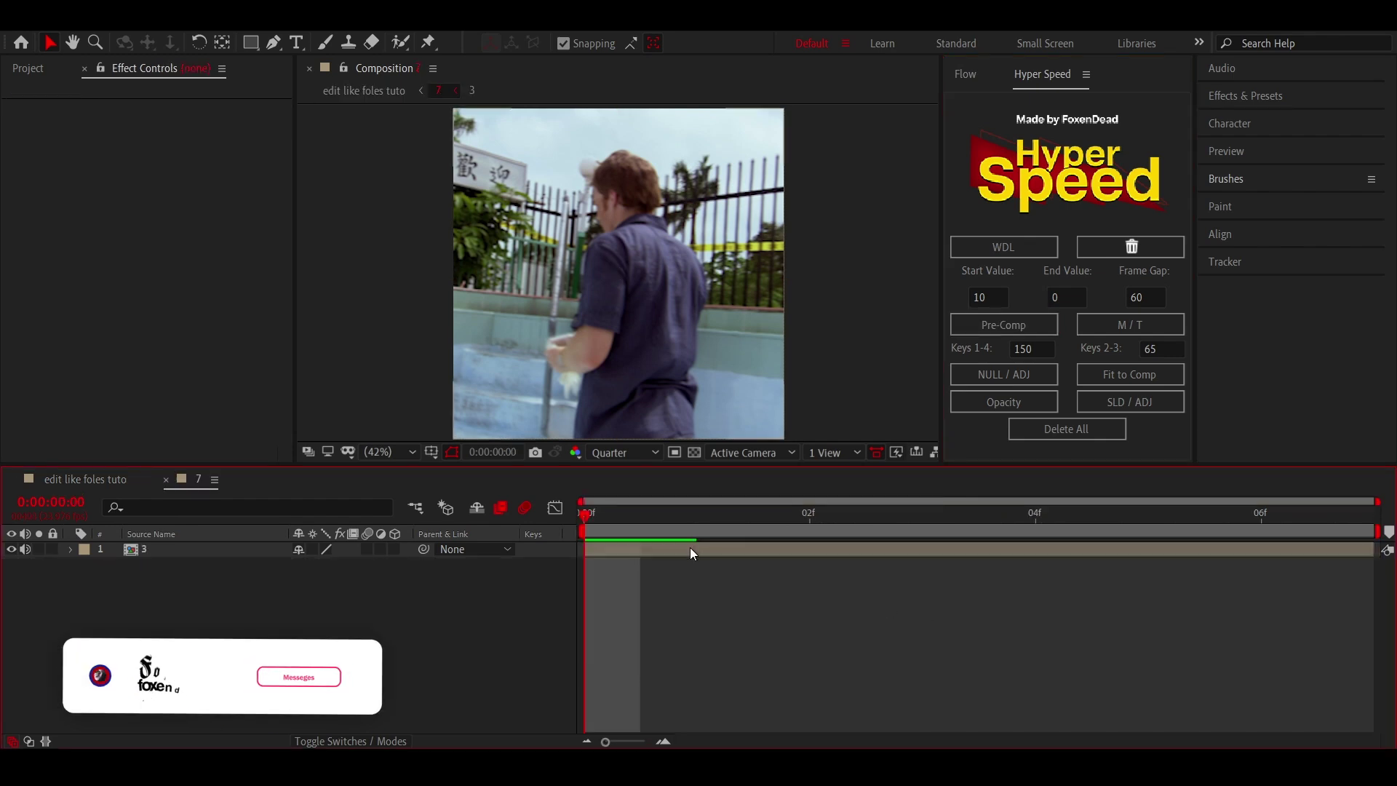
{"action": "left_click", "coordinate": [321, 21]}
{"action": "mouse_move", "coordinate": [640, 71]}
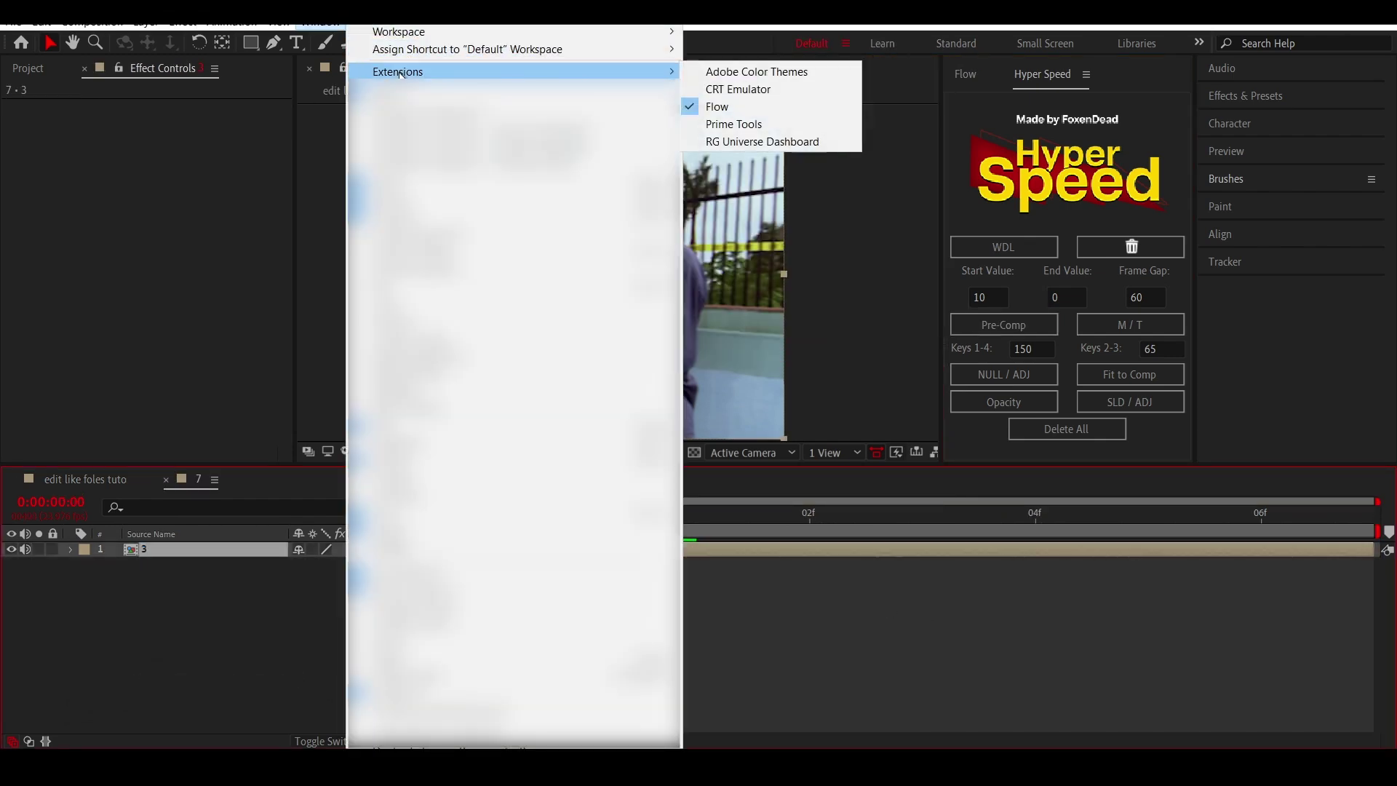
{"action": "left_click", "coordinate": [738, 89]}
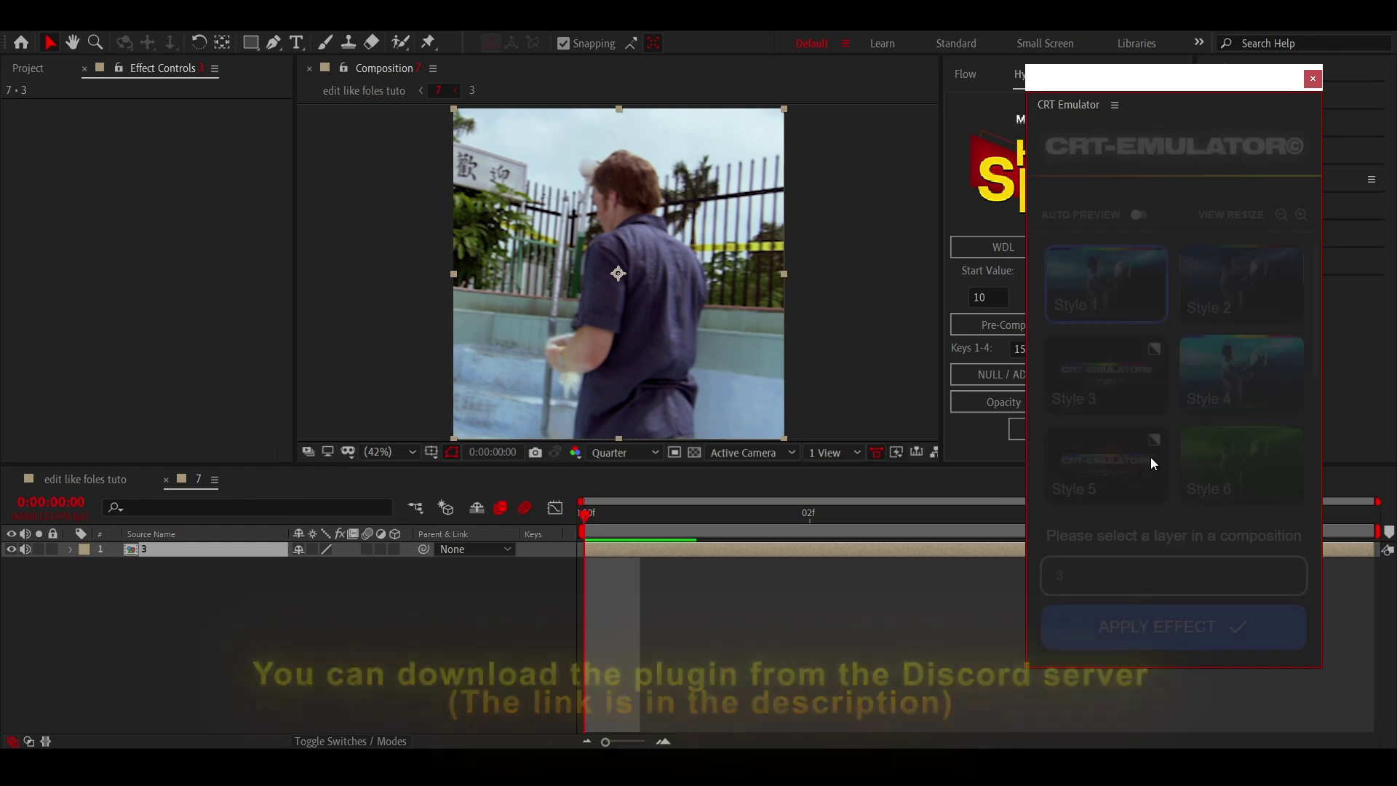
{"action": "left_click", "coordinate": [617, 454]}
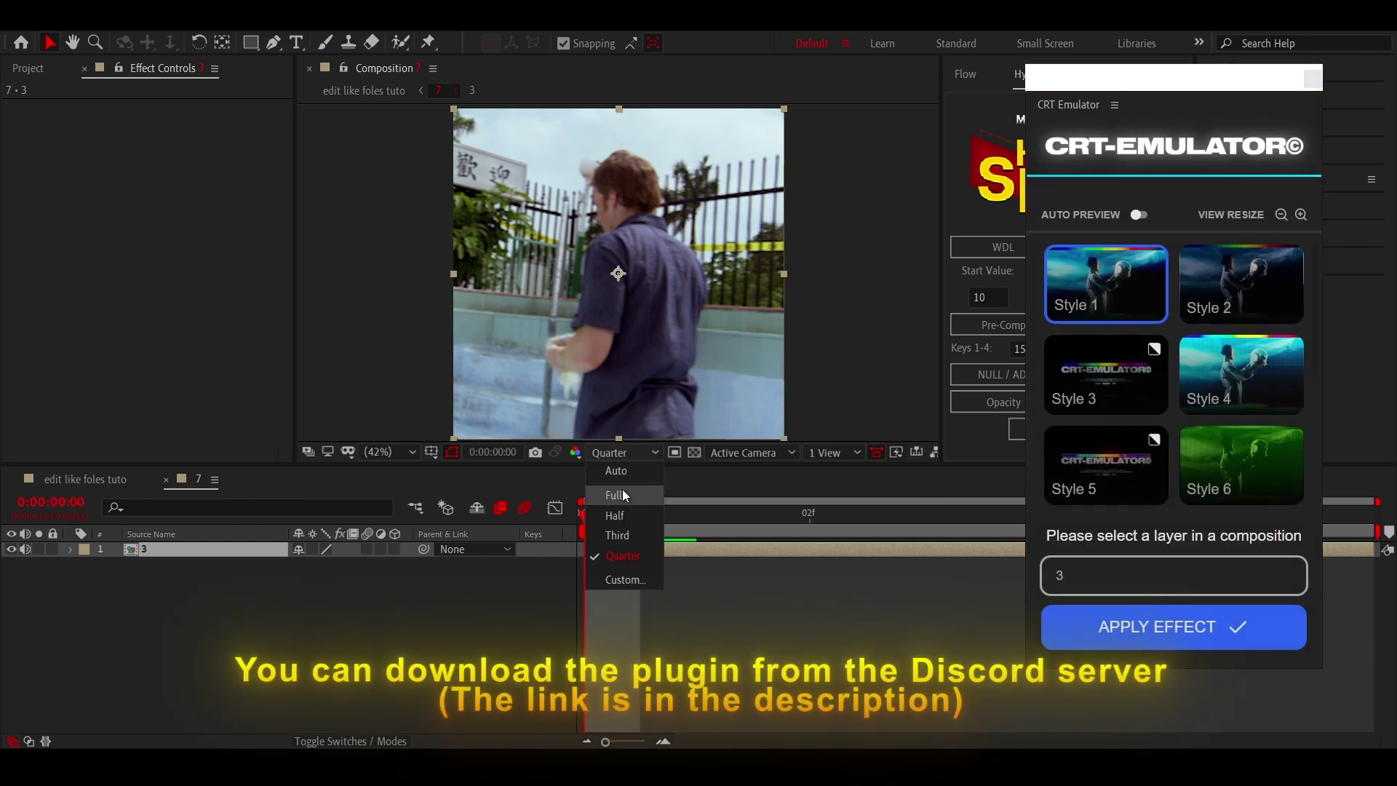
{"action": "left_click", "coordinate": [622, 488]}
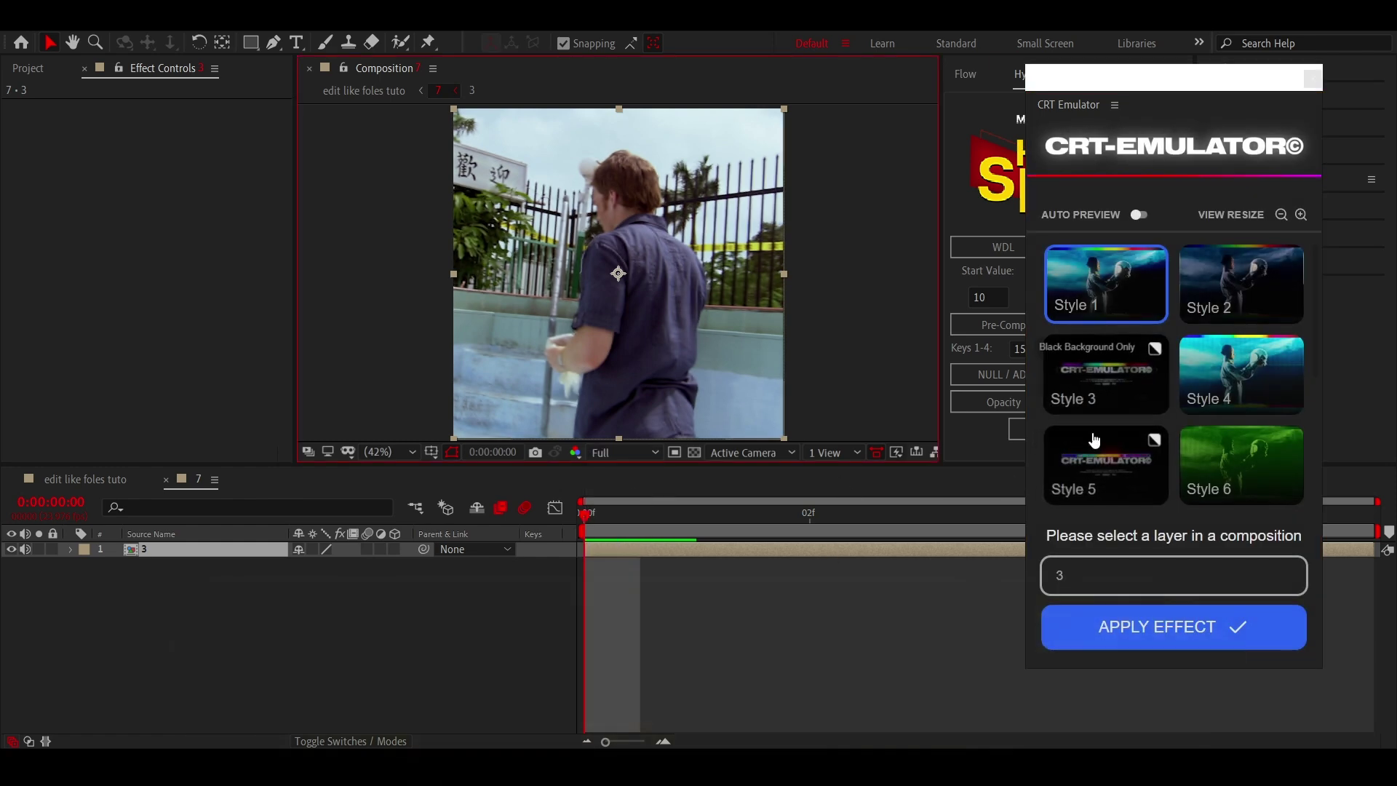
{"action": "left_click", "coordinate": [1105, 469]}
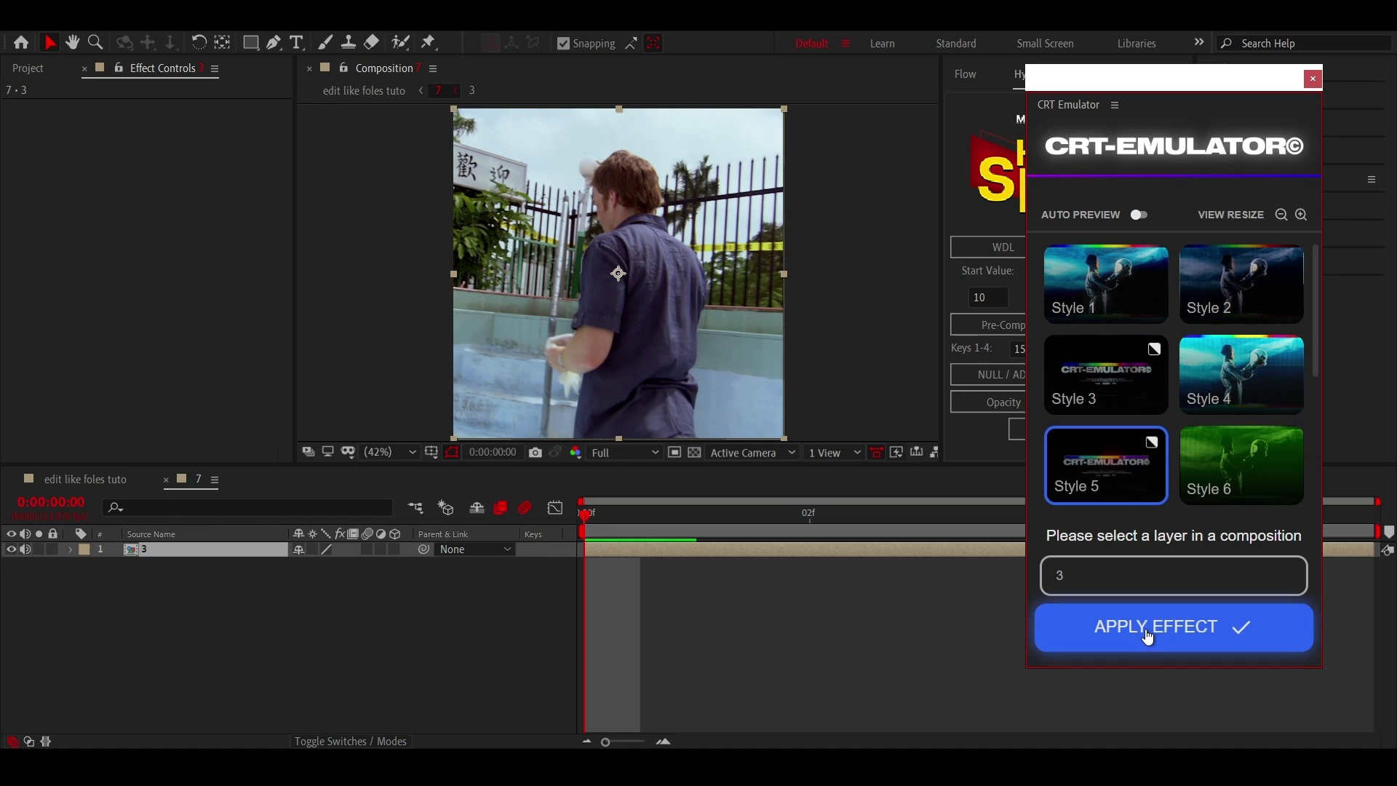
{"action": "left_click", "coordinate": [1150, 635]}
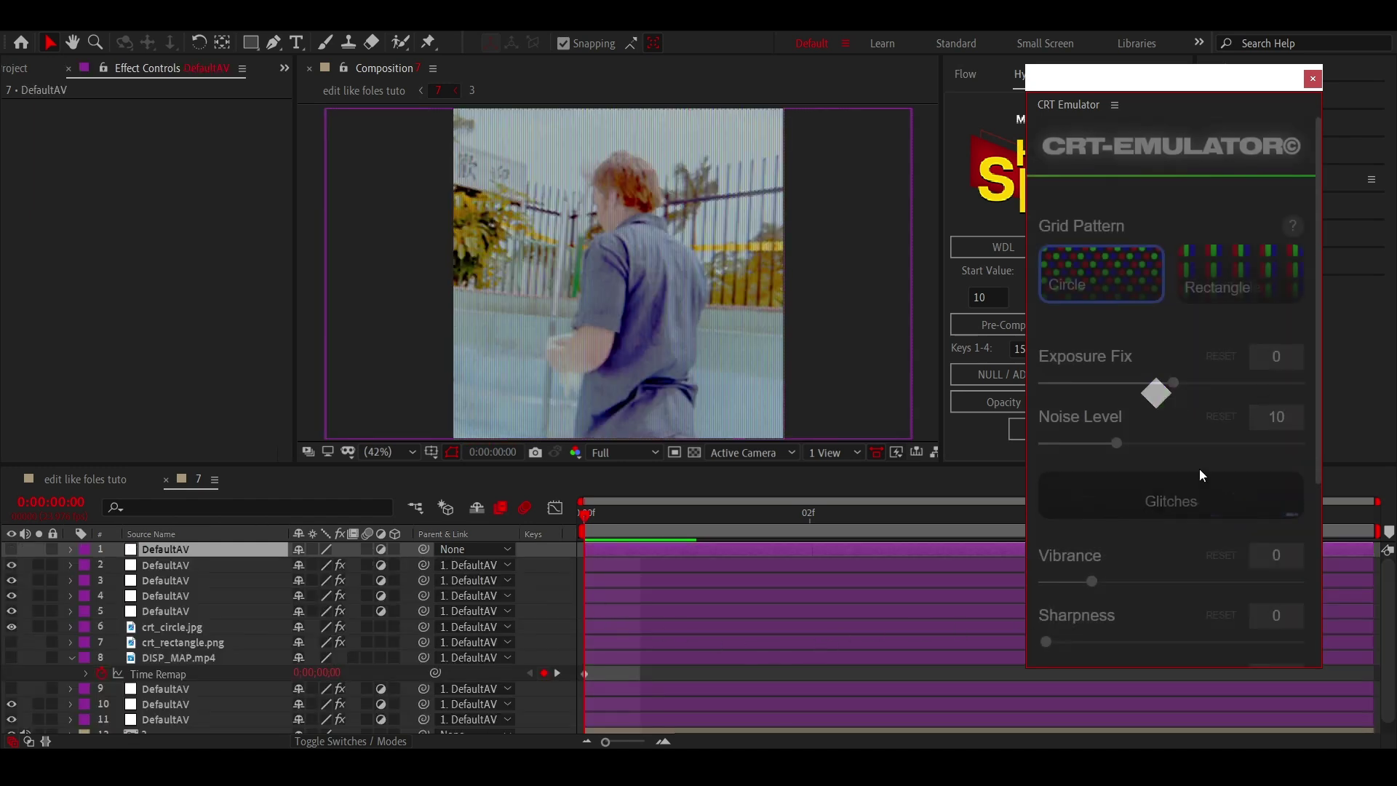
- Use a Rectangle grid with Exposure Fix -30, Noise 6, Vibrance -8, and complete into one layer
{"action": "left_click", "coordinate": [1248, 281]}
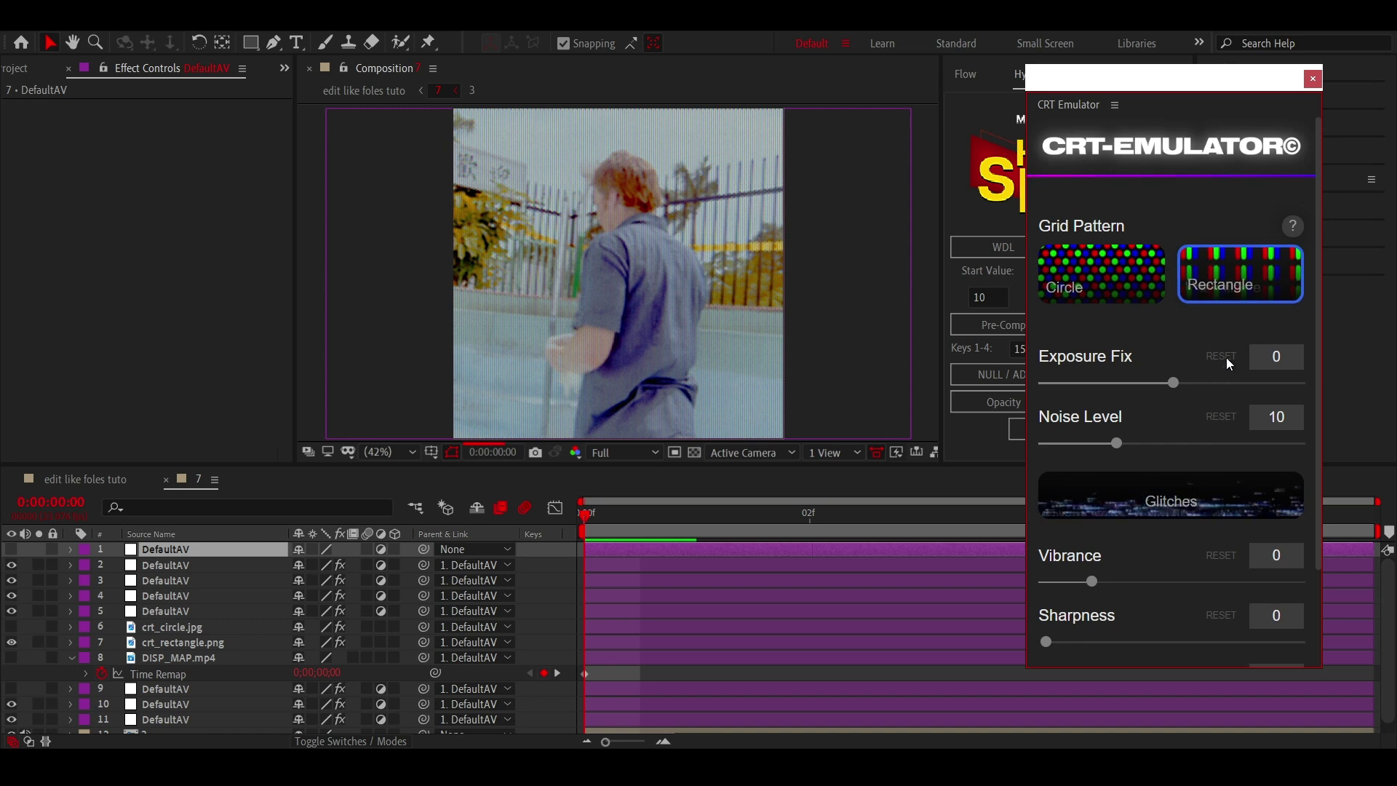
{"action": "left_click_drag", "start_coordinate": [1141, 390], "coordinate": [1135, 385]}
{"action": "left_click_drag", "start_coordinate": [1115, 445], "coordinate": [1089, 445]}
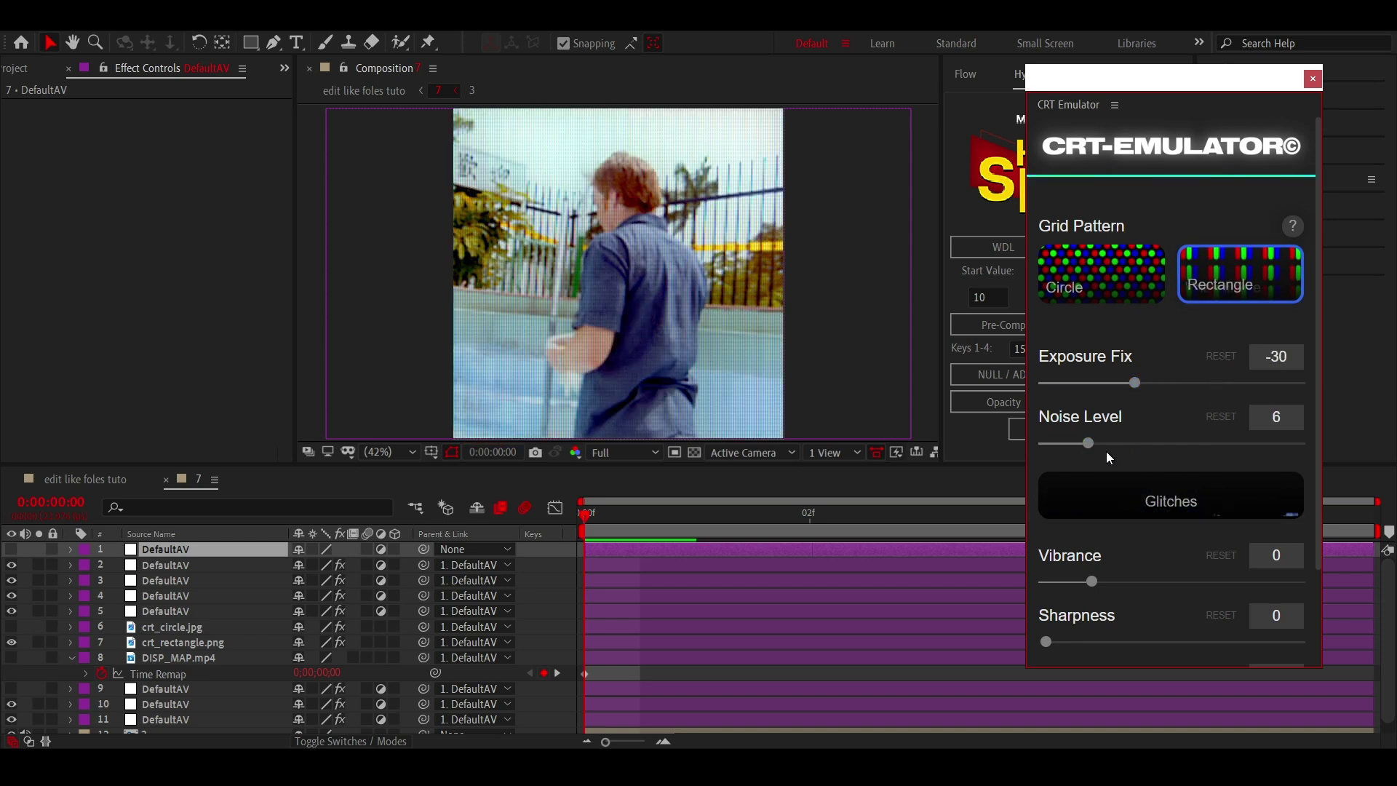
{"action": "scroll", "coordinate": [1171, 480], "scroll_direction": "down", "scroll_amount": 2}
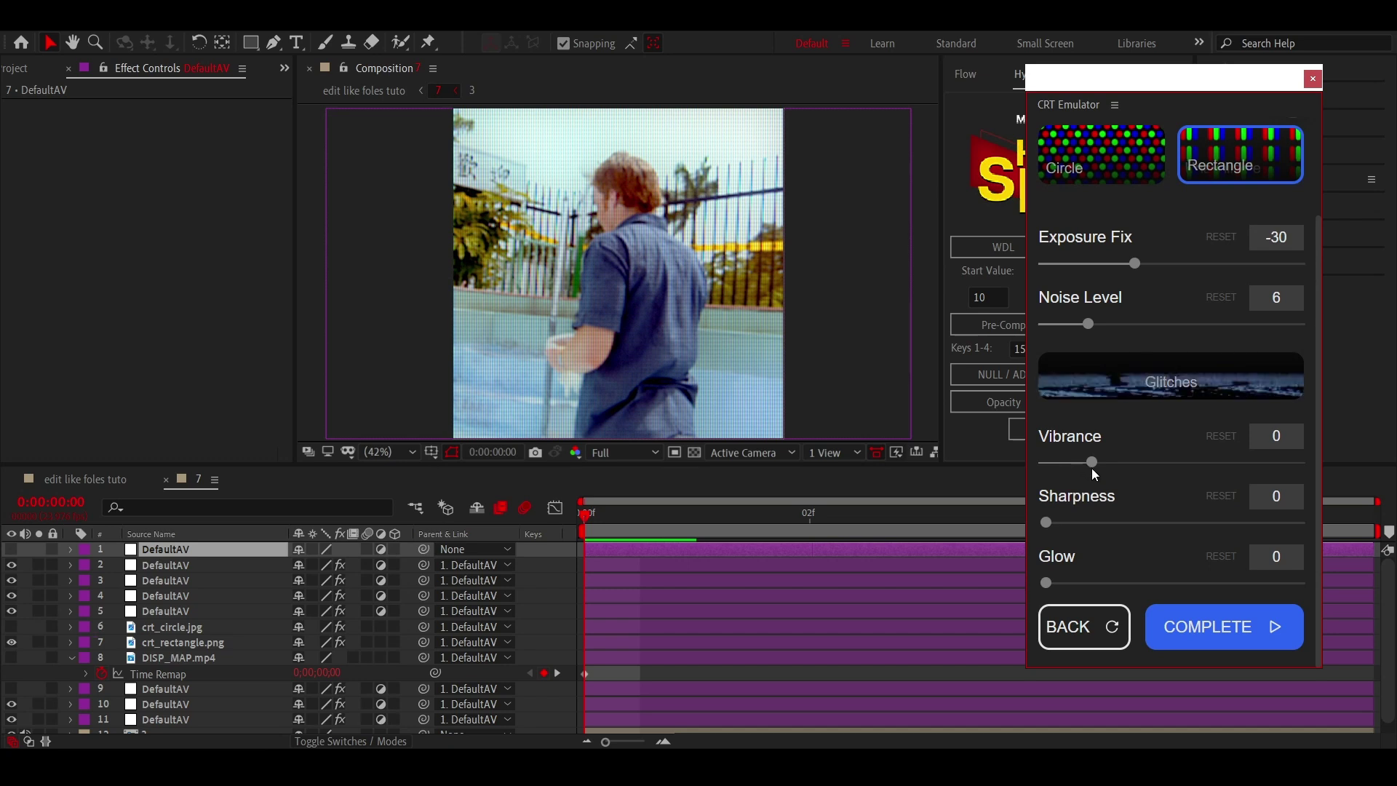
{"action": "left_click_drag", "start_coordinate": [1090, 464], "coordinate": [1069, 463]}
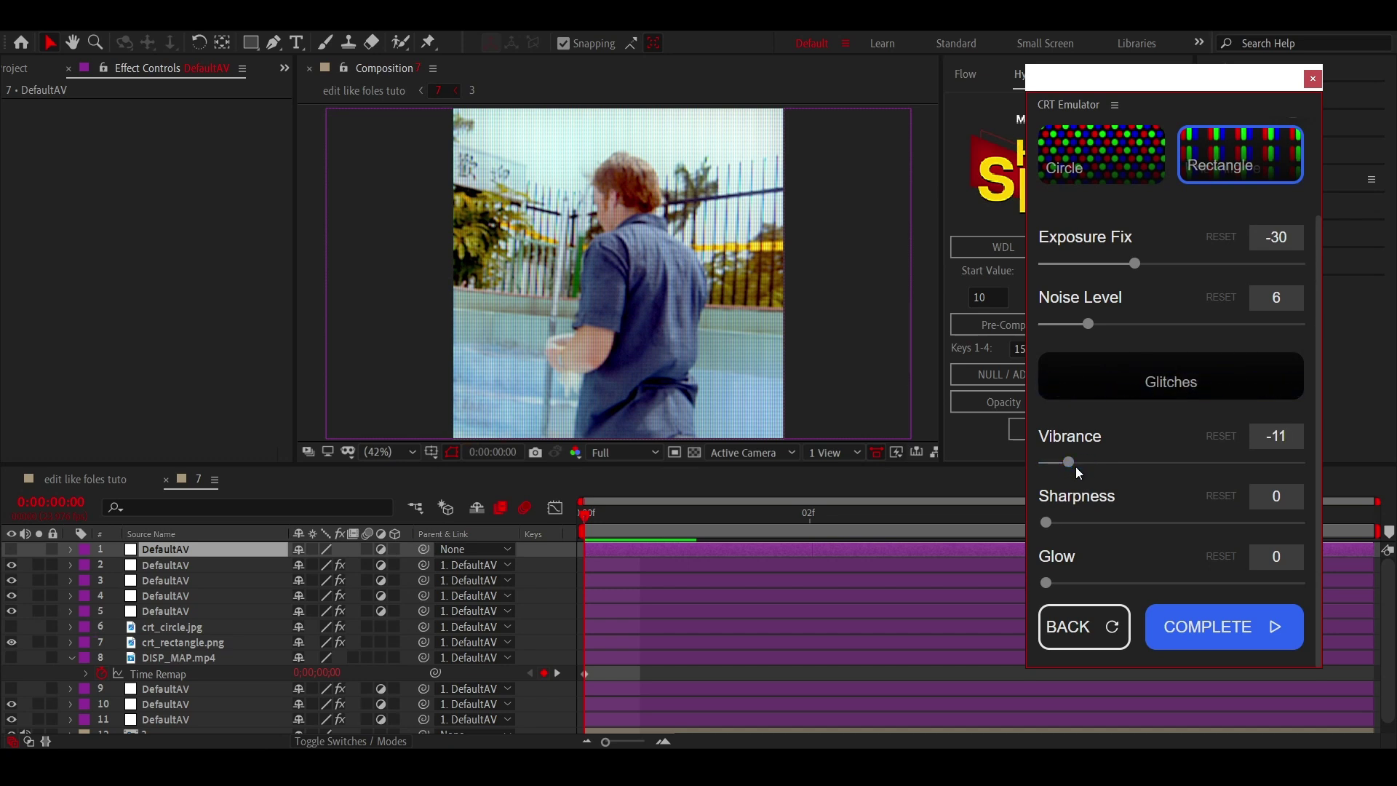
{"action": "left_click", "coordinate": [1073, 464]}
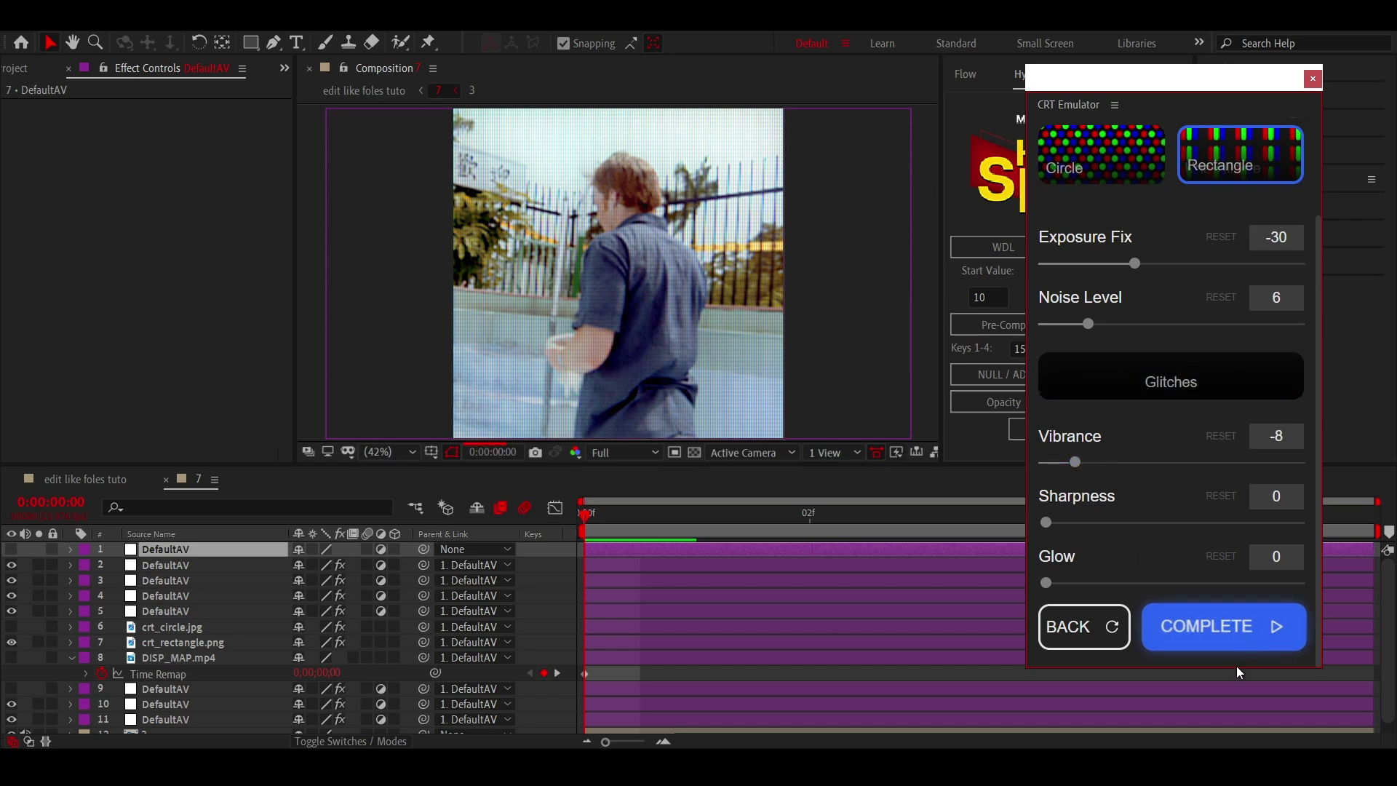
{"action": "left_click", "coordinate": [1230, 644]}
{"action": "left_click", "coordinate": [1313, 78]}
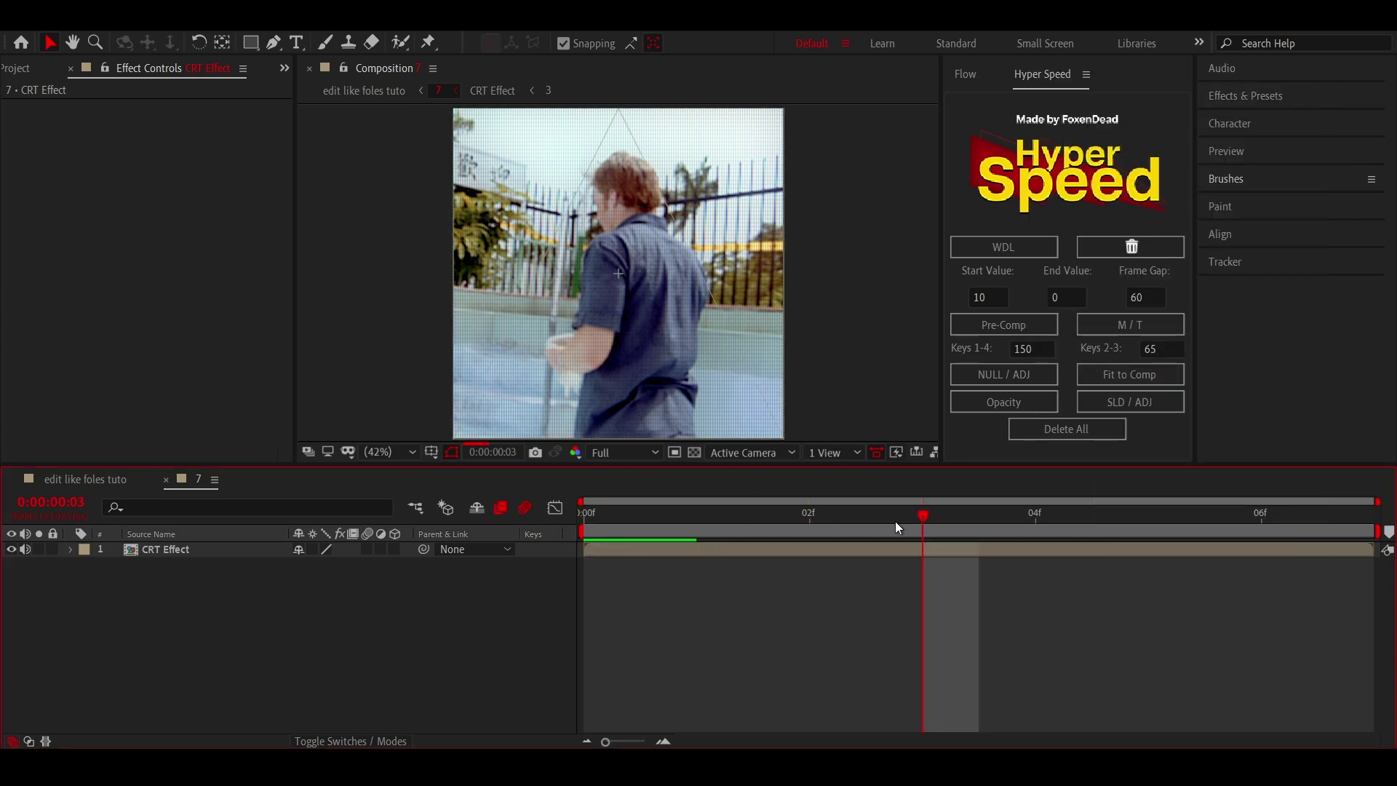
- Reset preview to Quarter, return to the main comp, and scale clip 7 to 110%
{"action": "left_click", "coordinate": [653, 452]}
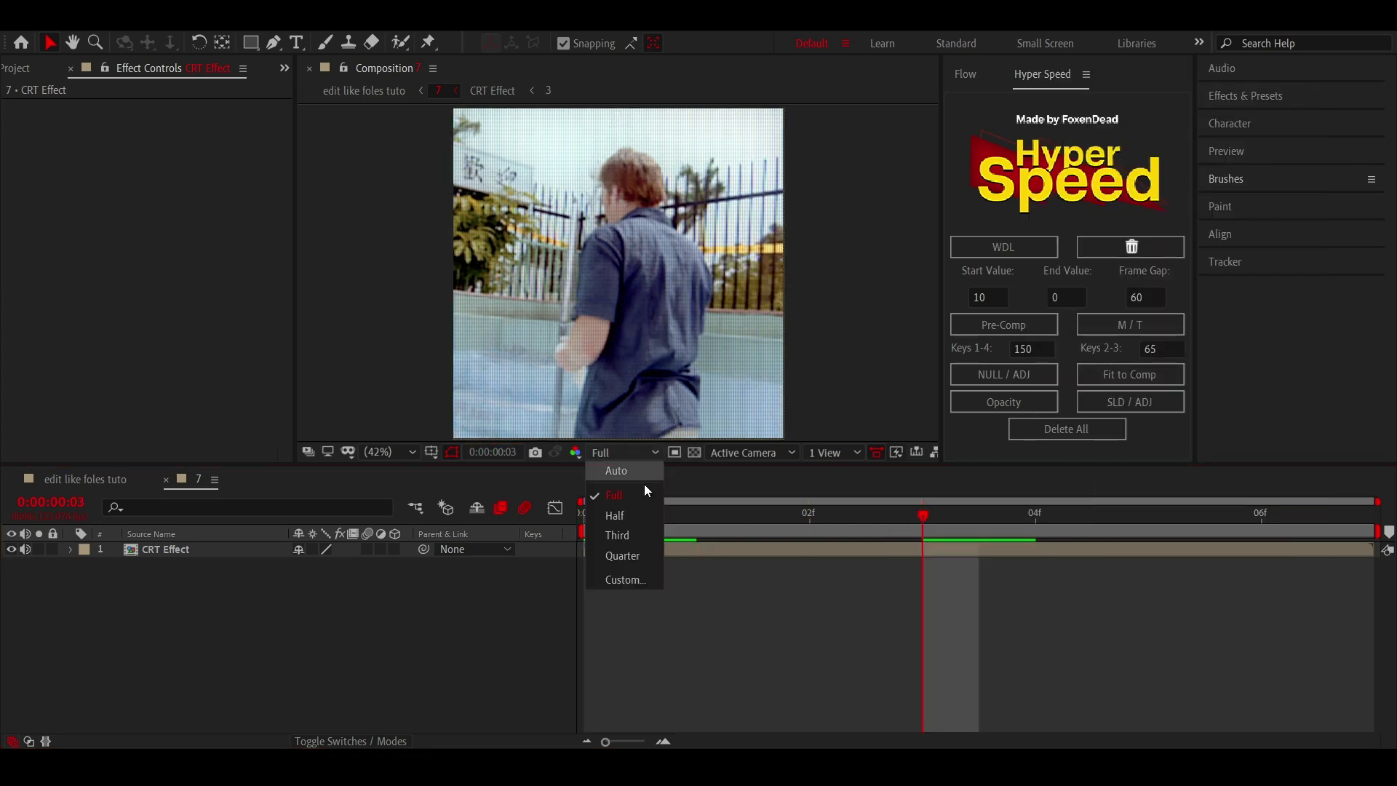
{"action": "left_click", "coordinate": [623, 556]}
{"action": "left_click", "coordinate": [364, 90]}
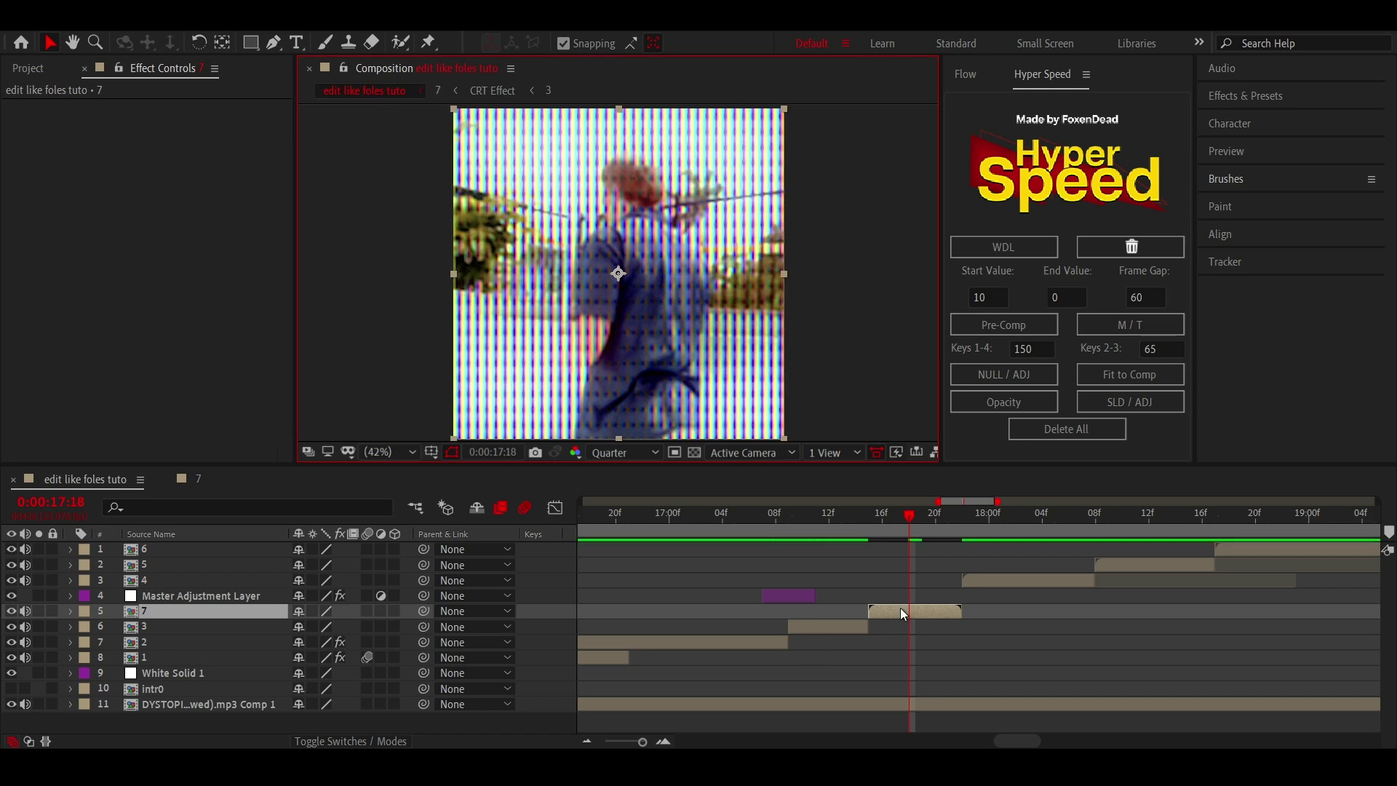
{"action": "left_click", "coordinate": [873, 532]}
{"action": "key", "text": "s"}
{"action": "left_click", "coordinate": [331, 625]}
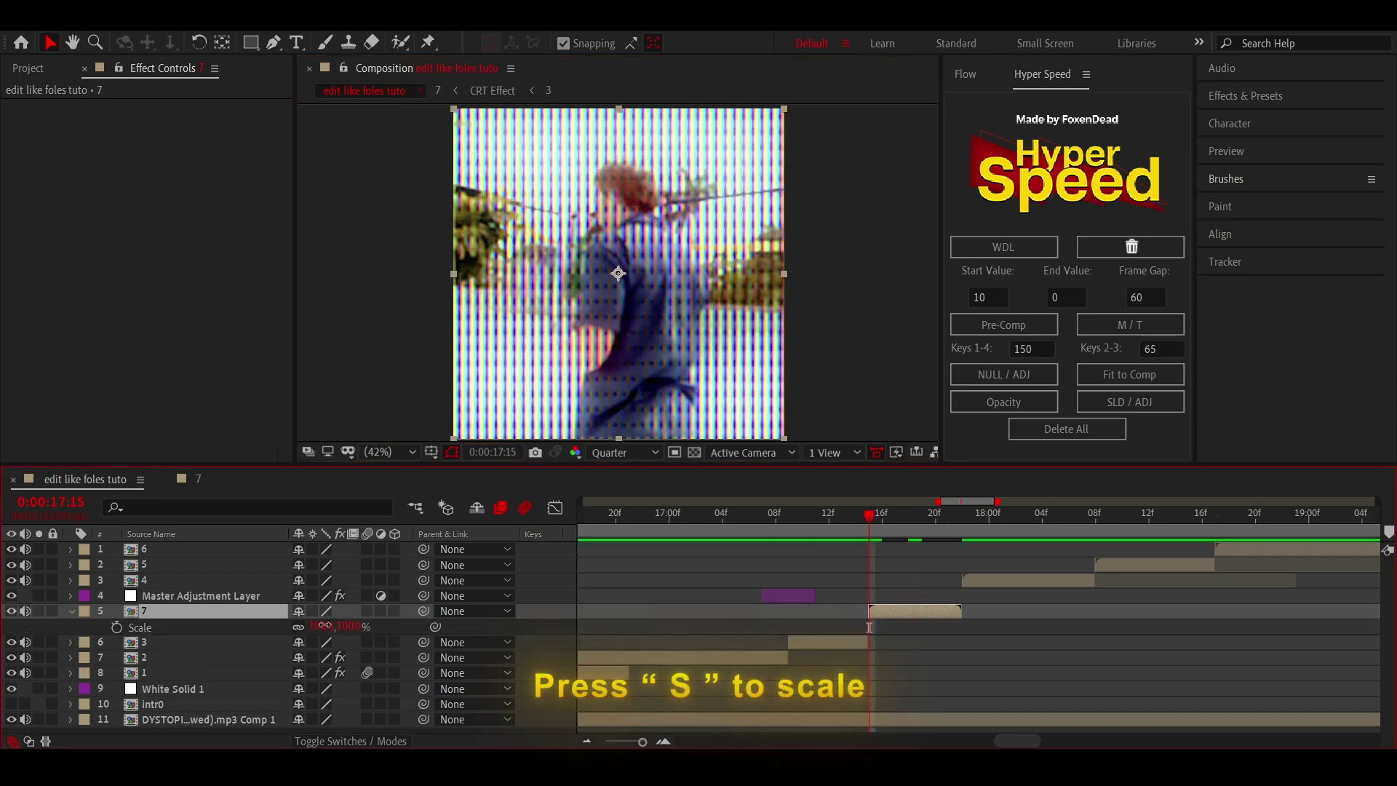
{"action": "type", "text": "11"}
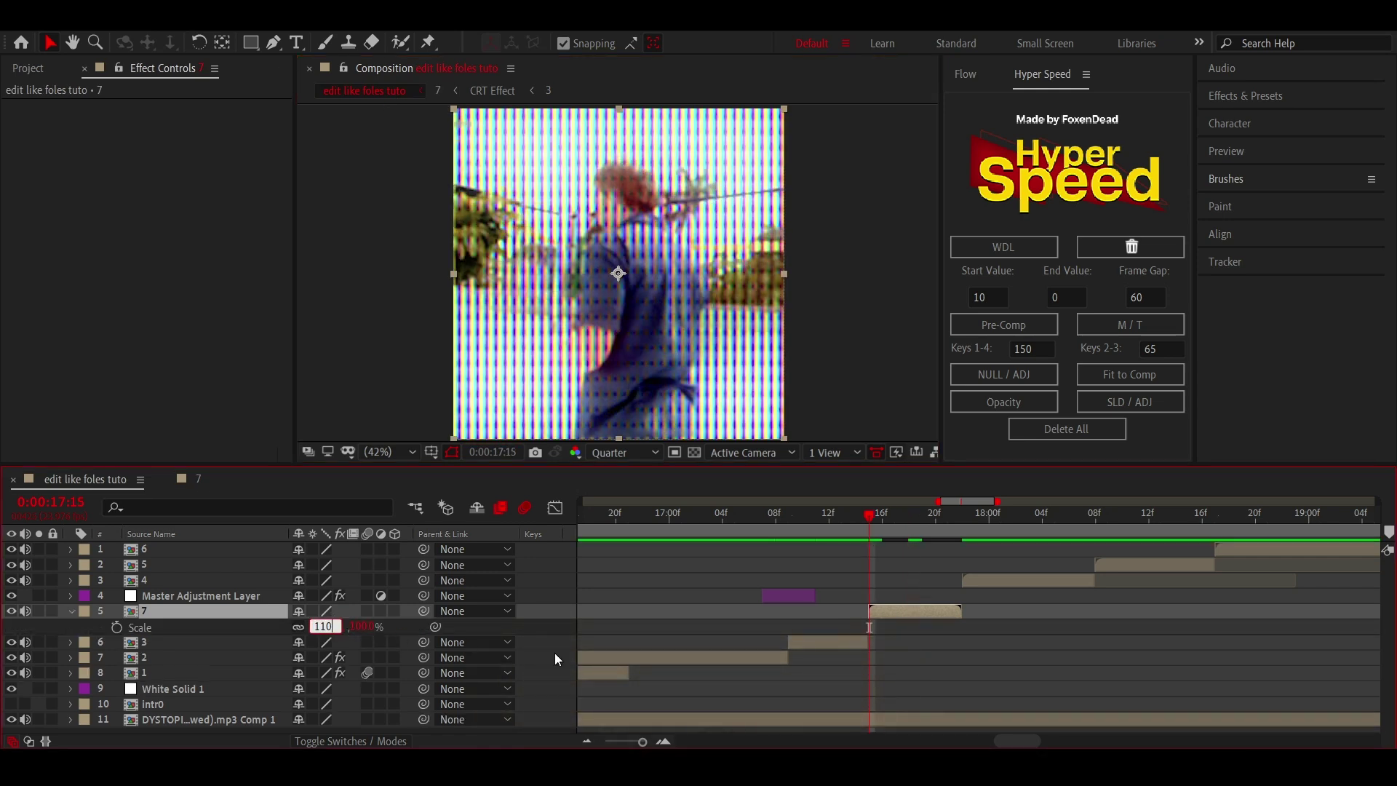
{"action": "left_click", "coordinate": [936, 658]}
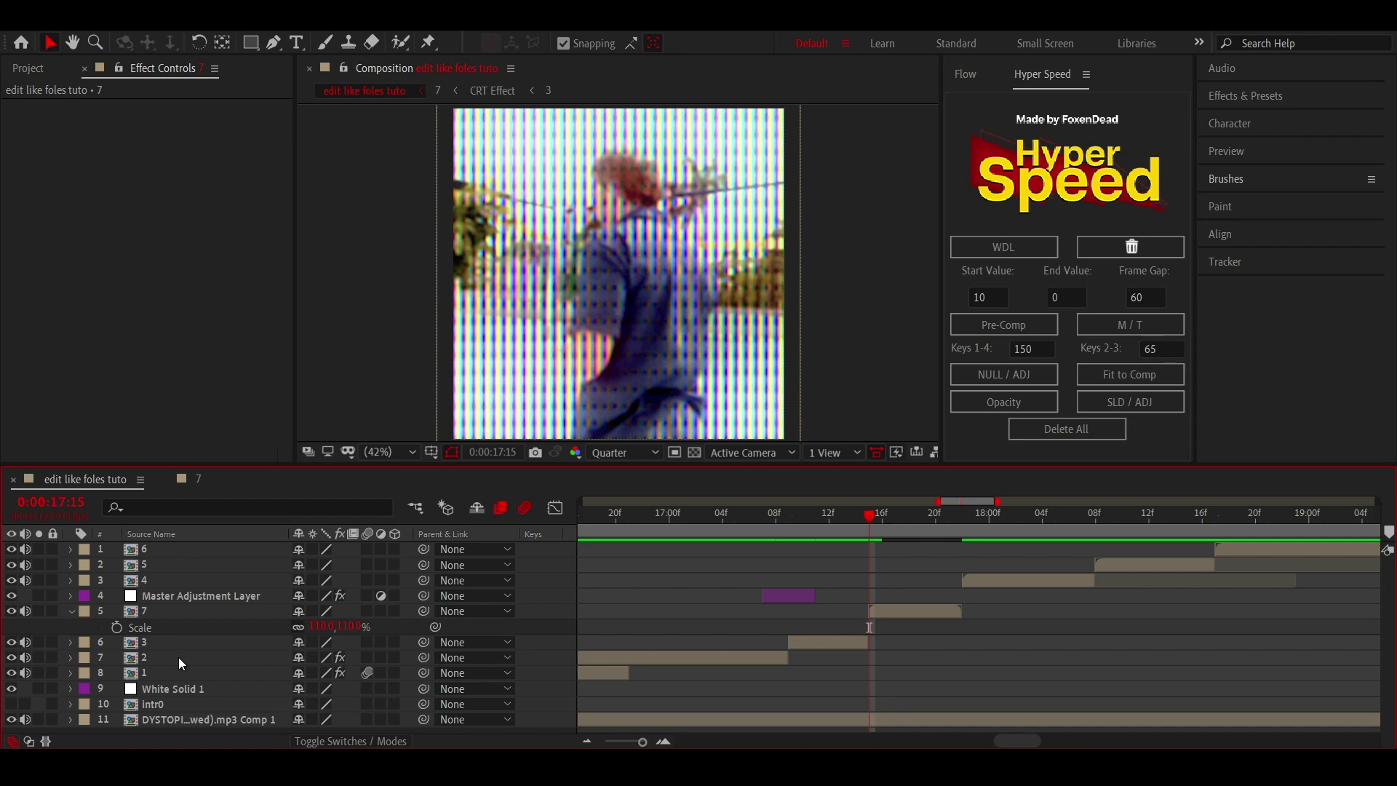
- Paste a copy of White Solid 1 as a flash at 17:15, then search effects for clip 7
{"action": "left_click", "coordinate": [166, 686]}
{"action": "key", "text": "ctrl+c"}
{"action": "left_click", "coordinate": [799, 594]}
{"action": "key", "text": "ctrl+v"}
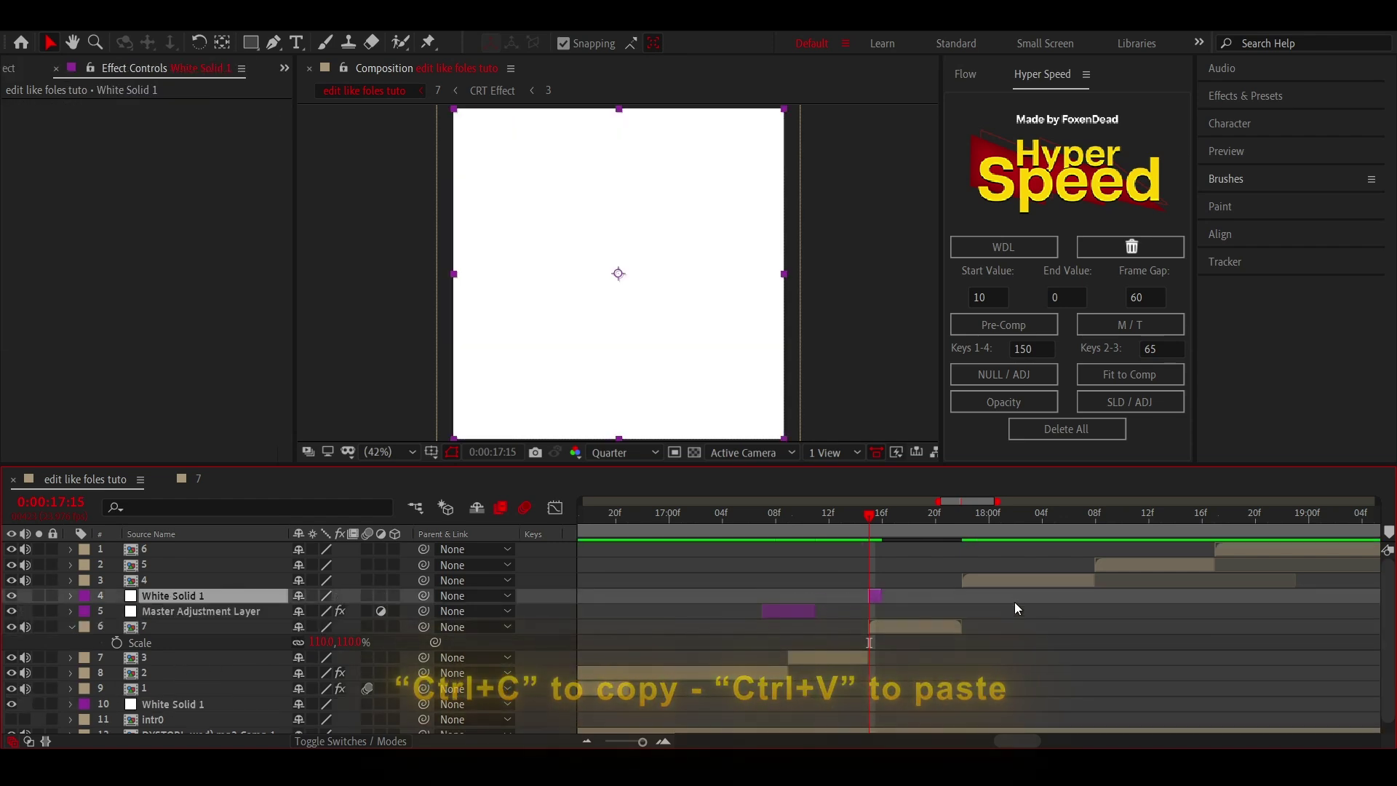
{"action": "left_click", "coordinate": [837, 527]}
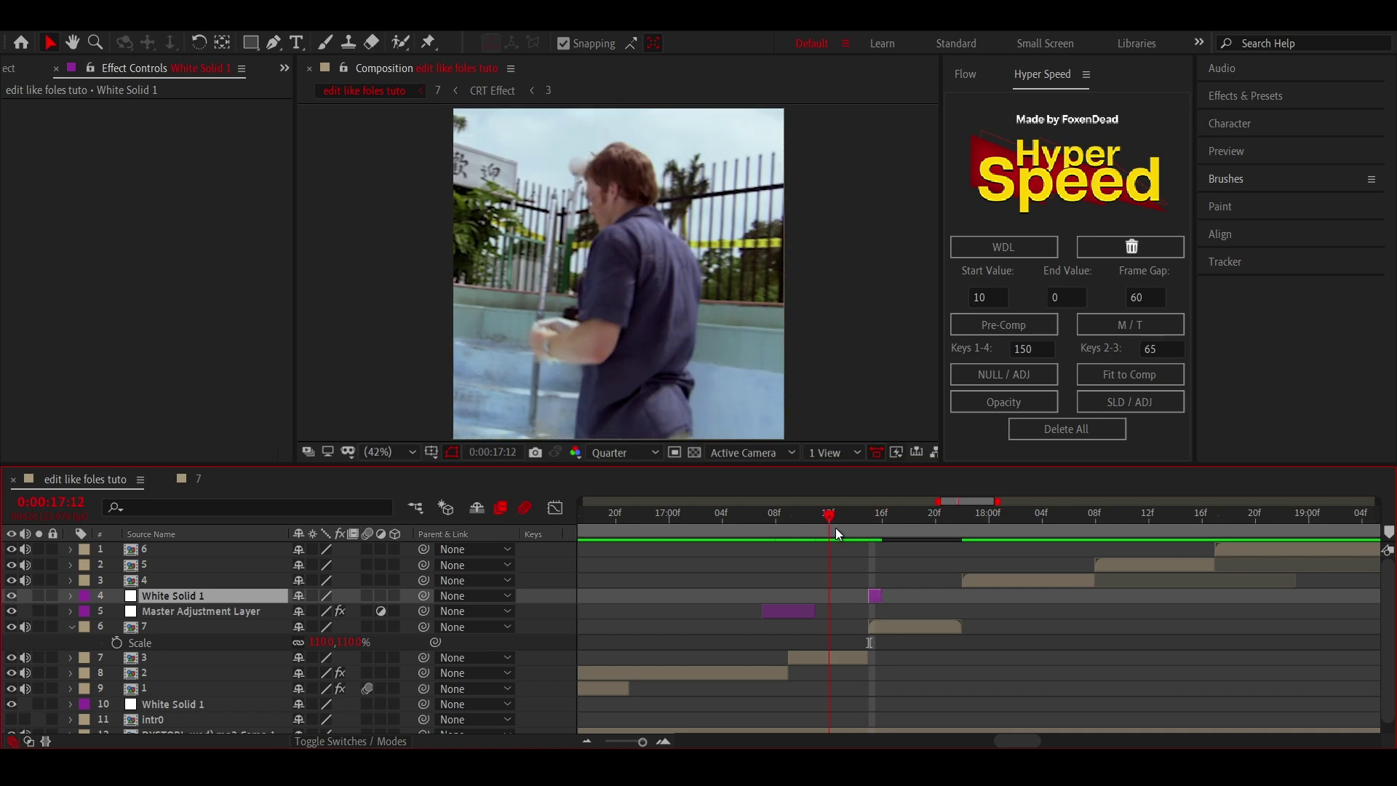
{"action": "left_click", "coordinate": [746, 529]}
{"action": "left_click_drag", "start_coordinate": [746, 529], "coordinate": [908, 531]}
{"action": "left_click", "coordinate": [910, 625]}
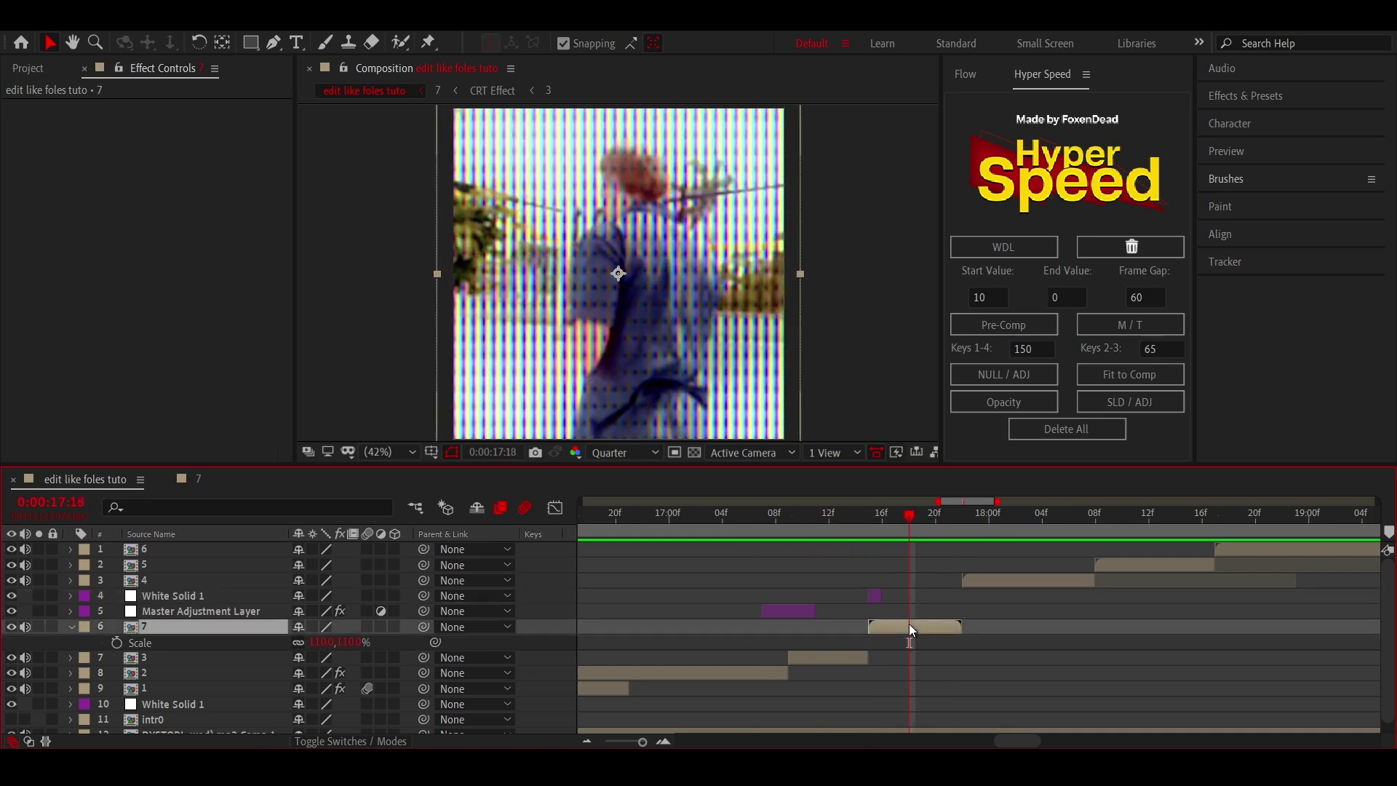
{"action": "key", "text": "ctrl+space"}
- Apply Optics Compensation to clip 7 with Field Of View around 48.3
{"action": "type", "text": "opt"}
{"action": "left_click", "coordinate": [817, 571]}
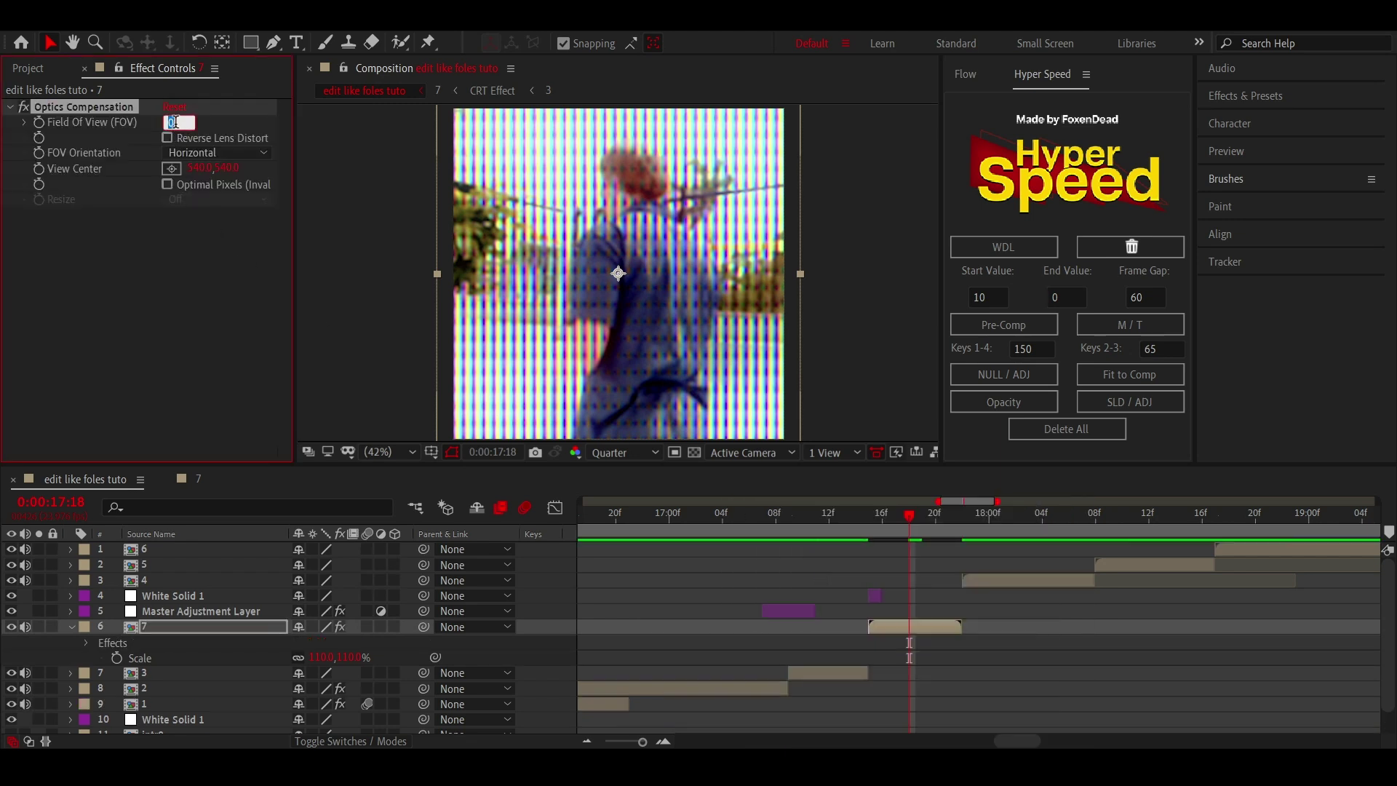
{"action": "key", "text": "Return"}
{"action": "left_click_drag", "start_coordinate": [173, 122], "coordinate": [51, 135]}
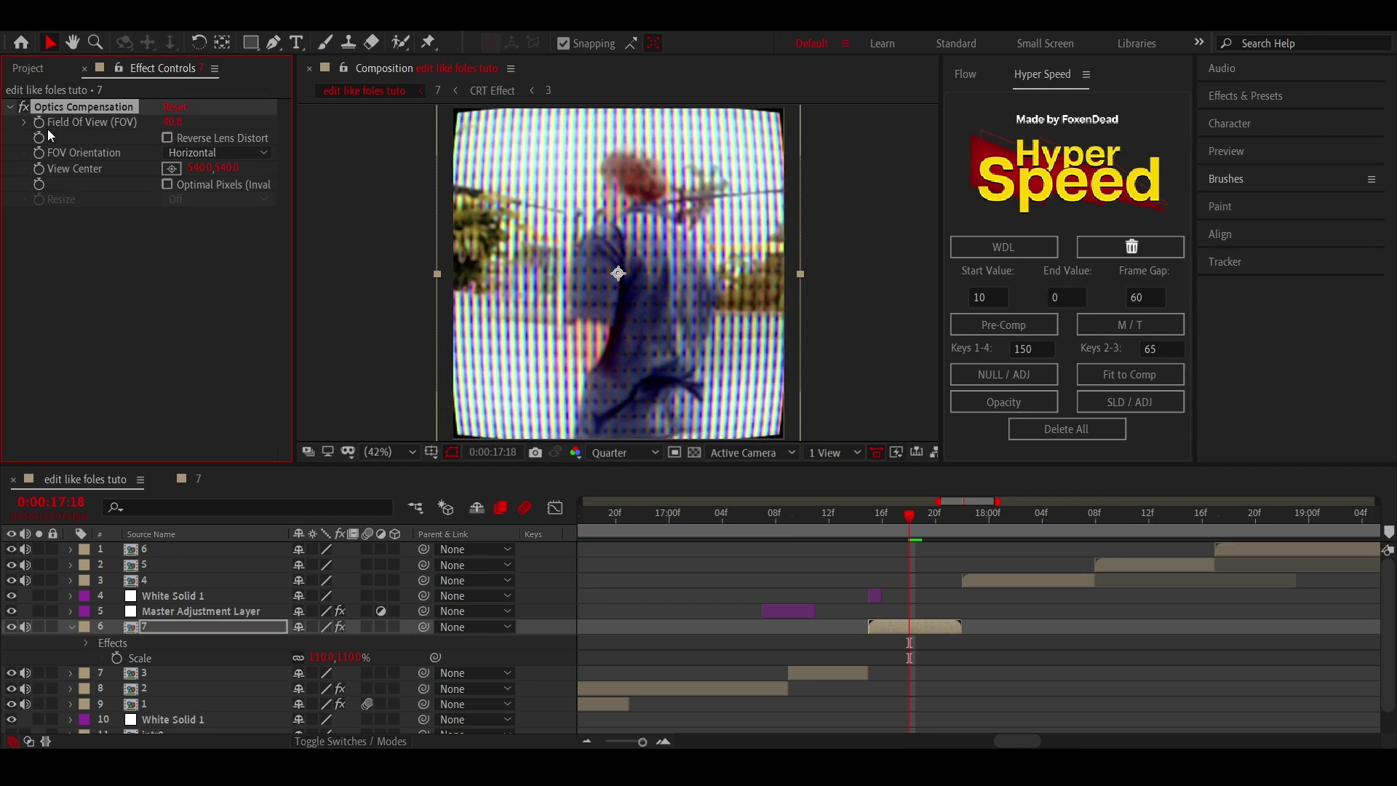
- Try clip 7 at 115% scale and preview from 17:15
{"action": "key", "text": "s"}
{"action": "left_click", "coordinate": [324, 641]}
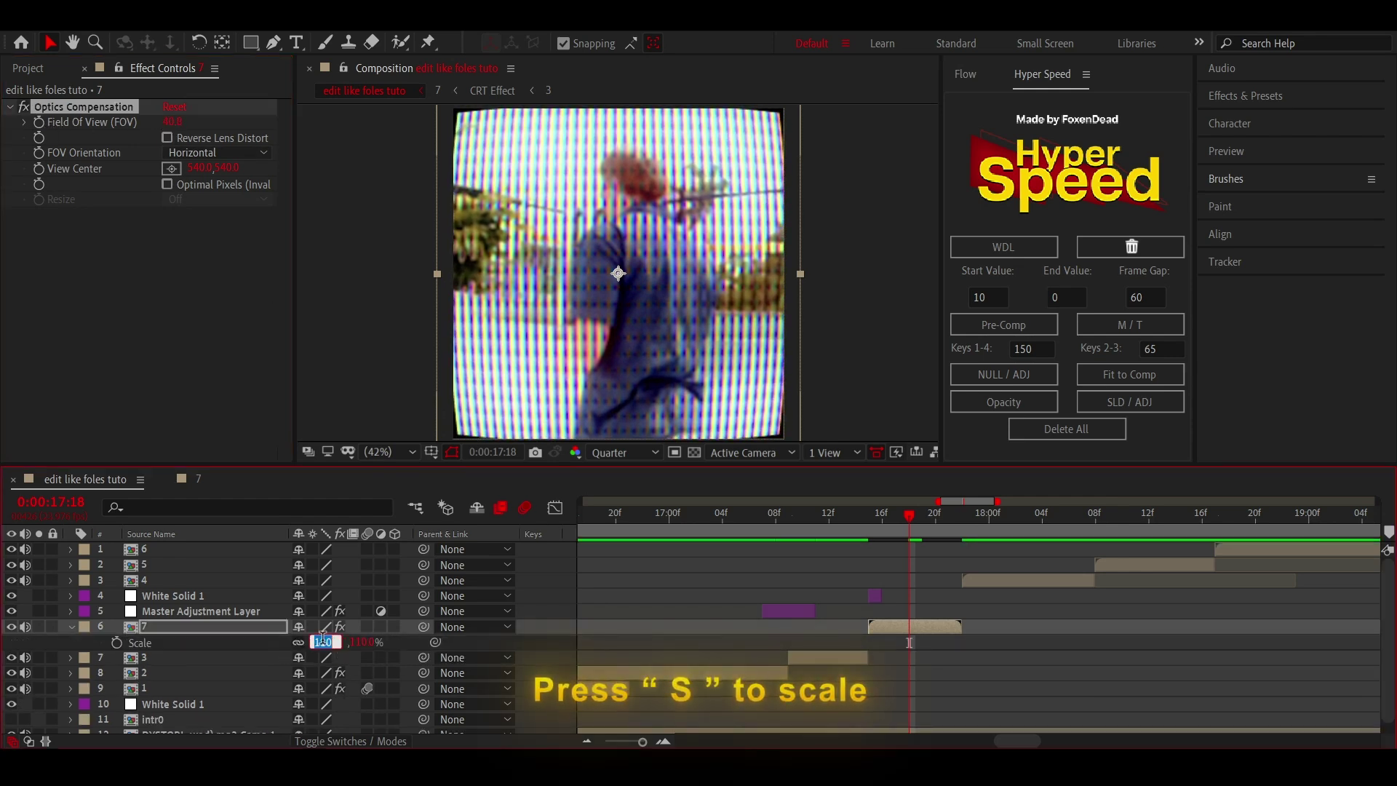
{"action": "type", "text": "115"}
{"action": "left_click", "coordinate": [407, 643]}
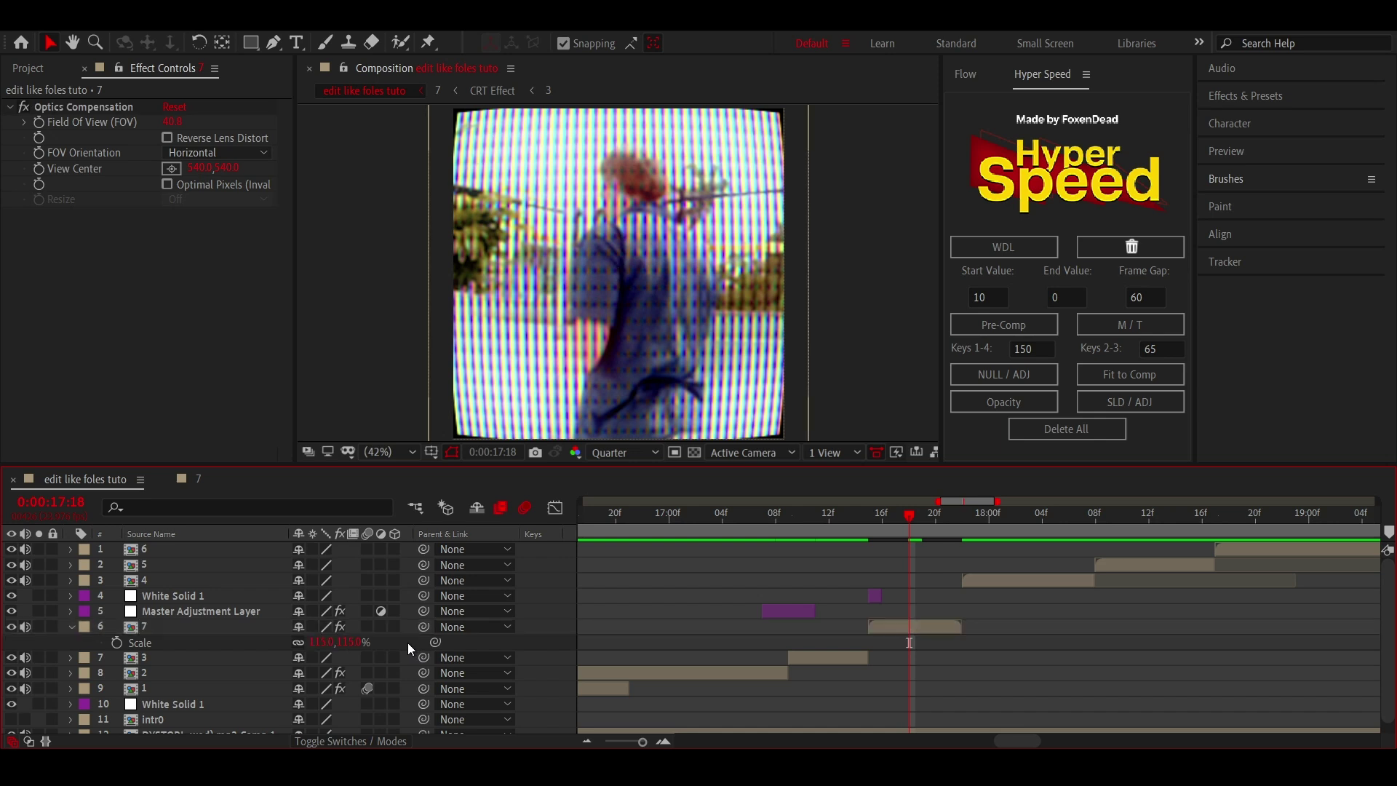
{"action": "left_click", "coordinate": [846, 522]}
{"action": "key", "text": "space"}
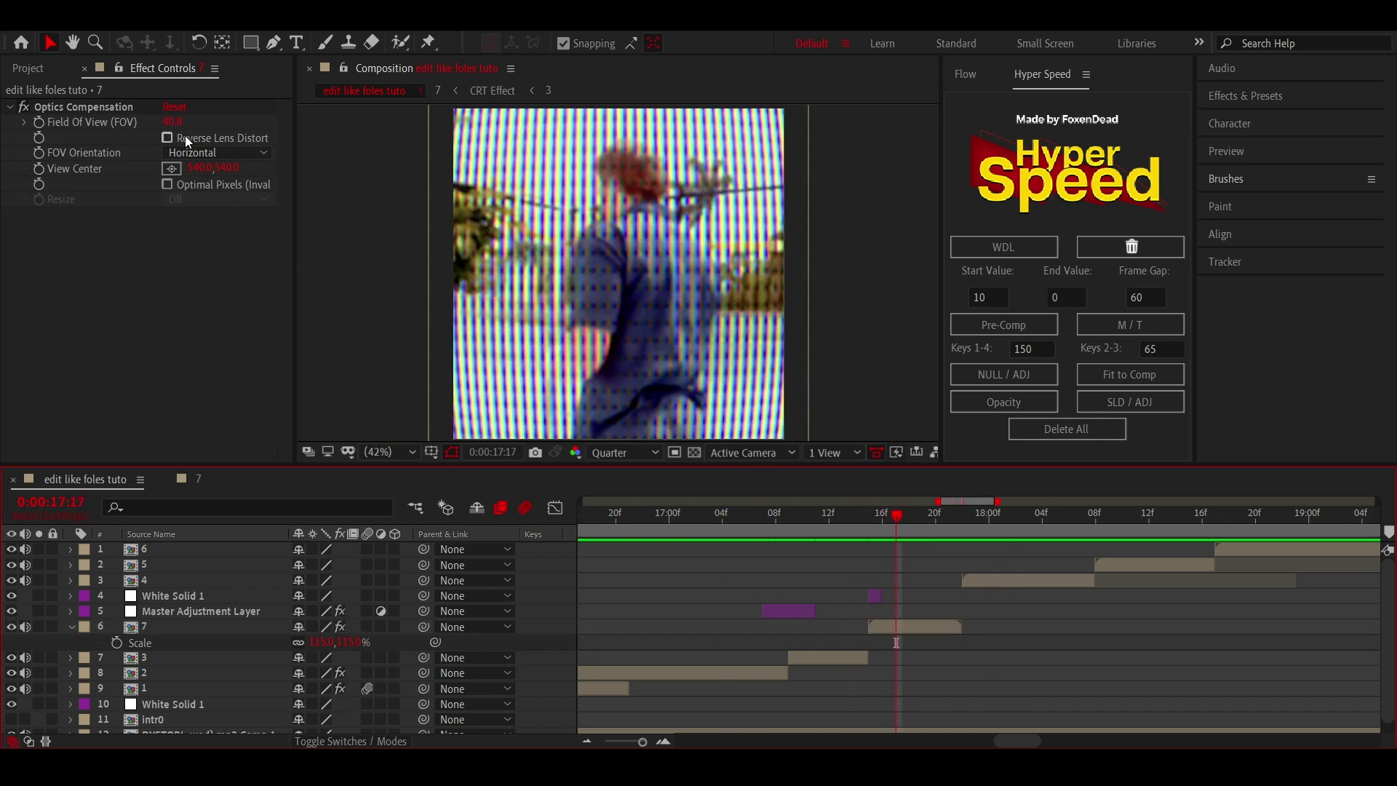
- Reduce Field Of View to 26.6 and return clip 7's scale to 110%
{"action": "left_click_drag", "start_coordinate": [172, 122], "coordinate": [145, 121]}
{"action": "key", "text": "s"}
{"action": "left_click", "coordinate": [320, 641]}
{"action": "type", "text": "1"}
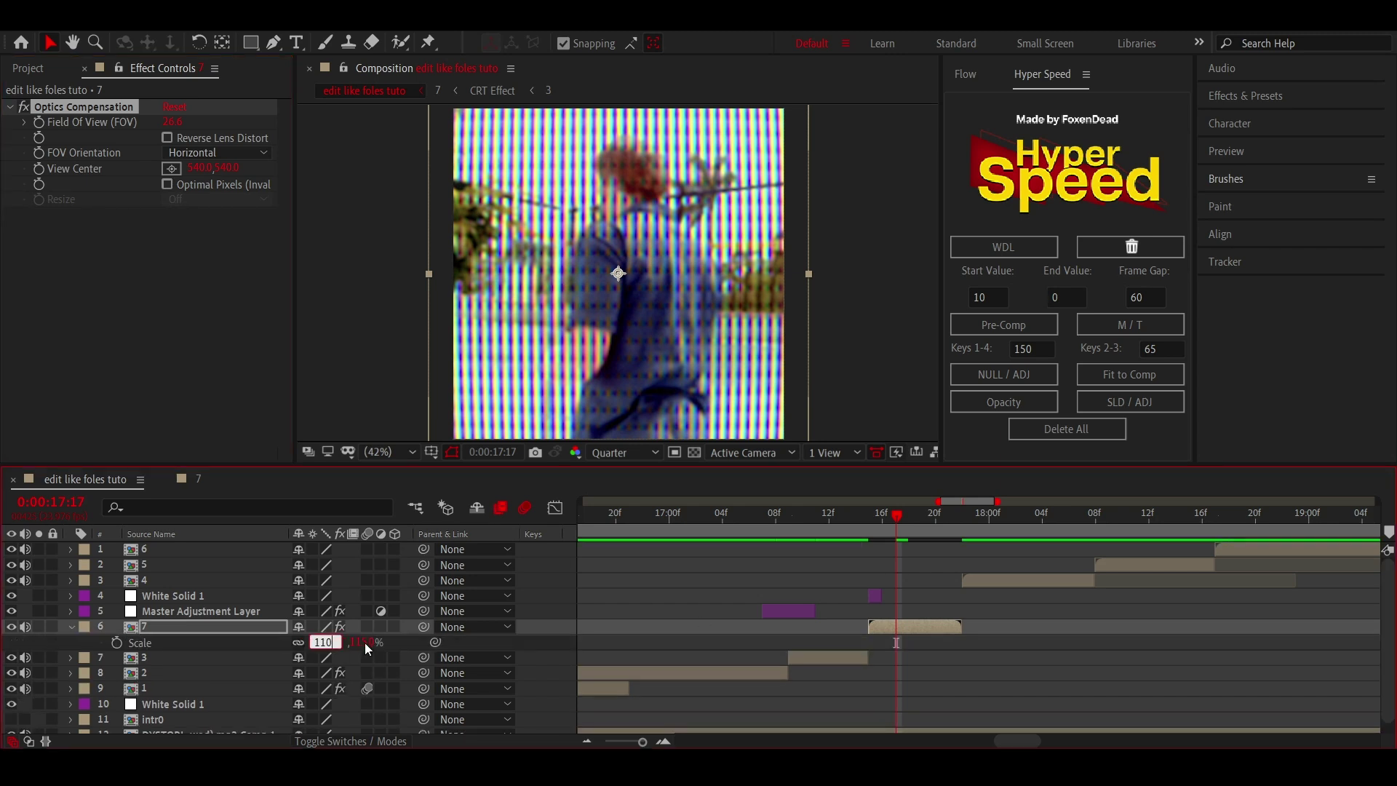
{"action": "left_click", "coordinate": [476, 640]}
{"action": "left_click", "coordinate": [831, 518]}
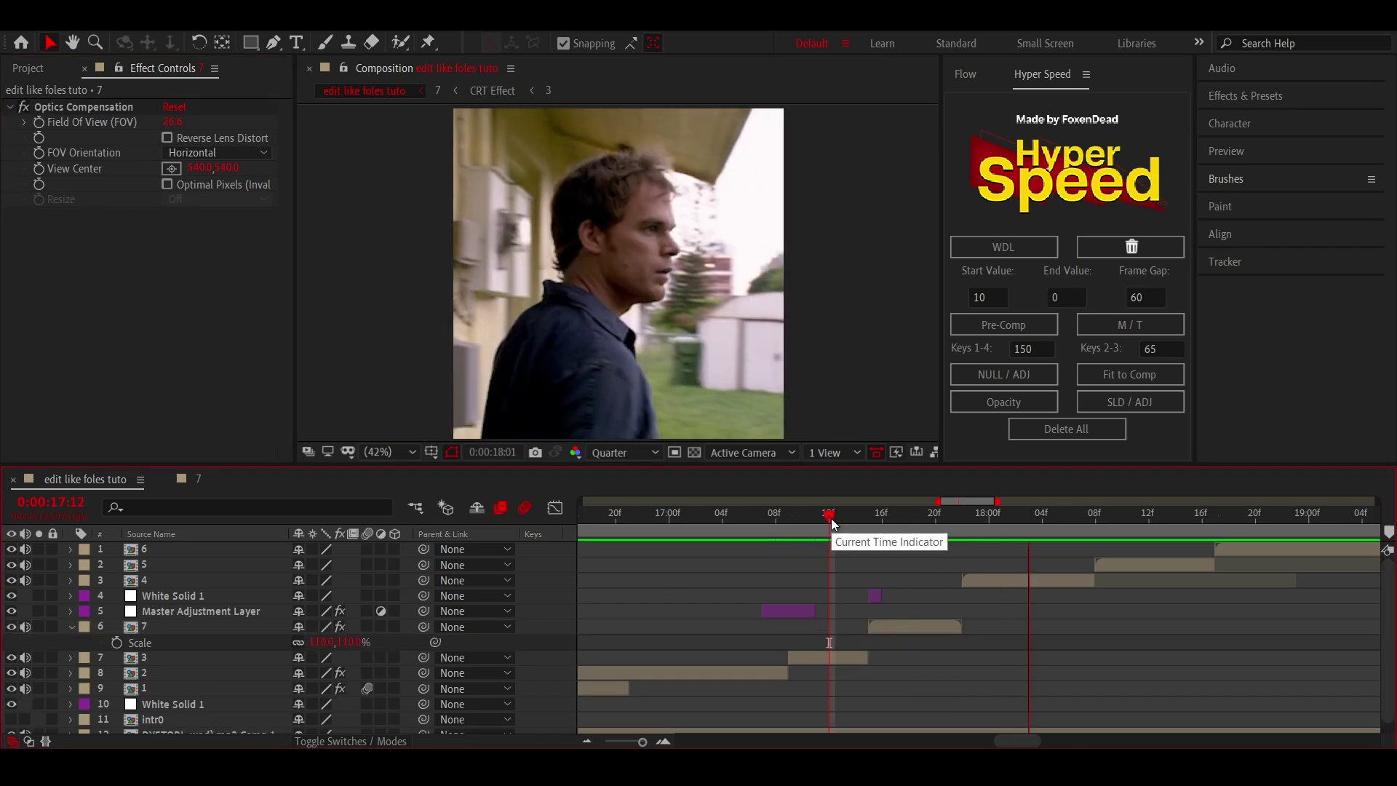
{"action": "left_click_drag", "start_coordinate": [829, 515], "coordinate": [670, 534]}
- Duplicate the White Solid 1 flash and place the copy ending at 17:21
{"action": "left_click", "coordinate": [951, 521]}
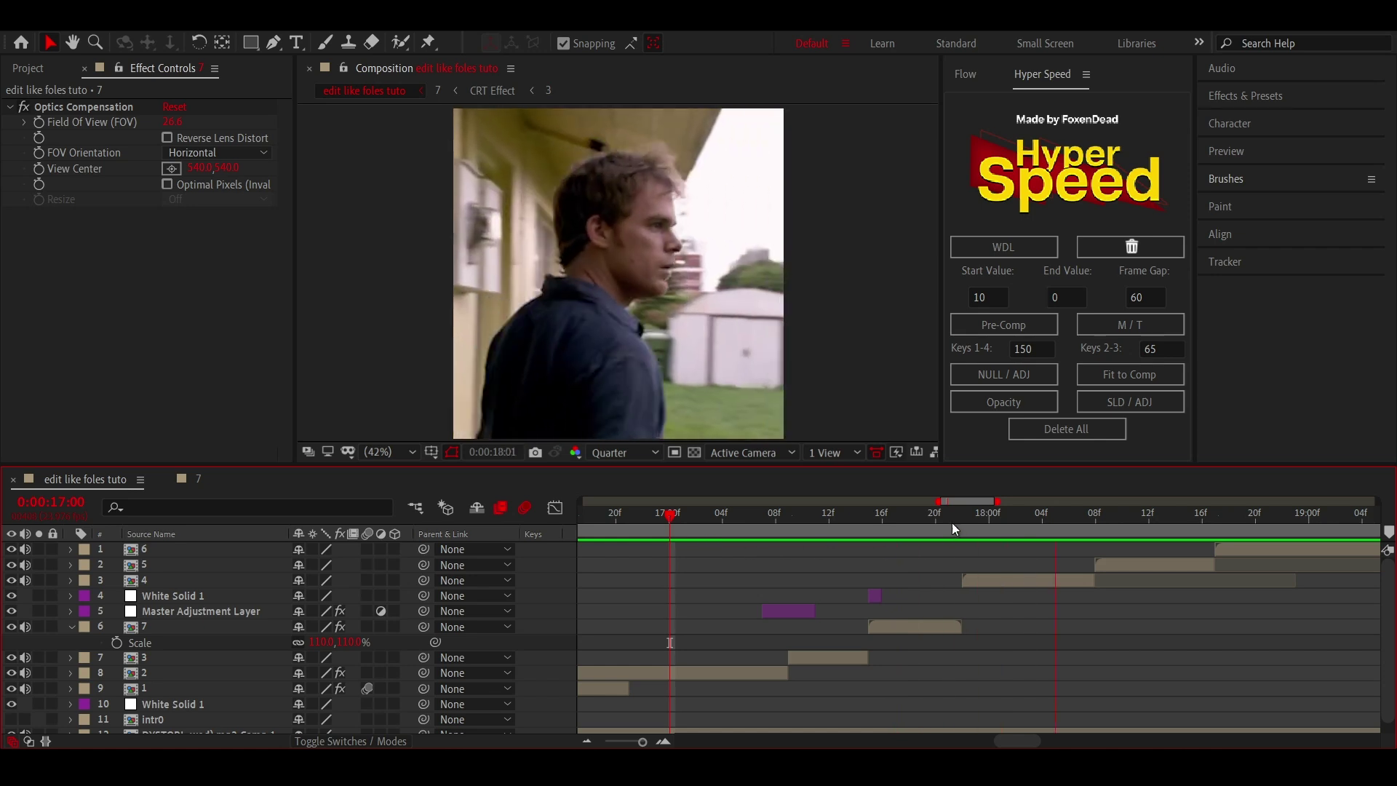
{"action": "left_click", "coordinate": [886, 597]}
{"action": "key", "text": "ctrl+d"}
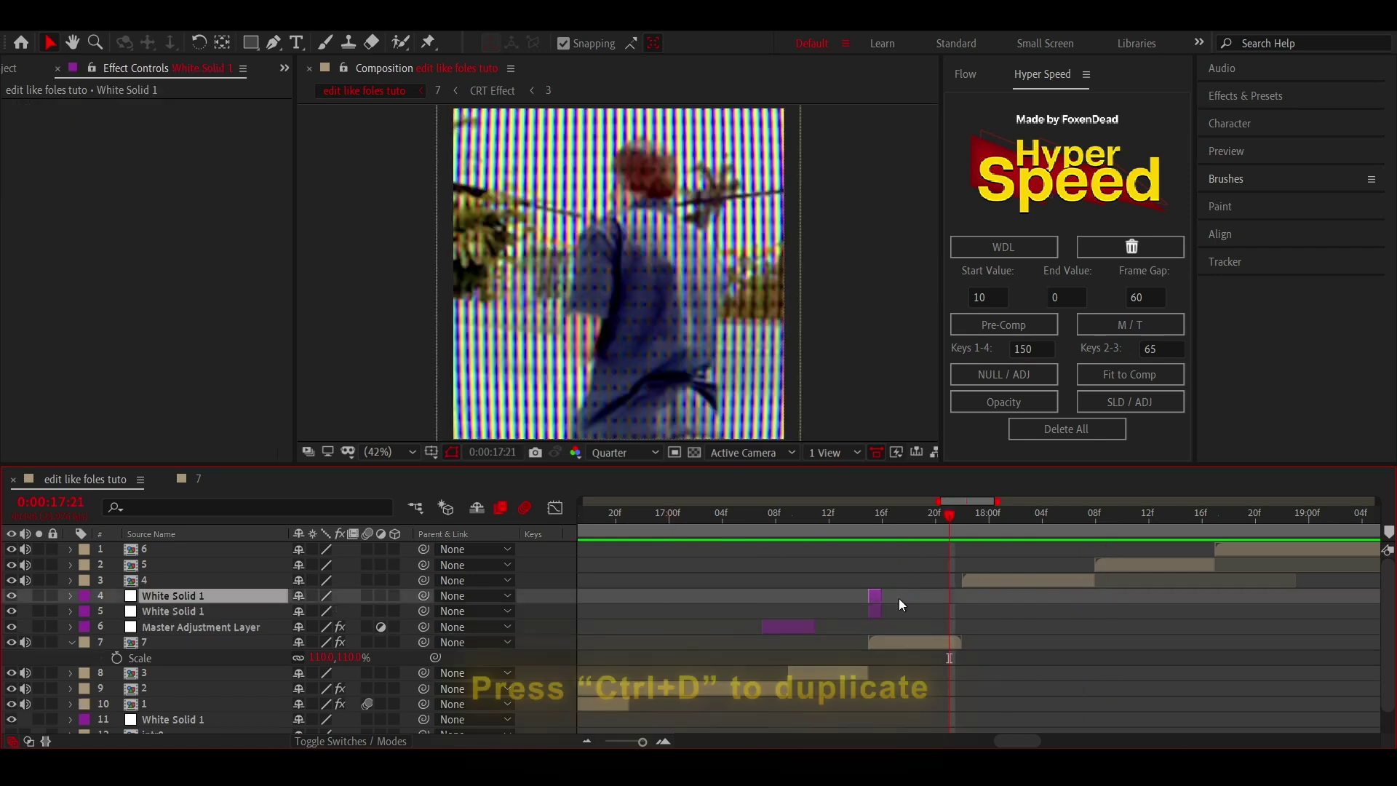
{"action": "left_click_drag", "start_coordinate": [901, 598], "coordinate": [985, 544]}
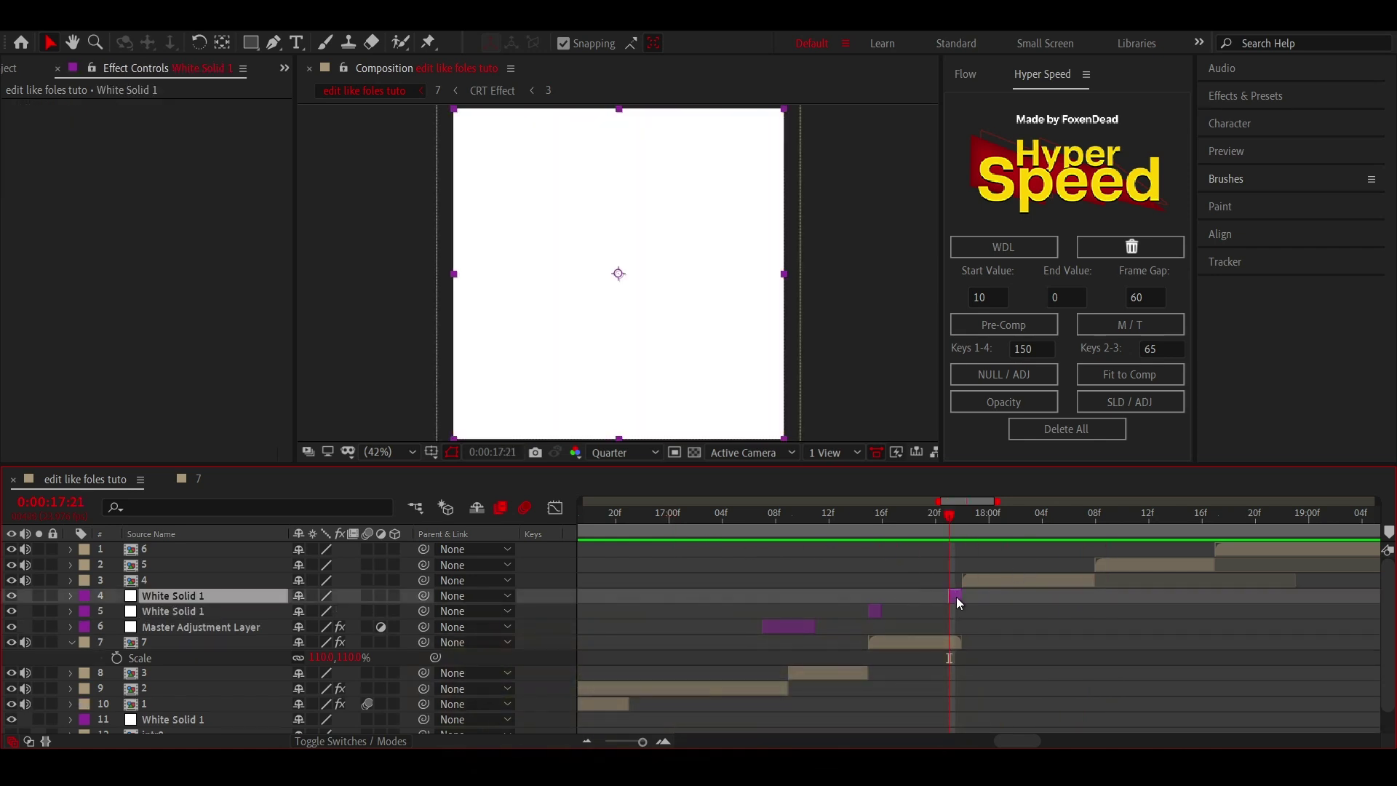
{"action": "key", "text": "bracketright"}
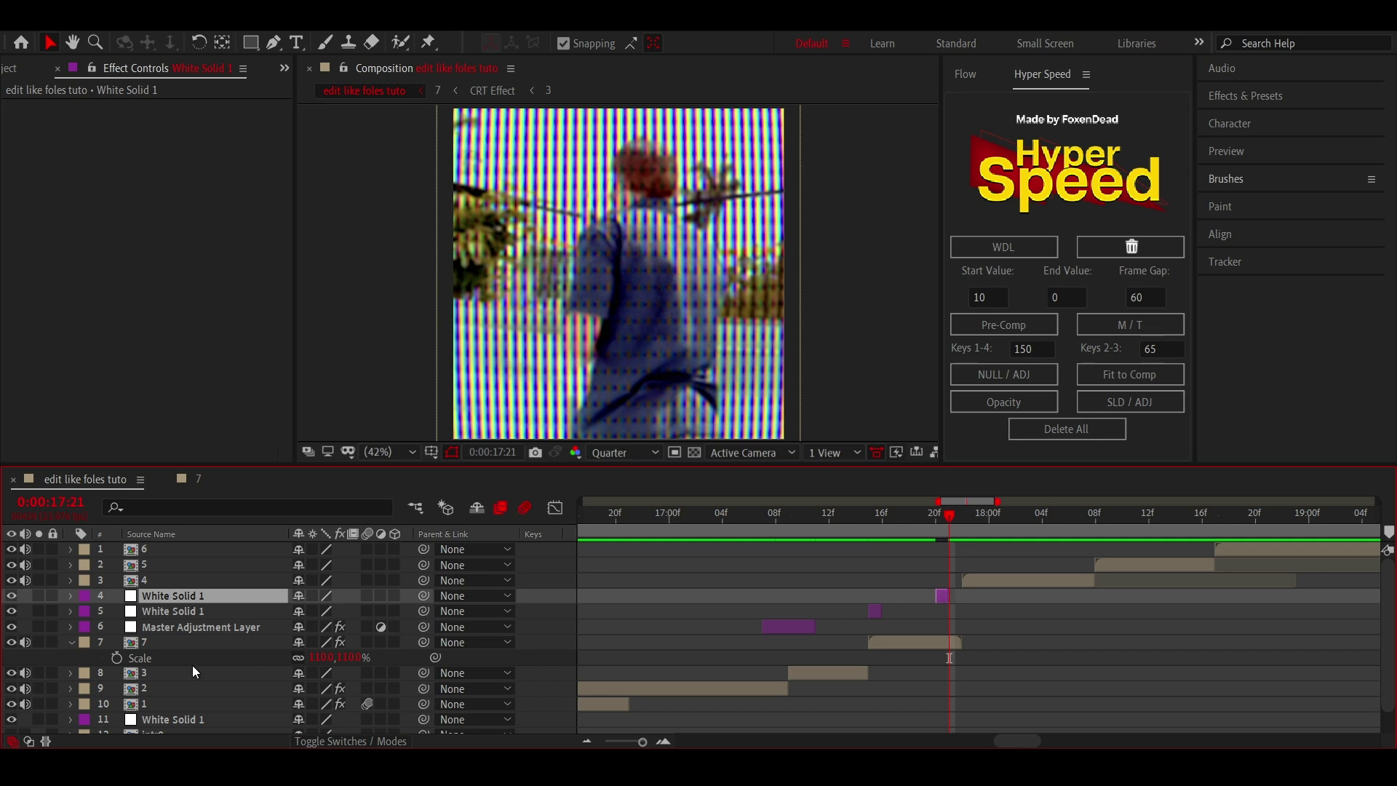
- Duplicate it again, move it above layer 4 just past 17:21, and review to 17:23
{"action": "key", "text": "ctrl+d"}
{"action": "left_click_drag", "start_coordinate": [196, 578], "coordinate": [195, 579]}
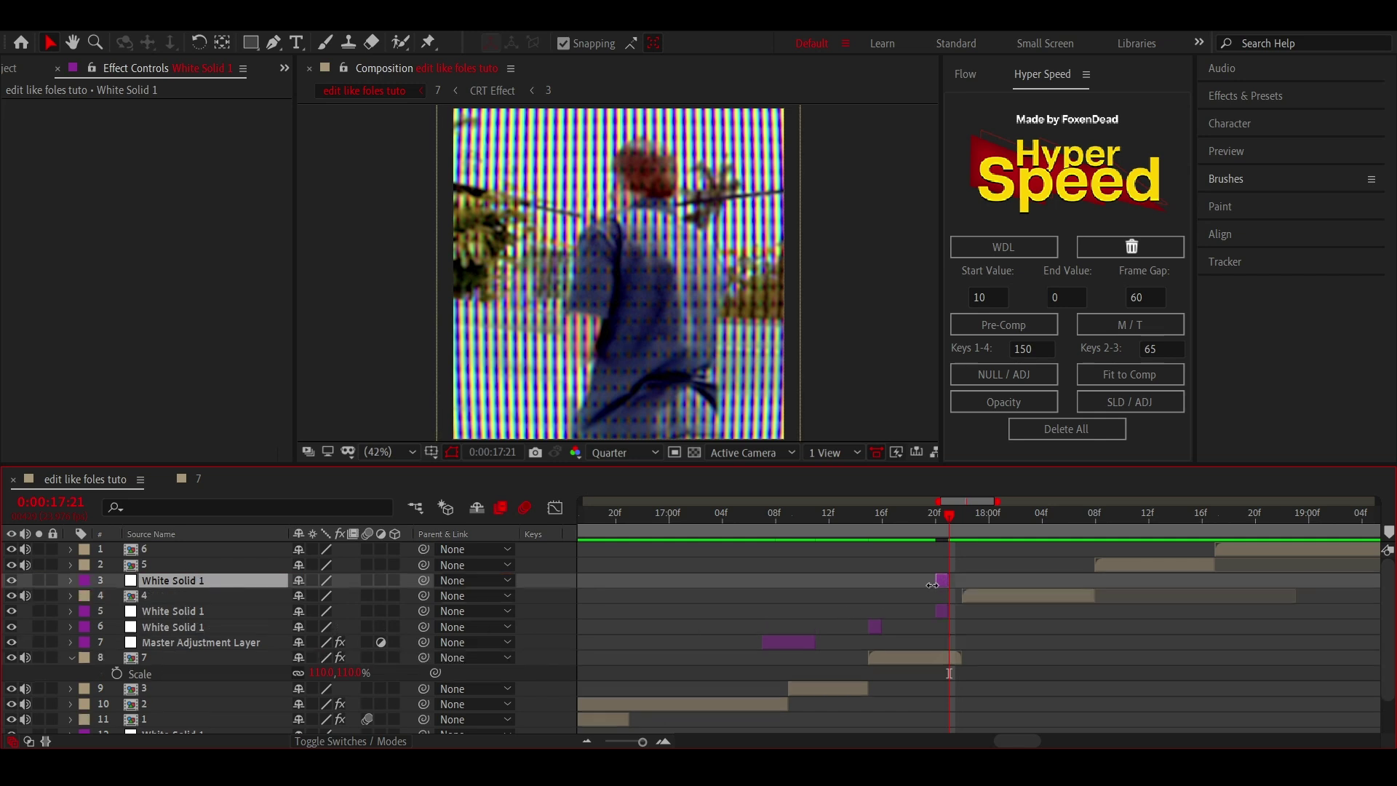
{"action": "left_click_drag", "start_coordinate": [940, 579], "coordinate": [969, 580]}
{"action": "left_click", "coordinate": [910, 525]}
{"action": "left_click", "coordinate": [770, 535]}
{"action": "left_click_drag", "start_coordinate": [770, 535], "coordinate": [971, 580]}
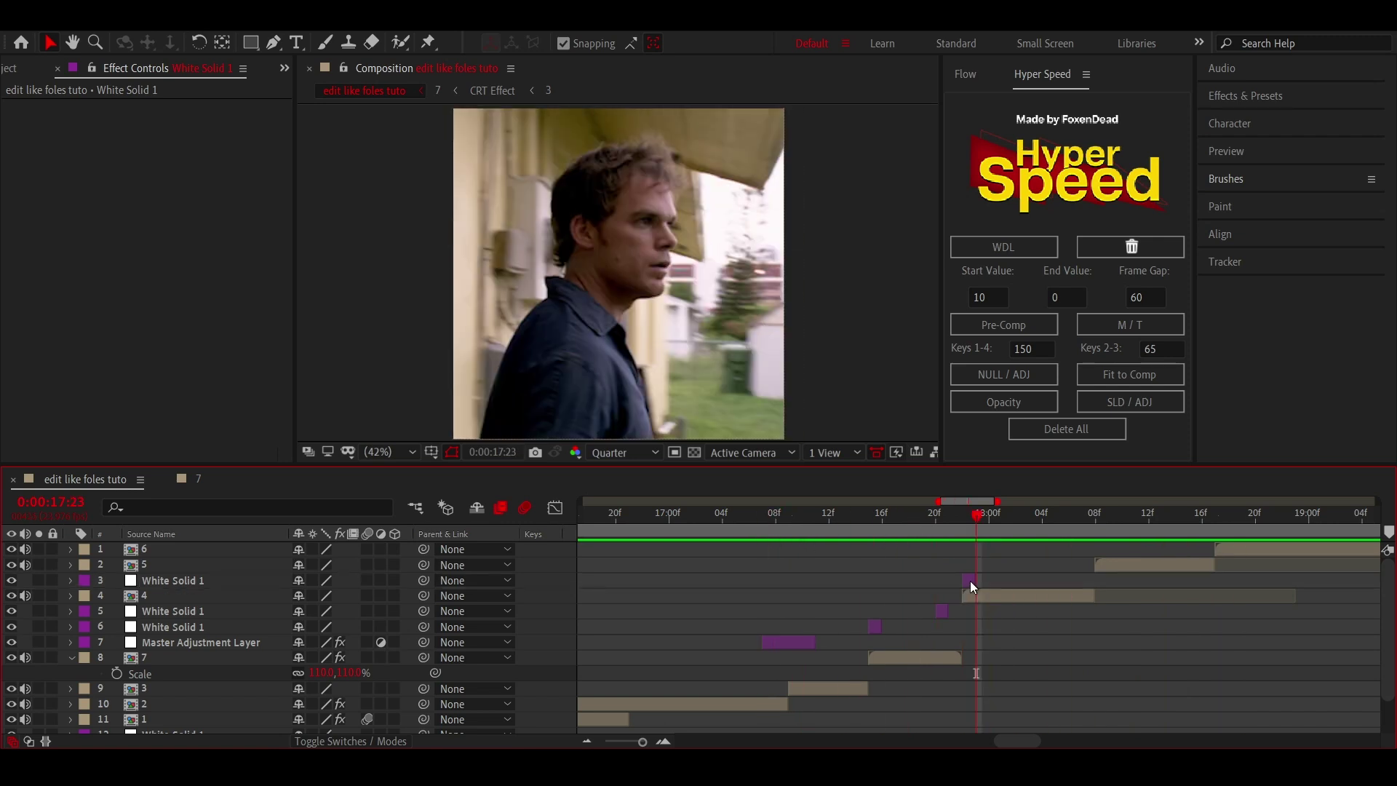
- Add an adjustment layer at the cut, extend it, and apply Turbulent Displace
{"action": "left_click", "coordinate": [1007, 374]}
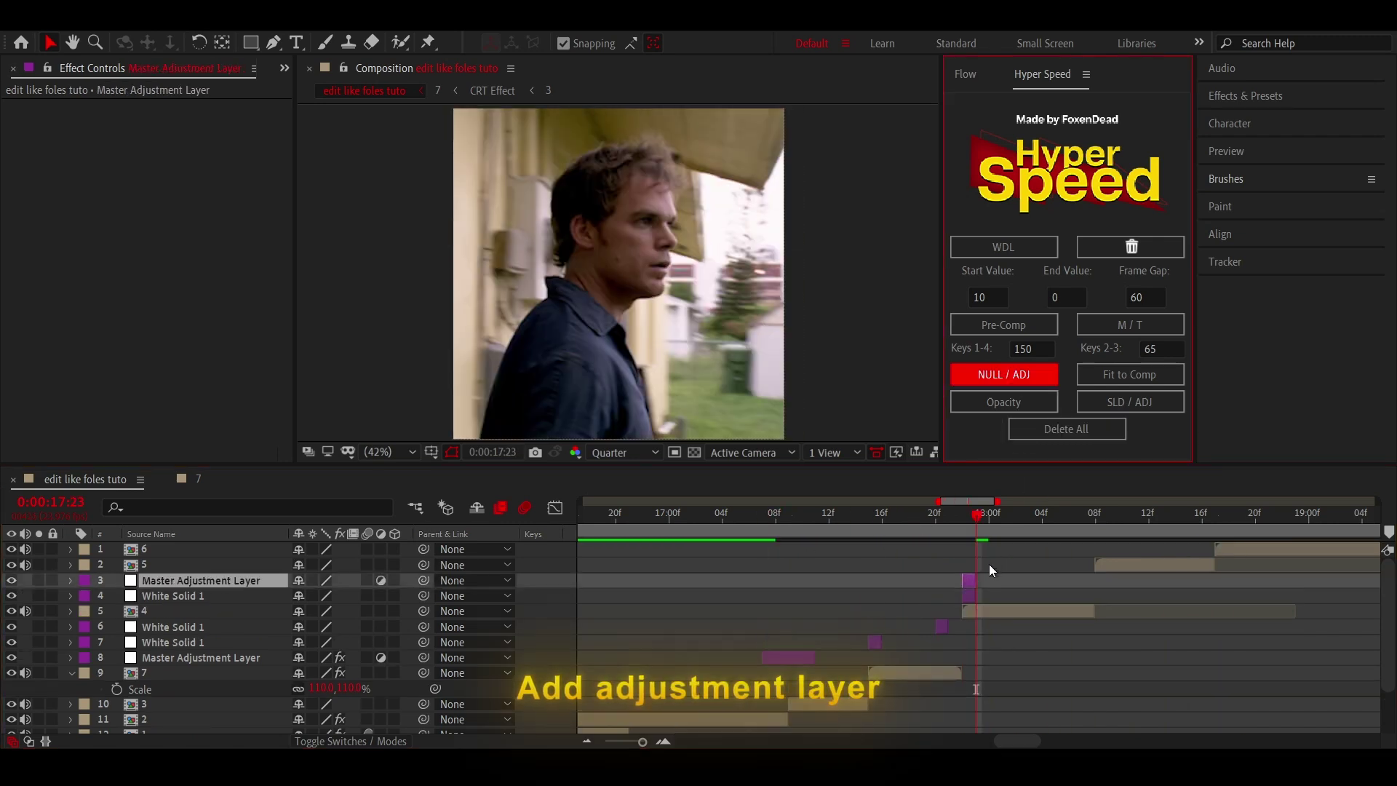
{"action": "left_click_drag", "start_coordinate": [981, 580], "coordinate": [1057, 580]}
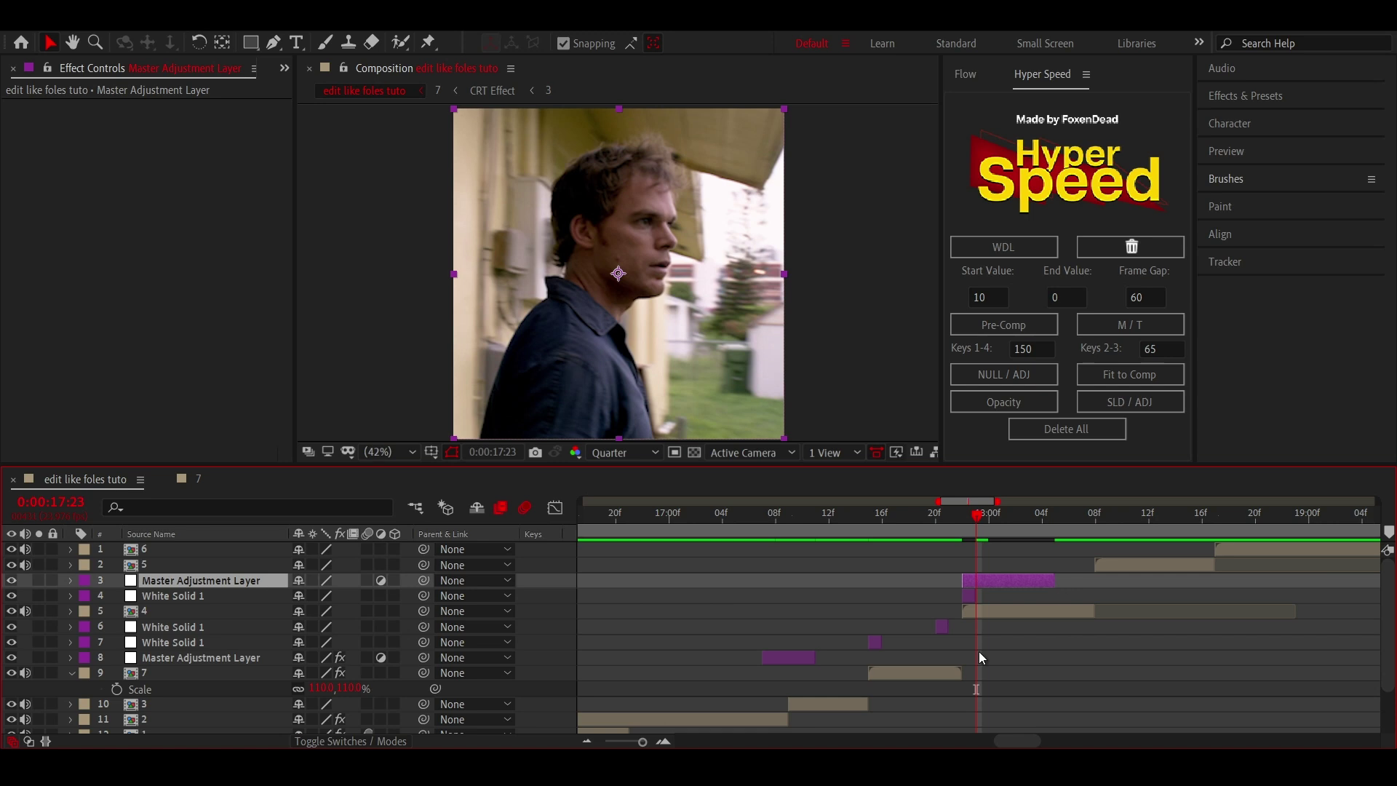
{"action": "left_click", "coordinate": [663, 740]}
{"action": "key", "text": "ctrl+space"}
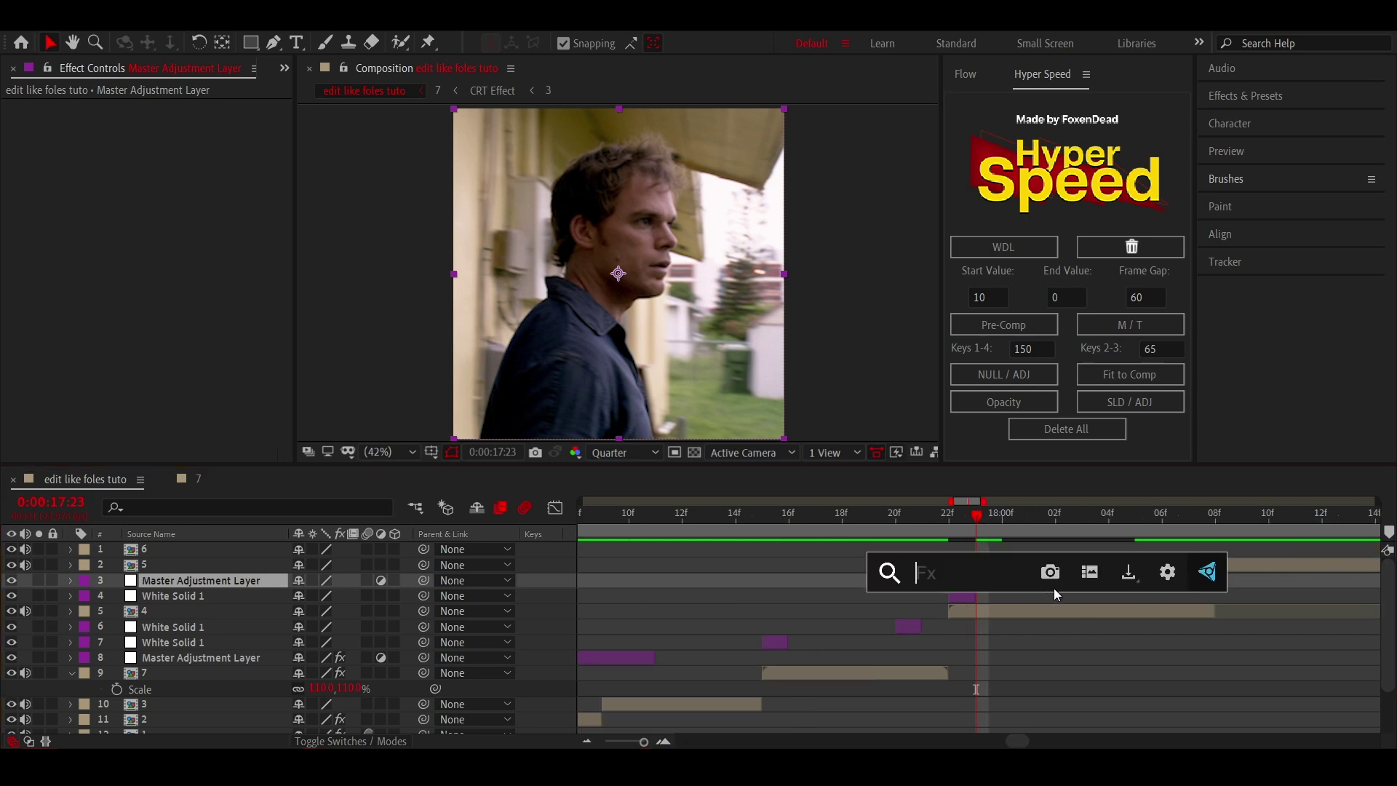
{"action": "type", "text": "turbu"}
{"action": "left_click", "coordinate": [984, 570]}
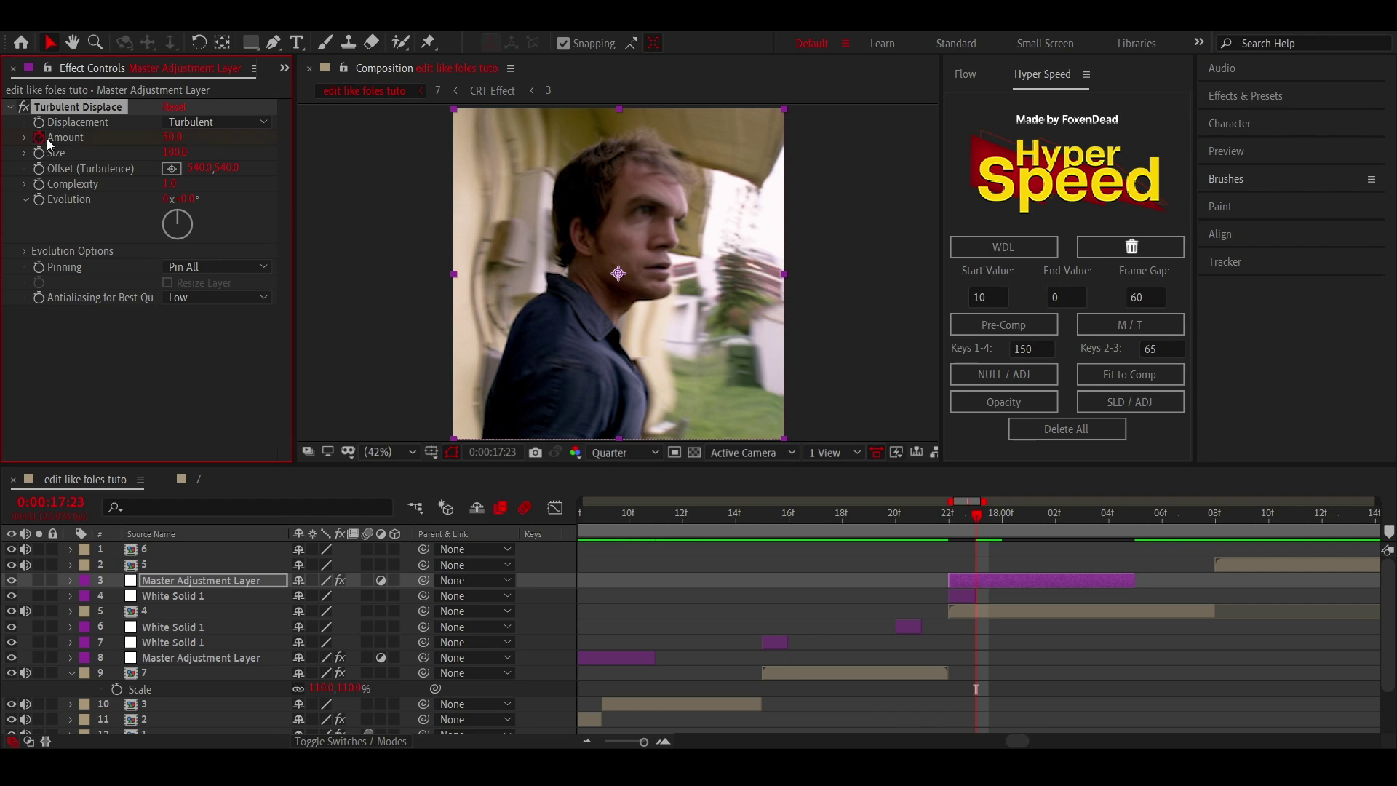
- Keyframe Turbulent Displace Amount 50 to 0 and Evolution 0 to 200°
{"action": "key", "text": "u"}
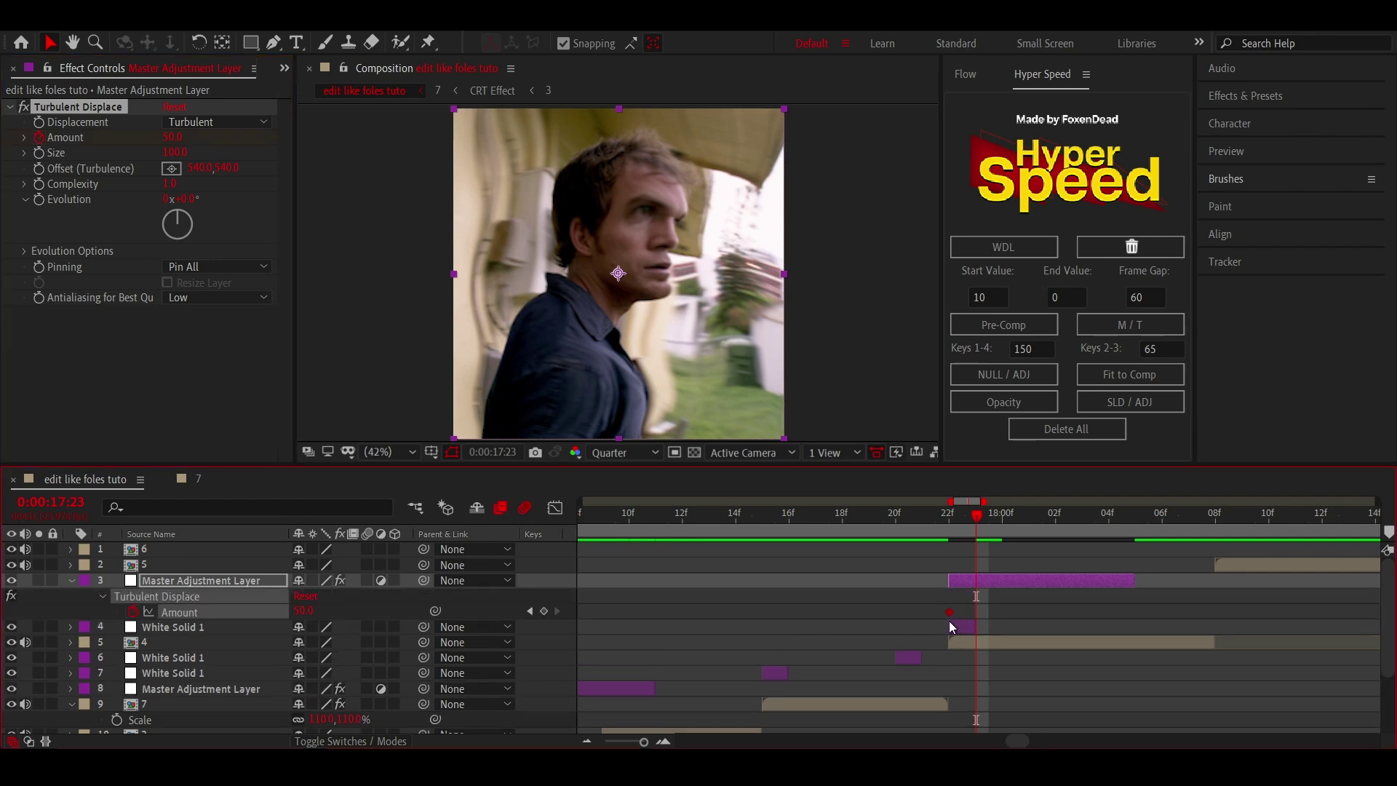
{"action": "key", "text": "Return"}
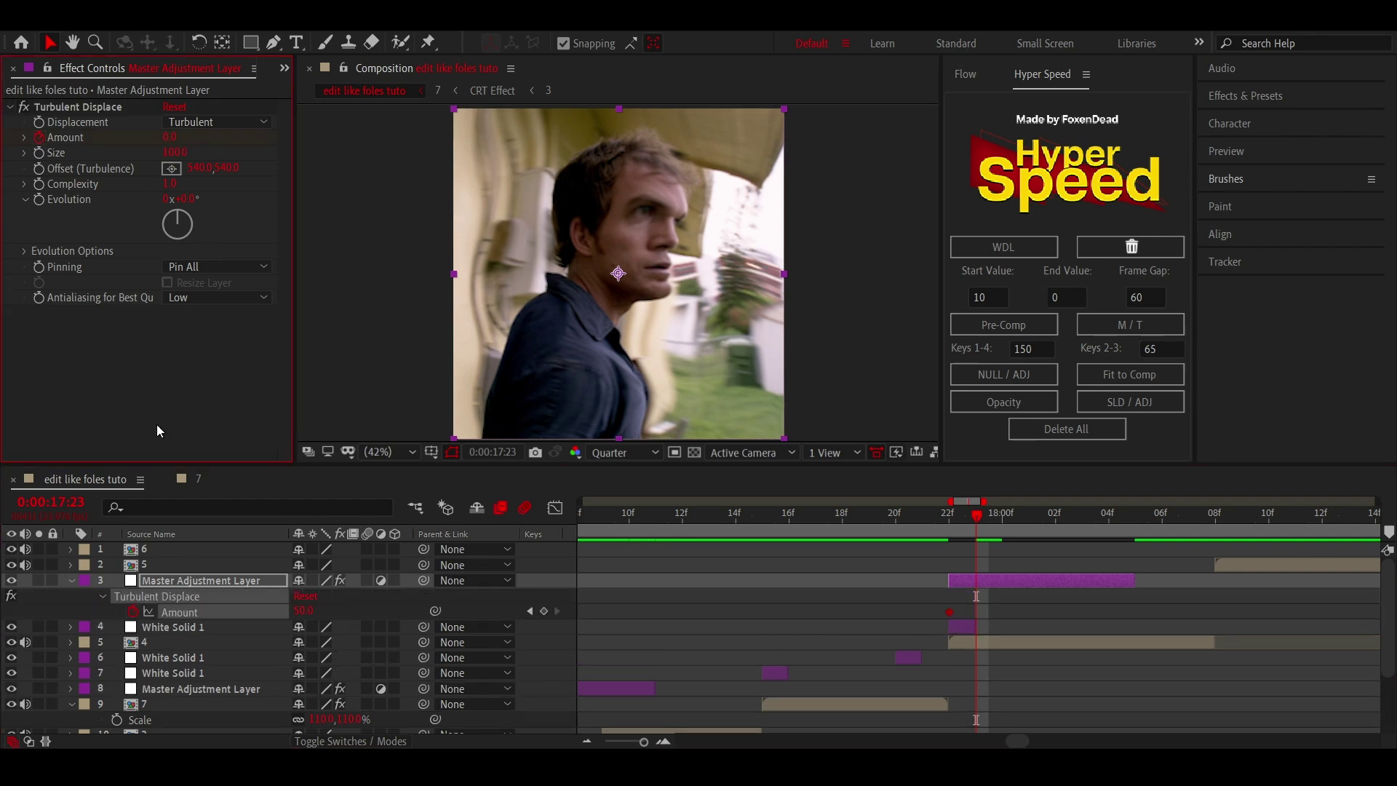
{"action": "left_click_drag", "start_coordinate": [972, 608], "coordinate": [1142, 604]}
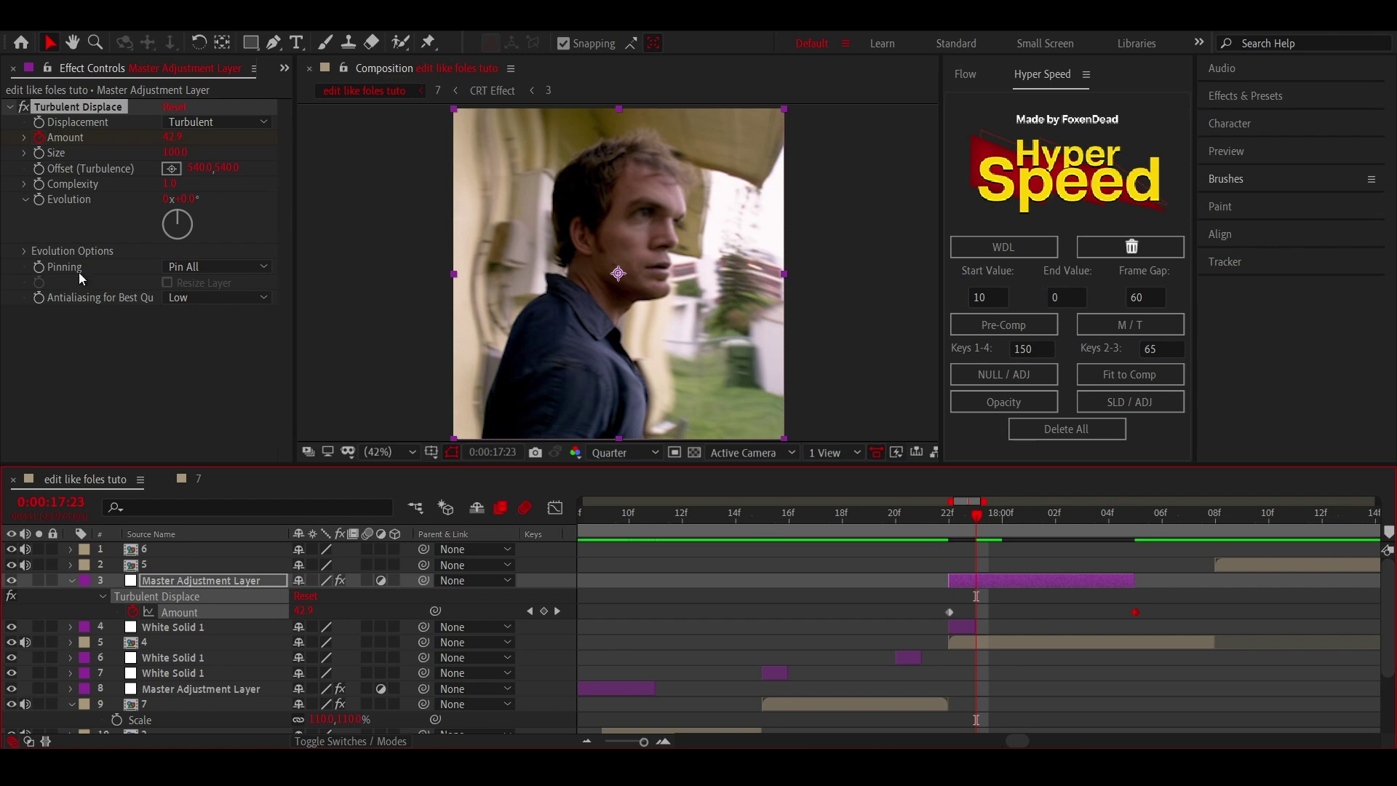
{"action": "left_click", "coordinate": [37, 200]}
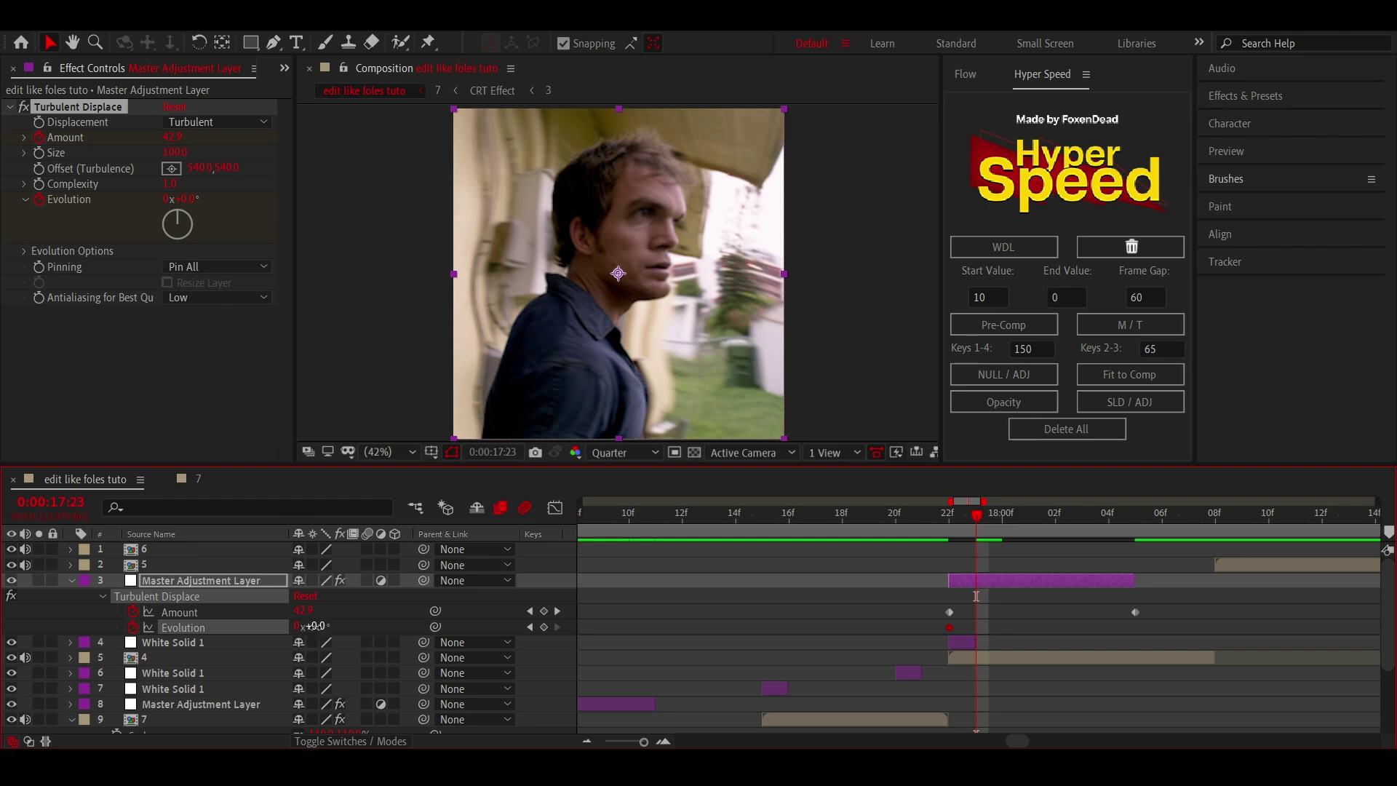
{"action": "key", "text": "Return"}
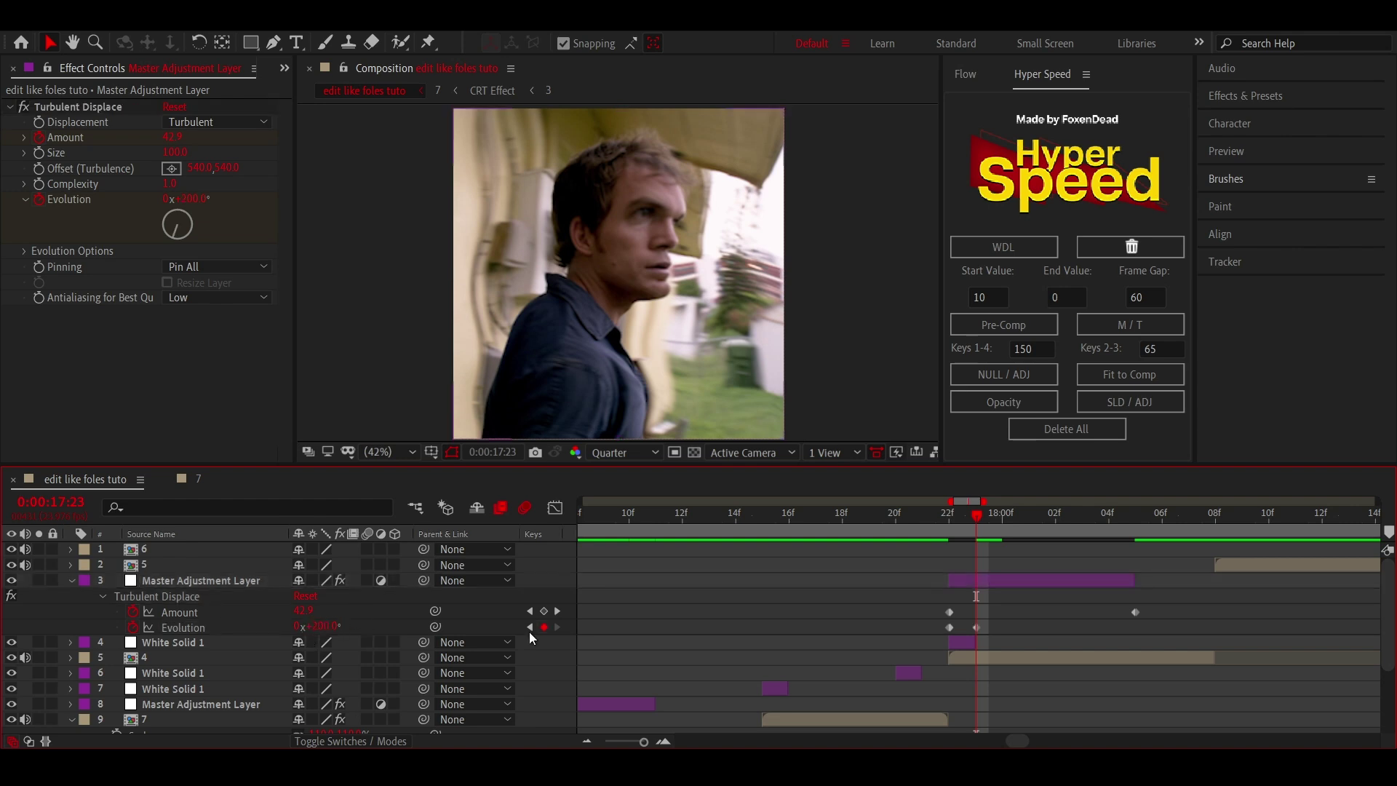
{"action": "left_click_drag", "start_coordinate": [975, 627], "coordinate": [1142, 632]}
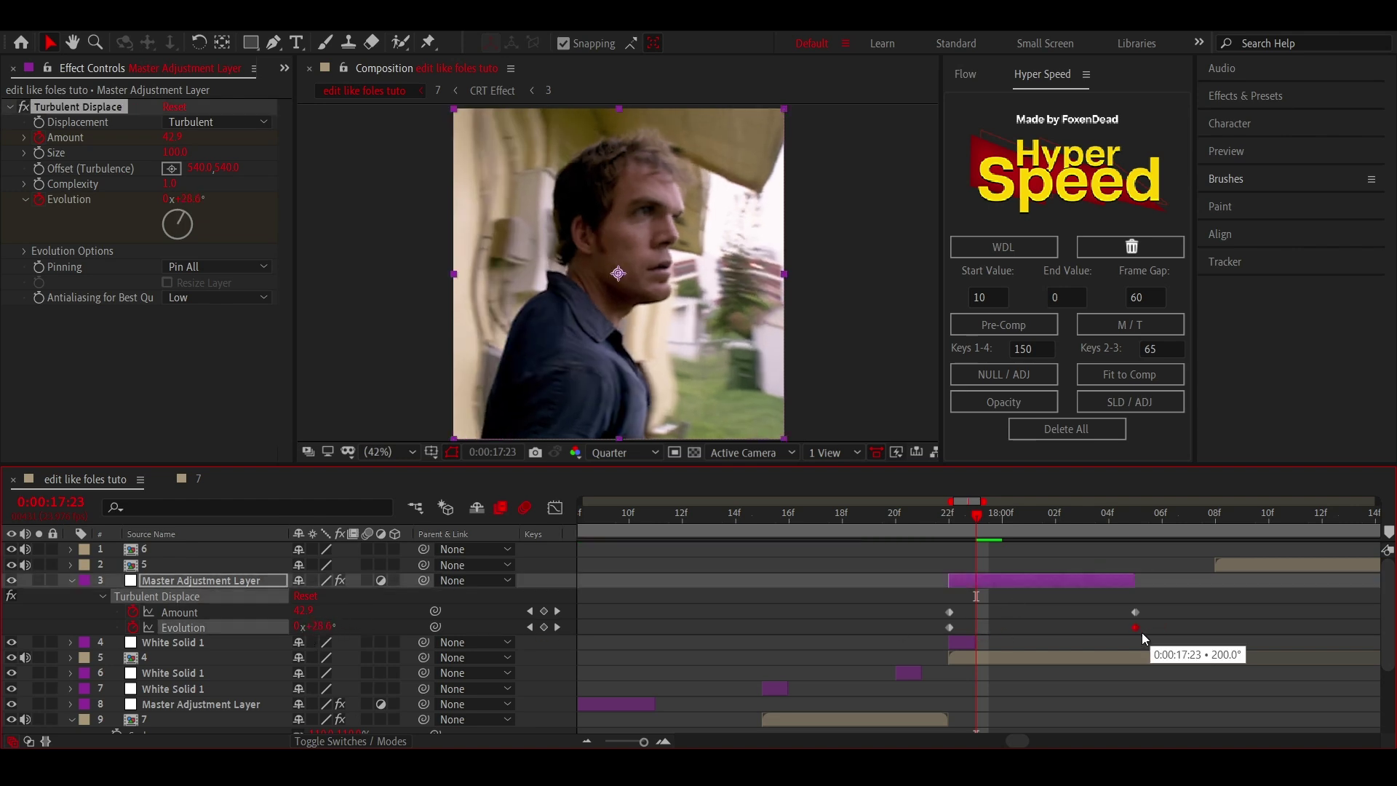
- Move the Amount and Evolution end keyframes earlier together and preview the distortion
{"action": "left_click", "coordinate": [895, 528]}
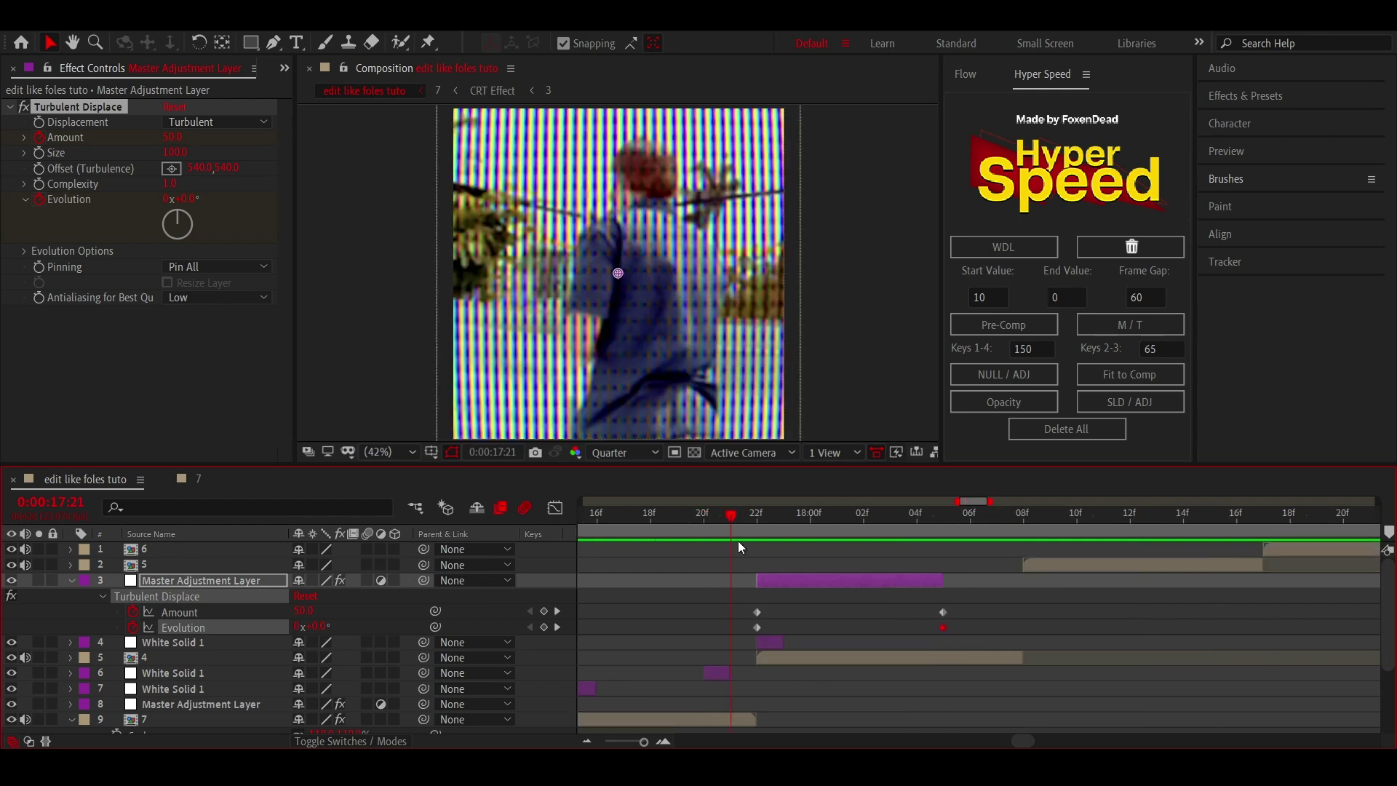
{"action": "left_click_drag", "start_coordinate": [959, 625], "coordinate": [879, 627]}
{"action": "left_click", "coordinate": [912, 618]}
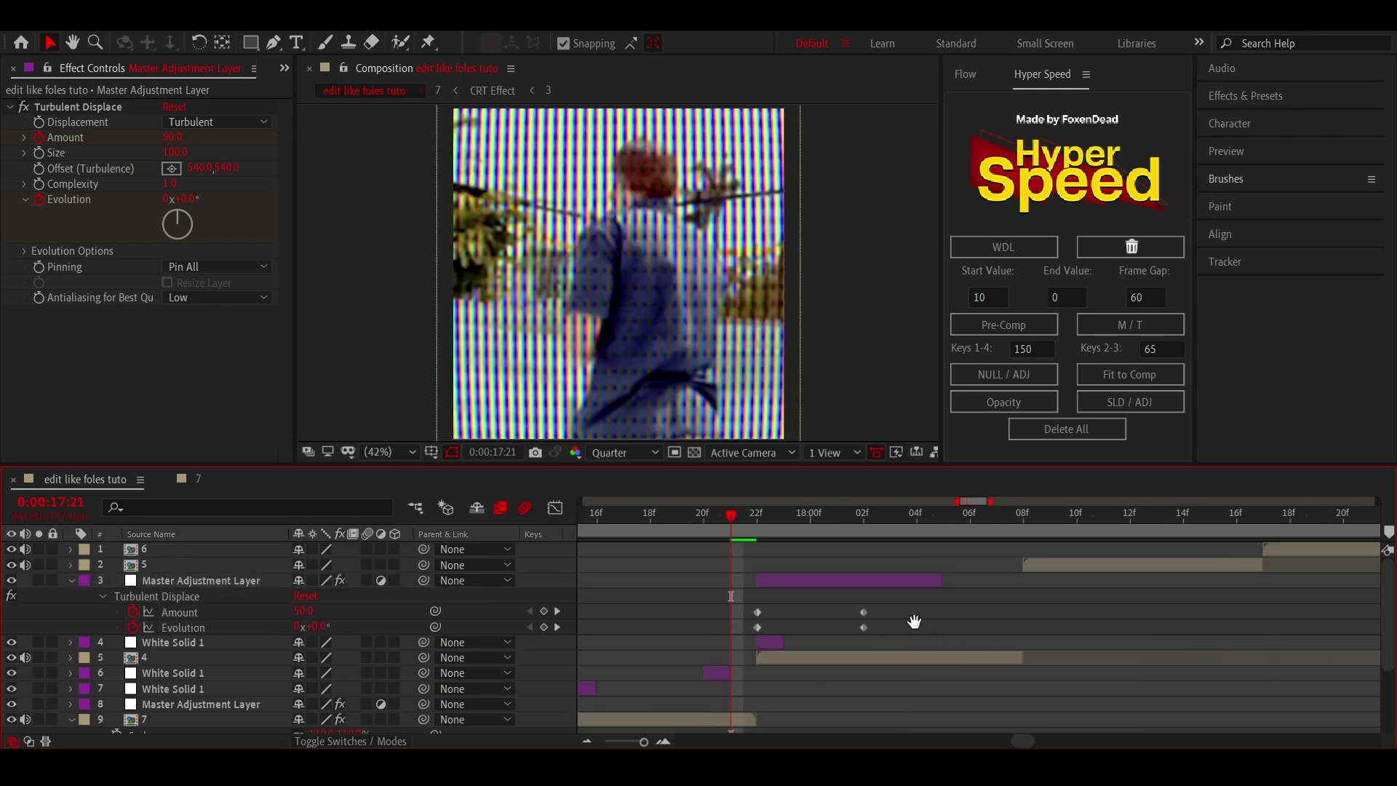
{"action": "key", "text": "space"}
{"action": "left_click", "coordinate": [698, 514]}
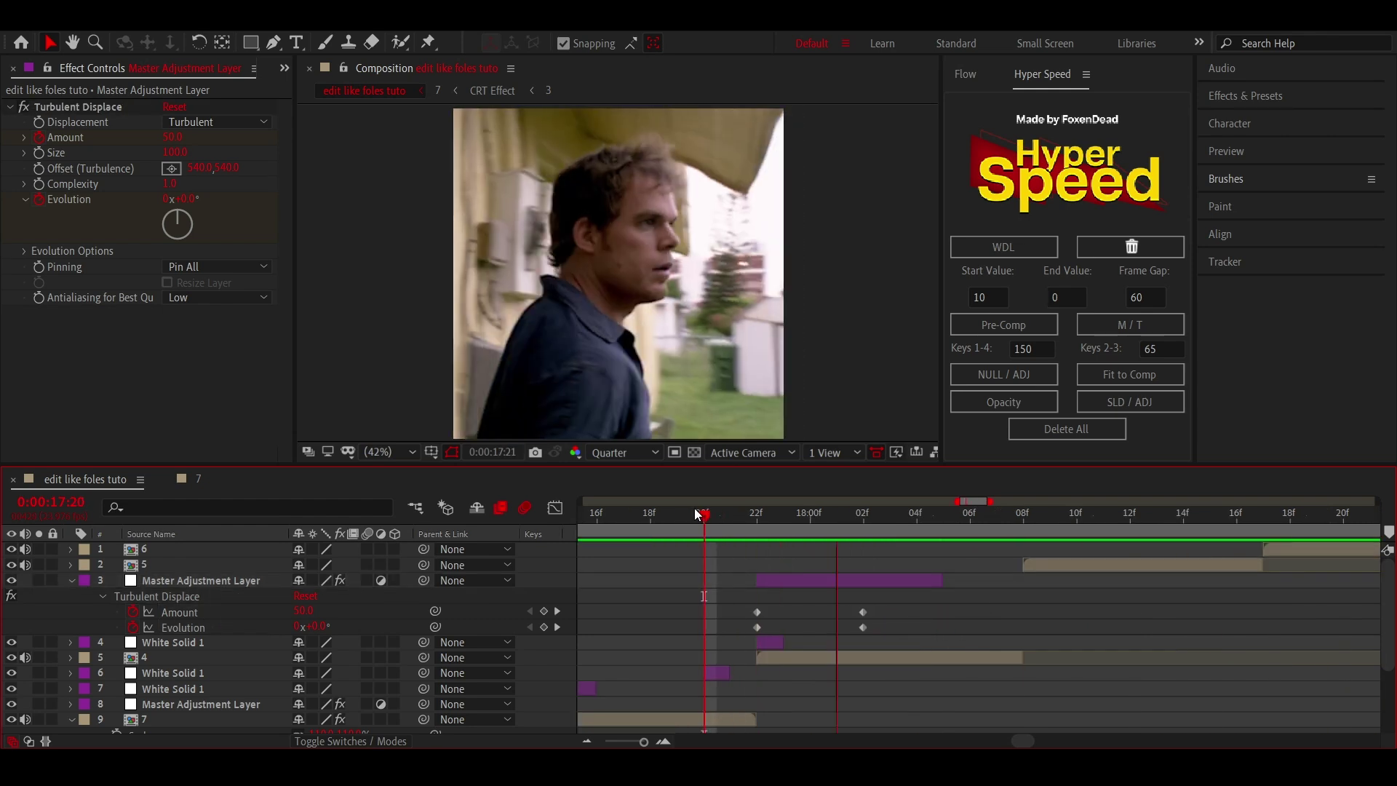
{"action": "left_click", "coordinate": [1025, 516]}
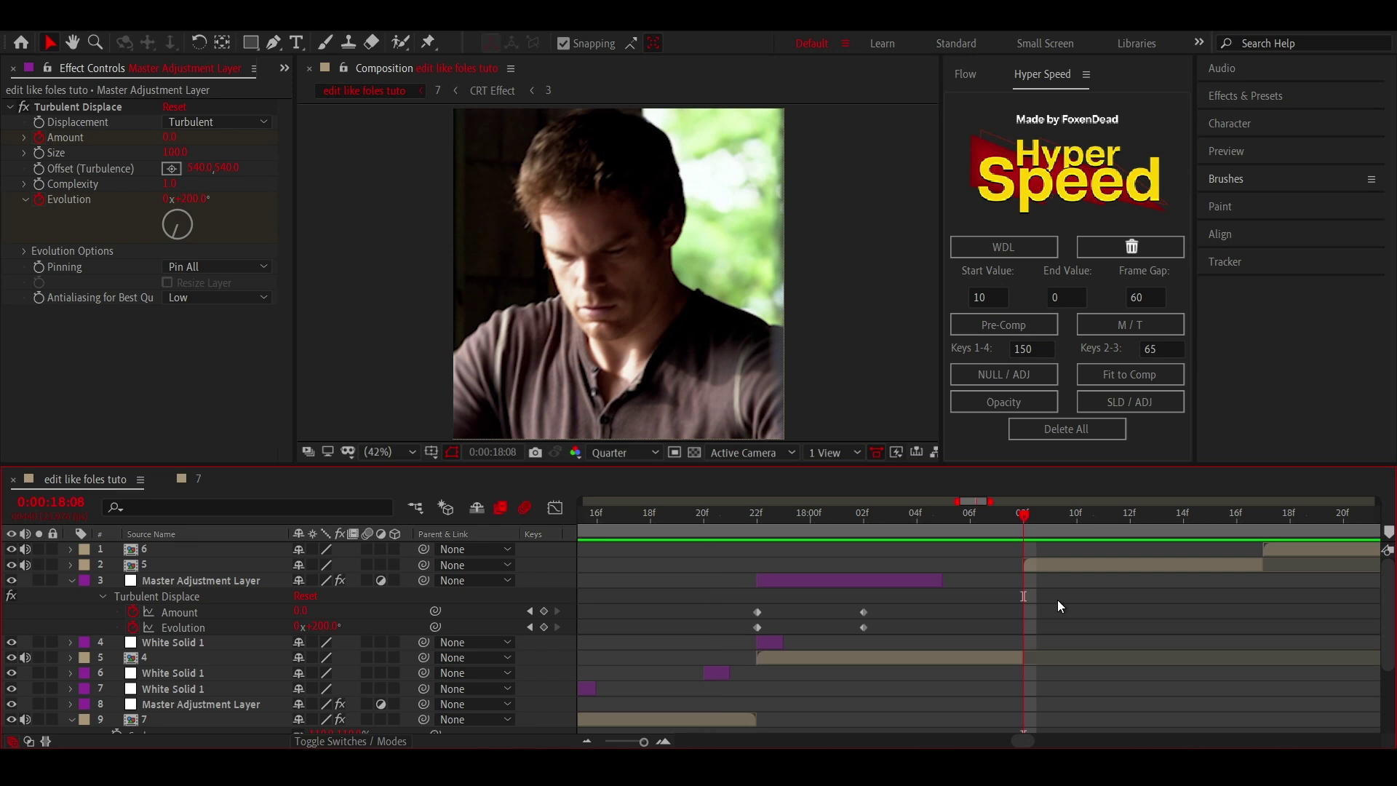
- Set up the Rectangle tool with a white 3 px outline
{"action": "key", "text": "u"}
{"action": "left_click", "coordinate": [1069, 572]}
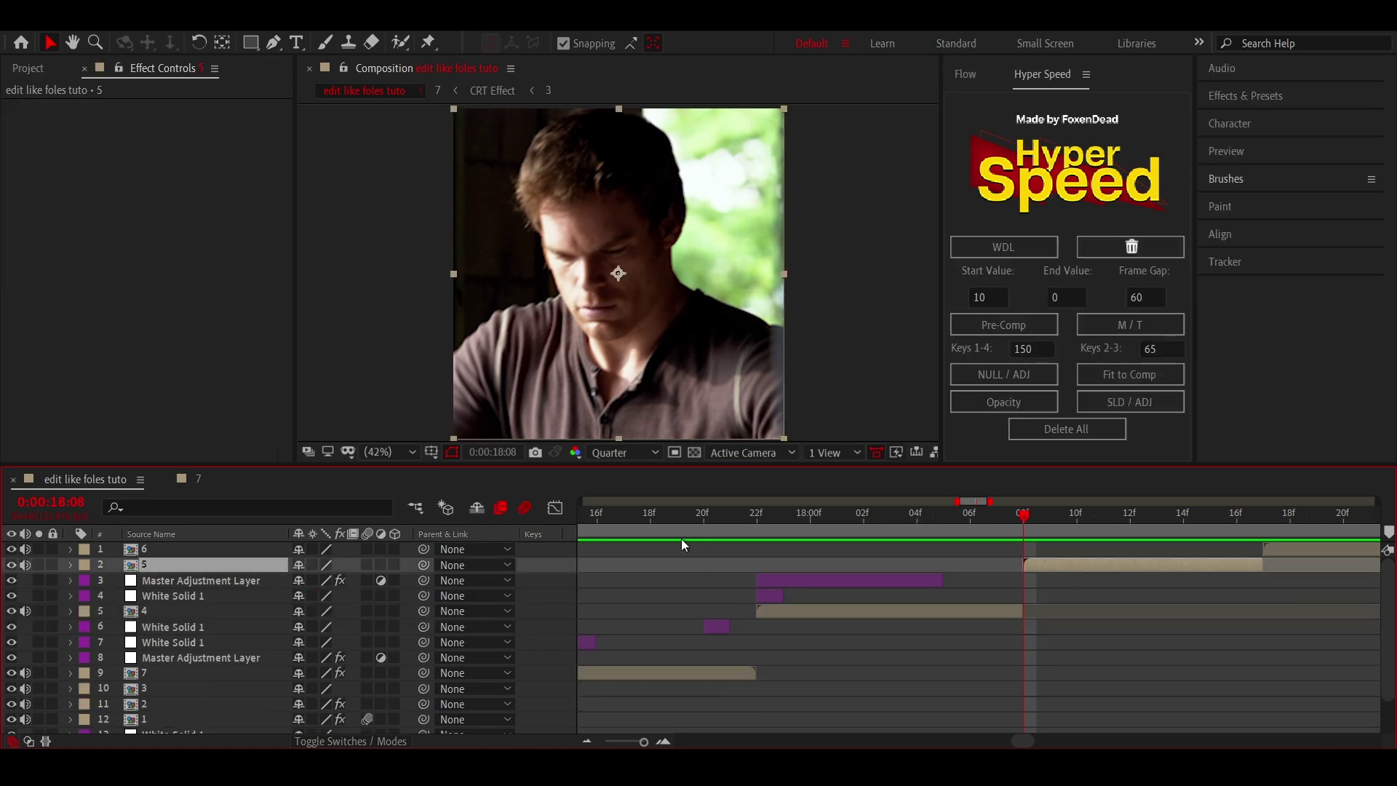
{"action": "left_click", "coordinate": [250, 43]}
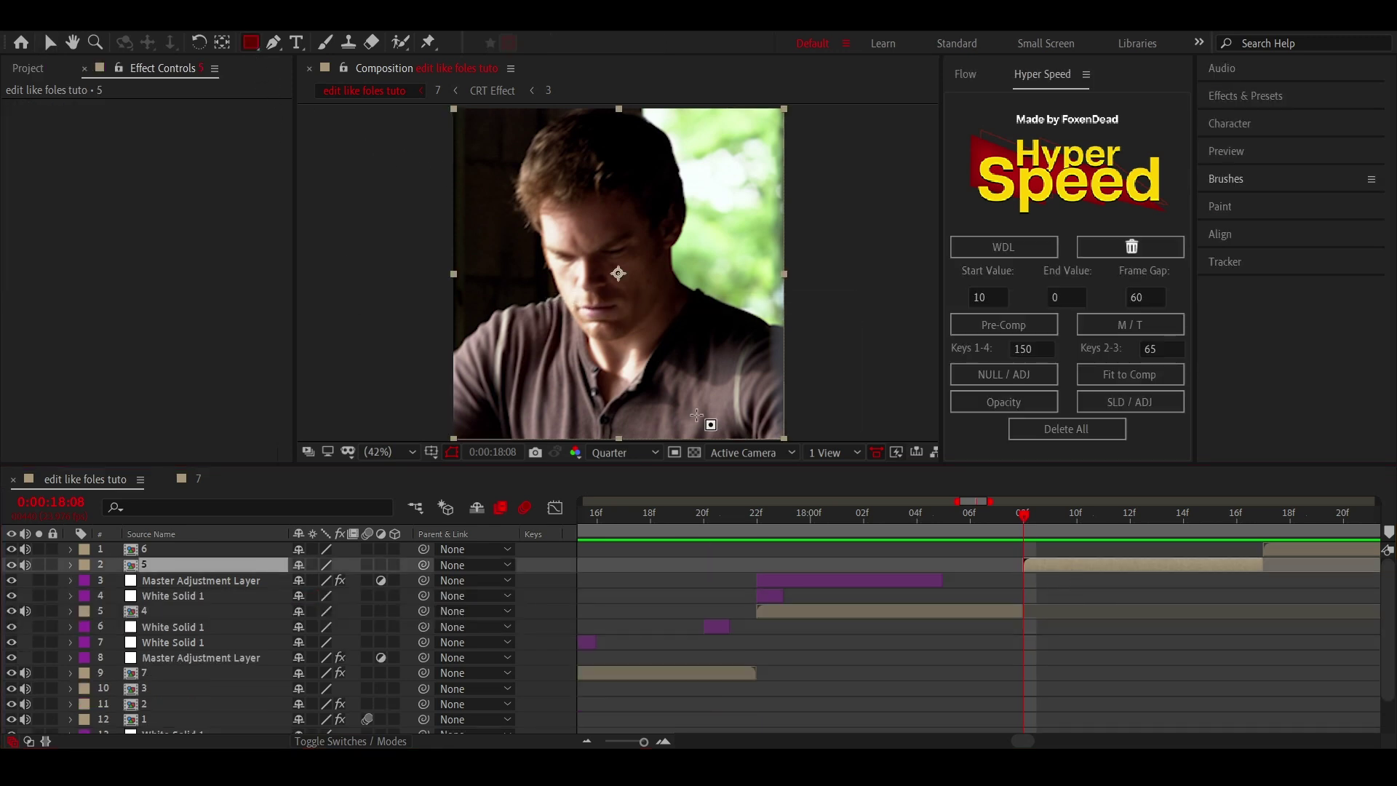
{"action": "left_click", "coordinate": [1059, 591]}
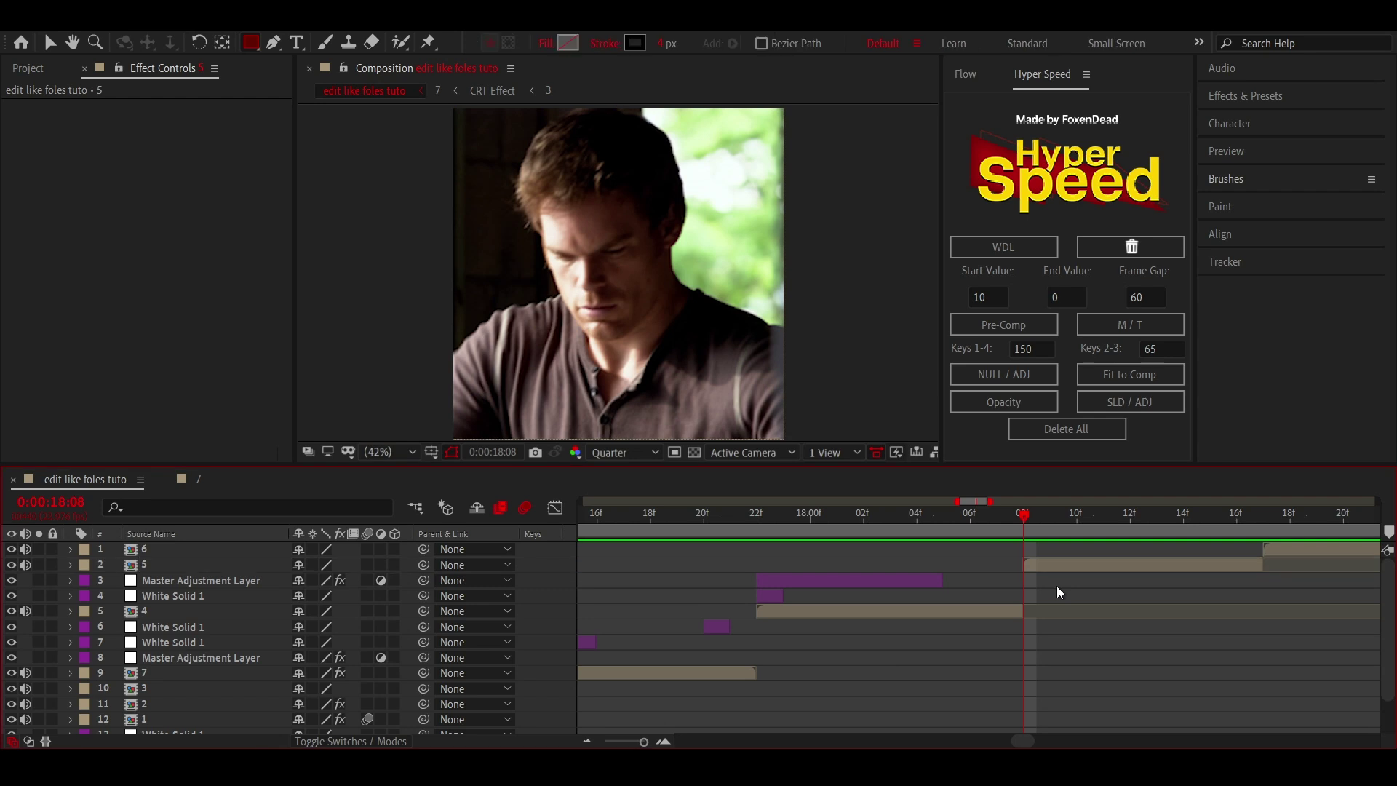
{"action": "left_click", "coordinate": [639, 46]}
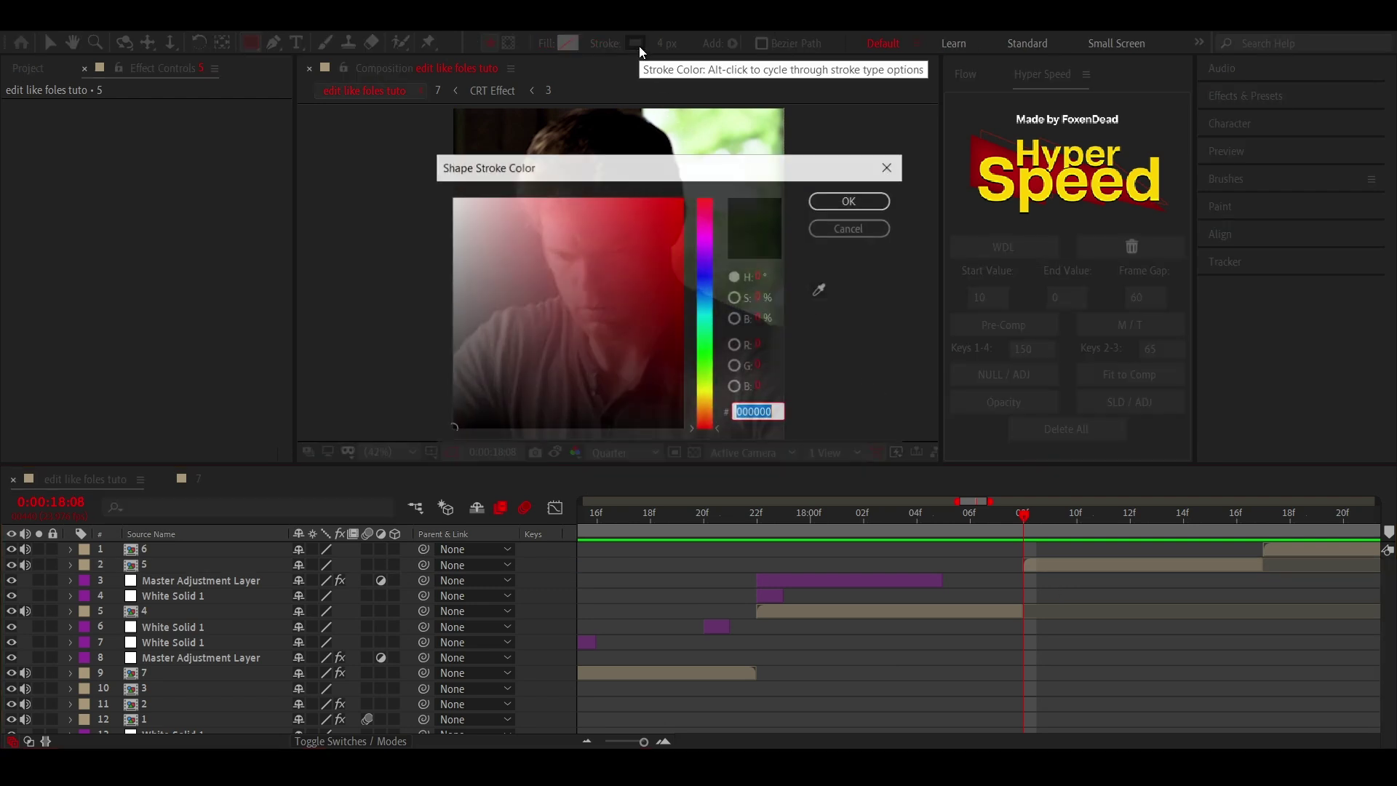
{"action": "left_click_drag", "start_coordinate": [505, 231], "coordinate": [383, 136]}
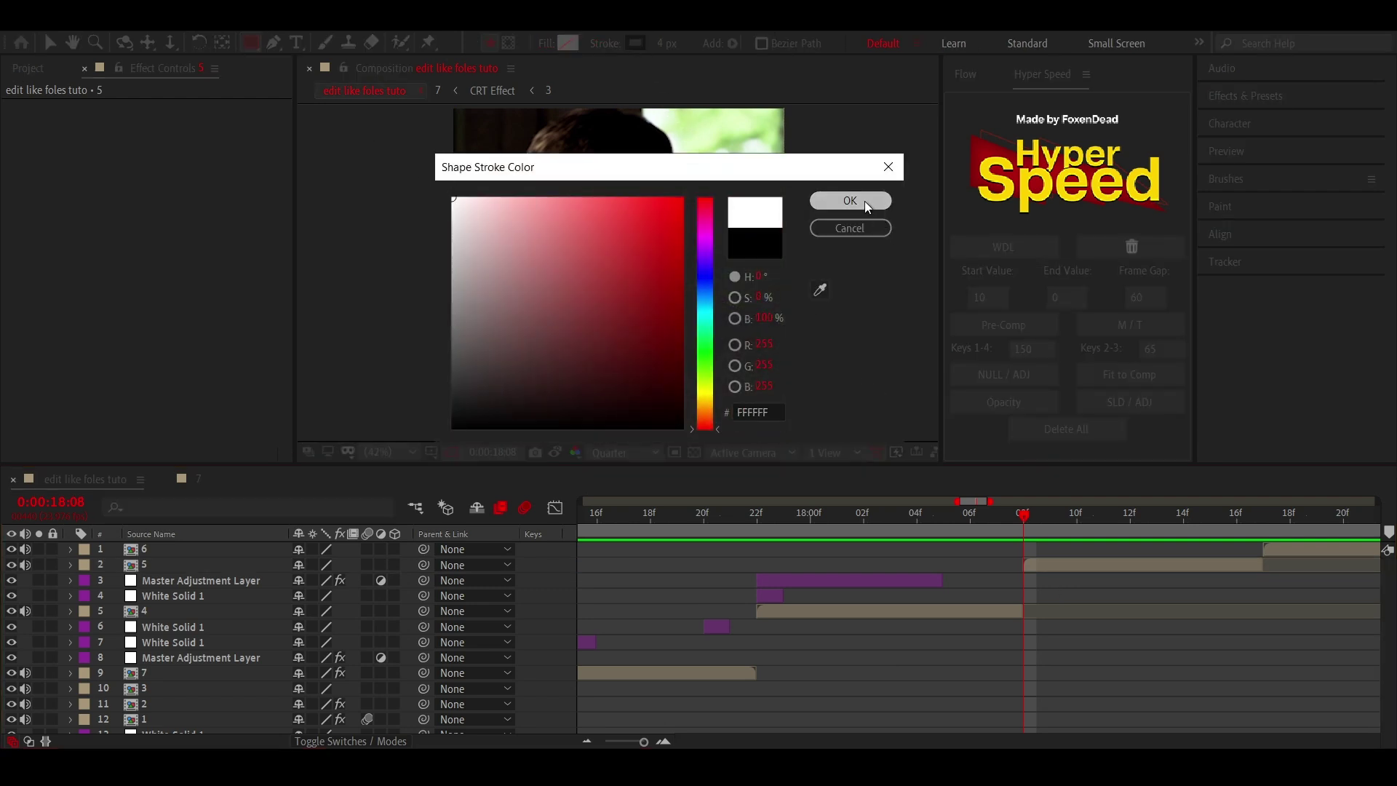
{"action": "left_click", "coordinate": [864, 202]}
{"action": "left_click", "coordinate": [661, 44]}
{"action": "type", "text": "3"}
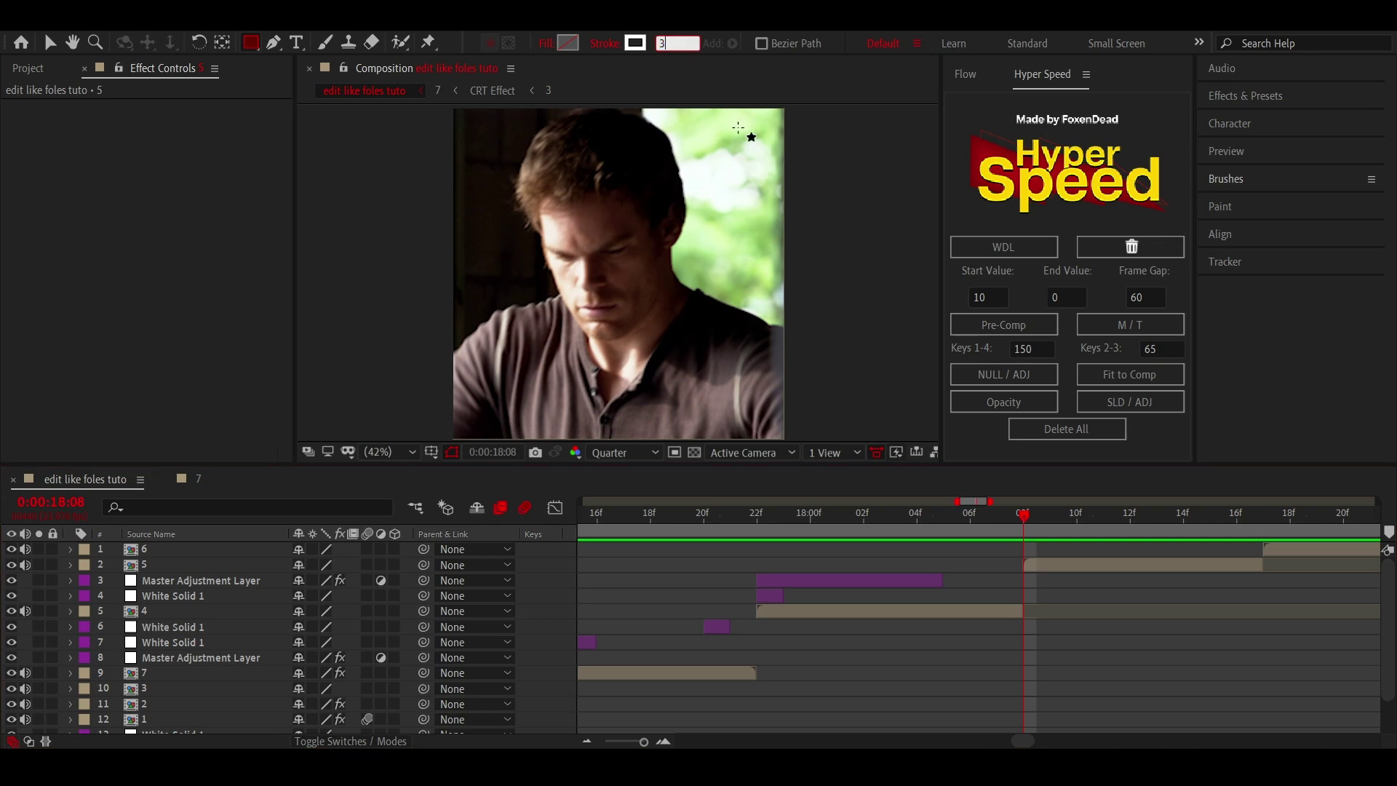
{"action": "scroll", "coordinate": [602, 237], "scroll_direction": "up", "scroll_amount": 1}
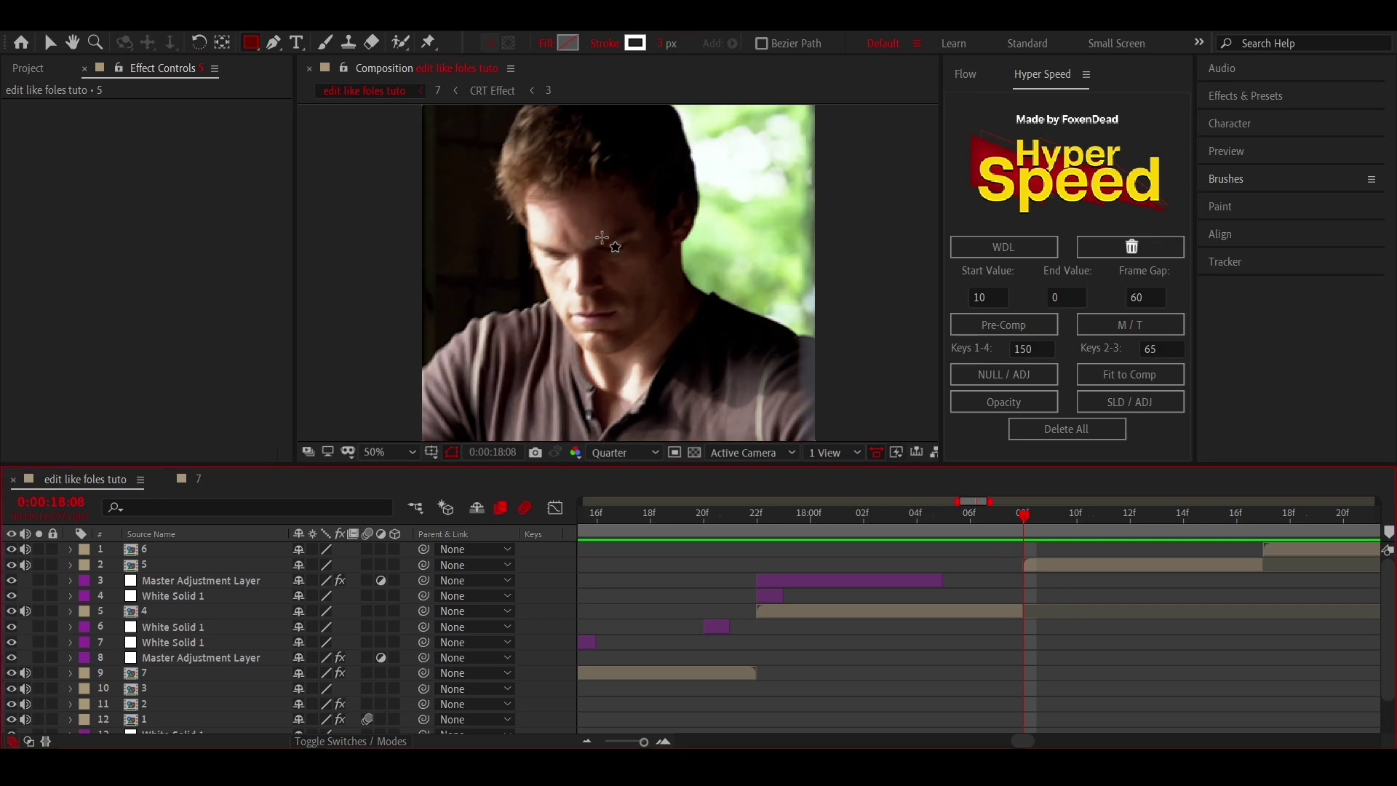
- Draw a rectangle over the face, trim Shape Layer 1 to one frame at 08f, centre its anchor
{"action": "left_click_drag", "start_coordinate": [590, 219], "coordinate": [644, 261]}
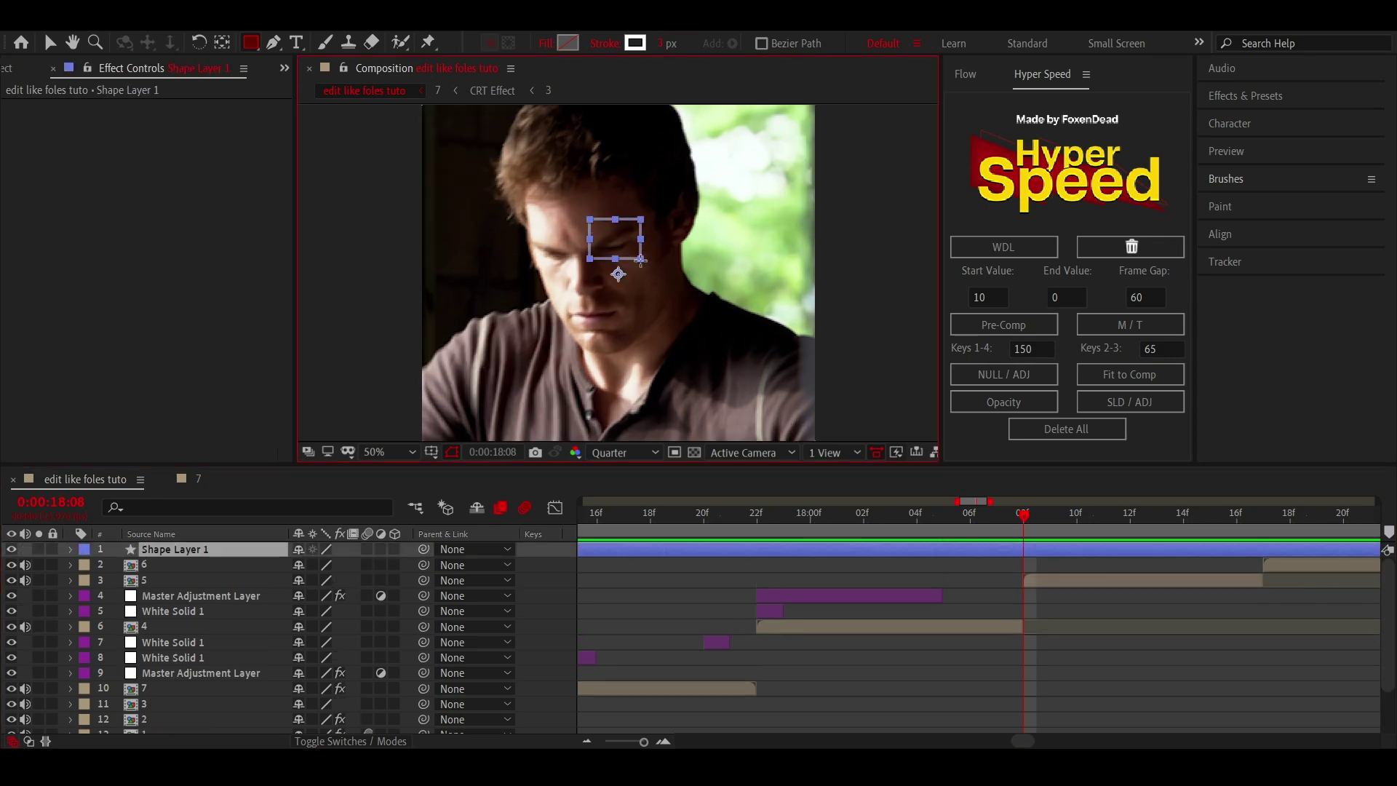
{"action": "left_click", "coordinate": [1043, 551]}
{"action": "key", "text": "alt+bracketleft"}
{"action": "left_click", "coordinate": [1051, 531]}
{"action": "key", "text": "ctrl+shift+d"}
{"action": "key", "text": "Delete"}
{"action": "key", "text": "Page_Up"}
{"action": "left_click", "coordinate": [1037, 551]}
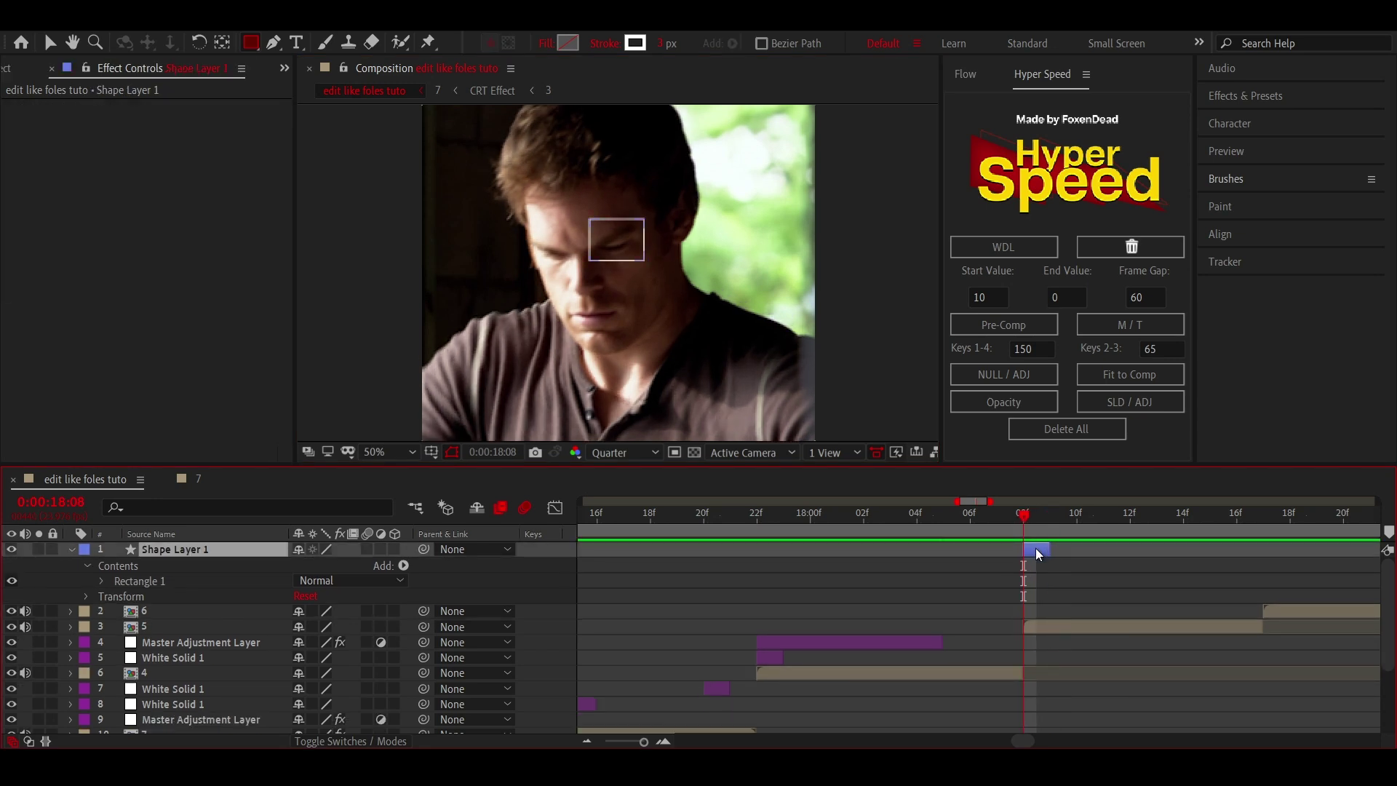
{"action": "key", "text": "ctrl+alt+Home"}
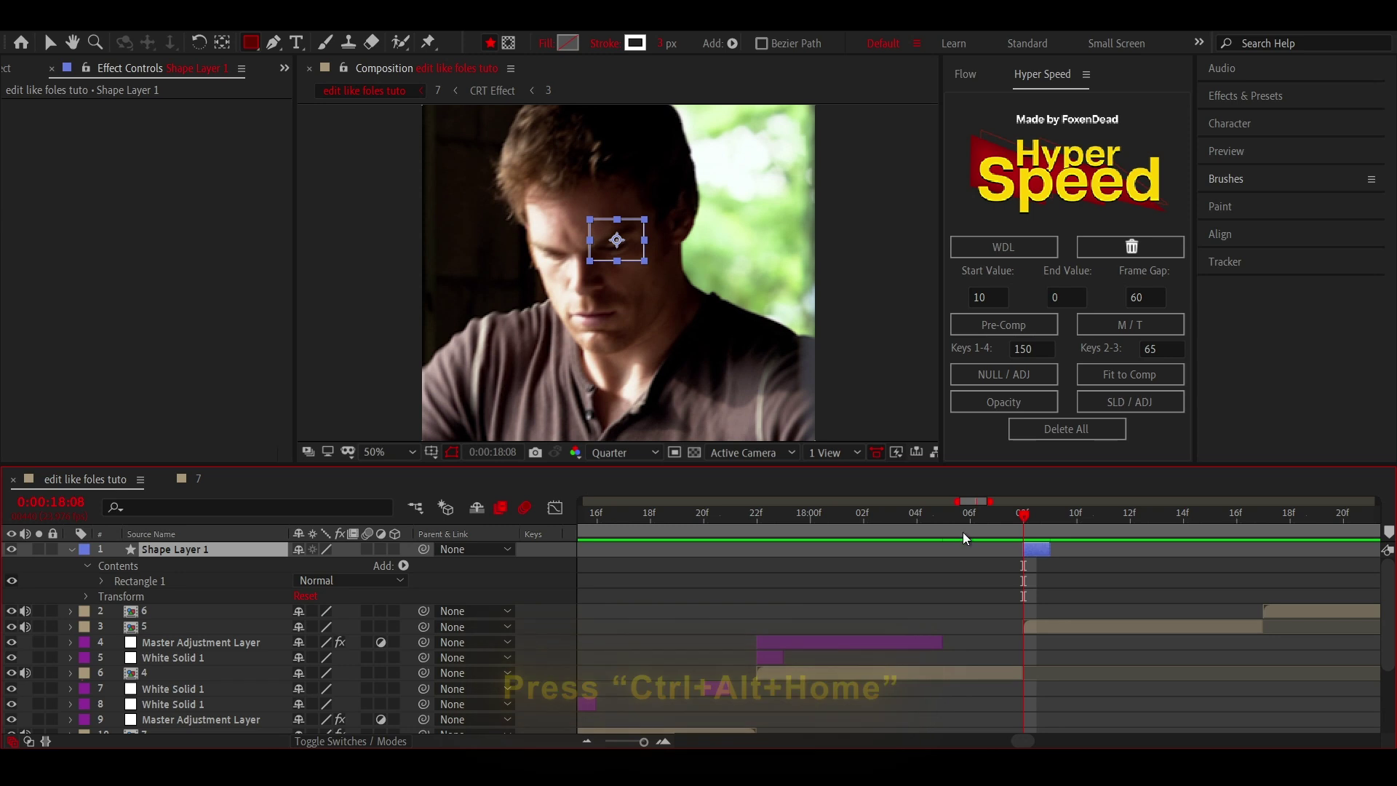
- Preview the flash frame from 18:03 with the viewer fit to the whole frame
{"action": "left_click", "coordinate": [960, 529]}
{"action": "left_click_drag", "start_coordinate": [960, 529], "coordinate": [891, 529]}
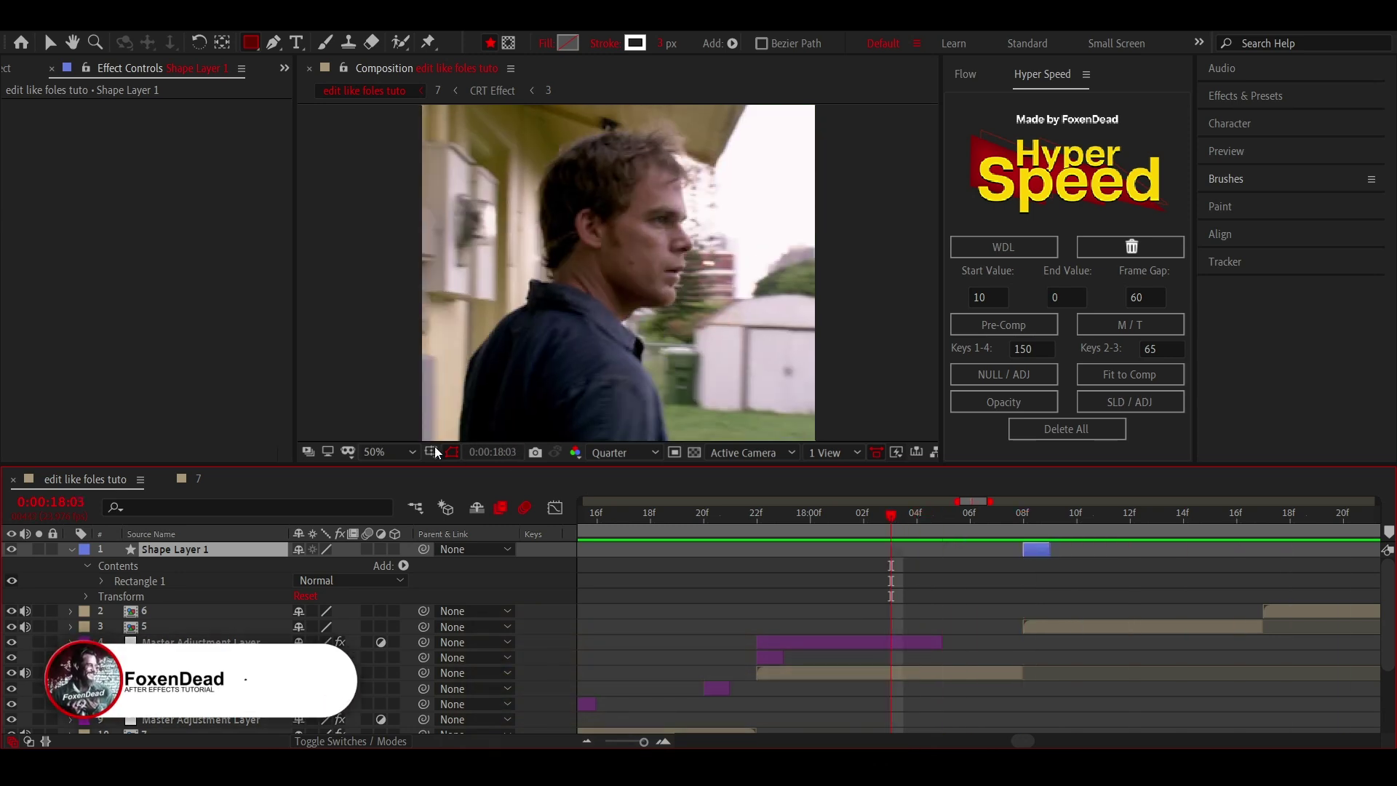
{"action": "left_click", "coordinate": [391, 452]}
{"action": "left_click", "coordinate": [412, 148]}
{"action": "key", "text": "space"}
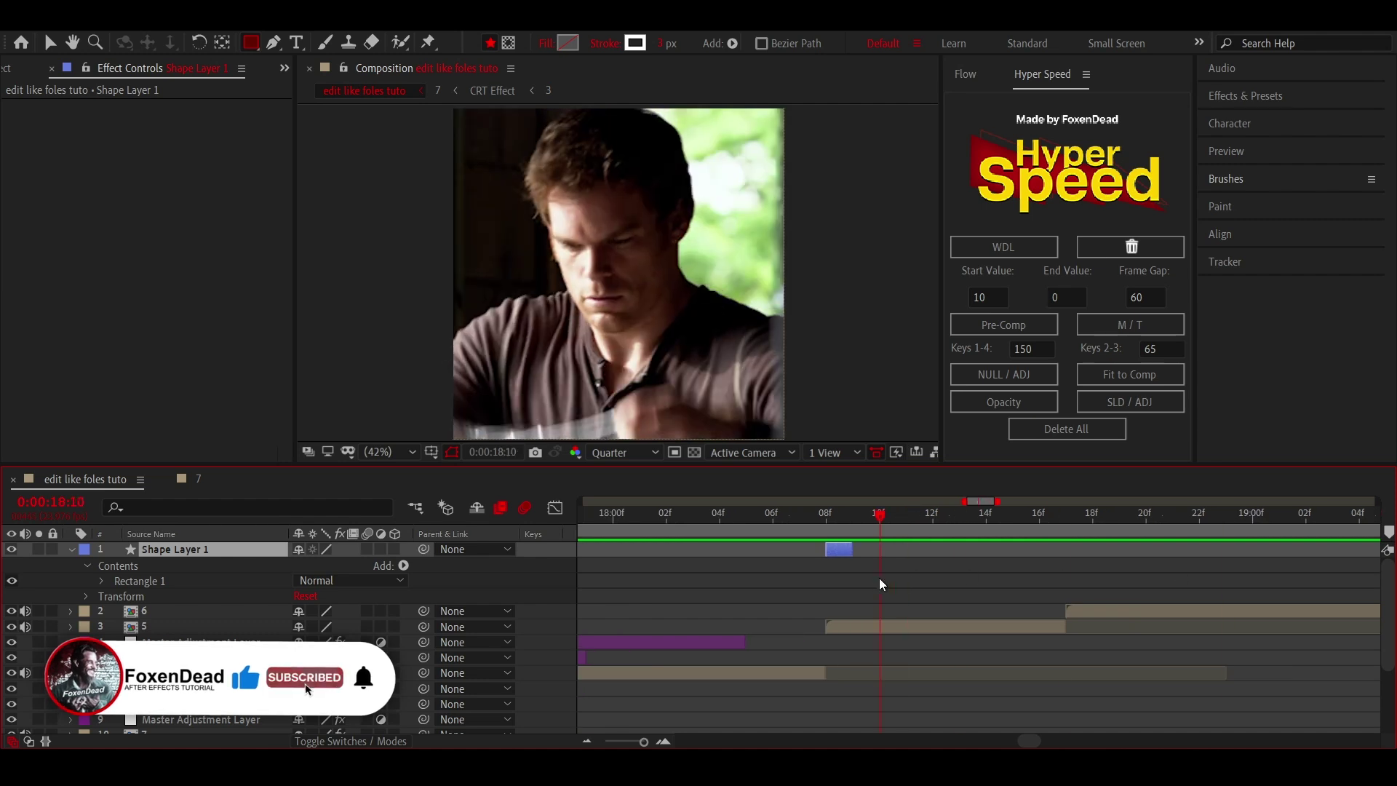
{"action": "left_click", "coordinate": [1065, 518]}
{"action": "left_click", "coordinate": [1086, 627]}
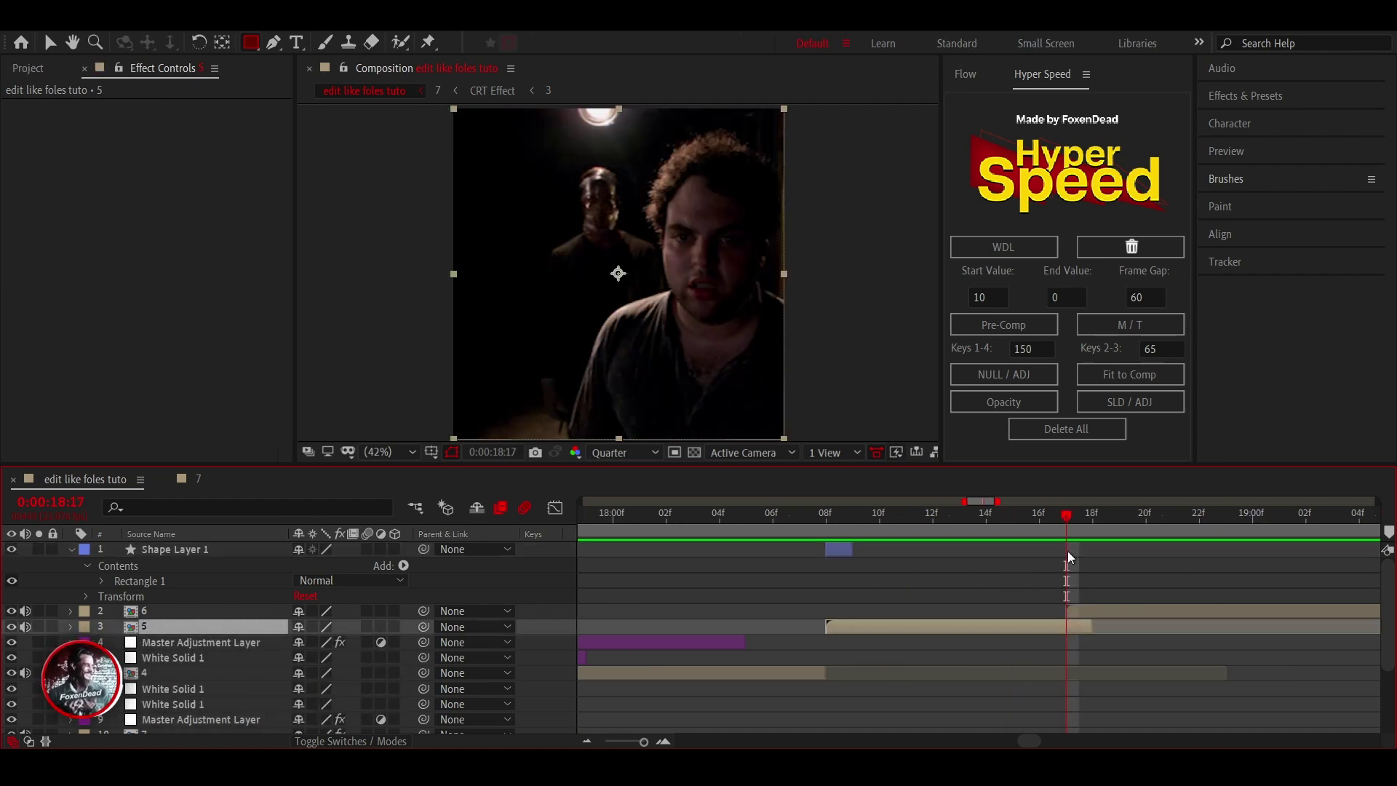
- Apply S_WipeLine to layer 6 with the wipe Angle set to -90°
{"action": "left_click", "coordinate": [1099, 613]}
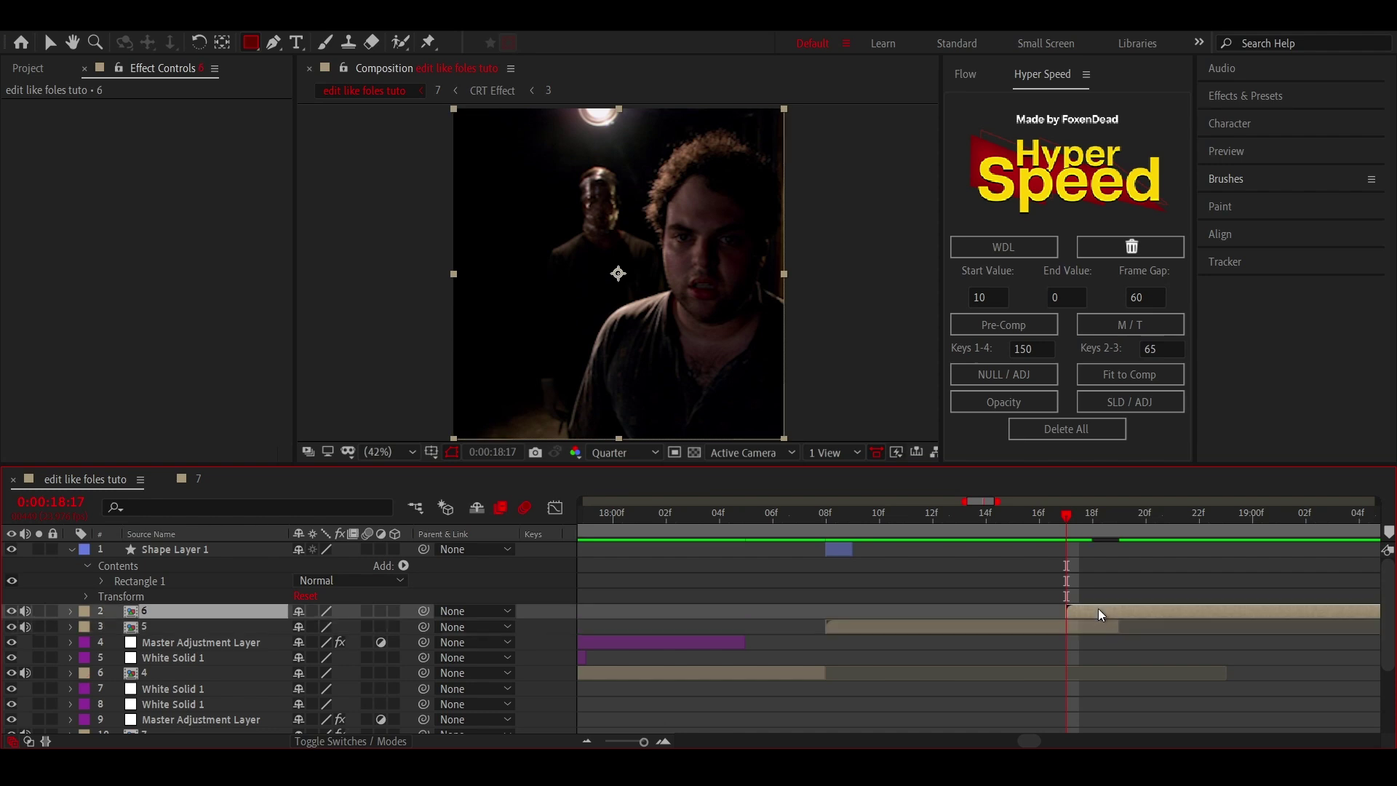
{"action": "key", "text": "ctrl+space"}
{"action": "type", "text": "wip"}
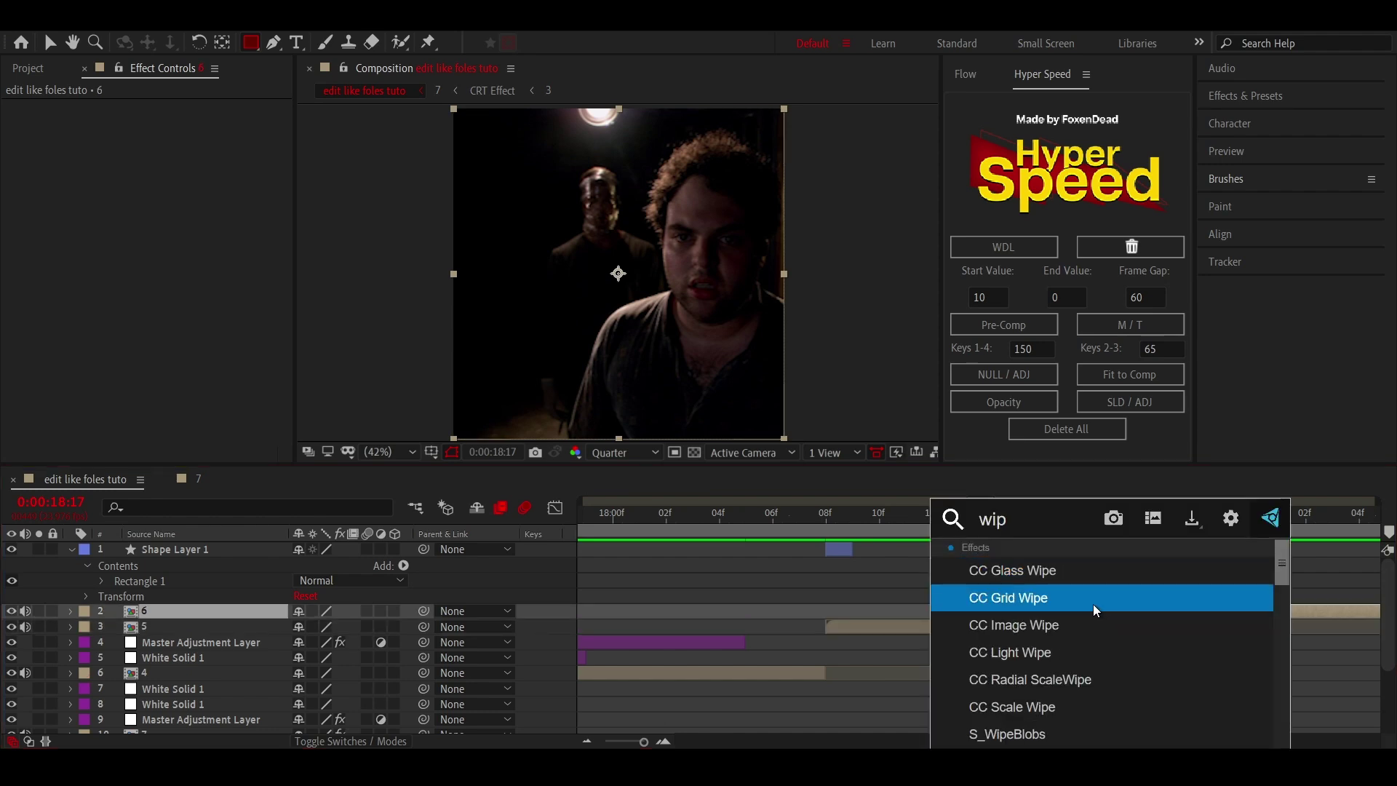
{"action": "type", "text": "el"}
{"action": "left_click", "coordinate": [1007, 575]}
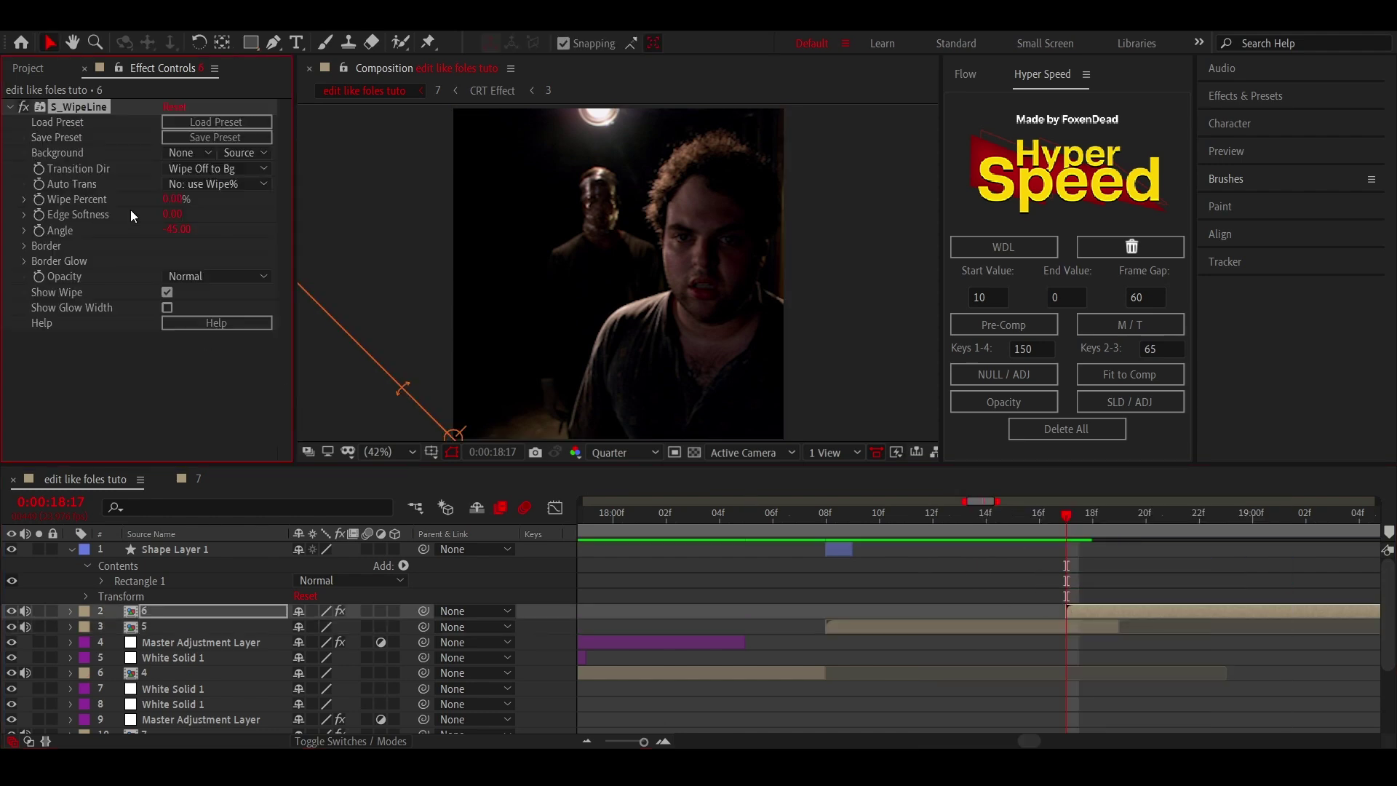
{"action": "key", "text": "Return"}
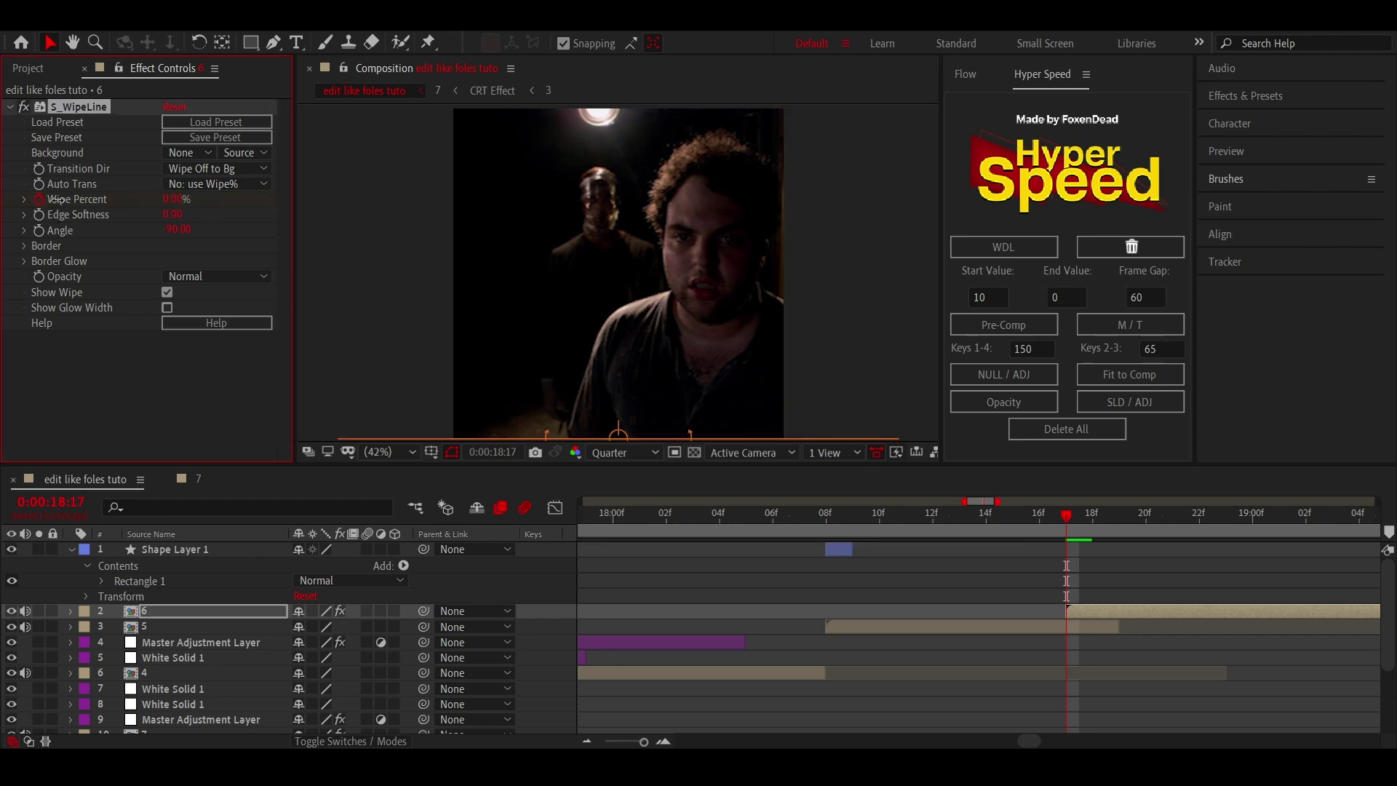
- Keyframe Wipe Percent at 100% on 18:17, 50% on 18:18 and 1% on 18:19
{"action": "left_click_drag", "start_coordinate": [173, 199], "coordinate": [239, 201]}
{"action": "key", "text": "u"}
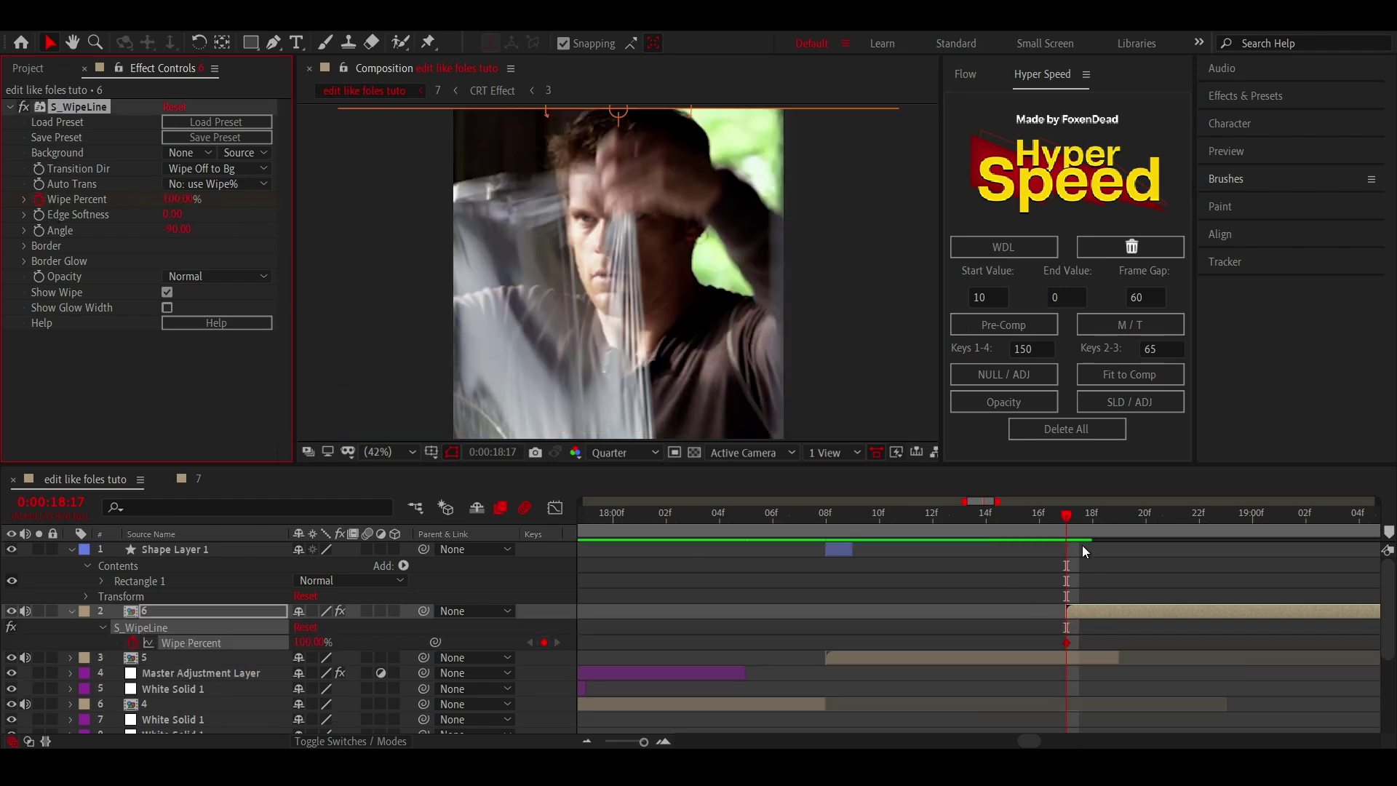
{"action": "left_click_drag", "start_coordinate": [1085, 529], "coordinate": [1121, 522]}
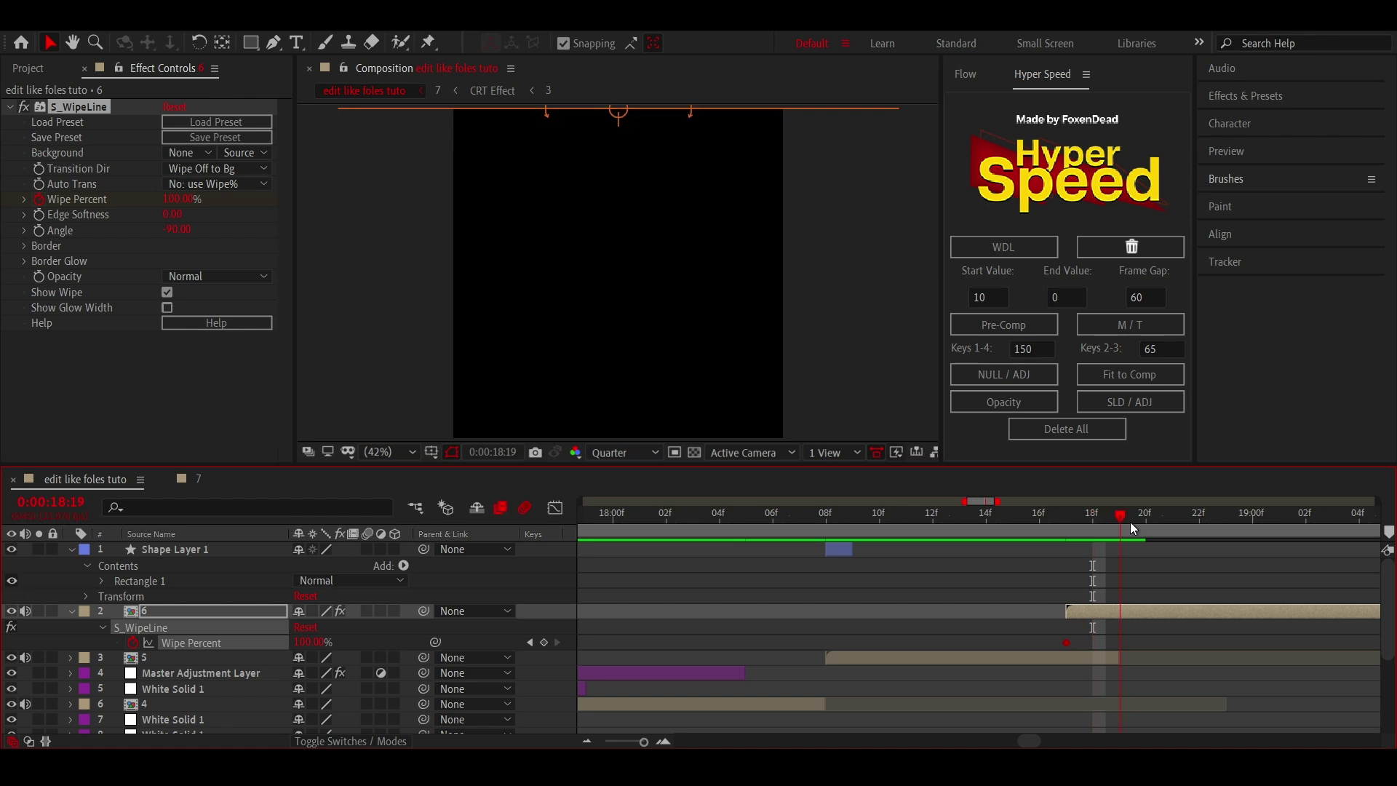
{"action": "left_click_drag", "start_coordinate": [145, 199], "coordinate": [80, 200]}
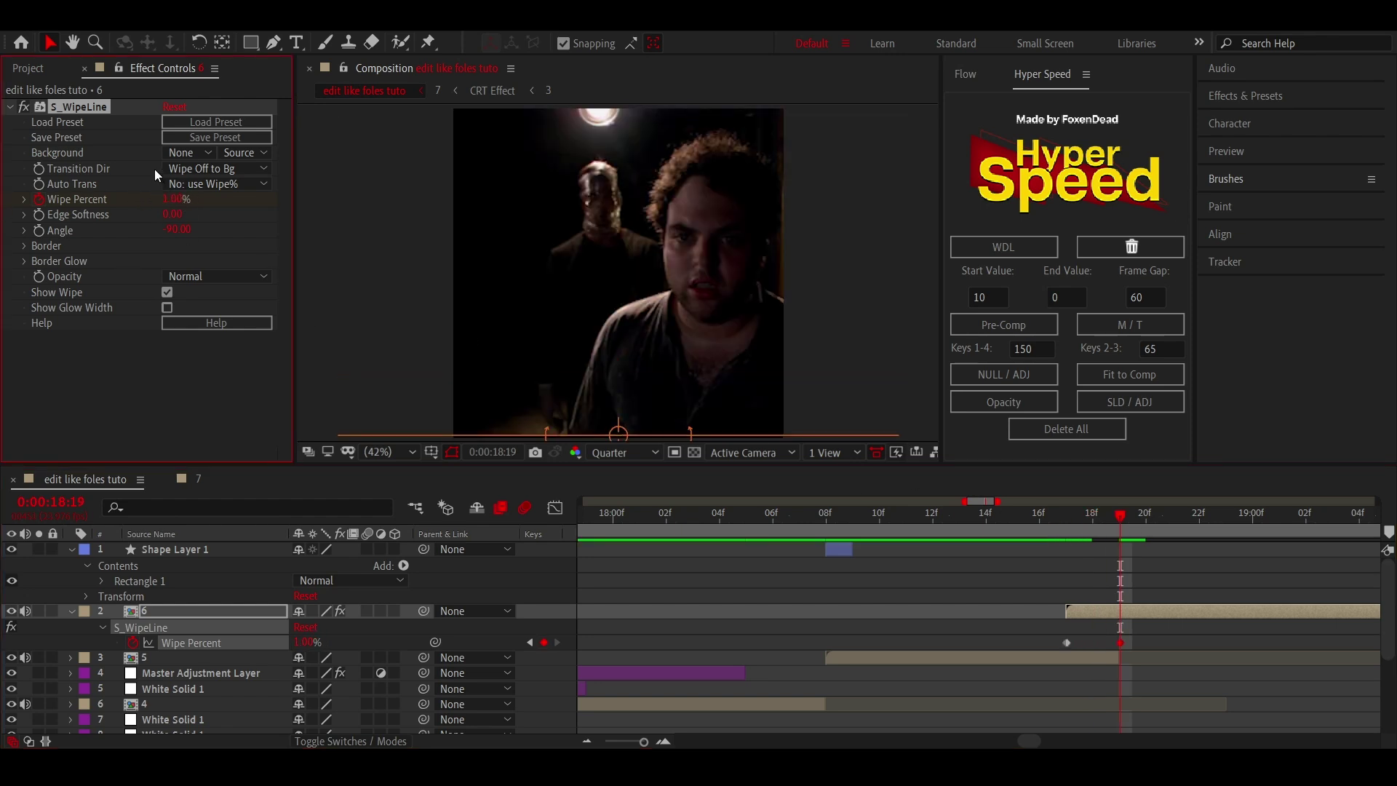
{"action": "left_click", "coordinate": [1093, 518]}
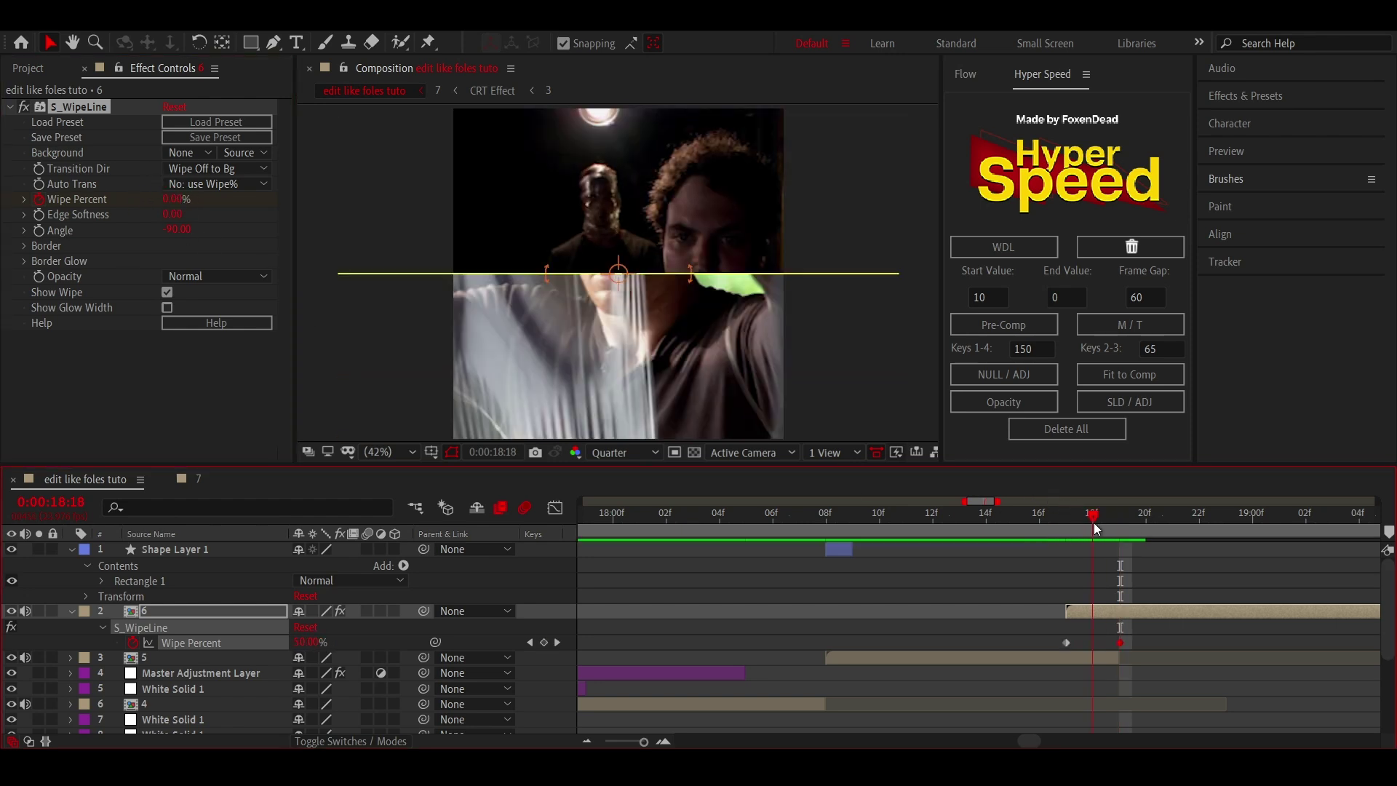
{"action": "left_click", "coordinate": [543, 642]}
- Preview the wipe, then return the time to 18:06 with layer 4 selected
{"action": "left_click", "coordinate": [1001, 525]}
{"action": "key", "text": "space"}
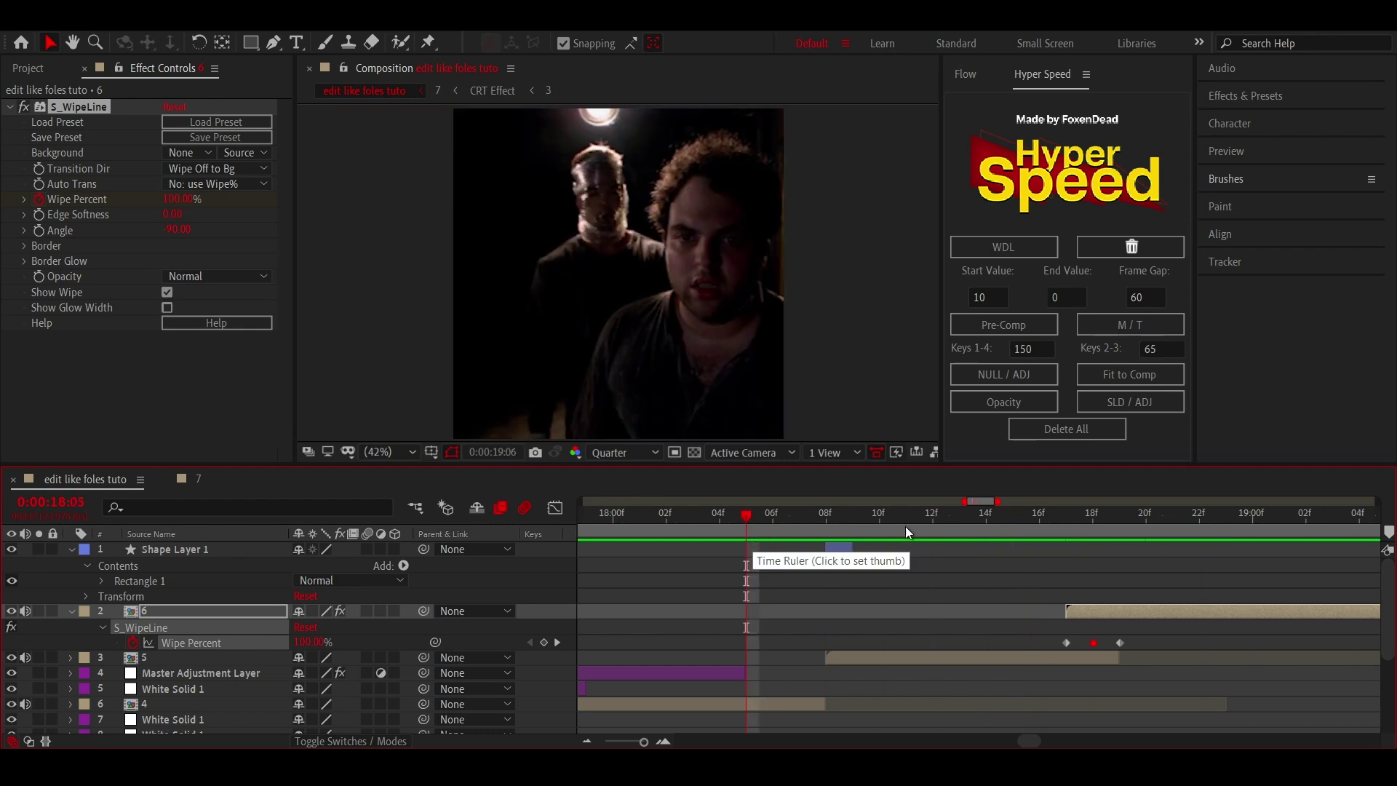
{"action": "left_click", "coordinate": [1056, 526]}
{"action": "left_click", "coordinate": [853, 526]}
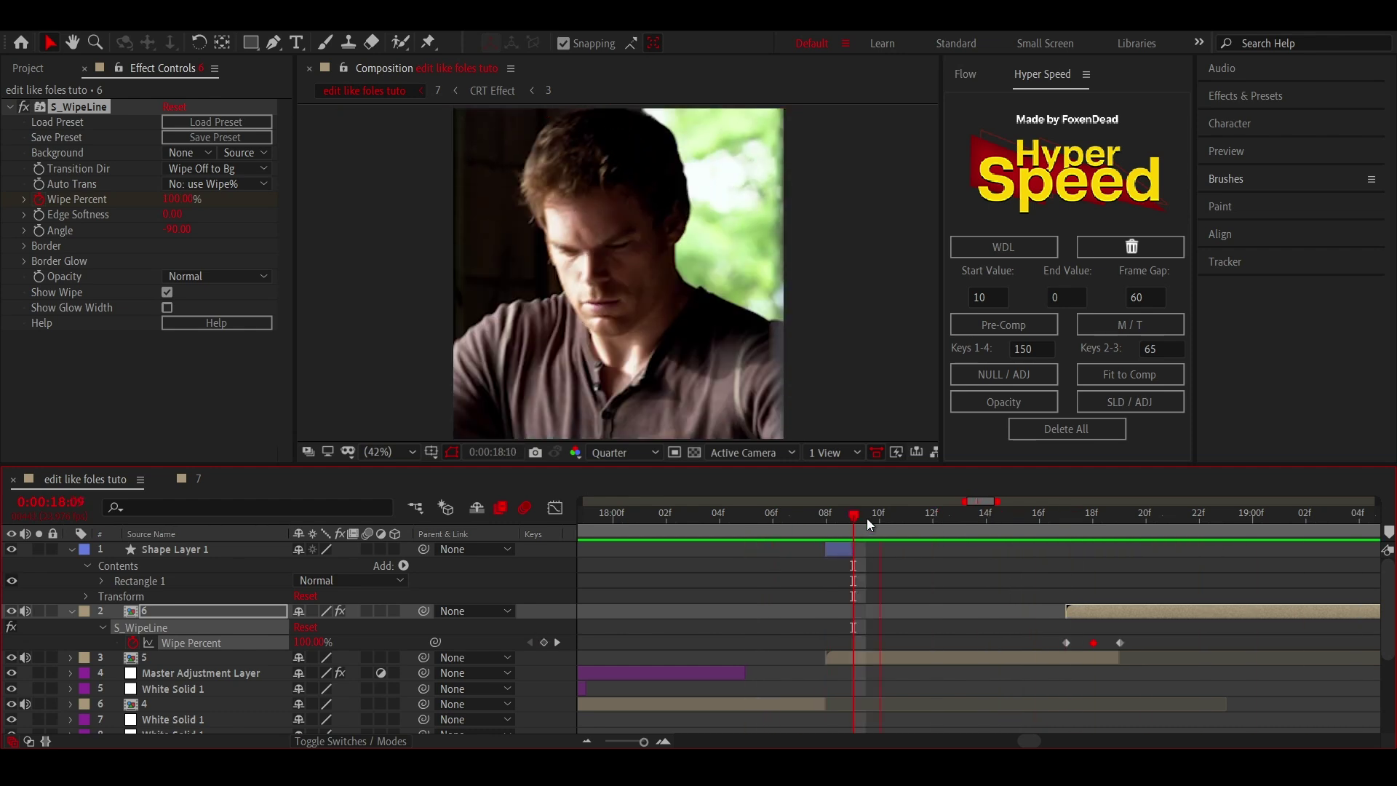
{"action": "left_click_drag", "start_coordinate": [842, 527], "coordinate": [710, 529]}
{"action": "left_click", "coordinate": [710, 704]}
- Select and copy the S_Shake effect from layer 1
{"action": "scroll", "coordinate": [107, 689], "scroll_direction": "down", "scroll_amount": 4}
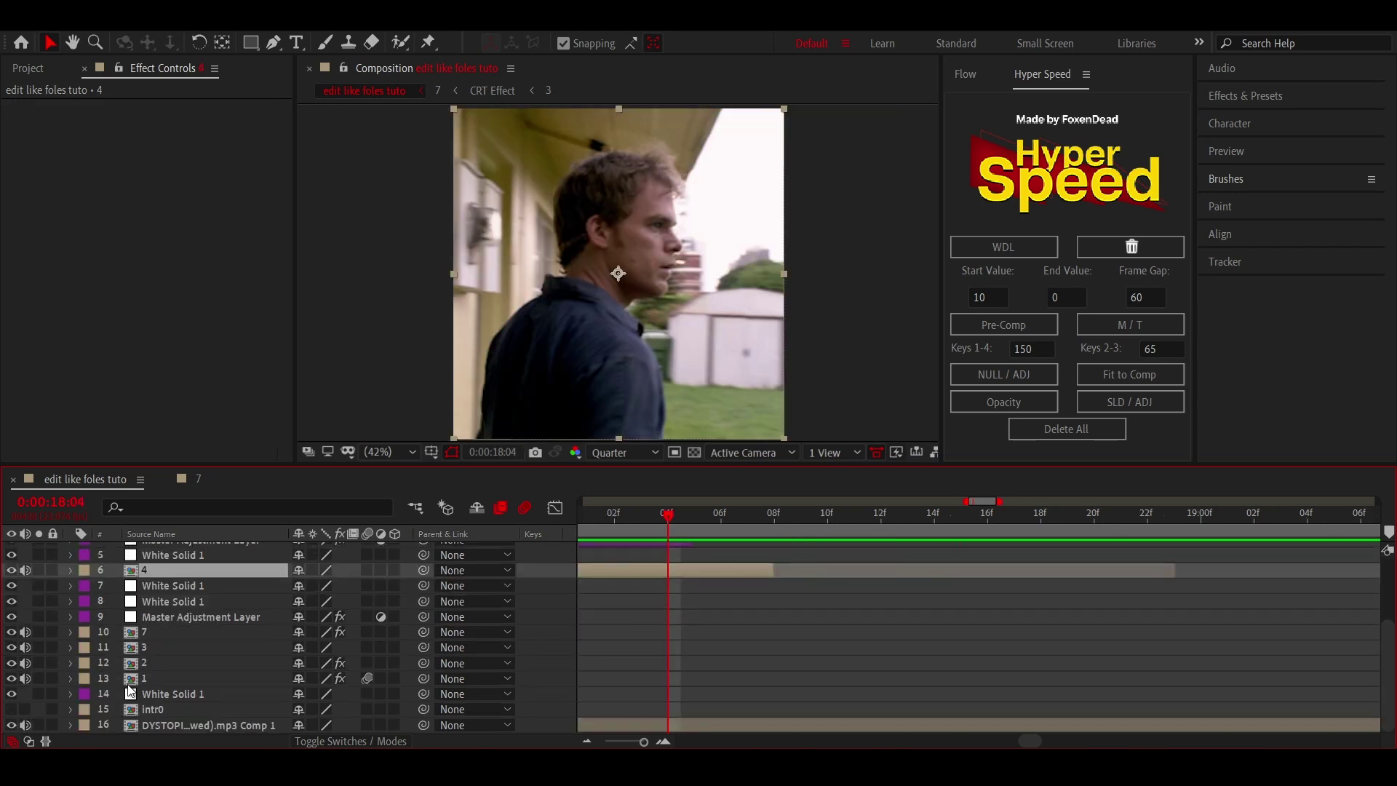
{"action": "left_click", "coordinate": [155, 665]}
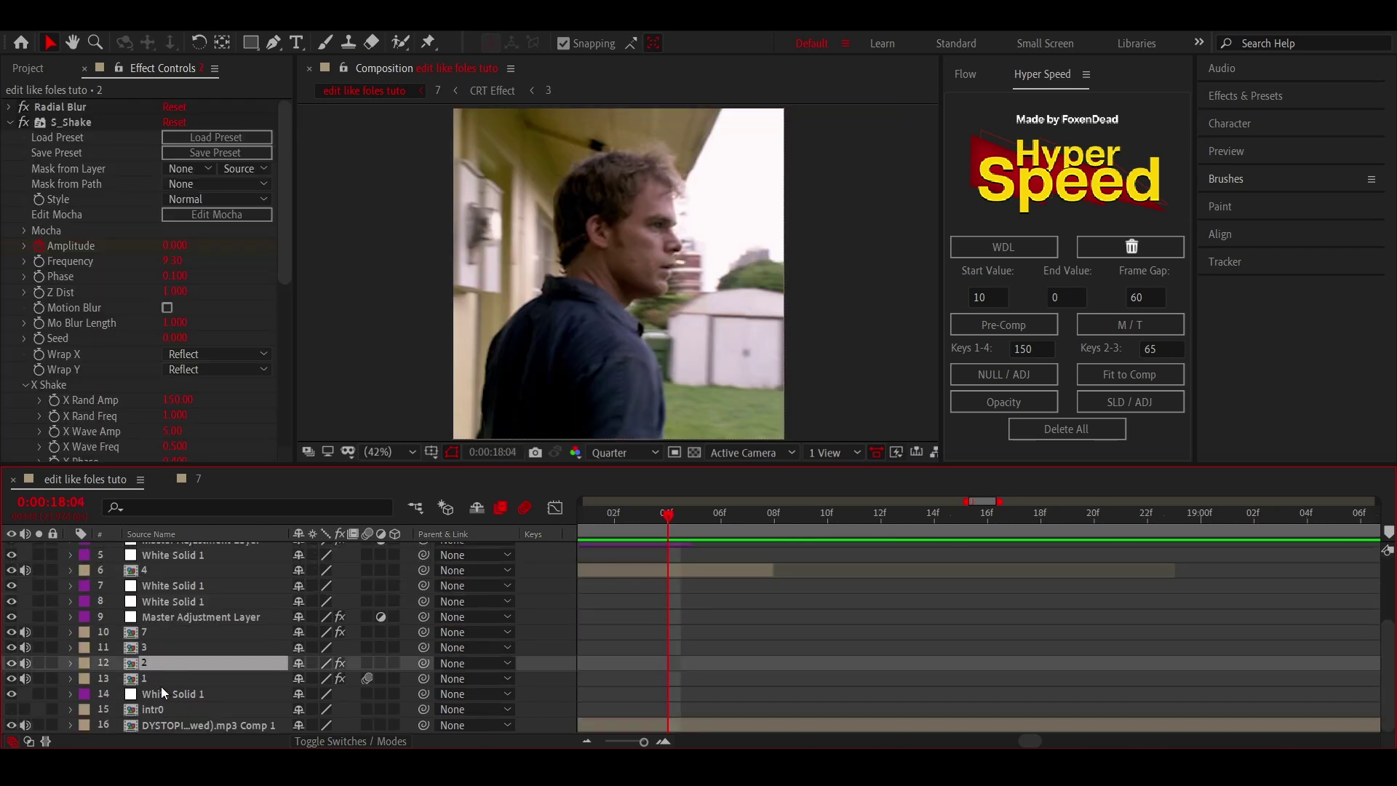
{"action": "left_click", "coordinate": [160, 680]}
{"action": "left_click", "coordinate": [89, 138]}
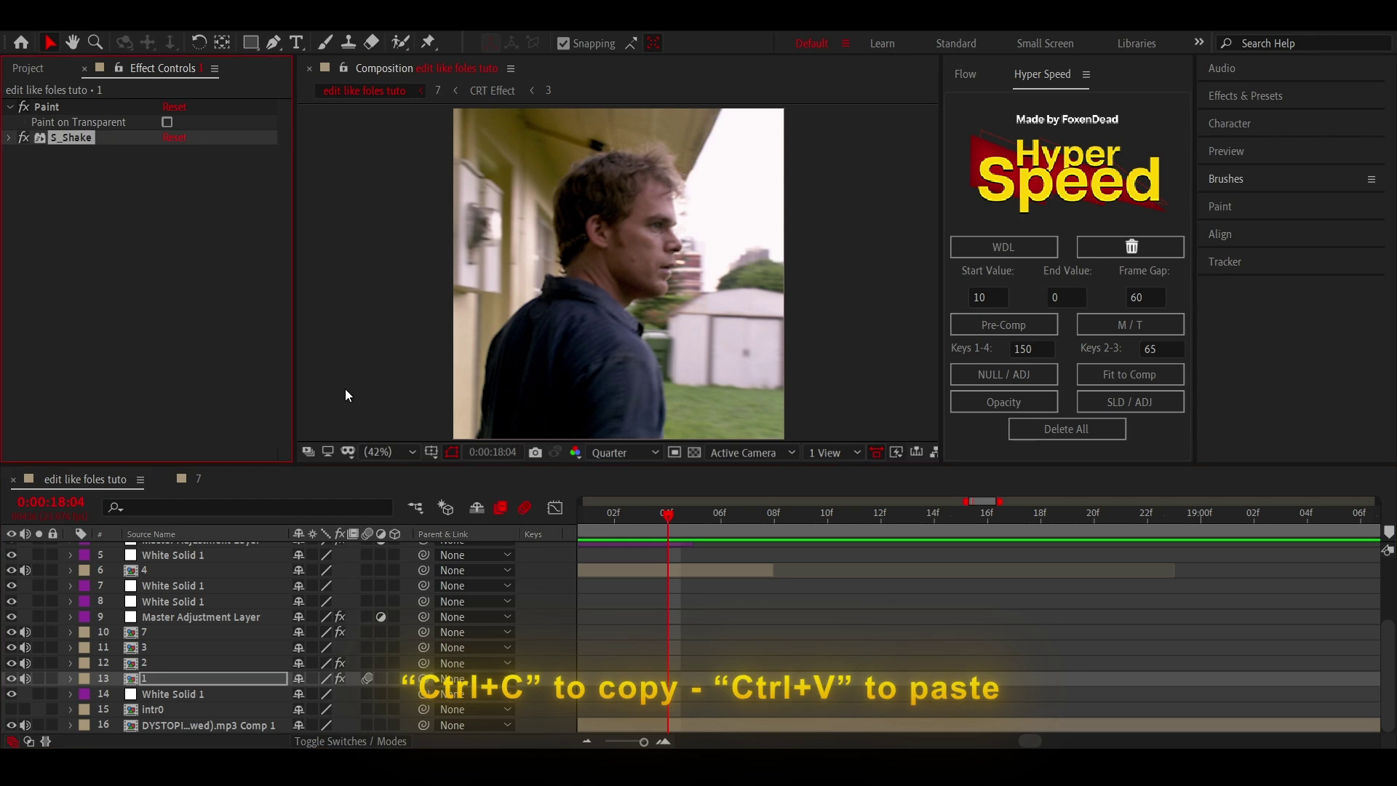
{"action": "left_click", "coordinate": [845, 617]}
{"action": "scroll", "coordinate": [844, 617], "scroll_direction": "up", "scroll_amount": 3}
- Paste S_Shake onto layer 4 at 17:22 and move its Amplitude keyframes to the clip start
{"action": "left_click", "coordinate": [774, 537]}
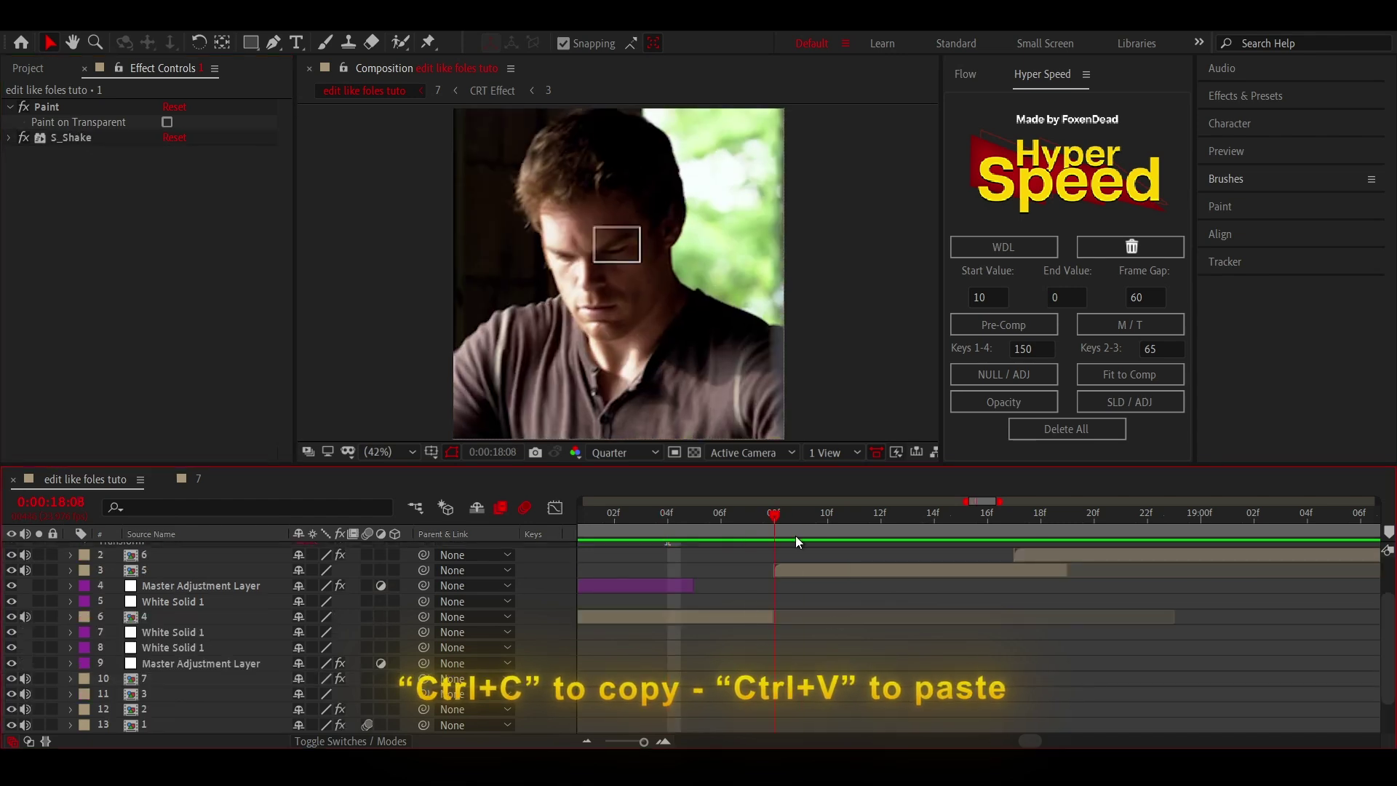
{"action": "left_click", "coordinate": [641, 538]}
{"action": "key", "text": "Page_Up"}
{"action": "key", "text": "Page_Up"}
{"action": "key", "text": "Page_Up"}
{"action": "key", "text": "Page_Up"}
{"action": "key", "text": "Page_Up"}
{"action": "left_click", "coordinate": [719, 621]}
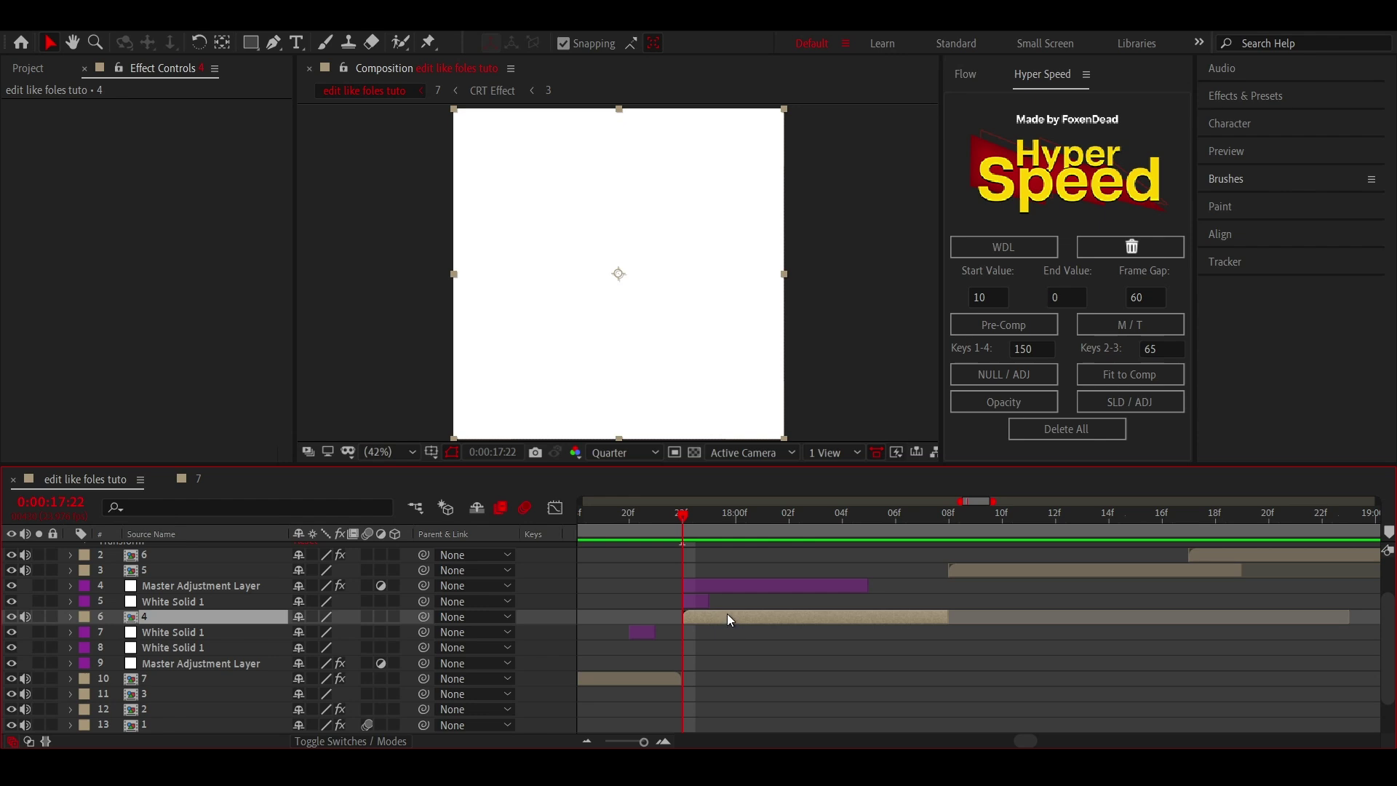
{"action": "key", "text": "u"}
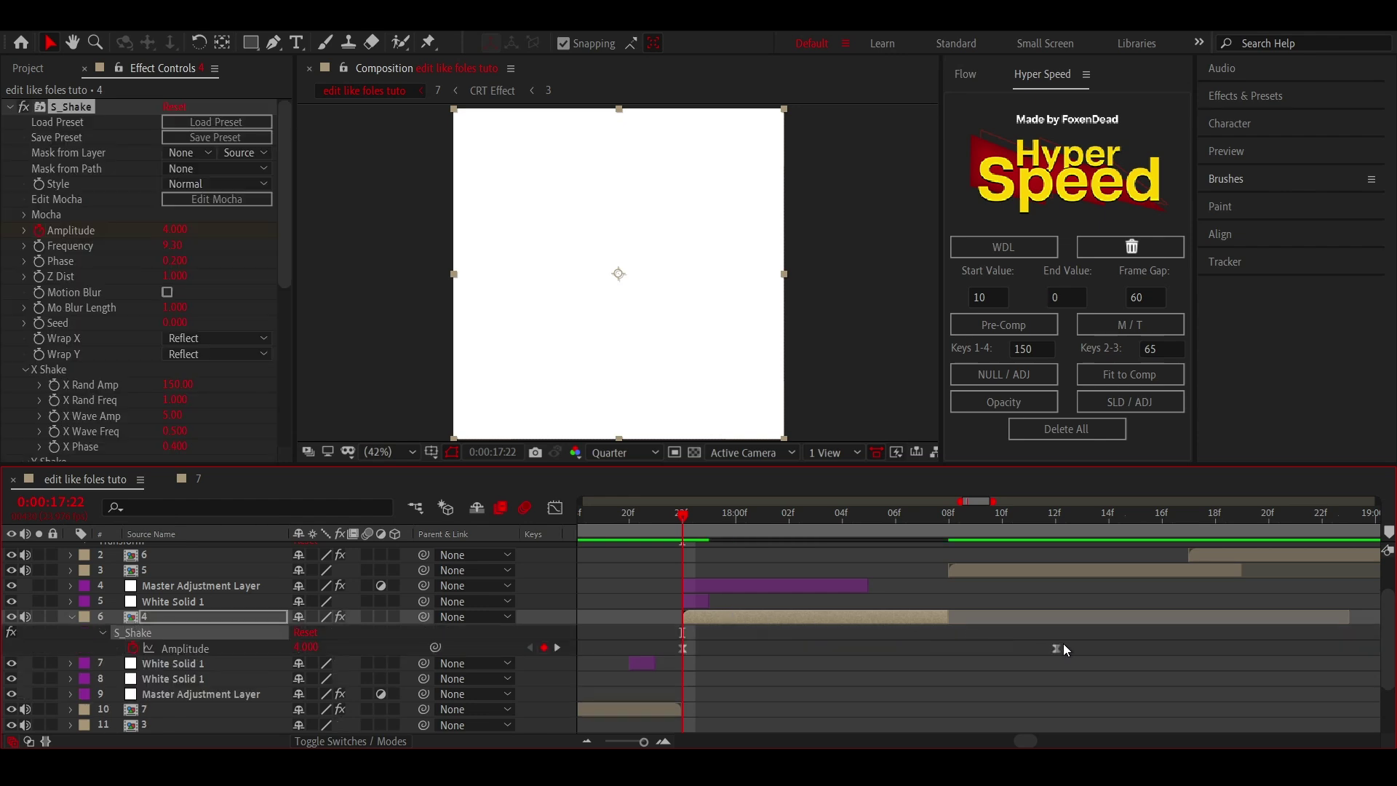
{"action": "left_click_drag", "start_coordinate": [1054, 648], "coordinate": [693, 659]}
- Shape the Amplitude curve in the Graph Editor to rise slowly, then sharply to 4 near 18:08
{"action": "left_click", "coordinate": [555, 507]}
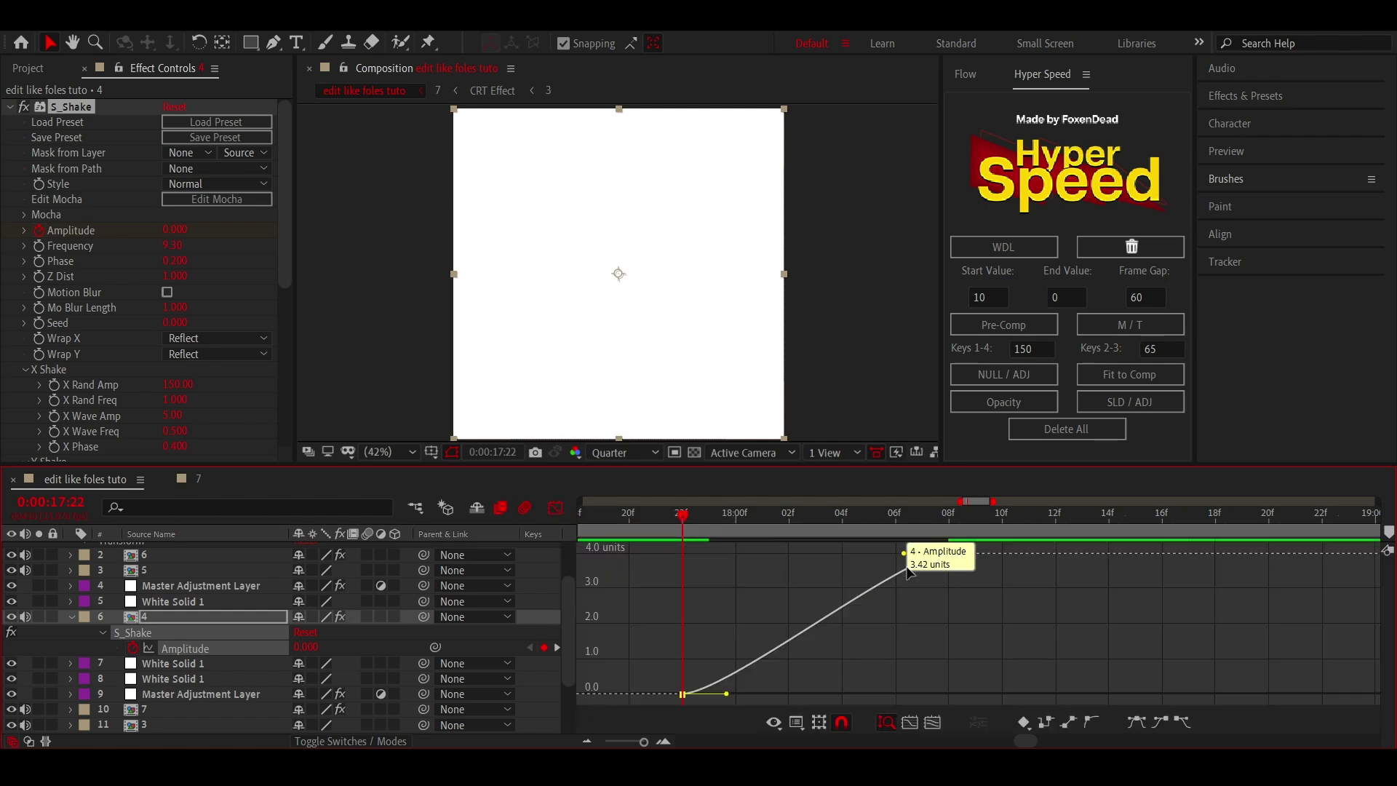
{"action": "left_click_drag", "start_coordinate": [909, 553], "coordinate": [937, 682]}
{"action": "left_click_drag", "start_coordinate": [727, 693], "coordinate": [902, 682]}
{"action": "key", "text": "space"}
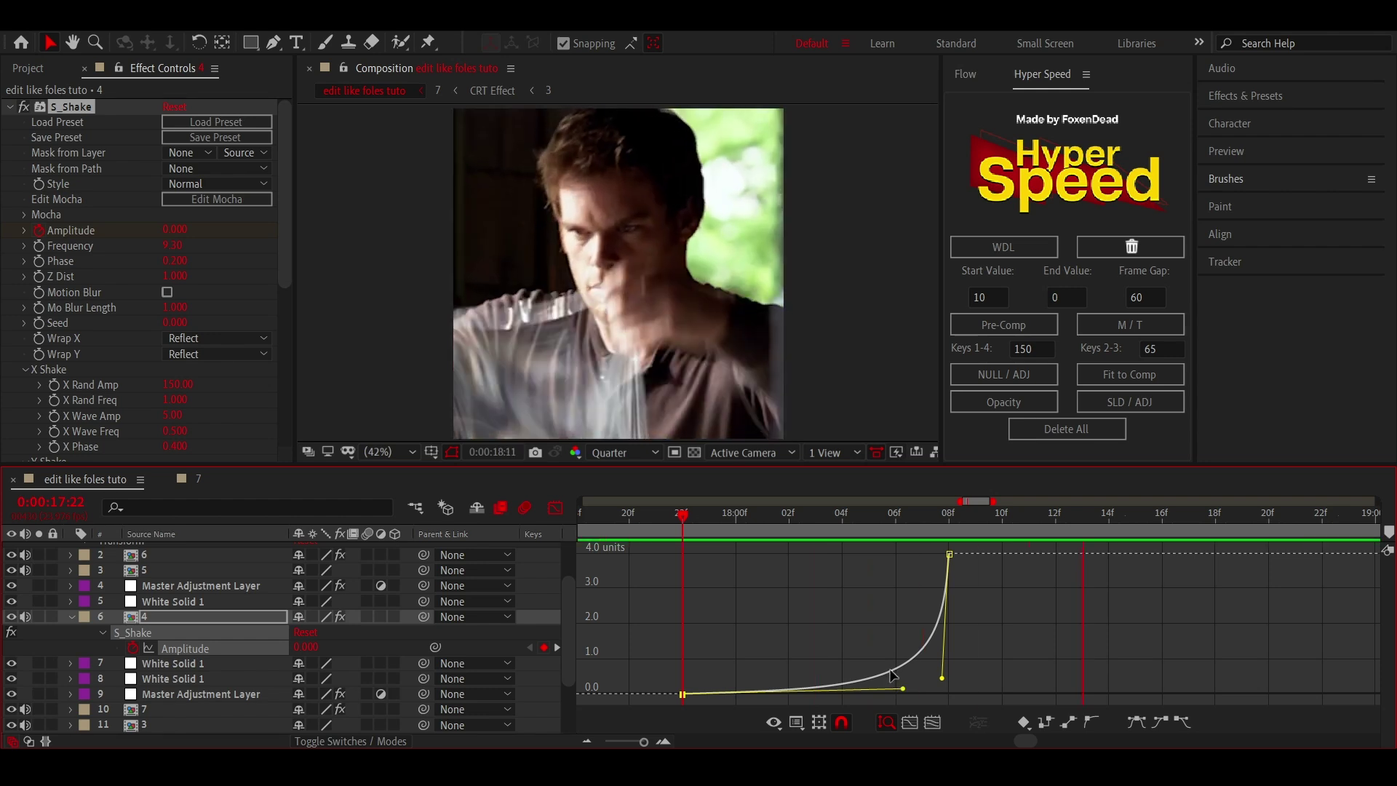
{"action": "left_click_drag", "start_coordinate": [722, 522], "coordinate": [703, 521]}
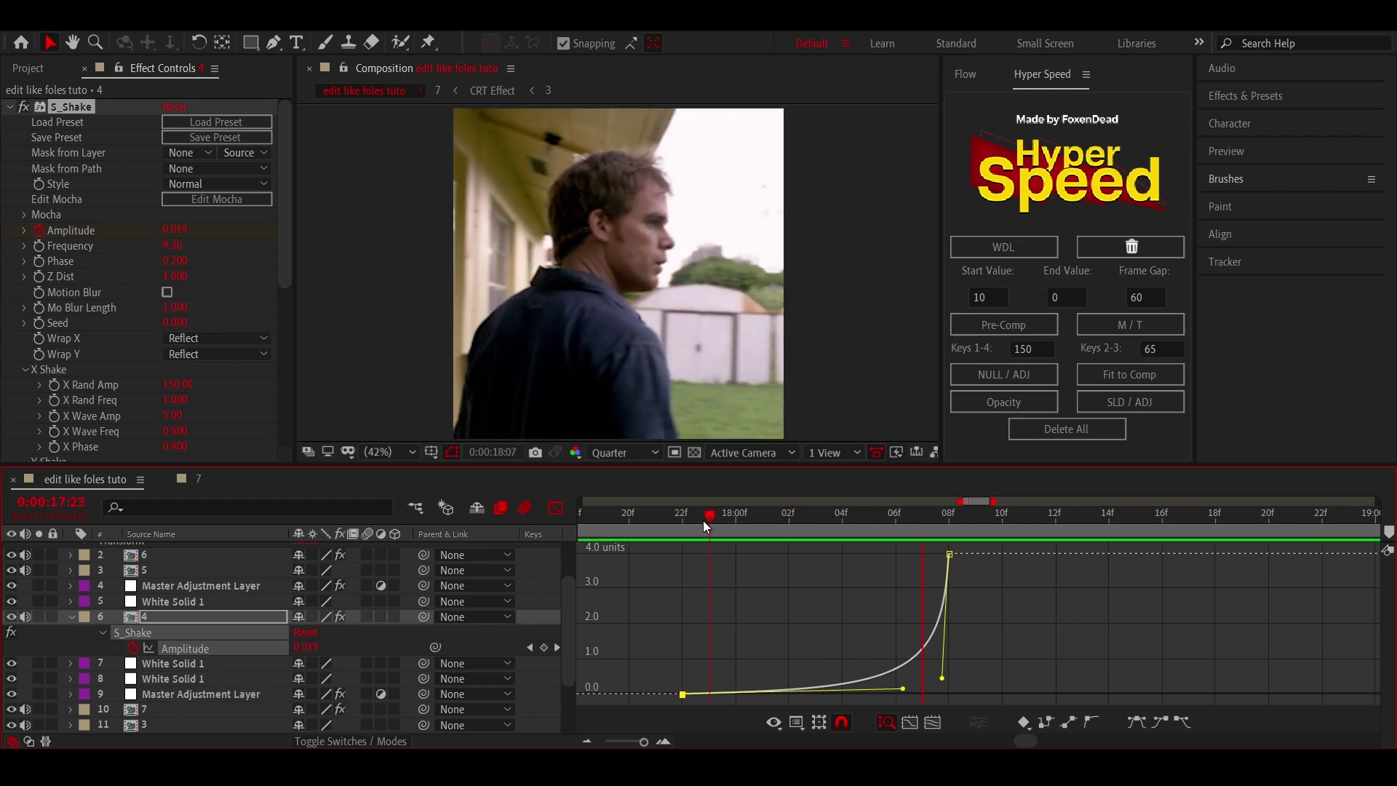
{"action": "left_click_drag", "start_coordinate": [896, 691], "coordinate": [811, 692]}
{"action": "key", "text": "space"}
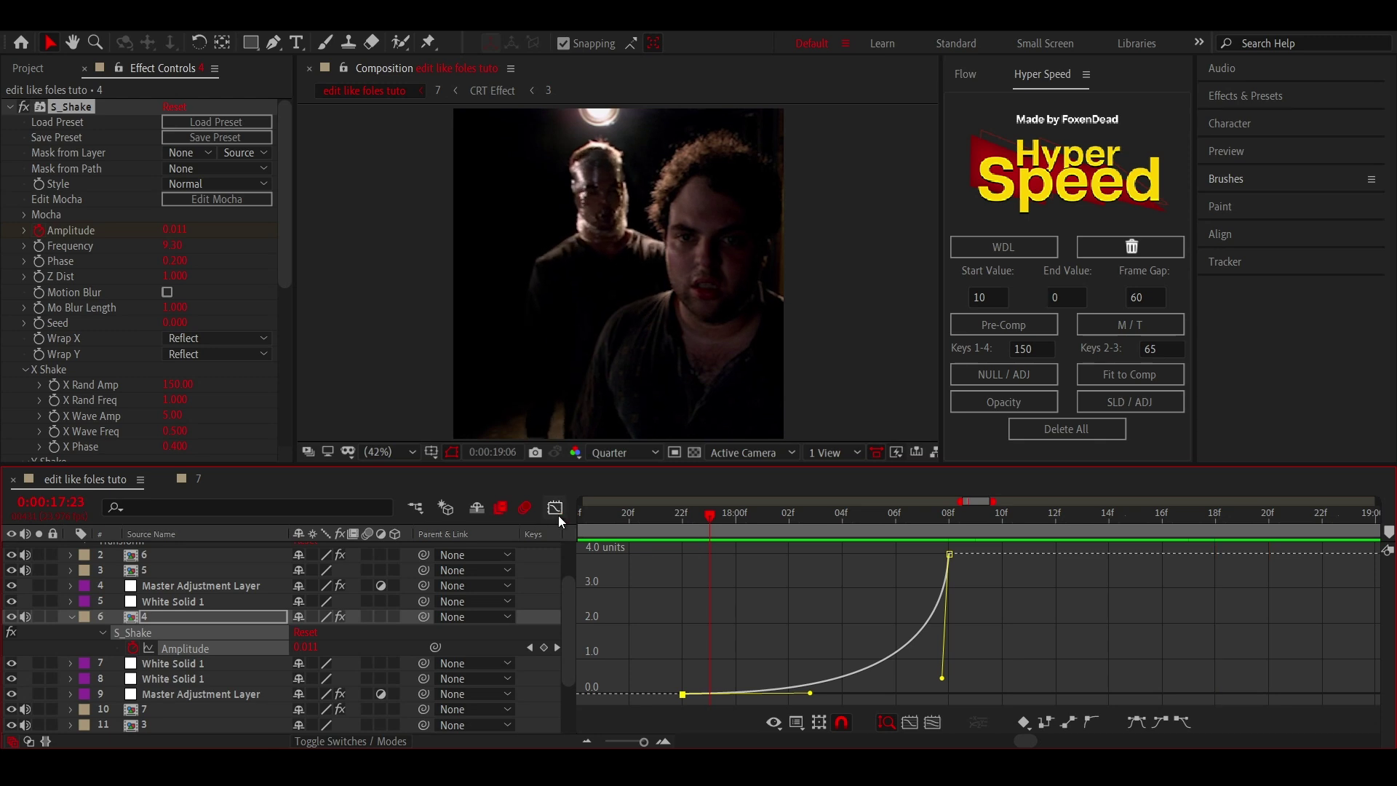
{"action": "left_click", "coordinate": [557, 512]}
- Paste the copied S_Shake onto layer 5 at the 18:08 cut and preview it
{"action": "left_click", "coordinate": [951, 526]}
{"action": "left_click", "coordinate": [954, 573]}
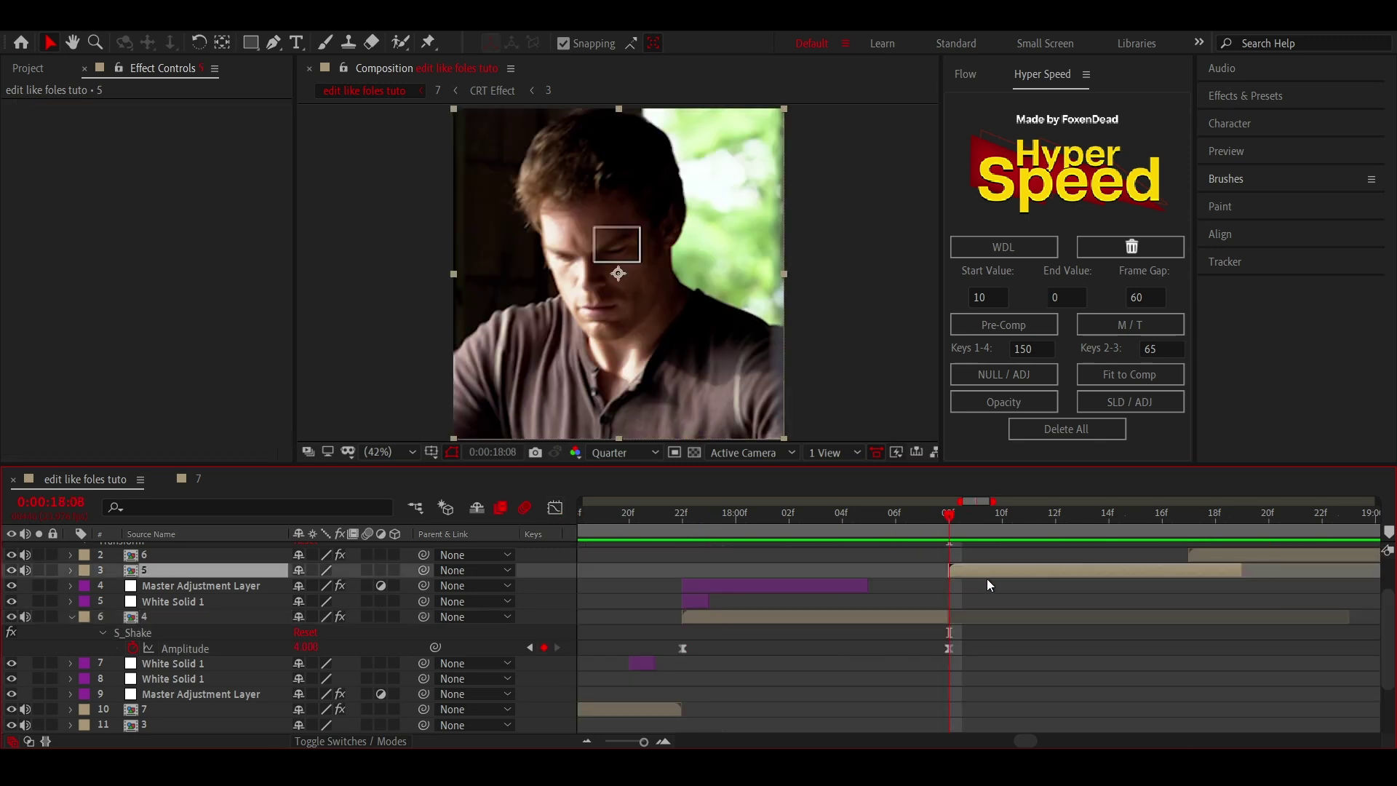
{"action": "key", "text": "ctrl+v"}
{"action": "key", "text": "u"}
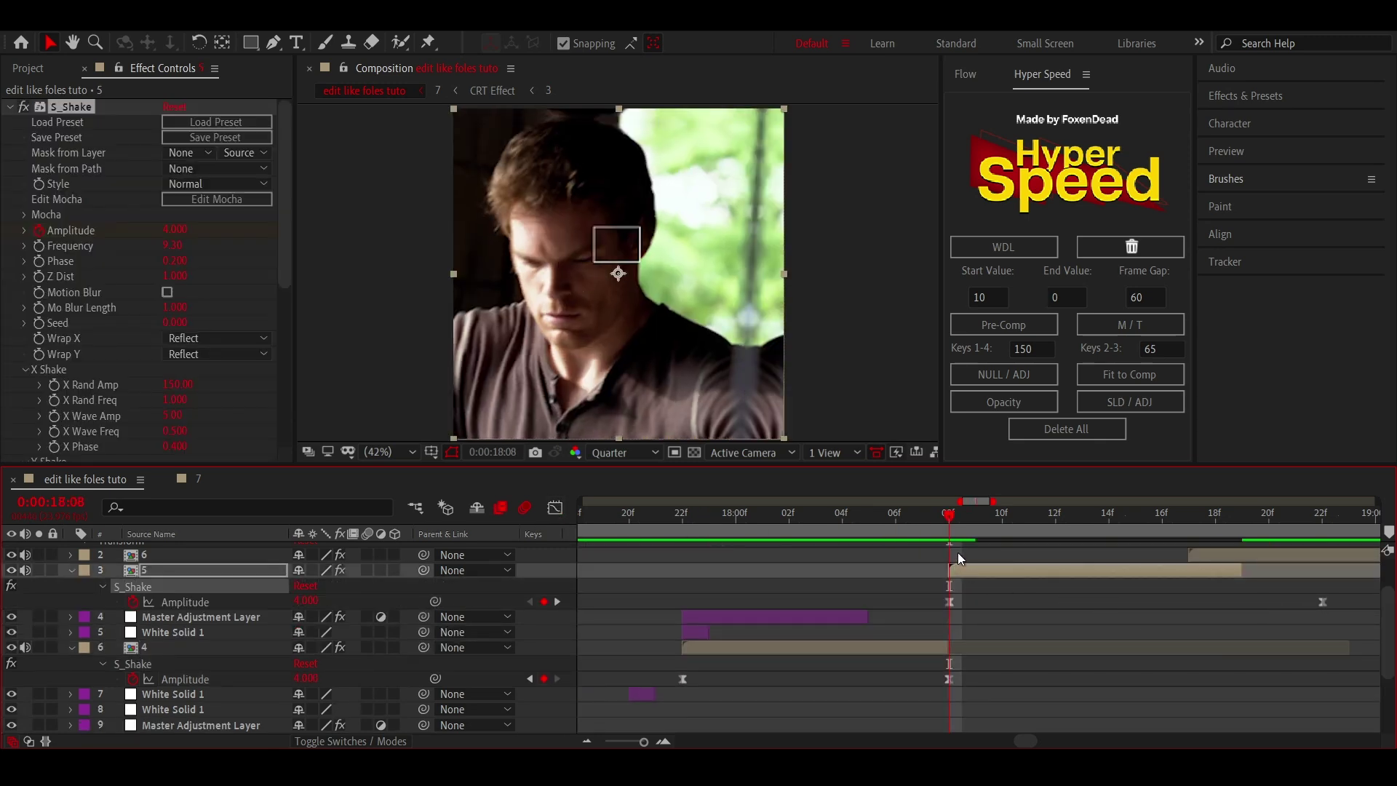
{"action": "key", "text": "space"}
{"action": "left_click", "coordinate": [709, 526]}
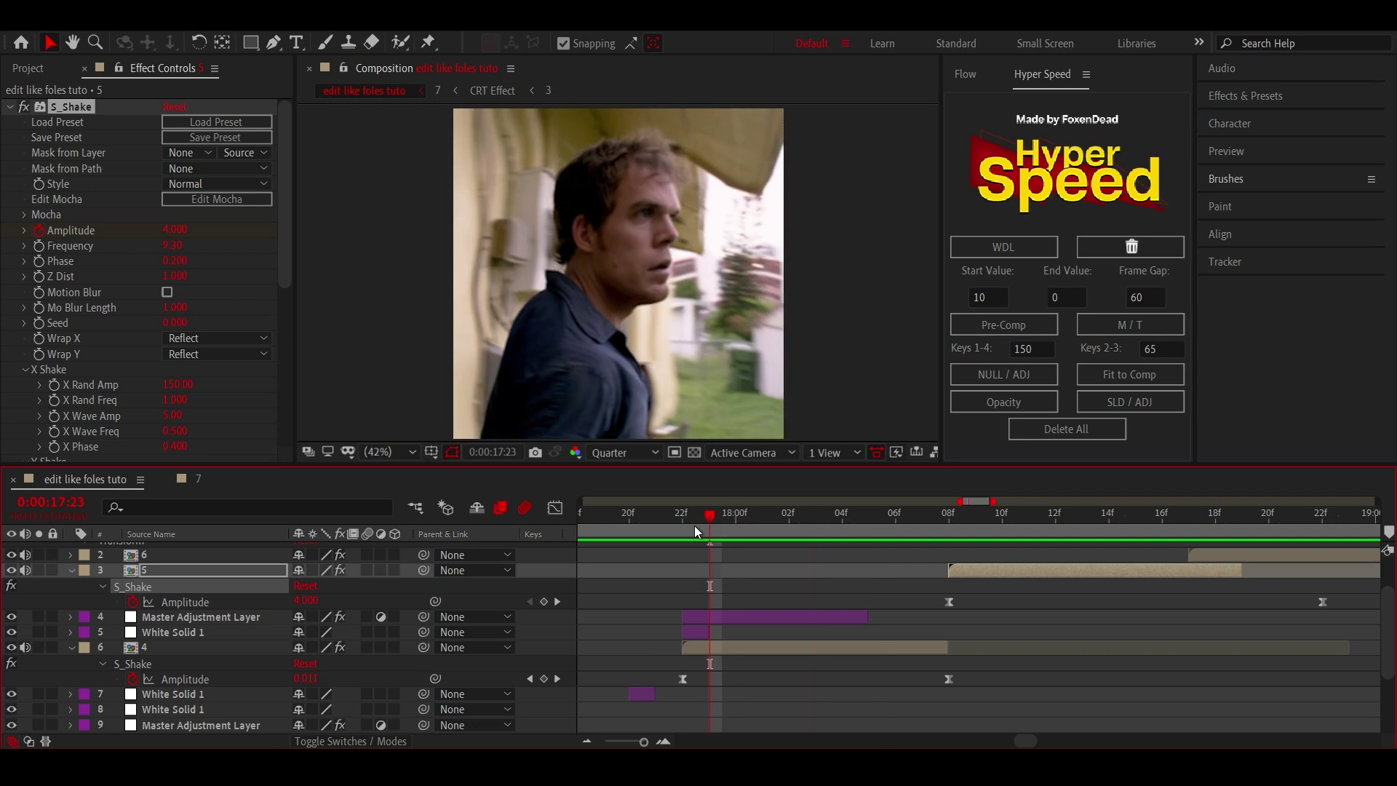
{"action": "left_click_drag", "start_coordinate": [705, 521], "coordinate": [936, 517]}
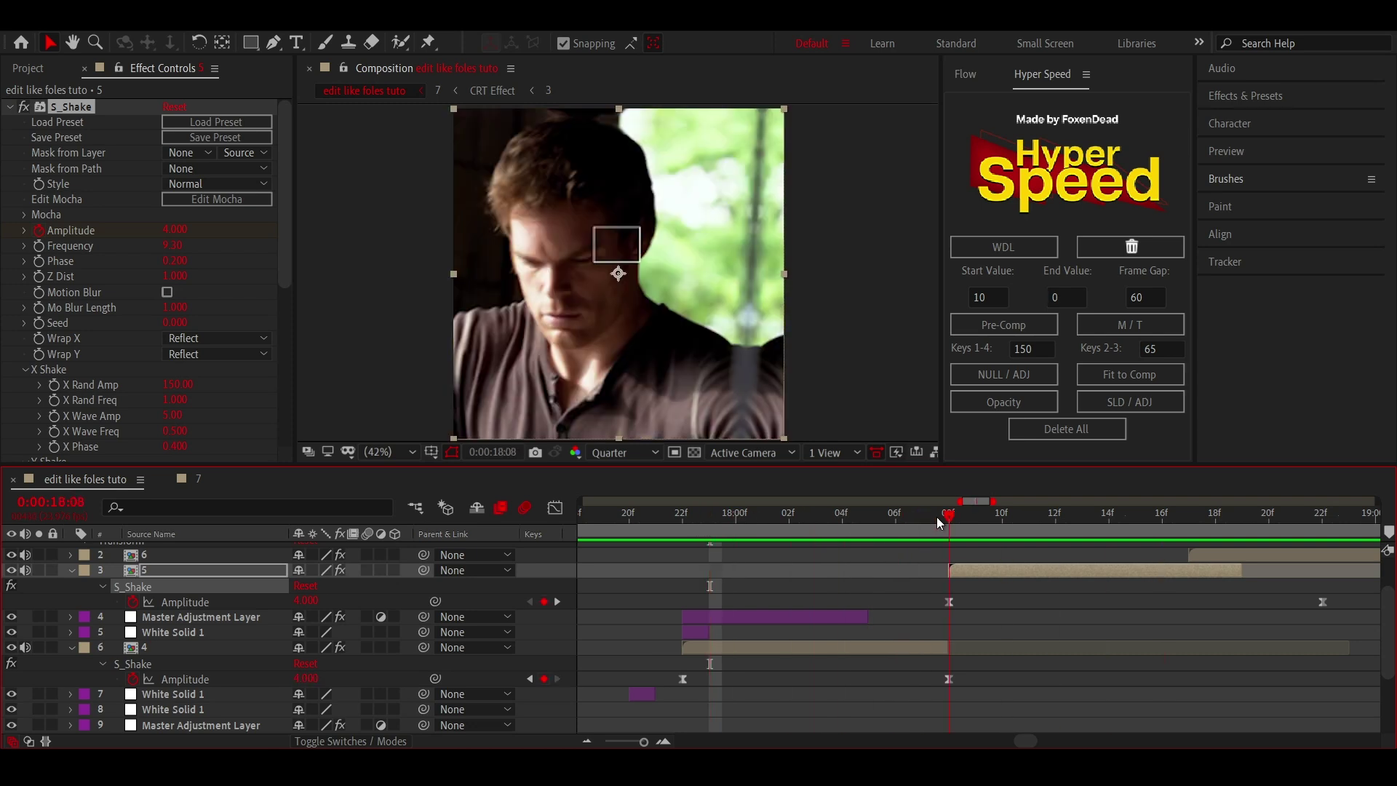
{"action": "left_click", "coordinate": [947, 601]}
- Set the shake's Phase to 0.100 and check the result around 18:04–18:08
{"action": "left_click", "coordinate": [179, 261]}
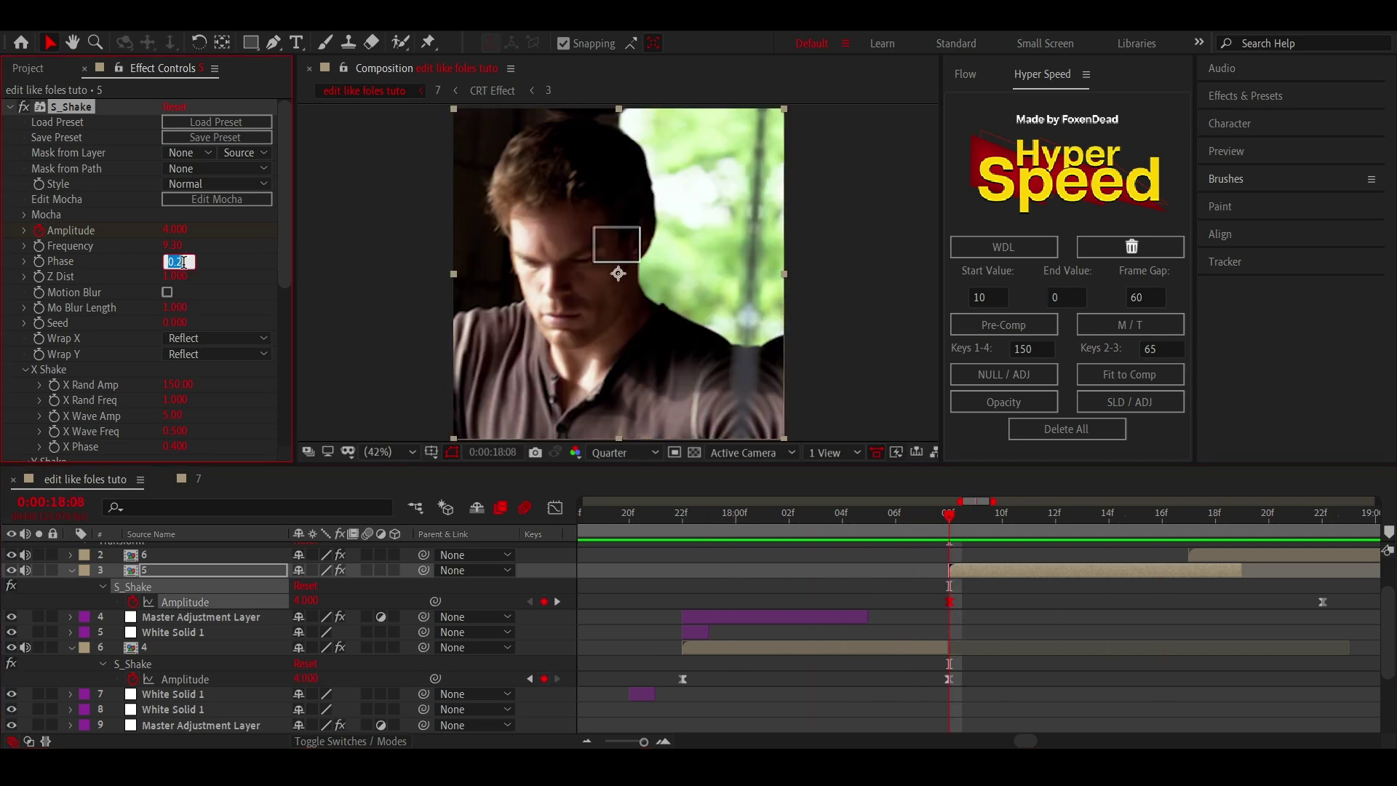
{"action": "type", "text": "0.1"}
{"action": "key", "text": "Return"}
{"action": "left_click", "coordinate": [850, 511]}
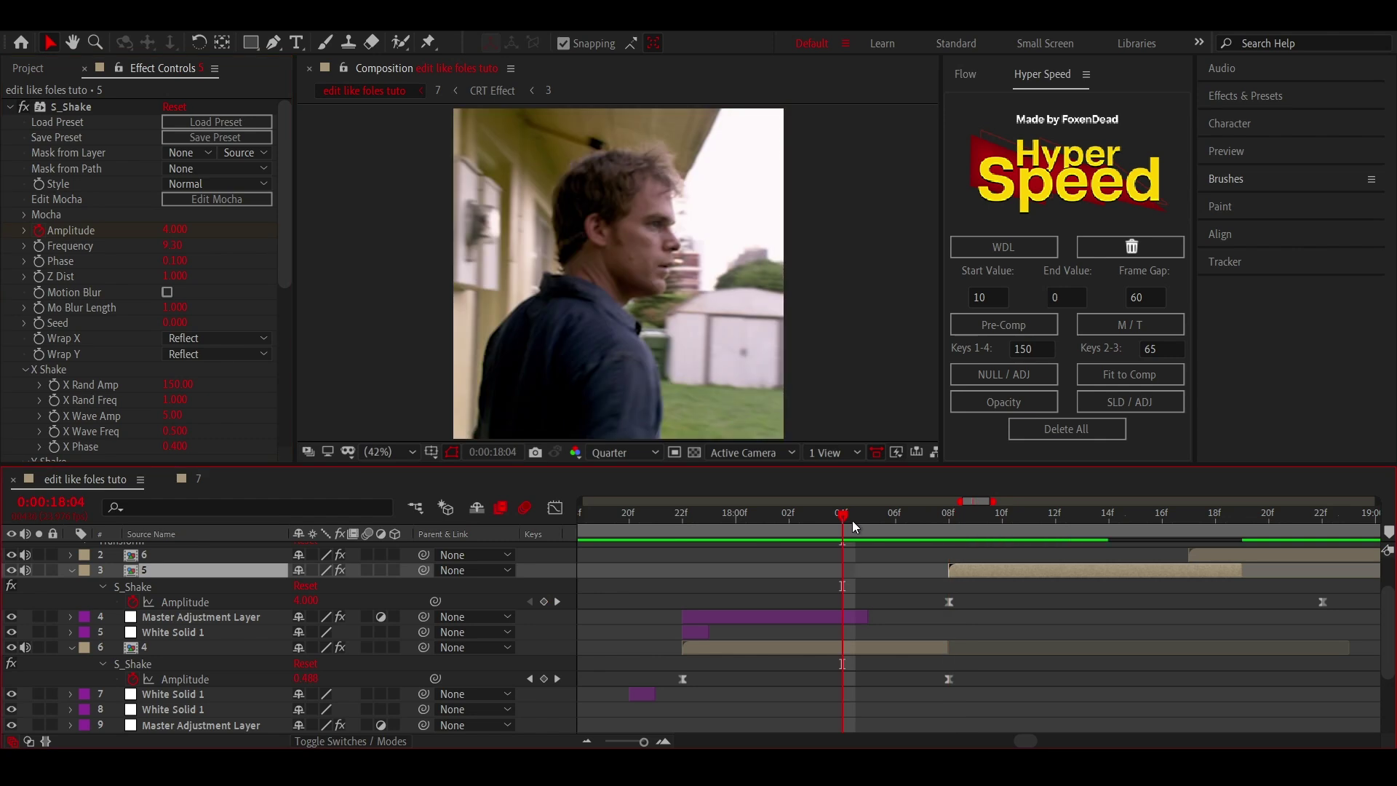
{"action": "left_click_drag", "start_coordinate": [853, 520], "coordinate": [949, 521]}
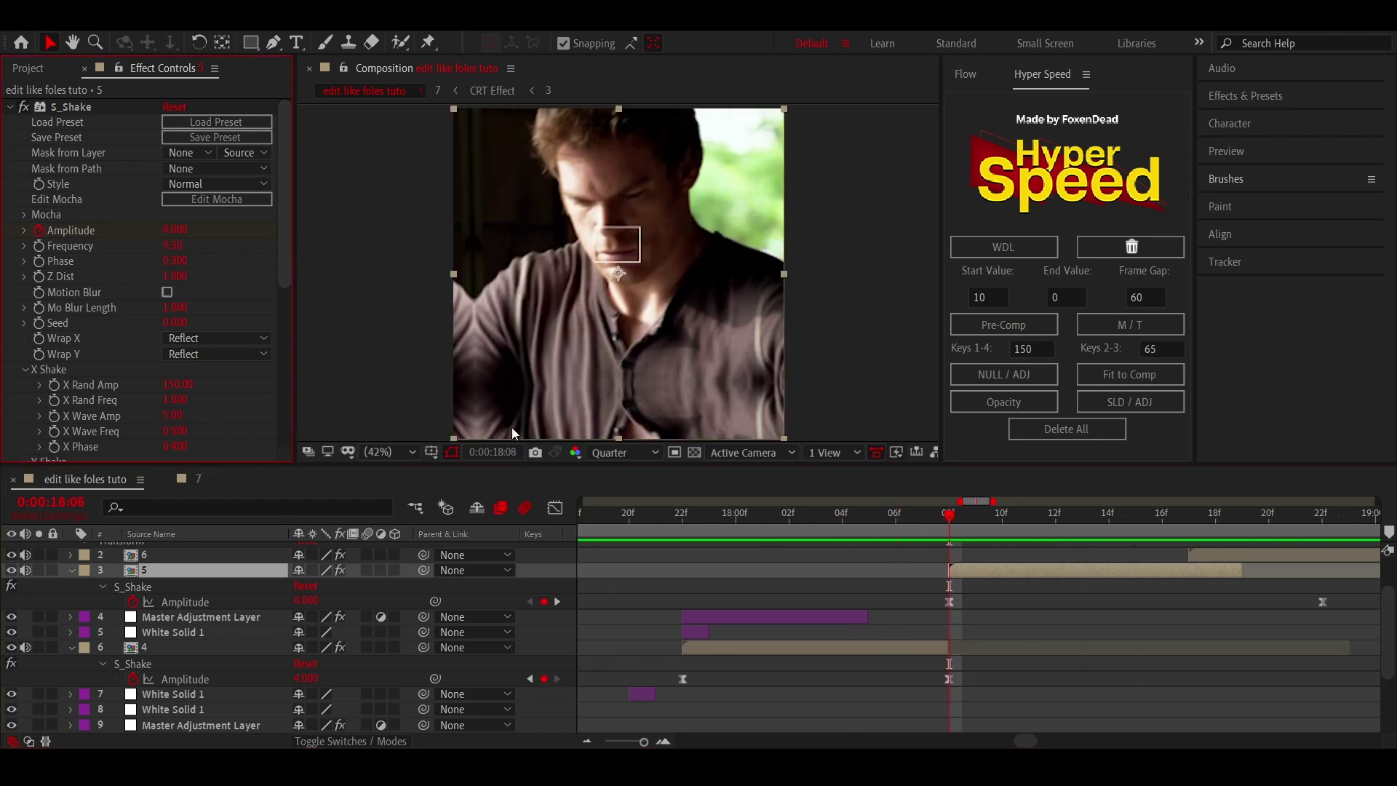
- Make Amplitude drop steeply after its 18:08 peak in the Graph Editor, then preview from 18:00
{"action": "left_click", "coordinate": [948, 601]}
{"action": "left_click", "coordinate": [554, 508]}
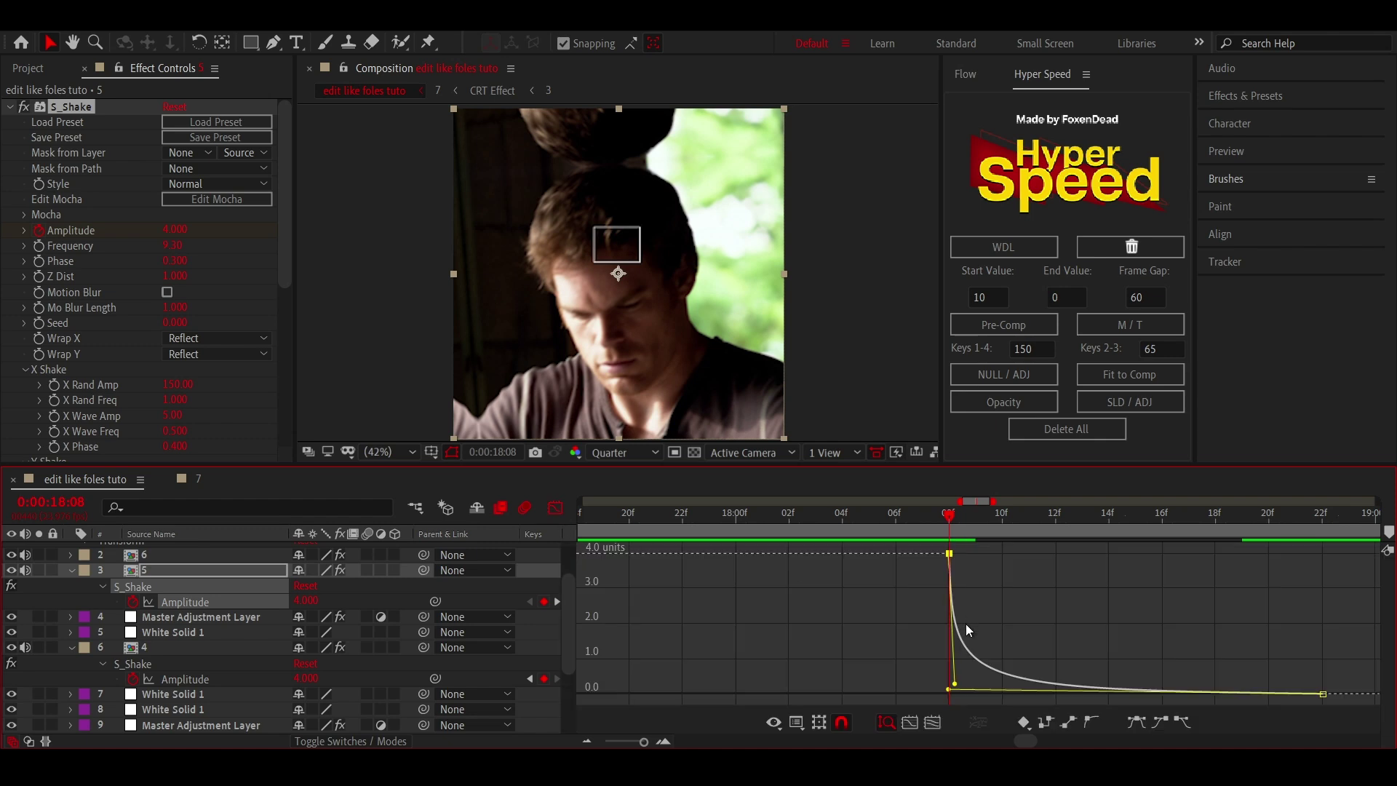
{"action": "mouse_move", "coordinate": [948, 689]}
{"action": "left_mouse_down"}
{"action": "mouse_move", "coordinate": [976, 690]}
{"action": "mouse_move", "coordinate": [953, 680]}
{"action": "left_mouse_up"}
{"action": "left_click", "coordinate": [889, 516]}
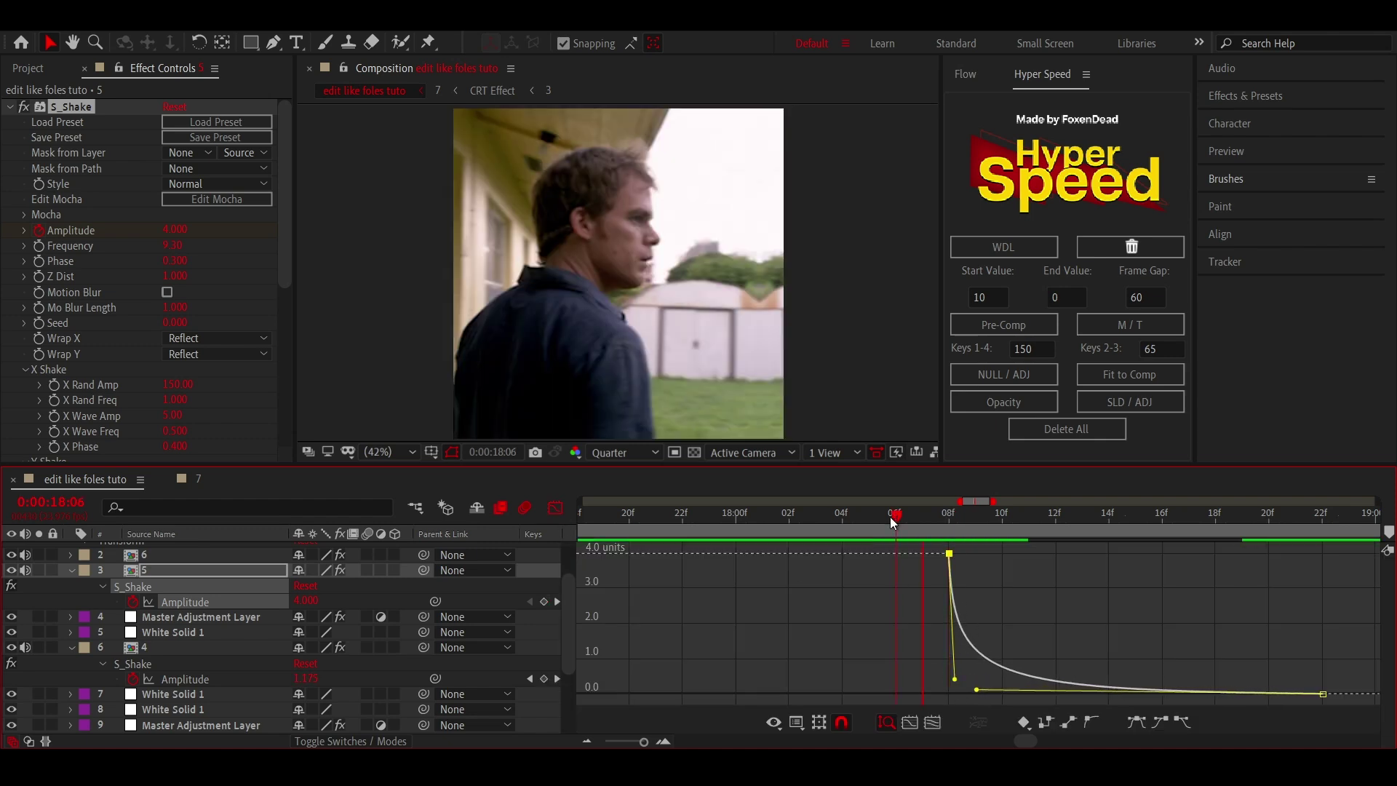
{"action": "left_click", "coordinate": [746, 518]}
{"action": "key", "text": "space"}
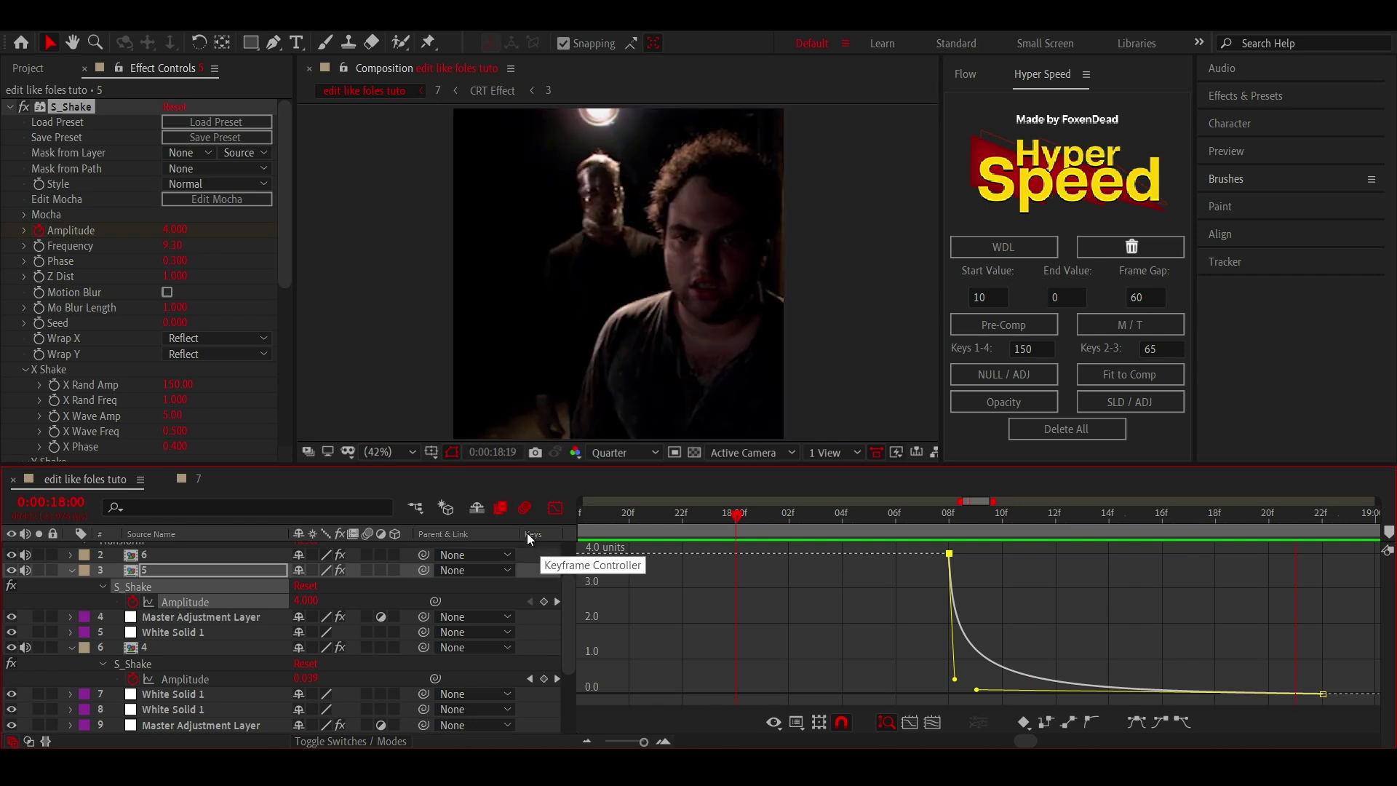
{"action": "left_click", "coordinate": [554, 508]}
- Paste a Master Adjustment Layer copy with Radial Blur above layer 5, starting before the 18:08 cut
{"action": "left_click", "coordinate": [170, 659]}
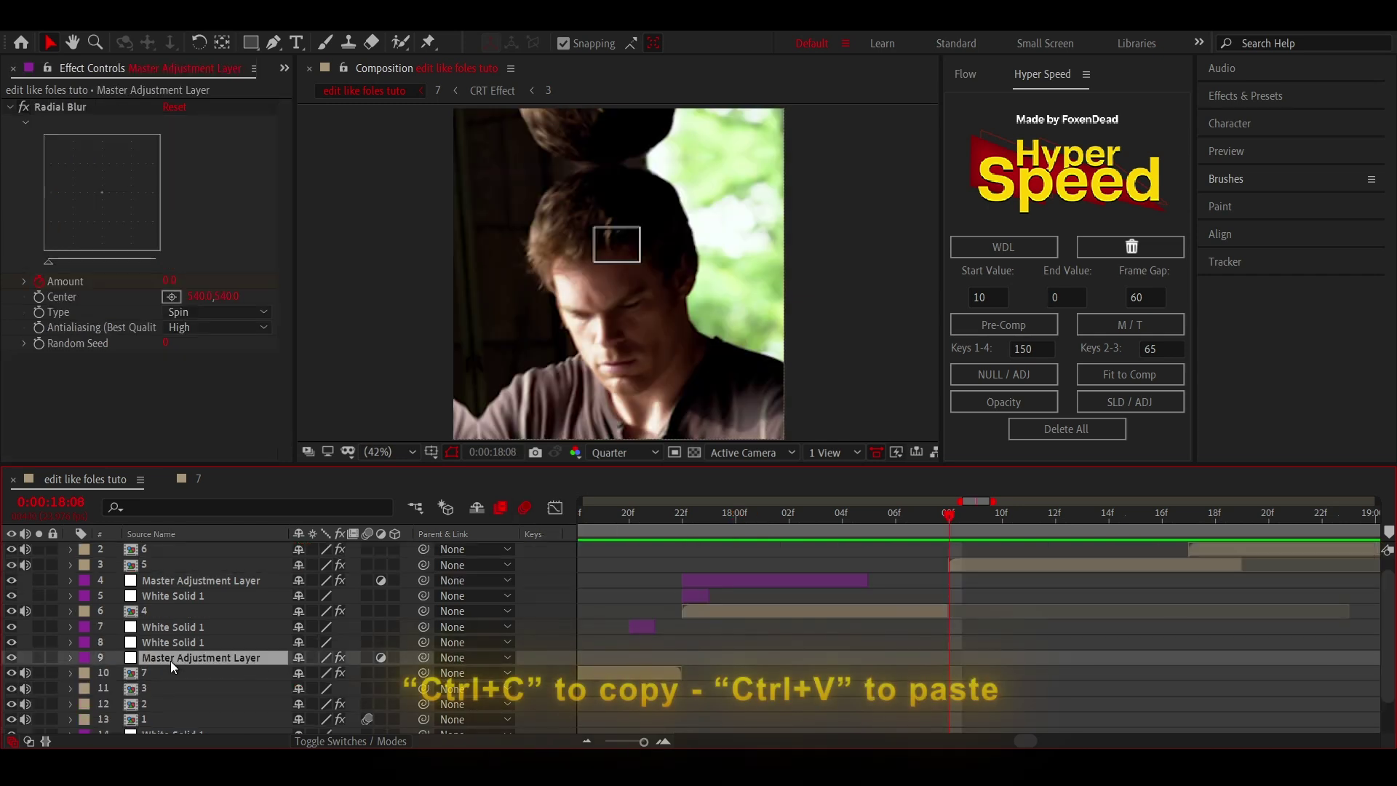
{"action": "left_click", "coordinate": [989, 570]}
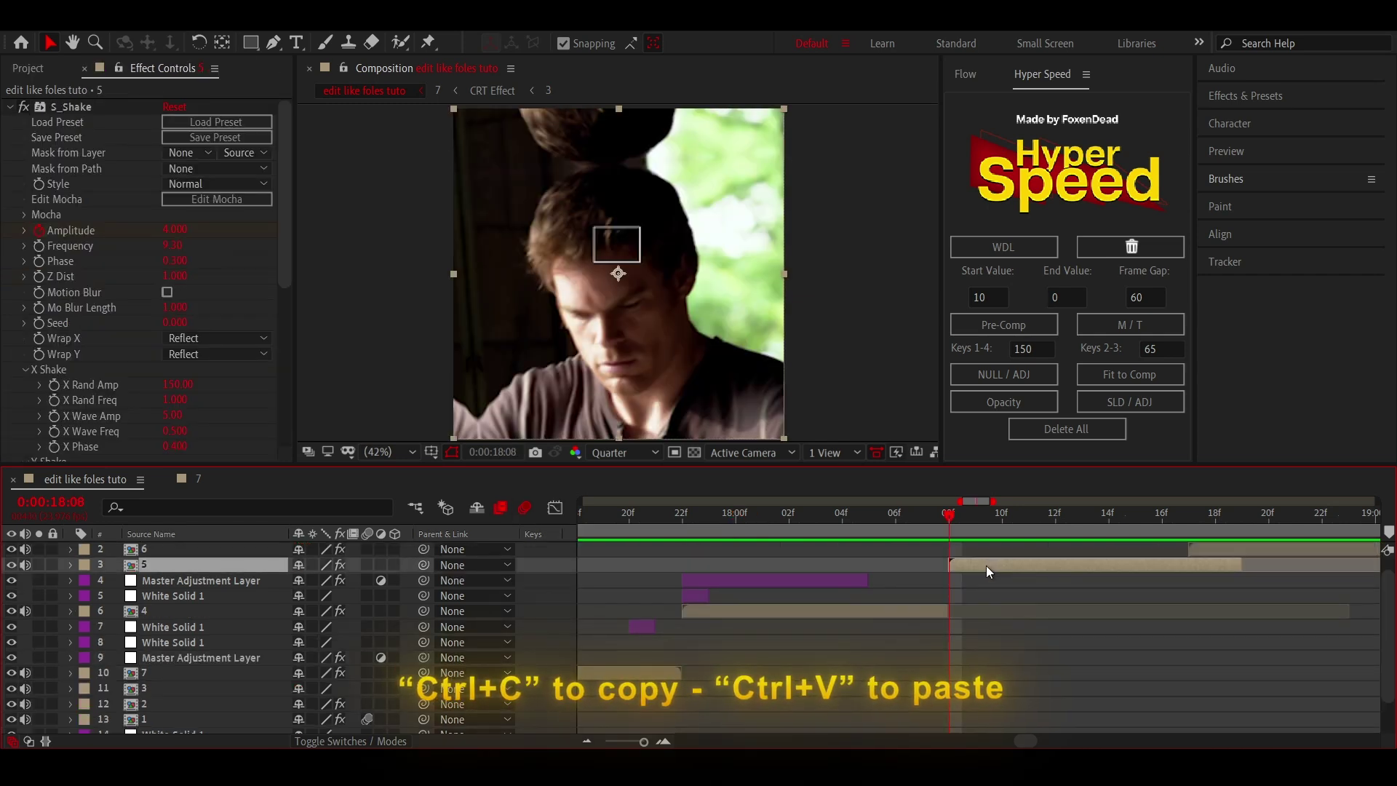
{"action": "key", "text": "ctrl+v"}
{"action": "left_click_drag", "start_coordinate": [989, 571], "coordinate": [954, 576]}
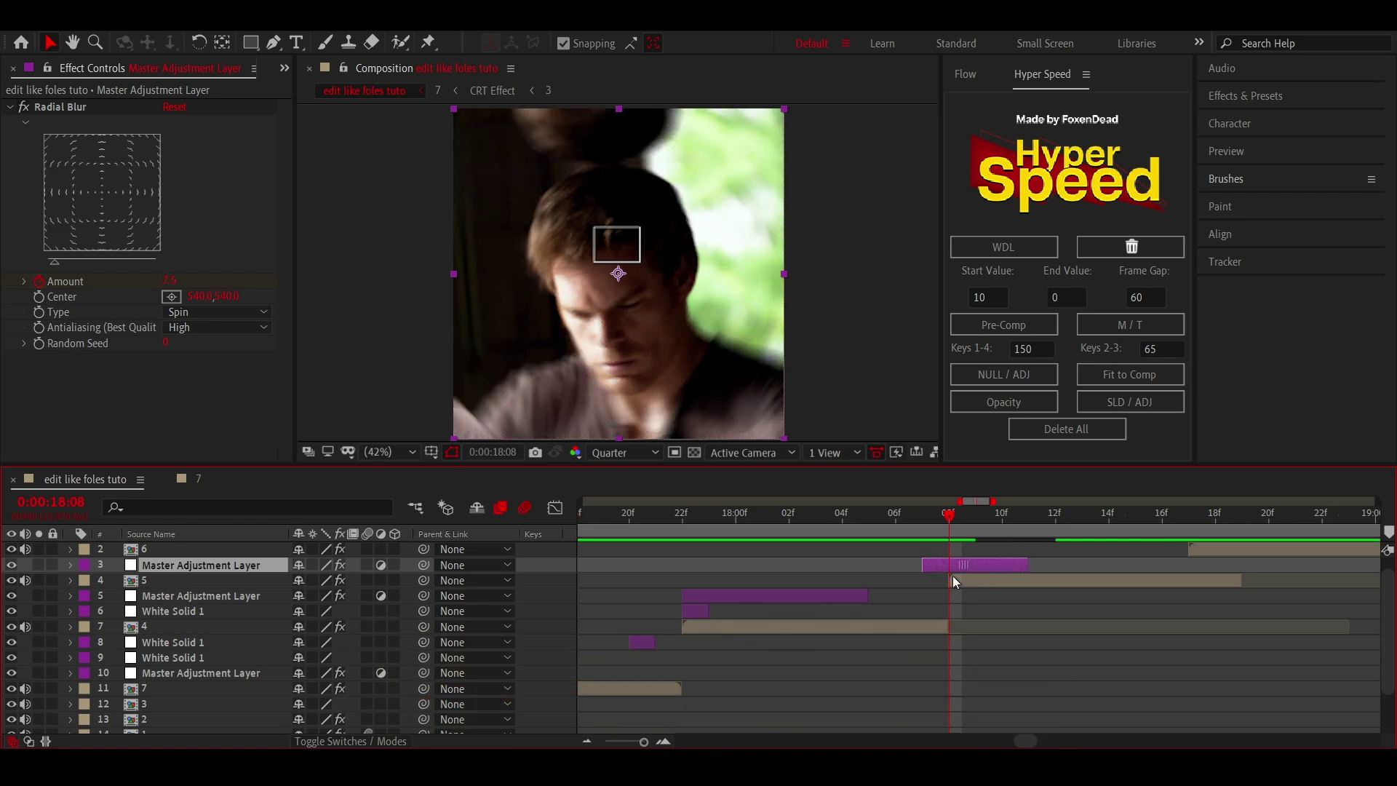
{"action": "key", "text": "u"}
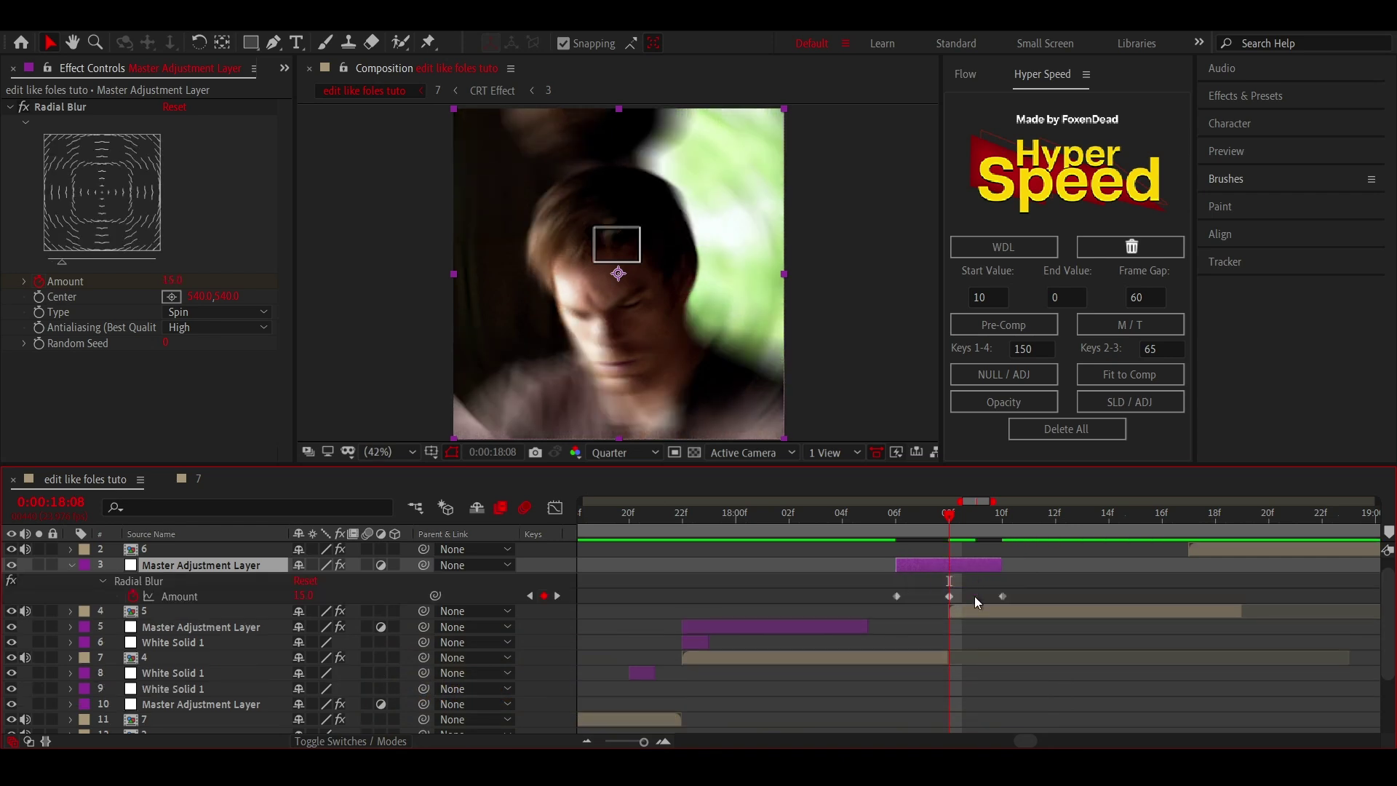
{"action": "key", "text": "u"}
{"action": "left_click", "coordinate": [893, 532]}
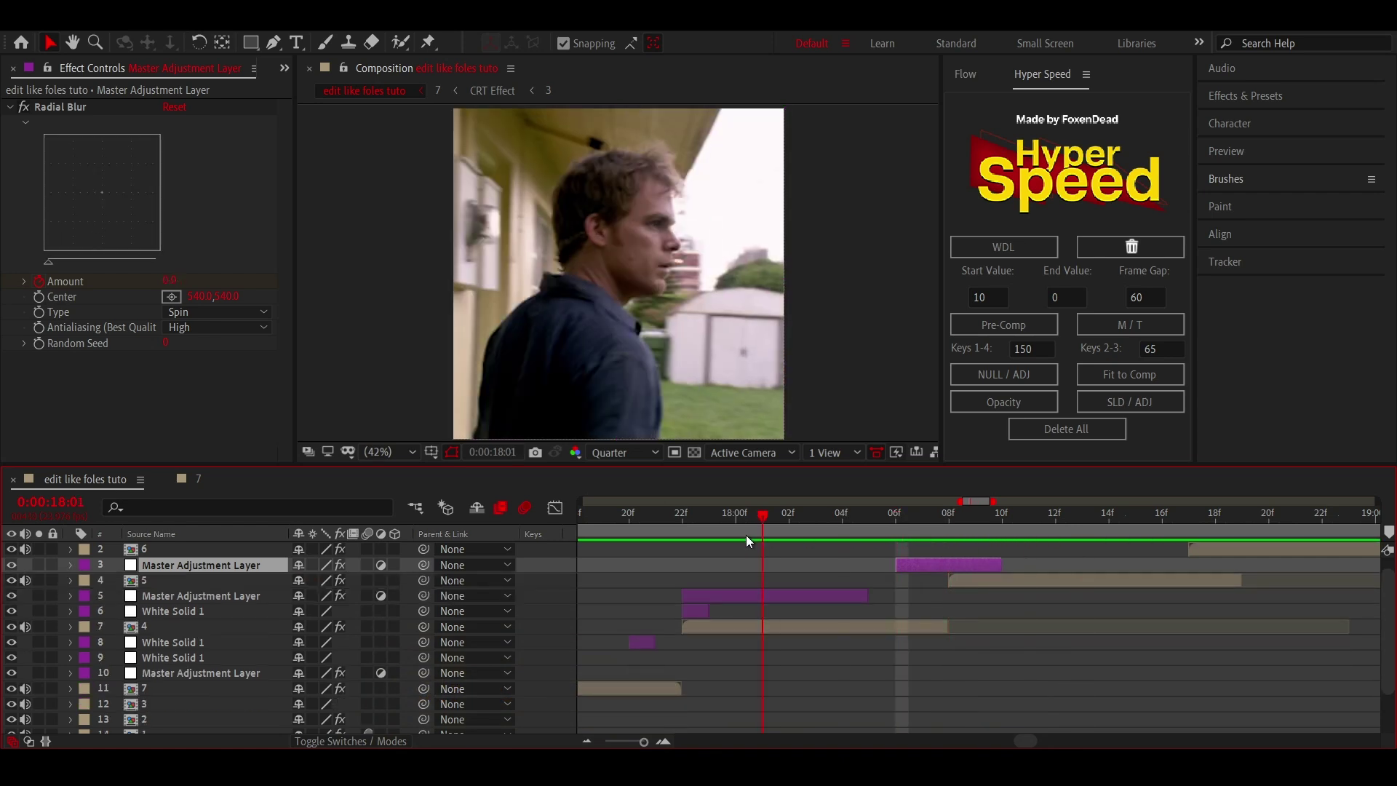
{"action": "key", "text": "space"}
- Add opacity flicker keyframes to layer 4 at 18:05
{"action": "left_click_drag", "start_coordinate": [886, 527], "coordinate": [860, 524]}
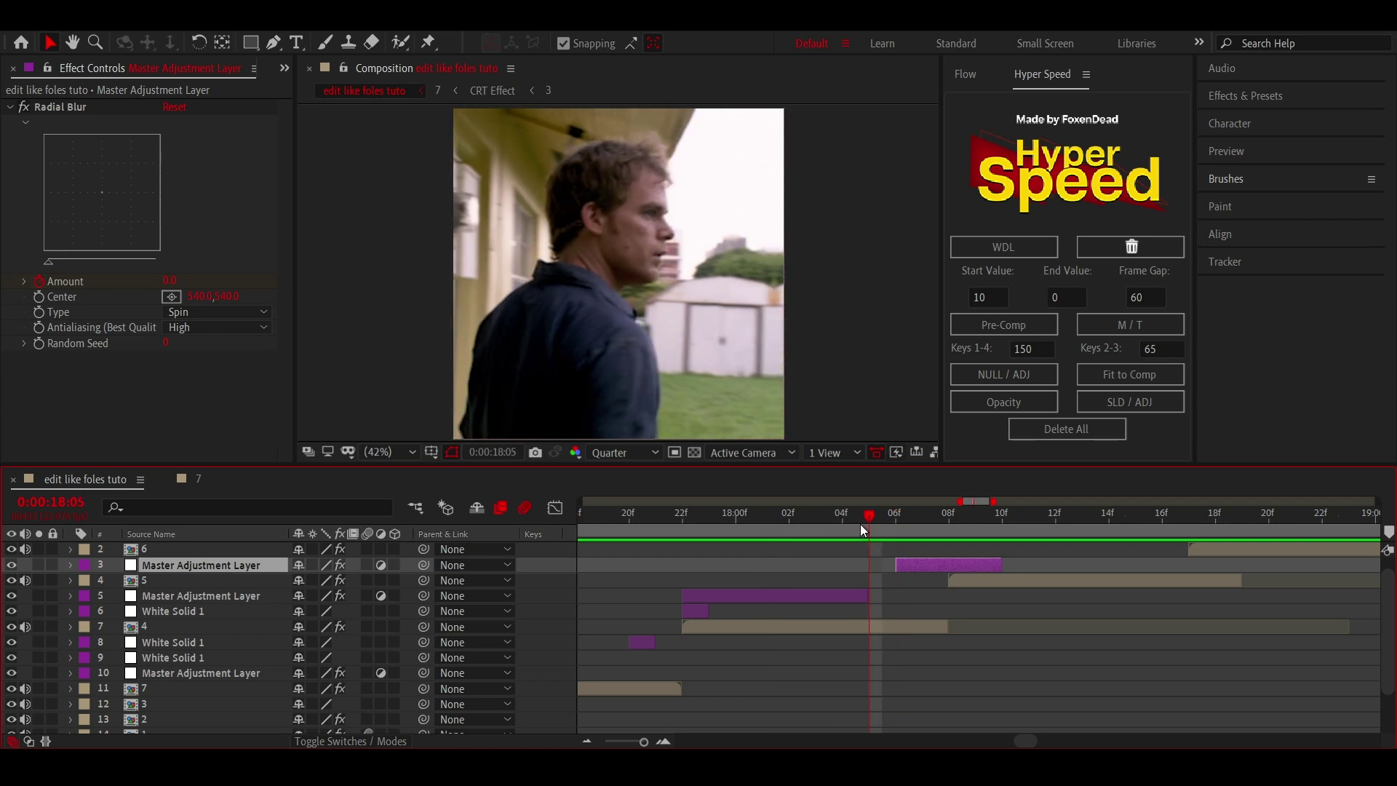
{"action": "left_click", "coordinate": [868, 622]}
{"action": "left_click", "coordinate": [980, 399]}
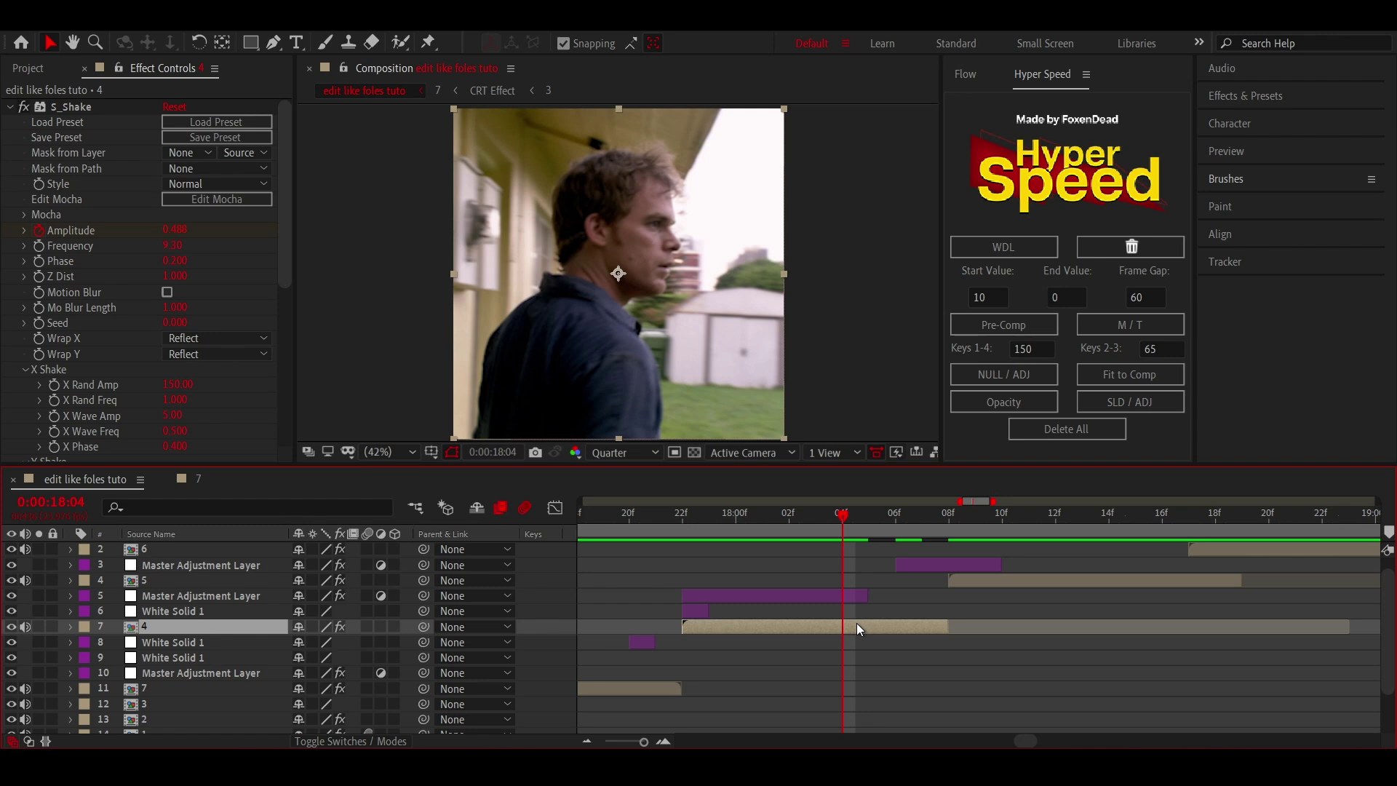
- Shift layer 4's four Opacity keyframes one frame later
{"action": "key", "text": "t"}
{"action": "left_click_drag", "start_coordinate": [864, 525], "coordinate": [919, 537]}
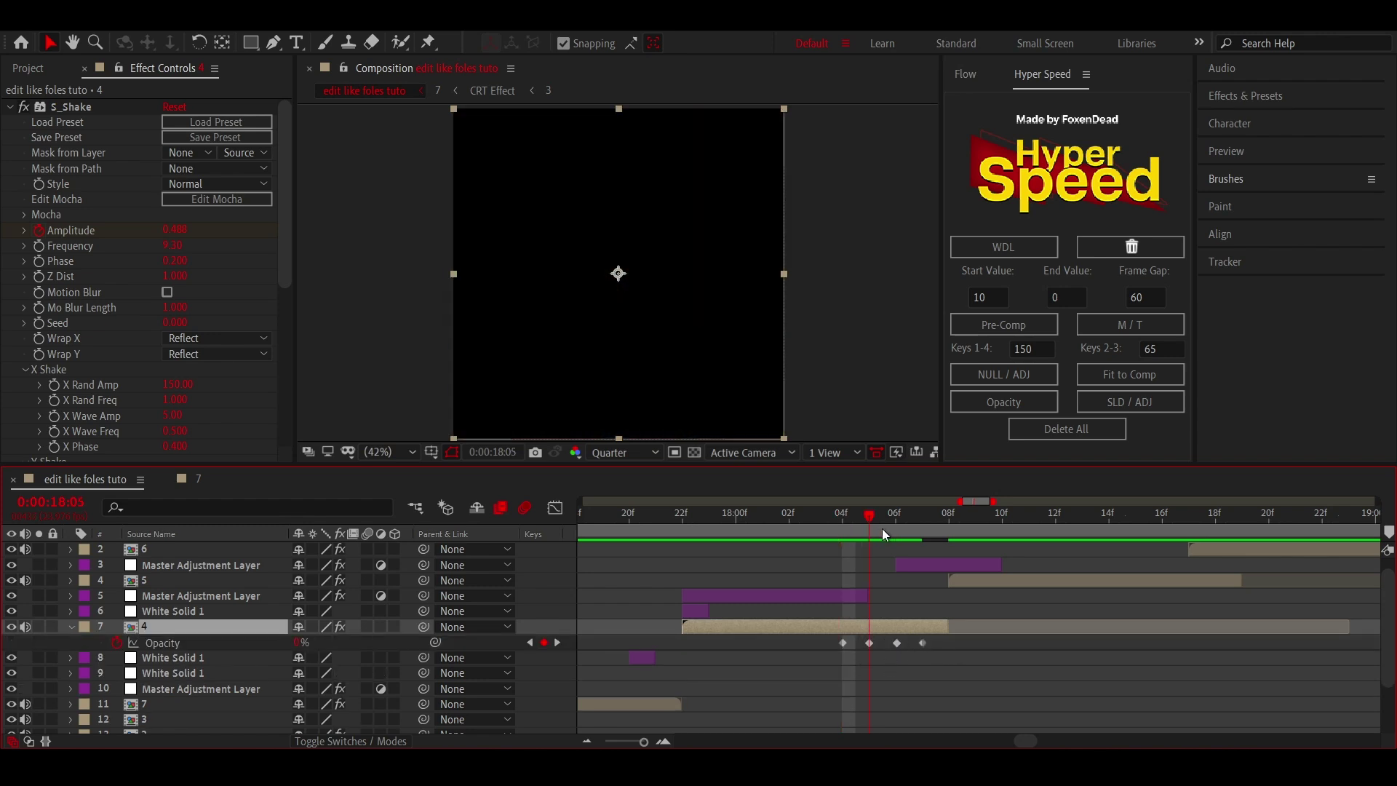
{"action": "mouse_move", "coordinate": [939, 653]}
{"action": "left_mouse_down"}
{"action": "mouse_move", "coordinate": [836, 637]}
{"action": "mouse_move", "coordinate": [867, 643]}
{"action": "left_mouse_up"}
{"action": "mouse_move", "coordinate": [832, 516]}
{"action": "left_mouse_down"}
{"action": "mouse_move", "coordinate": [682, 534]}
{"action": "mouse_move", "coordinate": [986, 526]}
{"action": "left_mouse_up"}
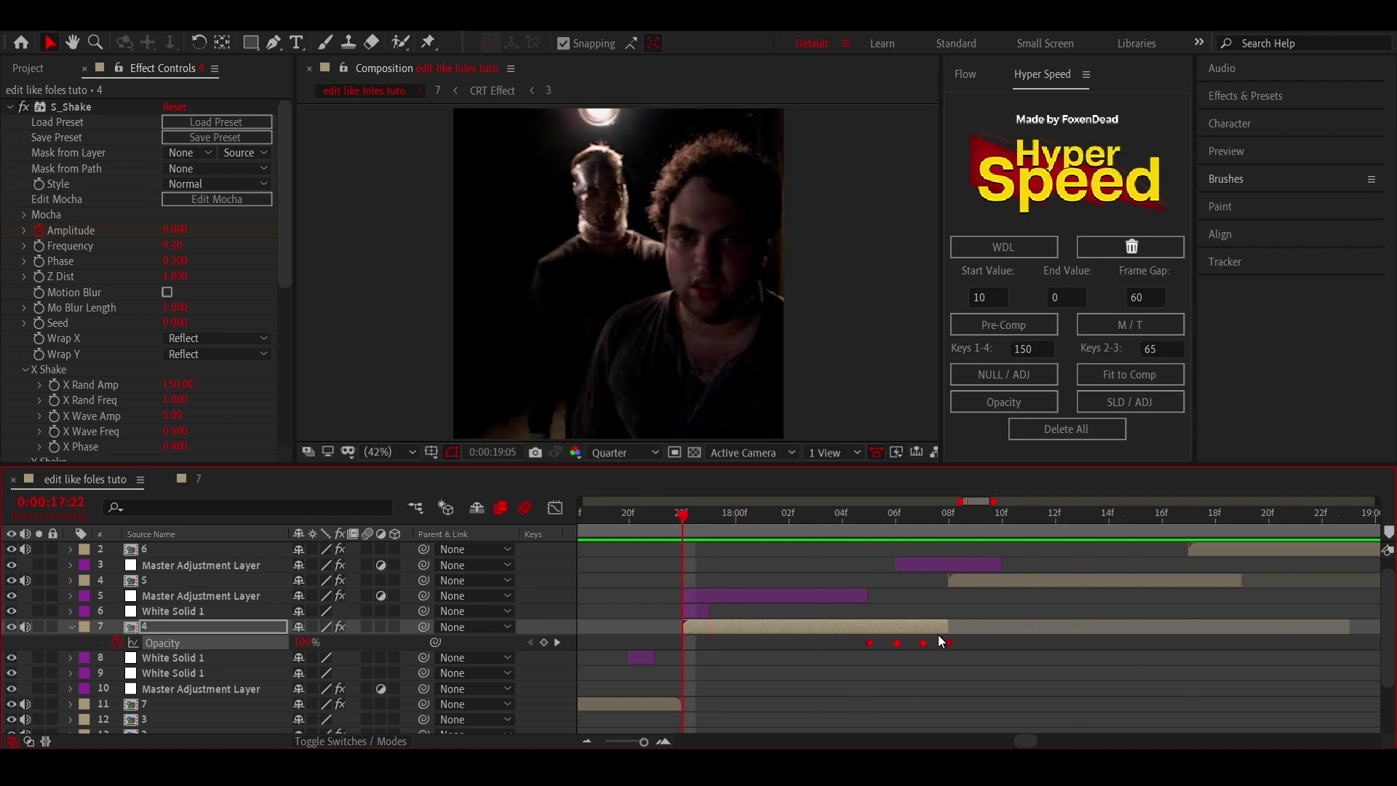
- Set layer 5's peak Amplitude to 3 at 18:08 and move the final Amplitude keyframe earlier
{"action": "left_click", "coordinate": [1005, 582]}
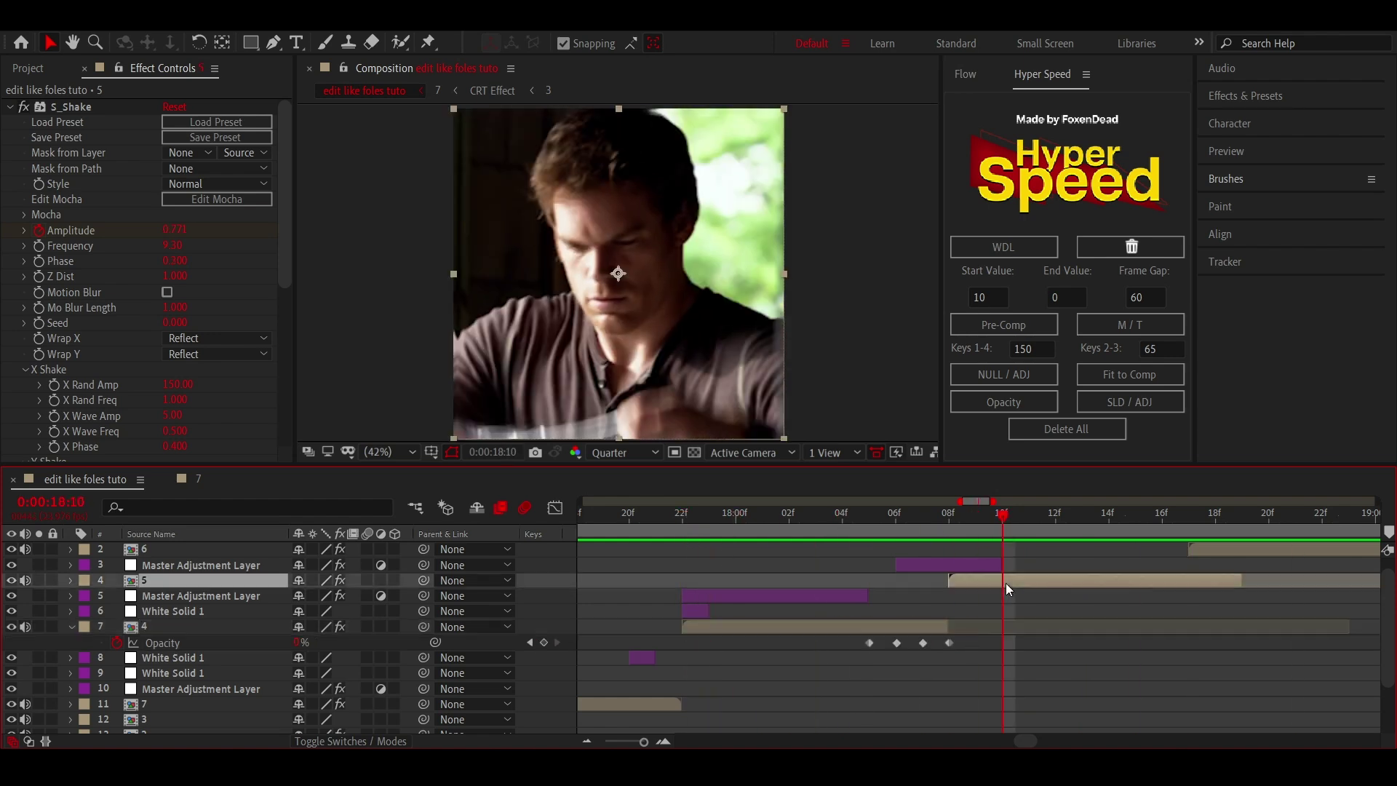
{"action": "key", "text": "u"}
{"action": "left_click", "coordinate": [956, 537]}
{"action": "left_click", "coordinate": [306, 611]}
{"action": "type", "text": "3"}
{"action": "key", "text": "Return"}
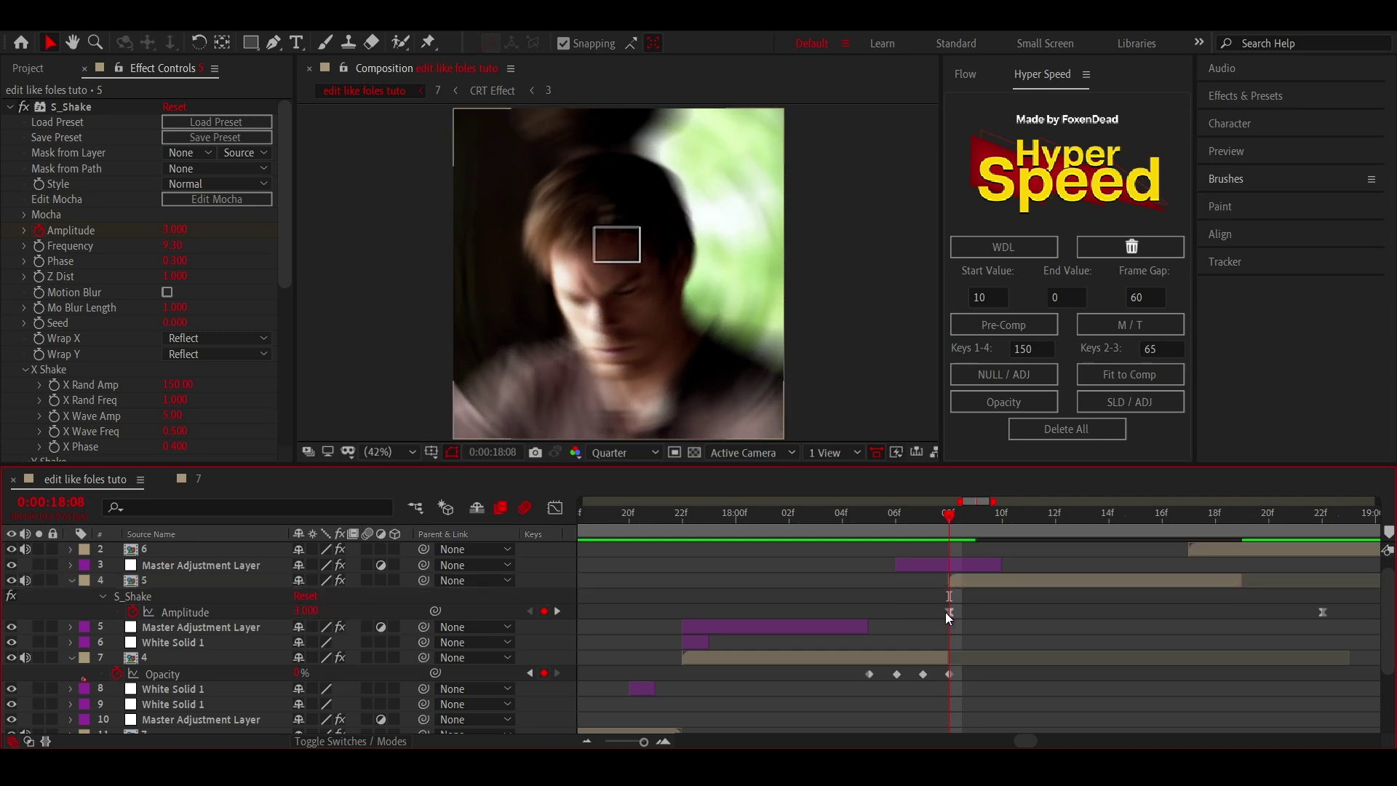
{"action": "left_click", "coordinate": [948, 612]}
{"action": "left_click_drag", "start_coordinate": [1322, 612], "coordinate": [1242, 612]}
- Soften the ease into the final Amplitude keyframe in the Graph Editor and preview from 18:08
{"action": "left_click", "coordinate": [555, 508]}
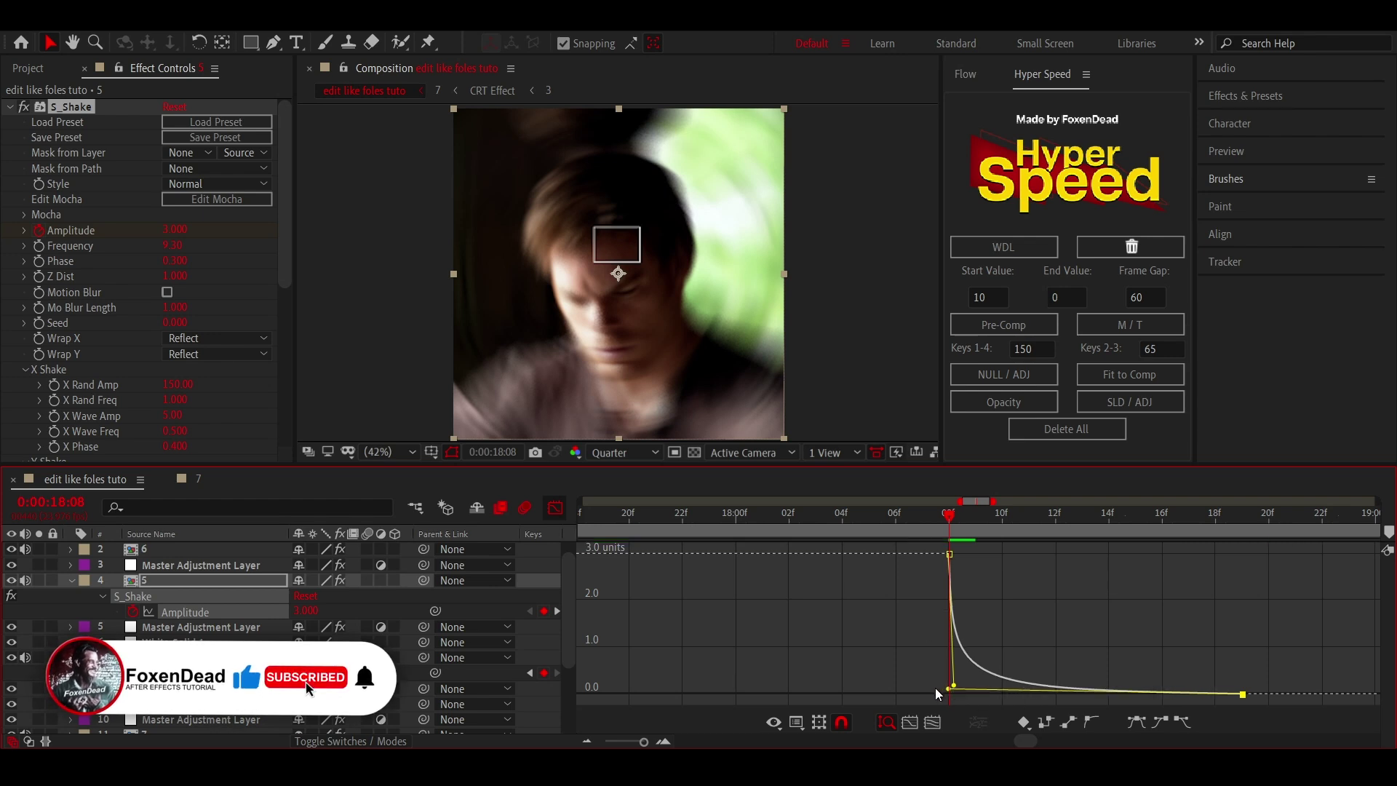
{"action": "left_click", "coordinate": [920, 527]}
{"action": "key", "text": "space"}
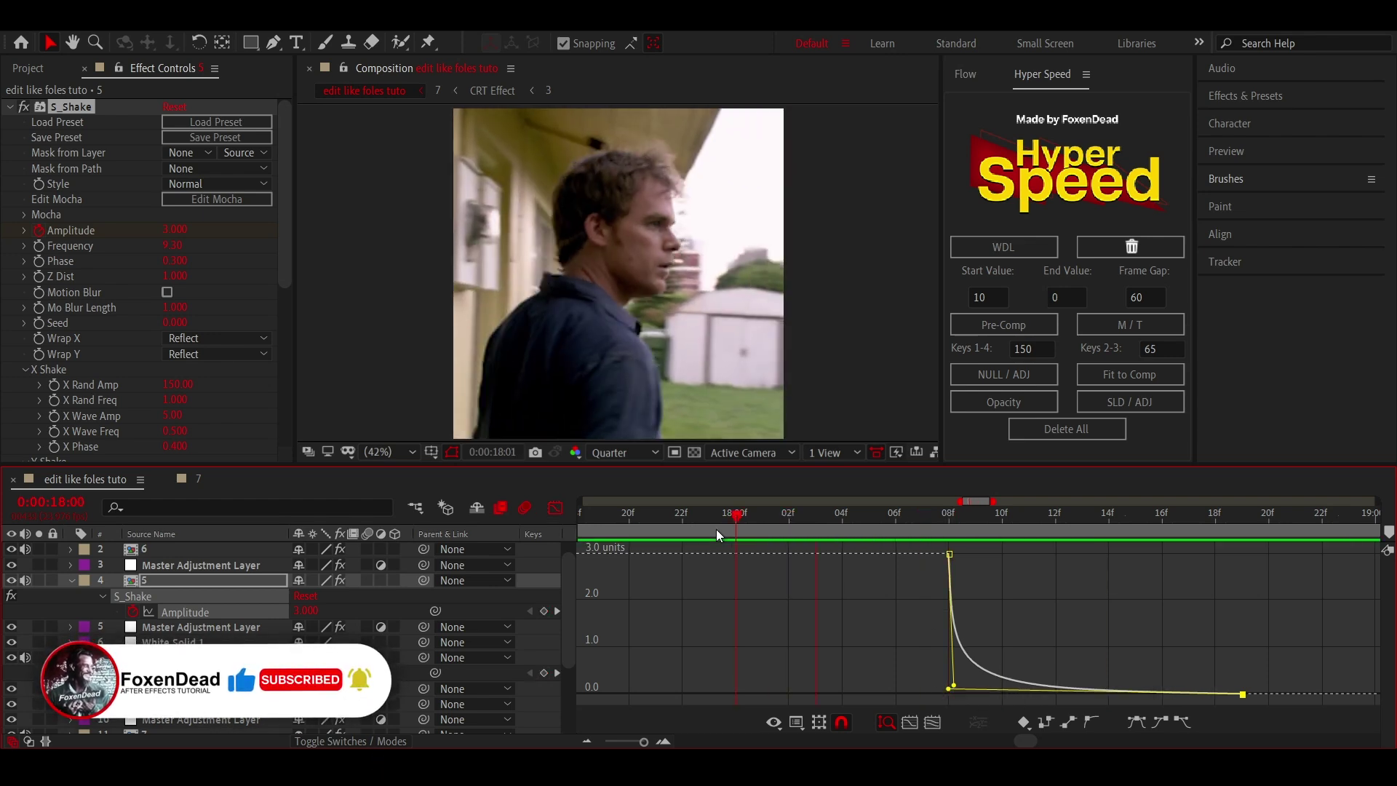
{"action": "left_click_drag", "start_coordinate": [949, 688], "coordinate": [989, 687]}
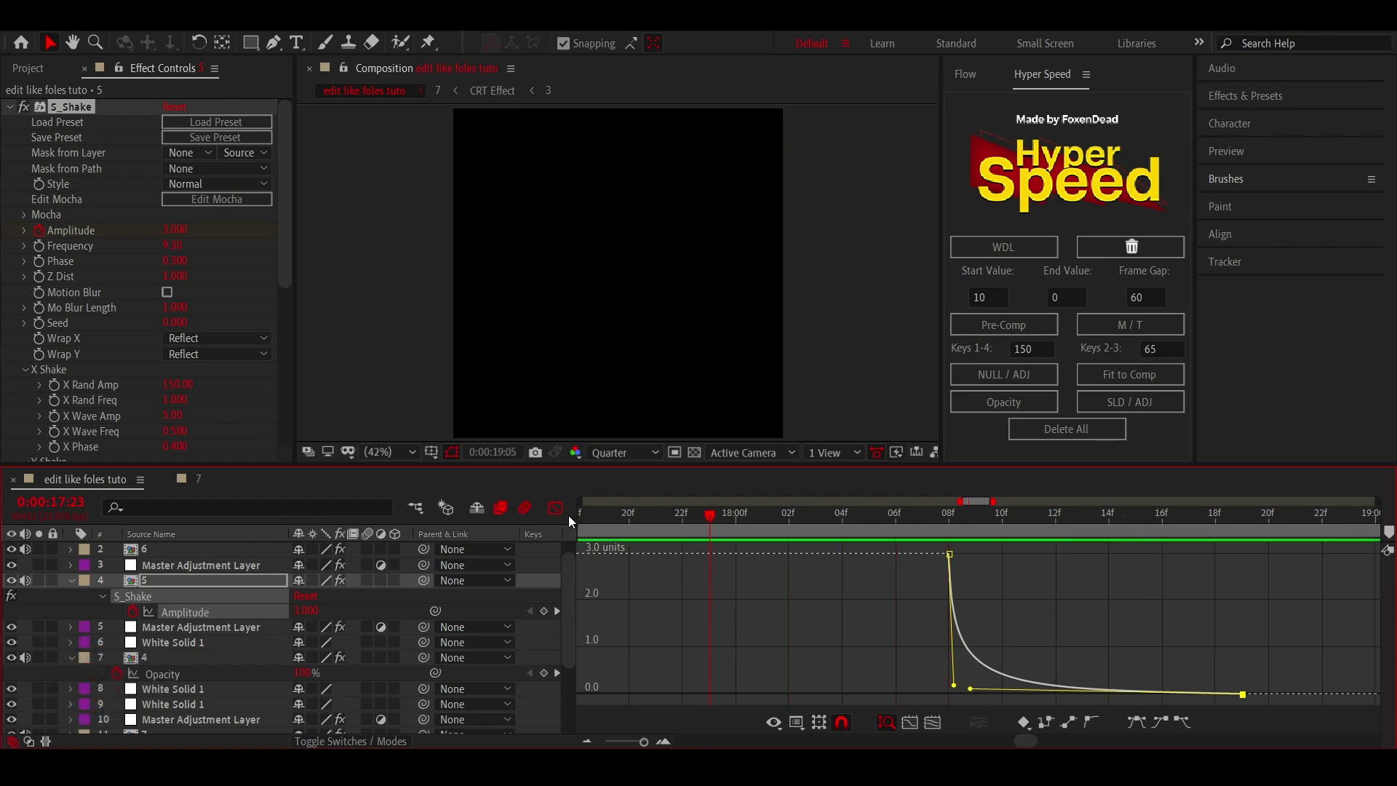
{"action": "left_click", "coordinate": [555, 507]}
{"action": "left_click", "coordinate": [941, 534]}
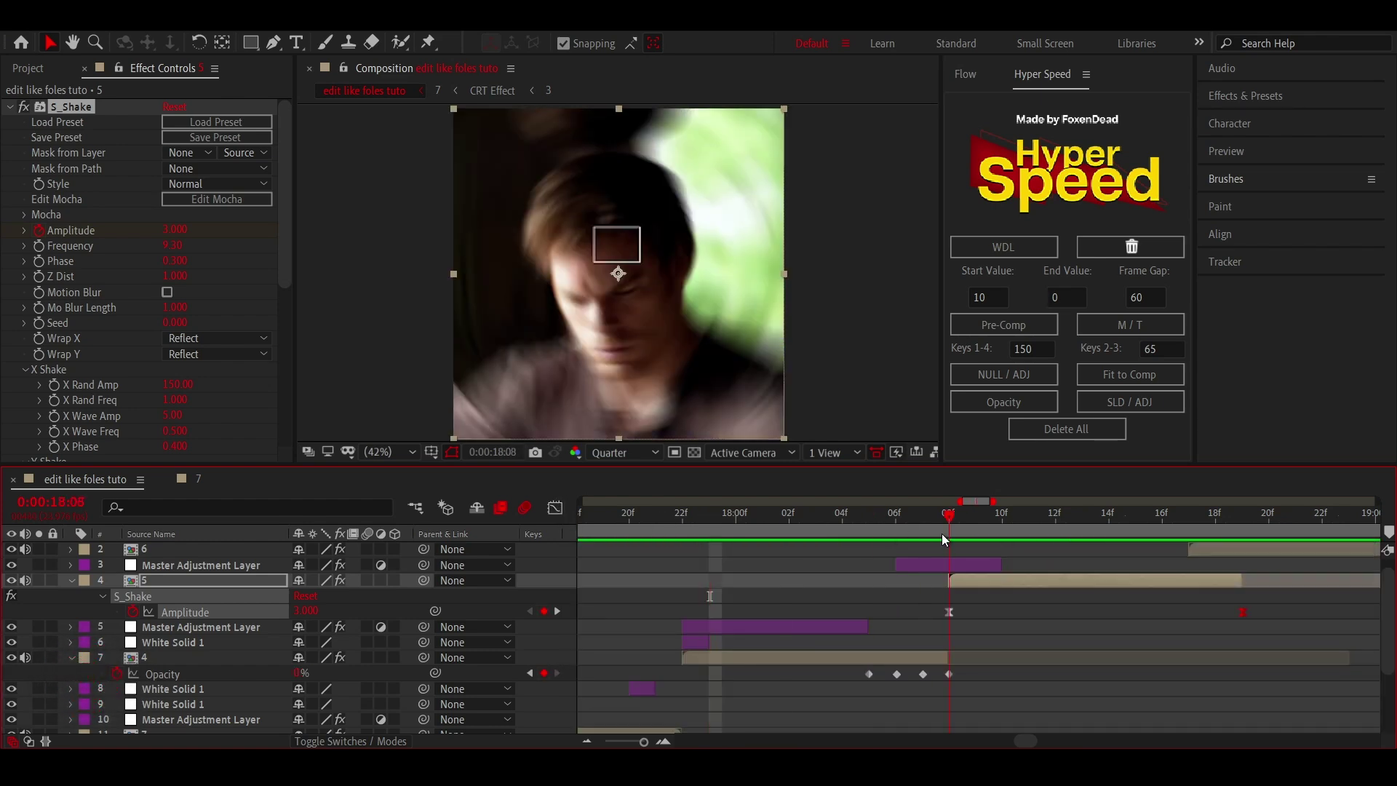
{"action": "left_click", "coordinate": [587, 741]}
{"action": "key", "text": "space"}
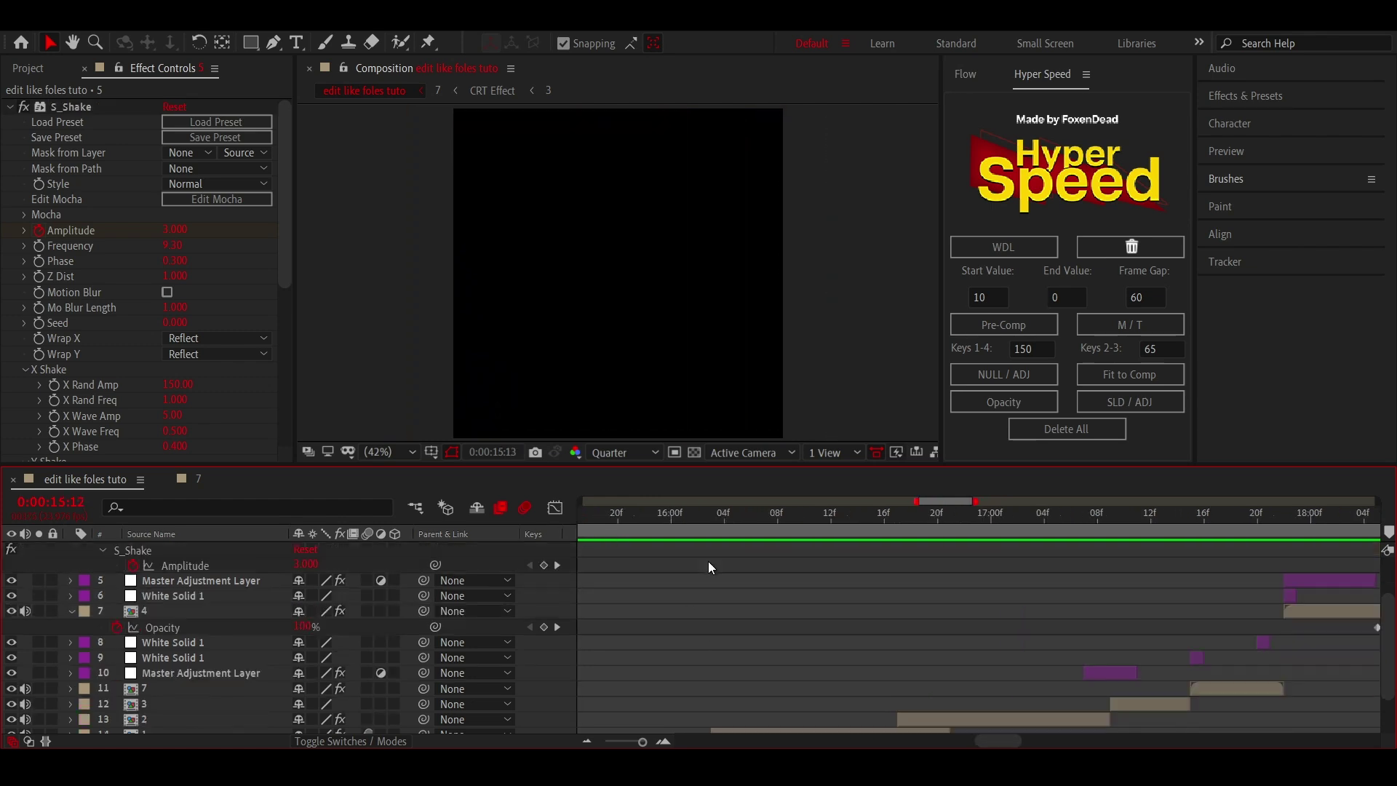
{"action": "scroll", "coordinate": [709, 561], "scroll_direction": "down", "scroll_amount": 3}
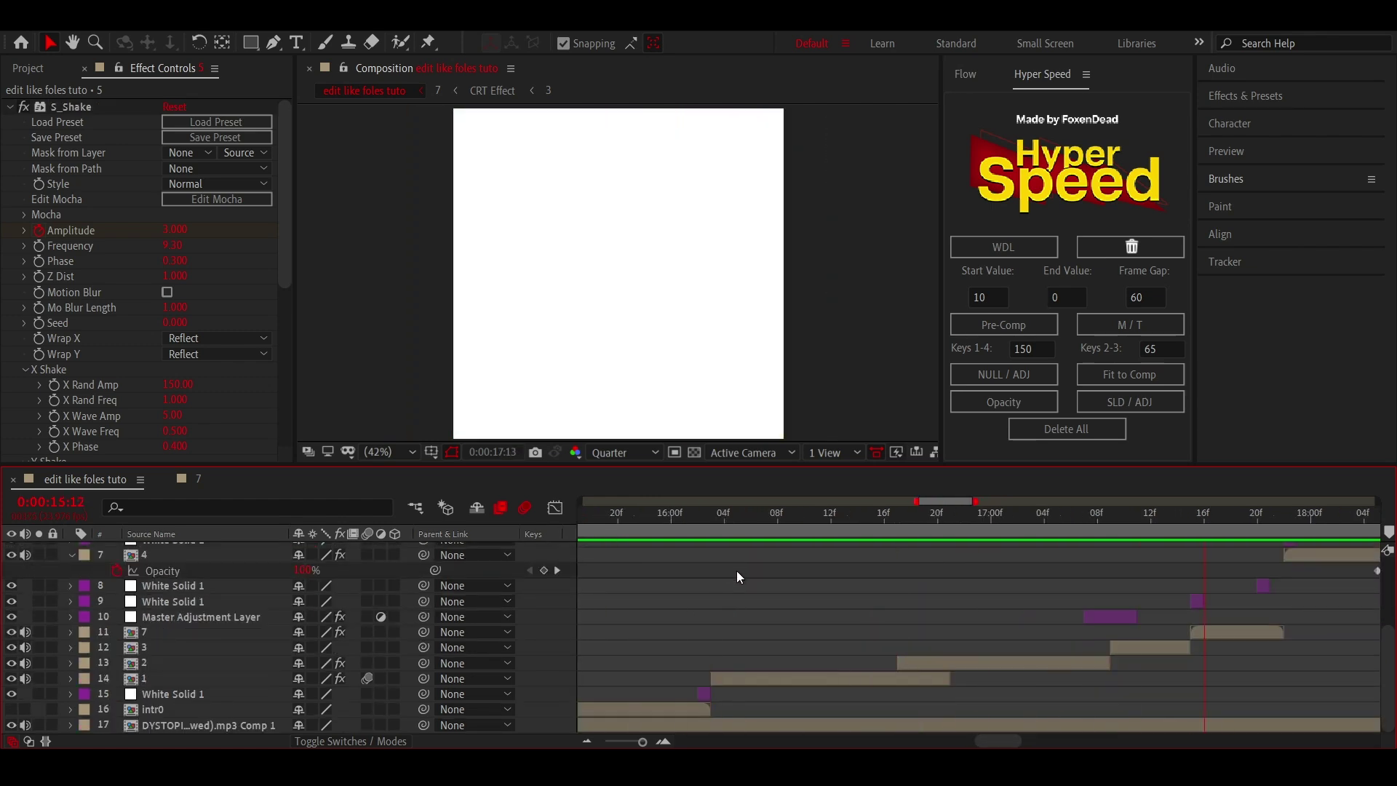
{"action": "left_click", "coordinate": [828, 530]}
{"action": "key", "text": "space"}
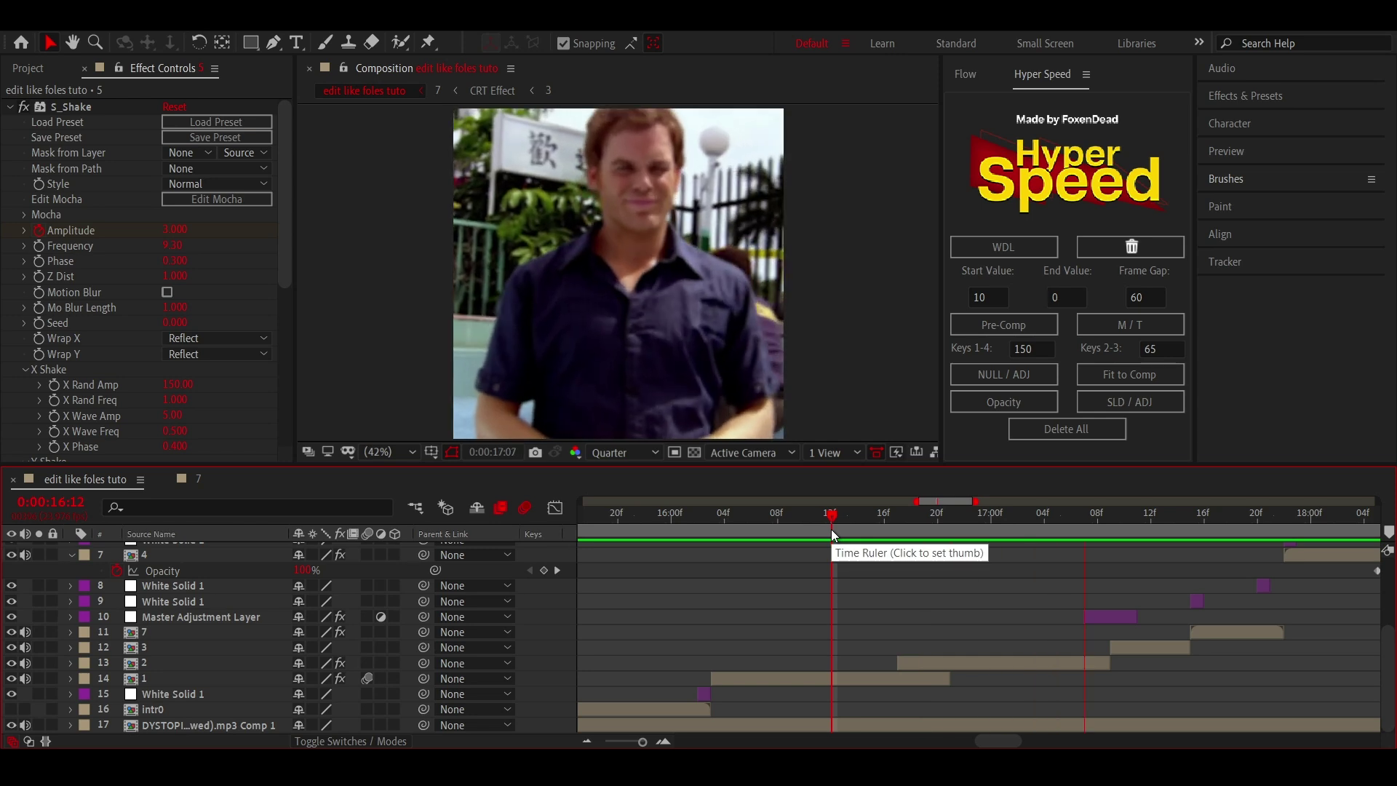